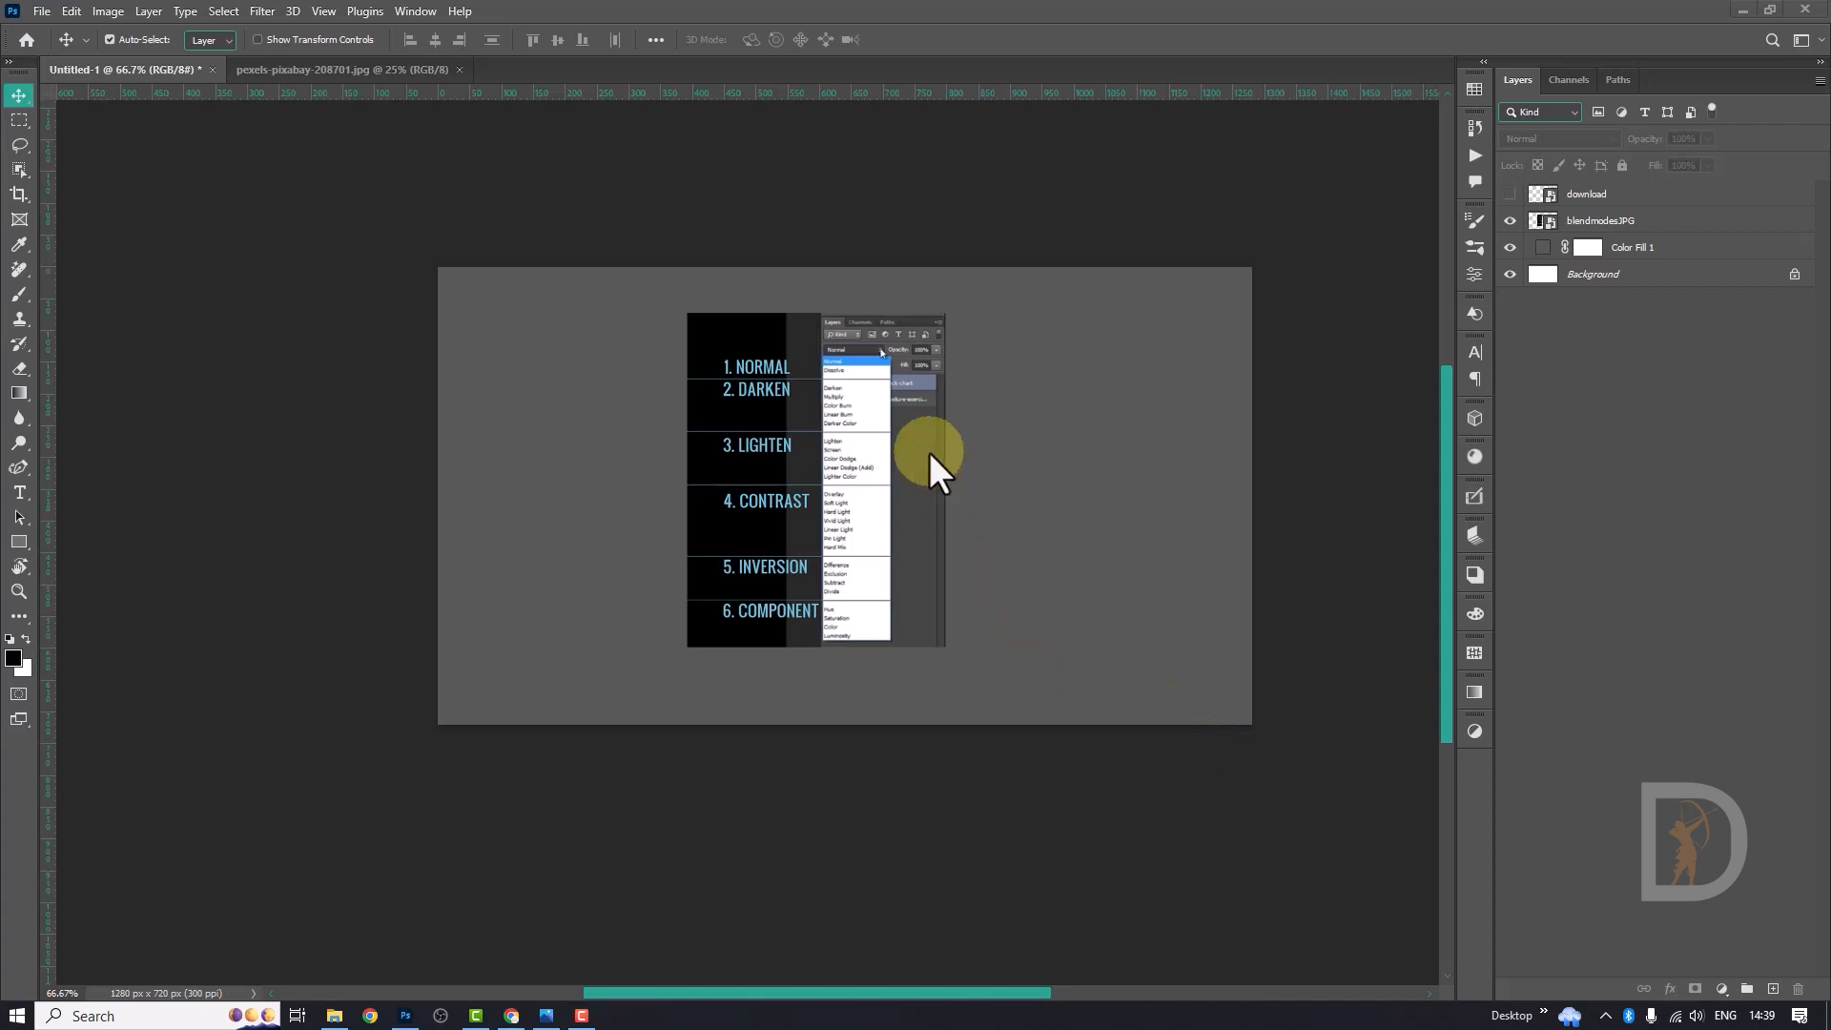
Examine the six blend mode groups in the chart, from Normal through Component, and the modes listed in each.
key(space)
drag(1009, 535, 993, 580)
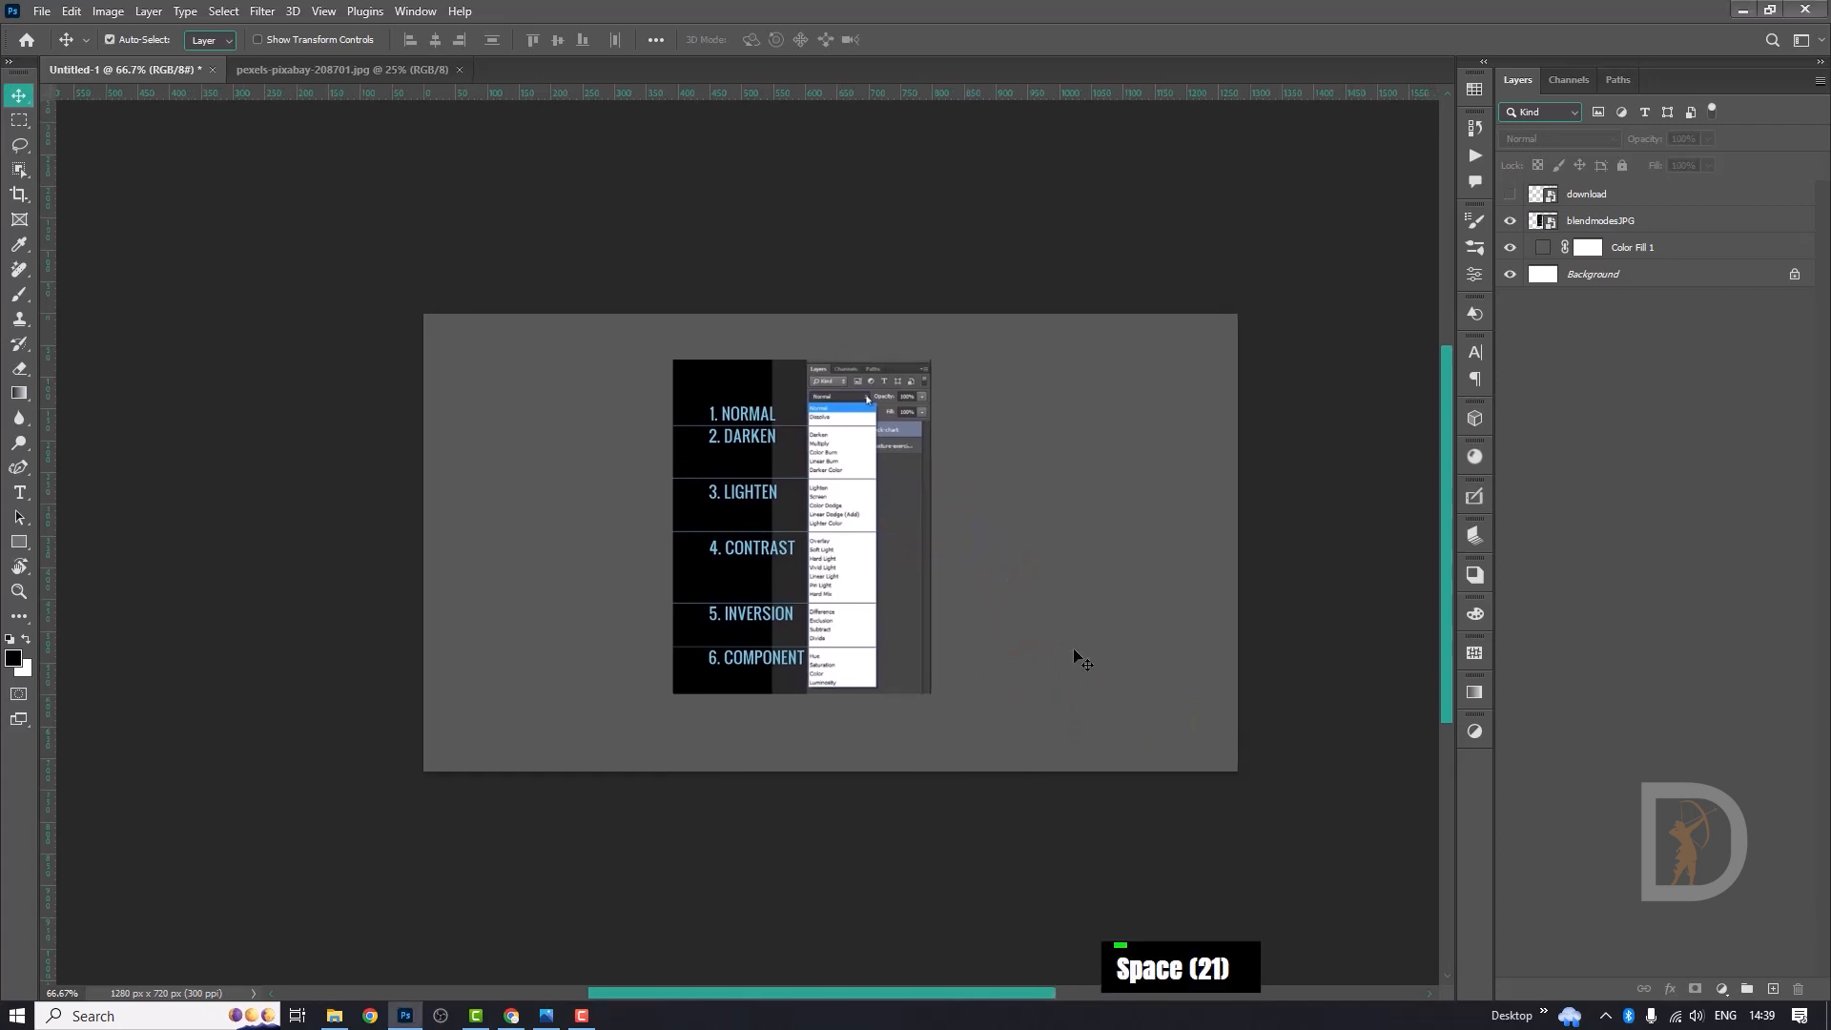
key(ctrl+equal)
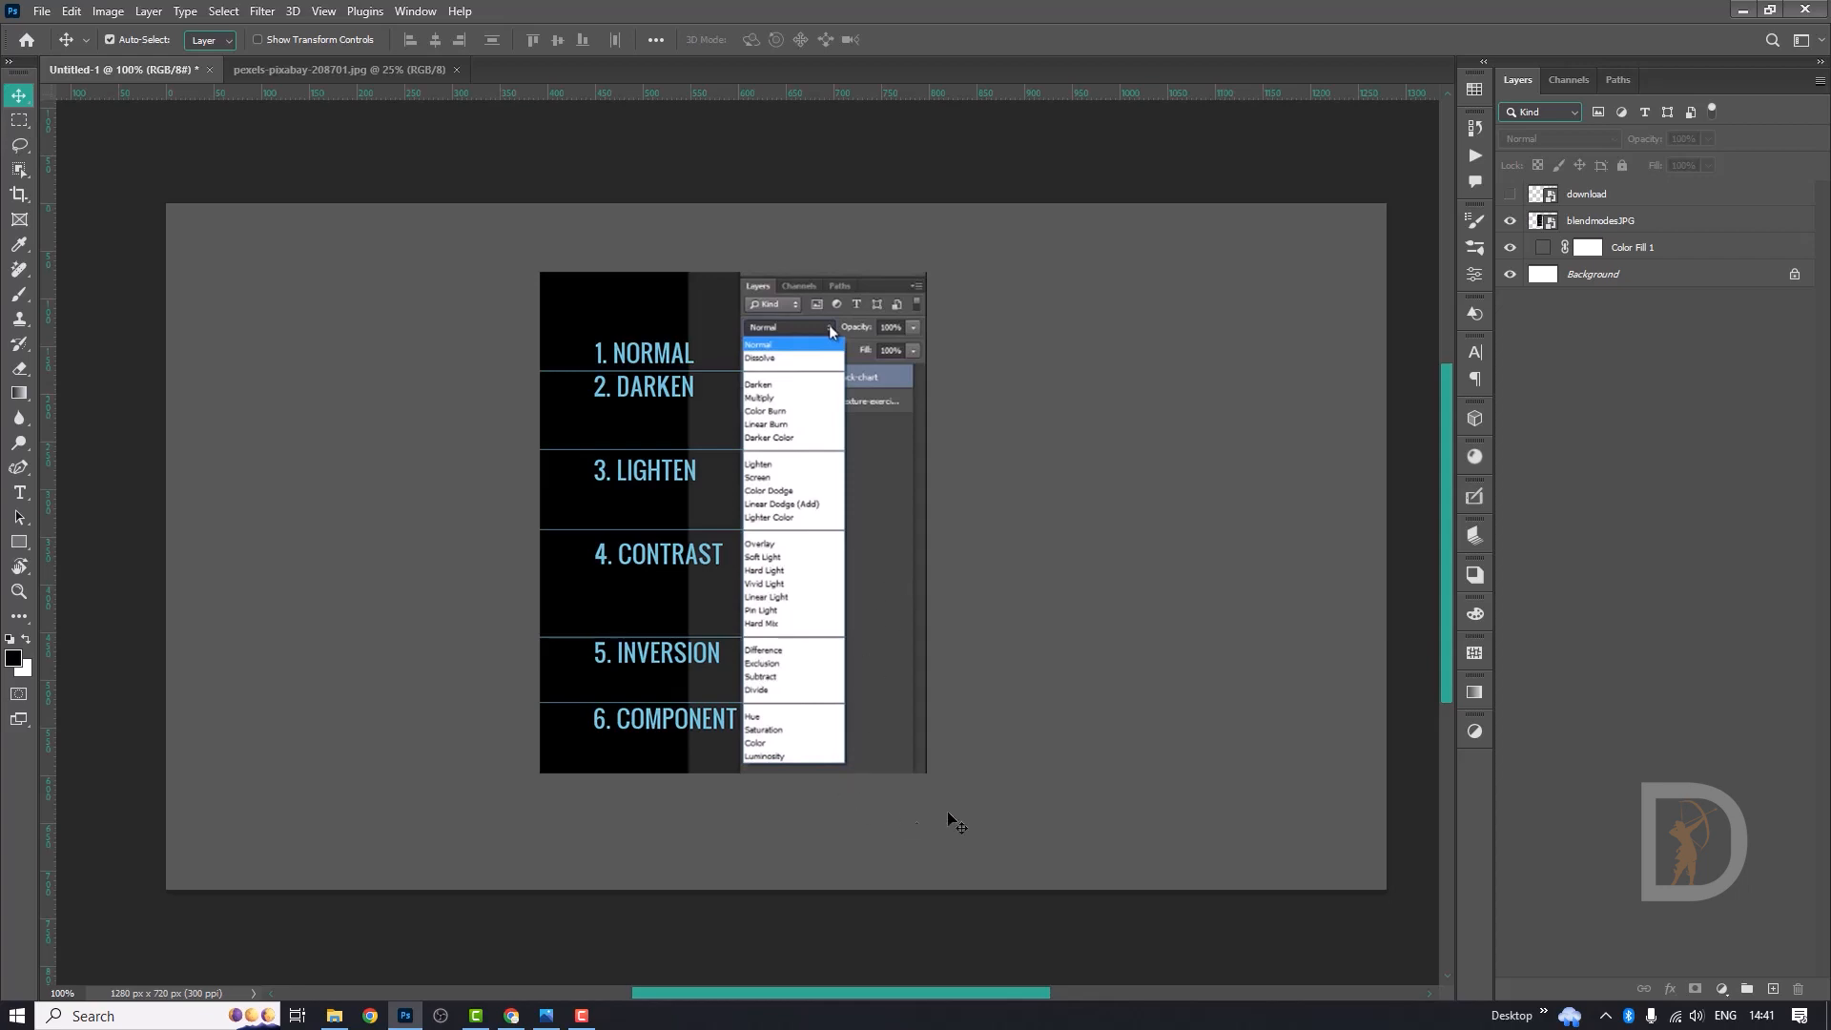
ctrl+click(715, 360)
ctrl+click(715, 361)
scroll(887, 496, down, 2)
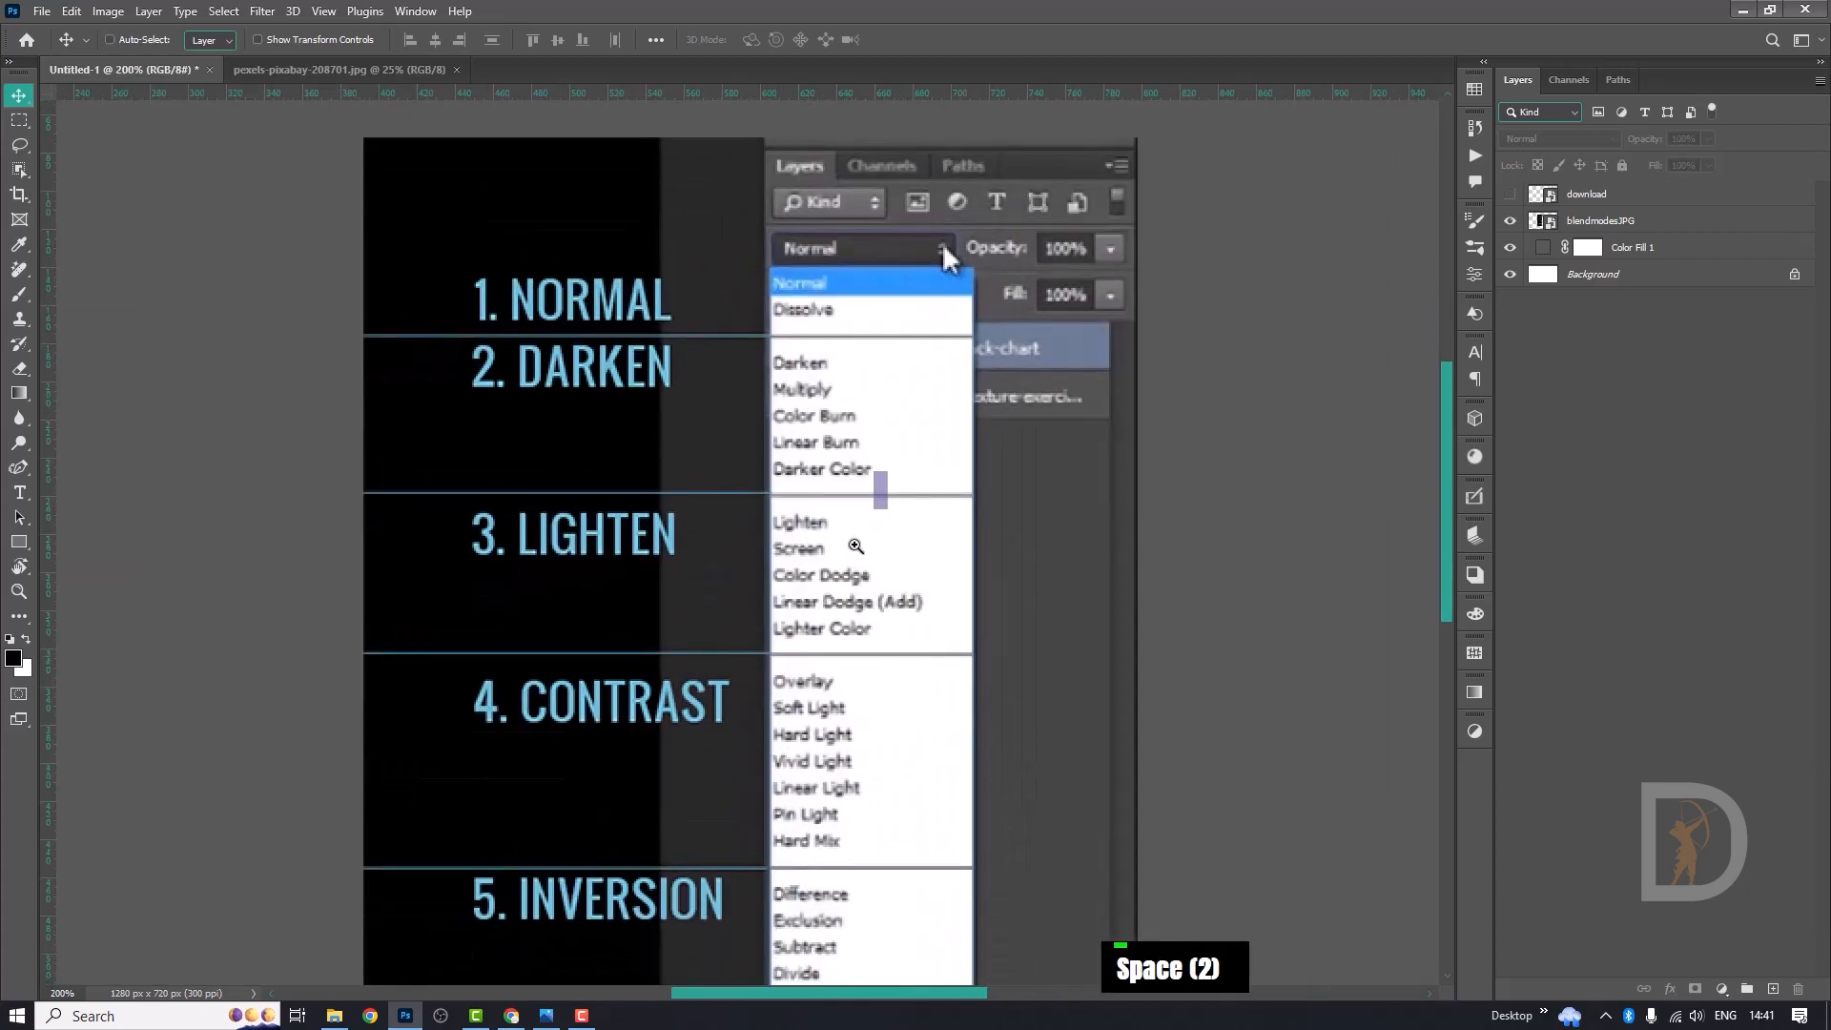
ctrl+alt+click(873, 486)
ctrl+click(858, 567)
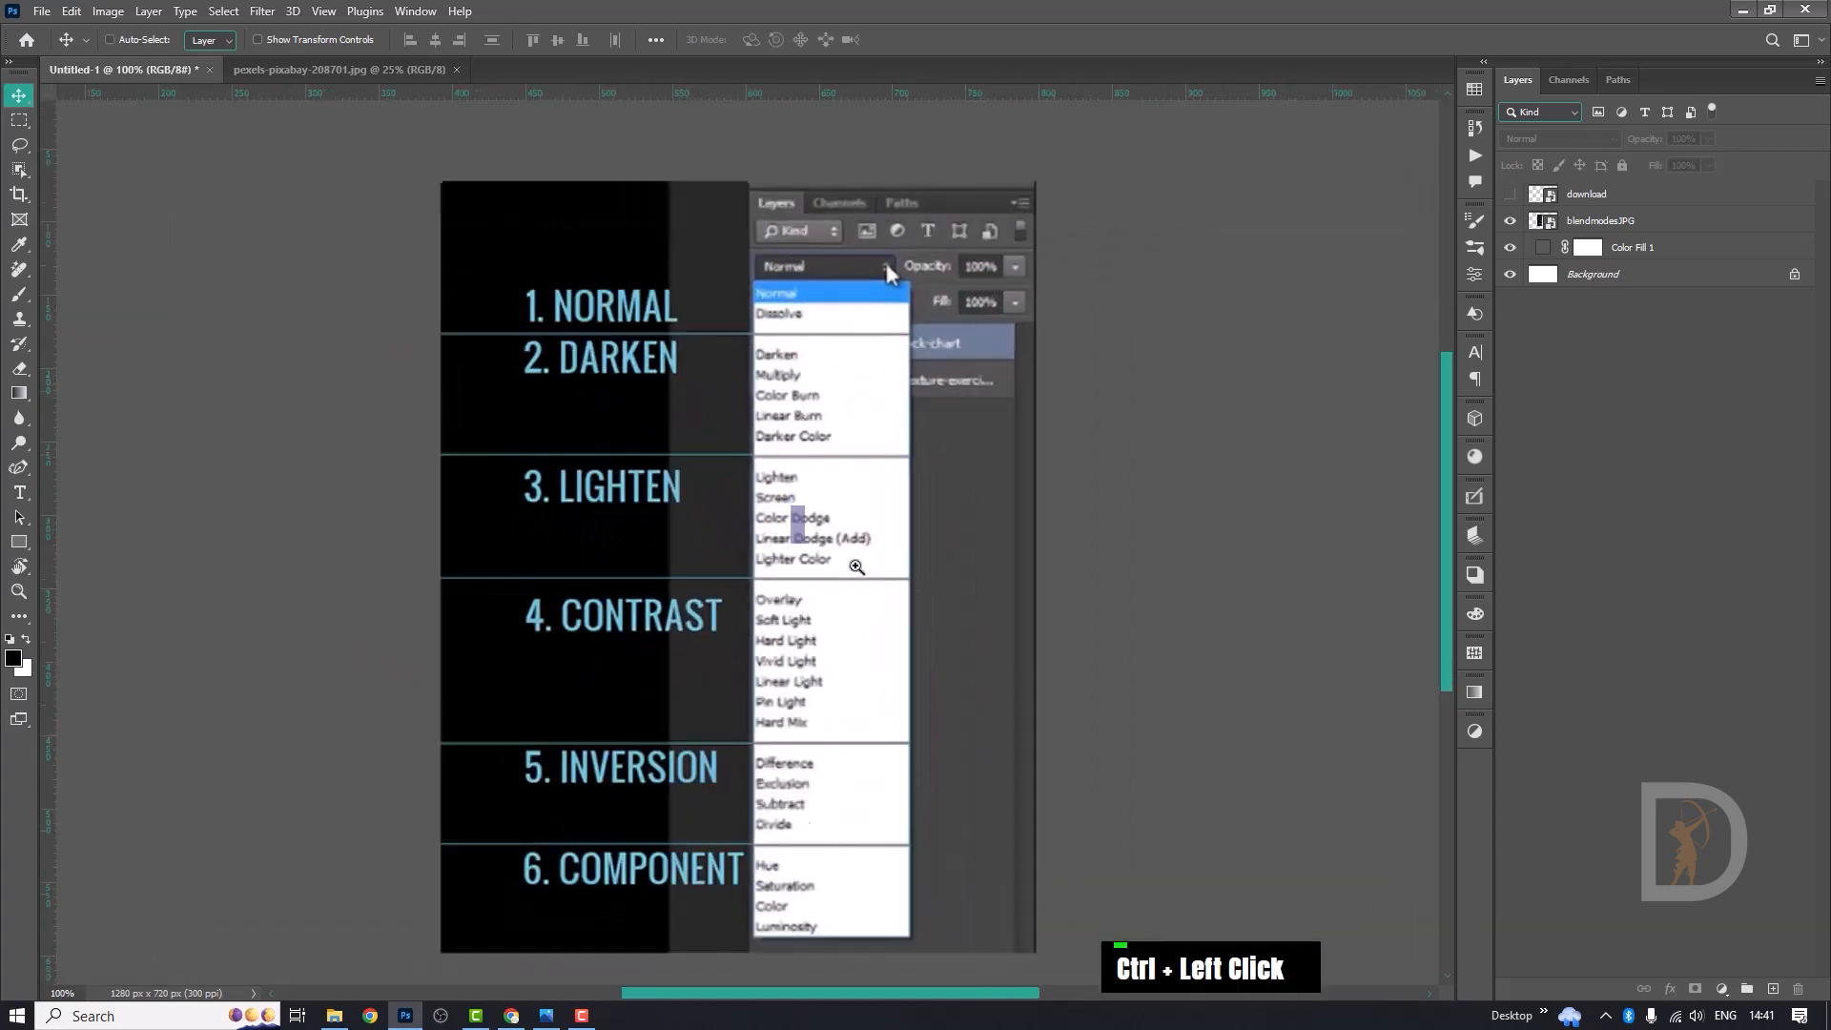
ctrl+click(839, 534)
ctrl+alt+click(868, 609)
ctrl+alt+click(868, 608)
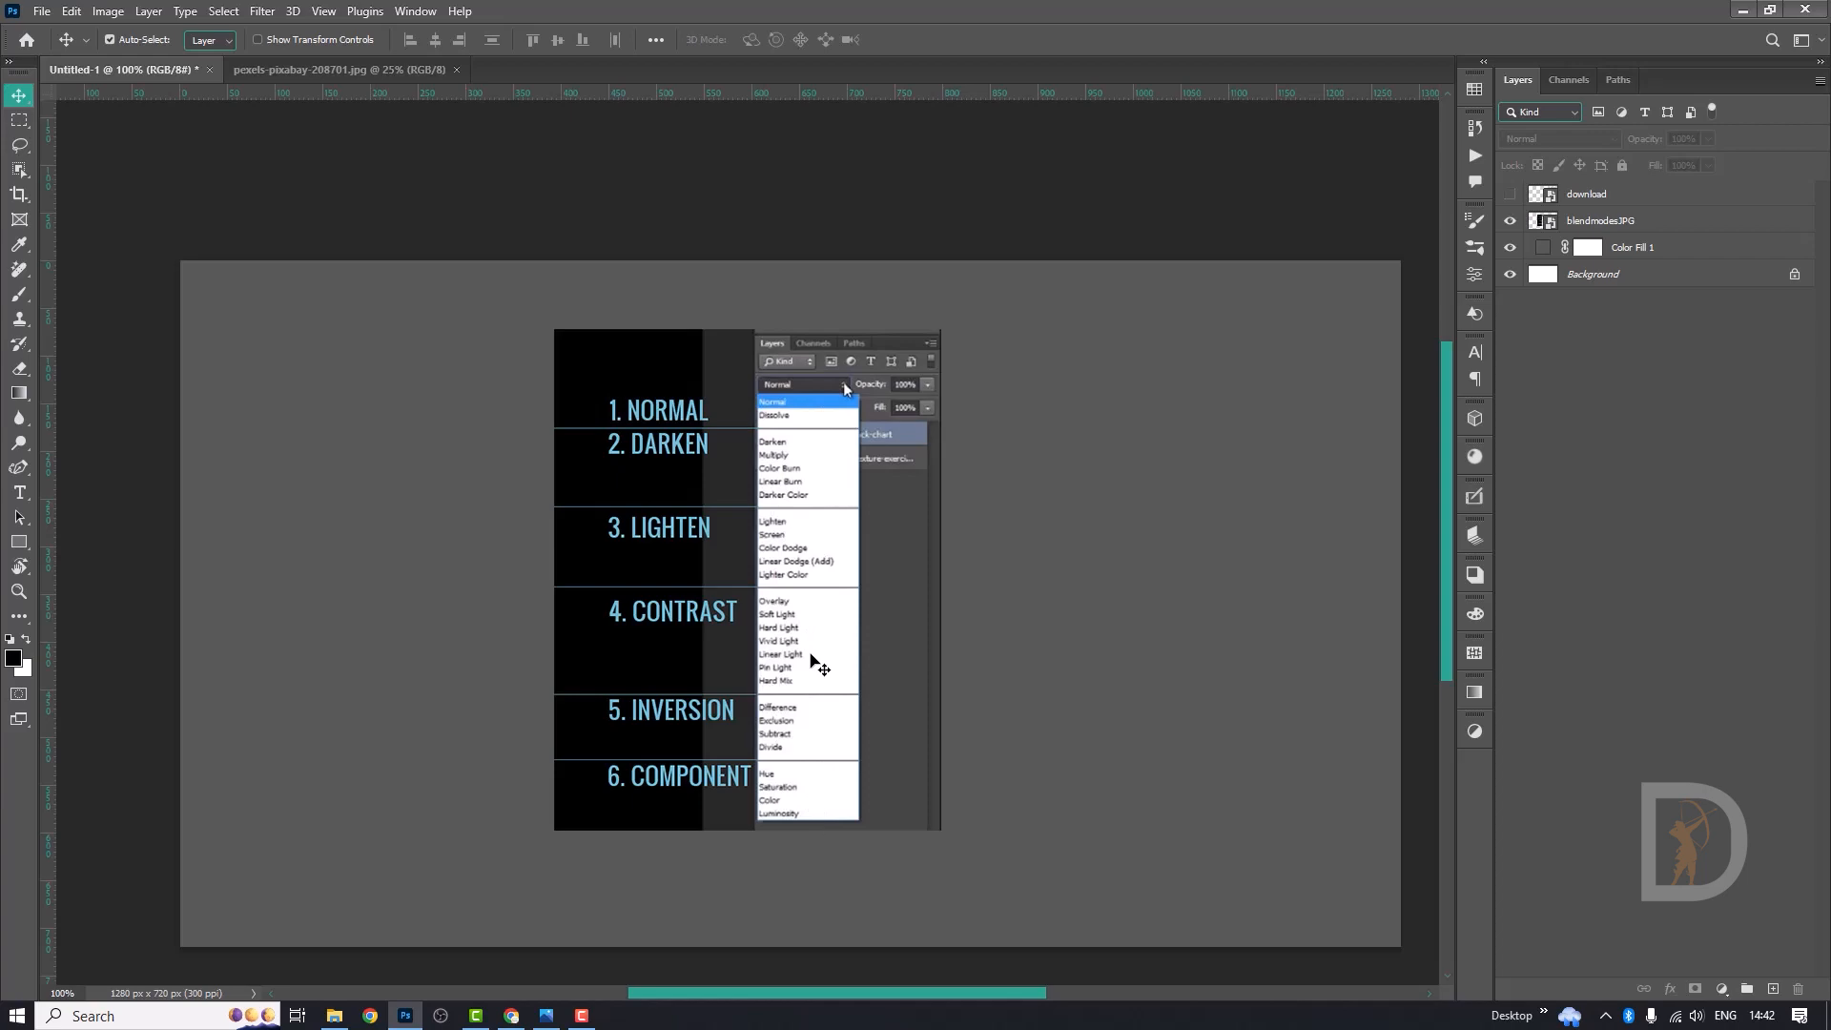
key(space)
mouse_move(751, 584)
mouse_down()
mouse_move(785, 564)
mouse_move(764, 576)
mouse_up()
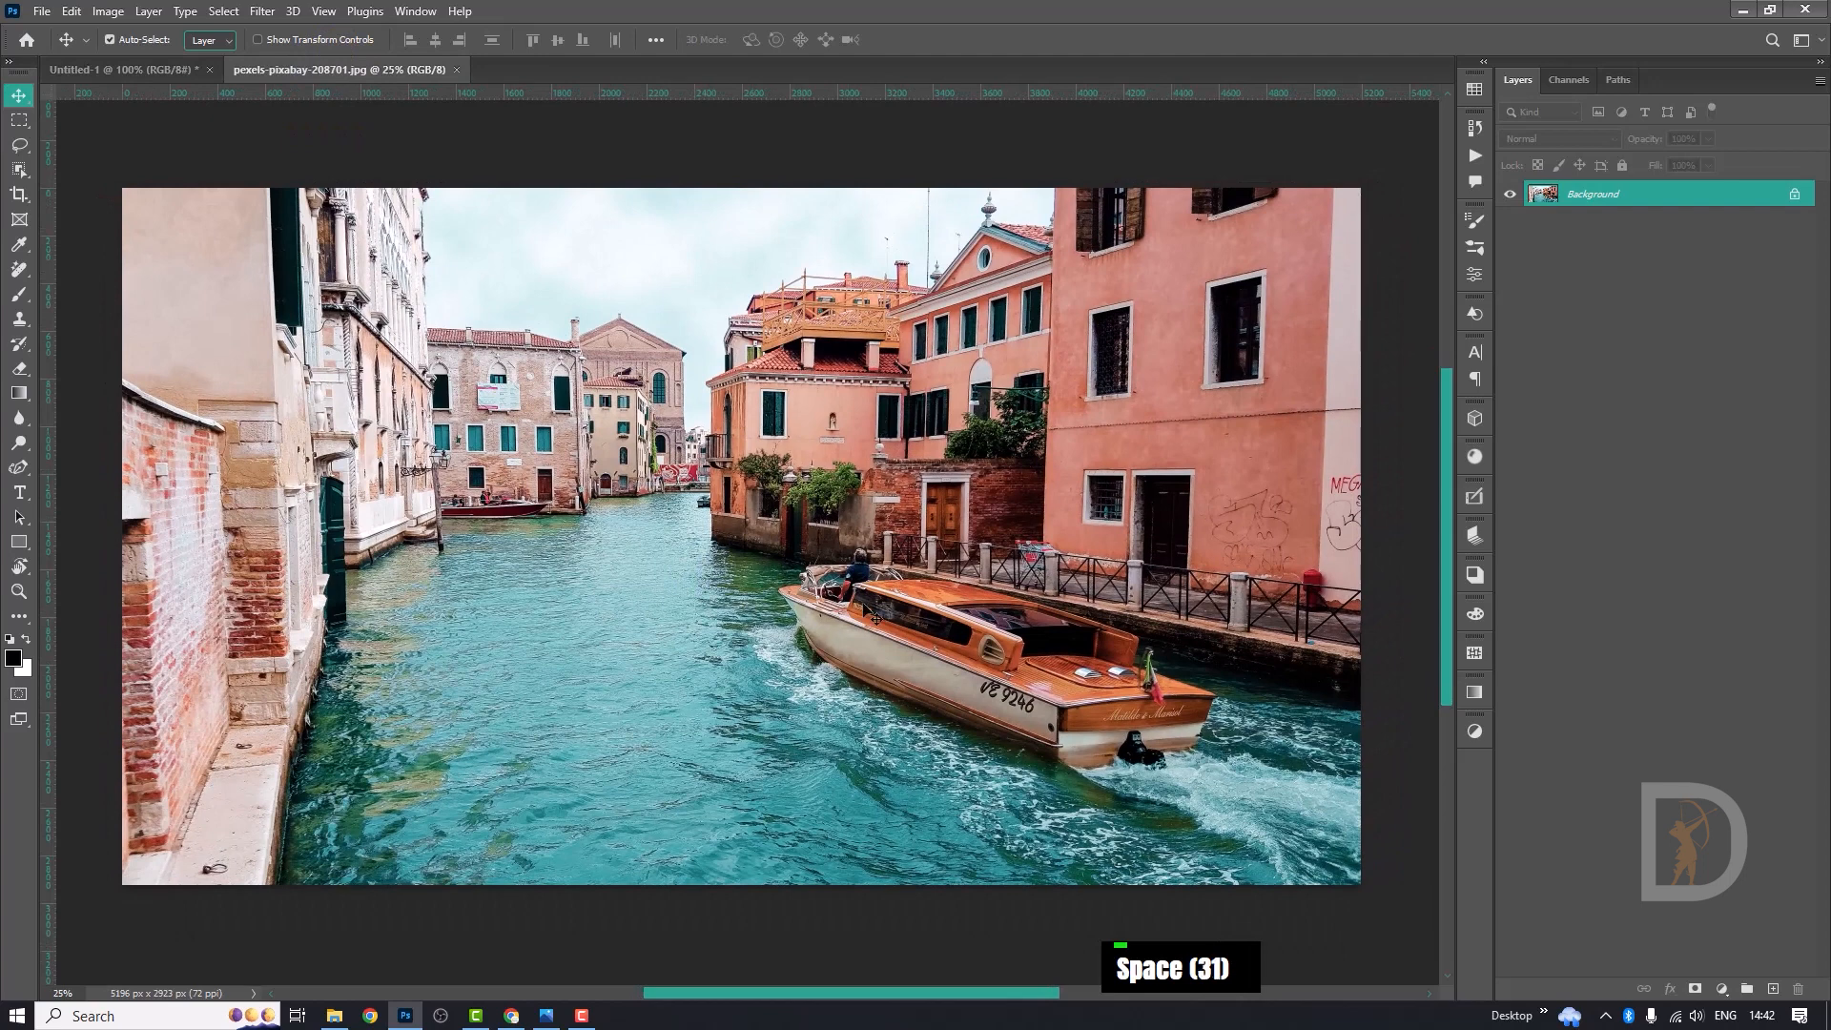
Rotate the grayscale-definition layer about 180° with Free Transform and place it over the photo's upper half, with black at its left.
drag(878, 544, 874, 553)
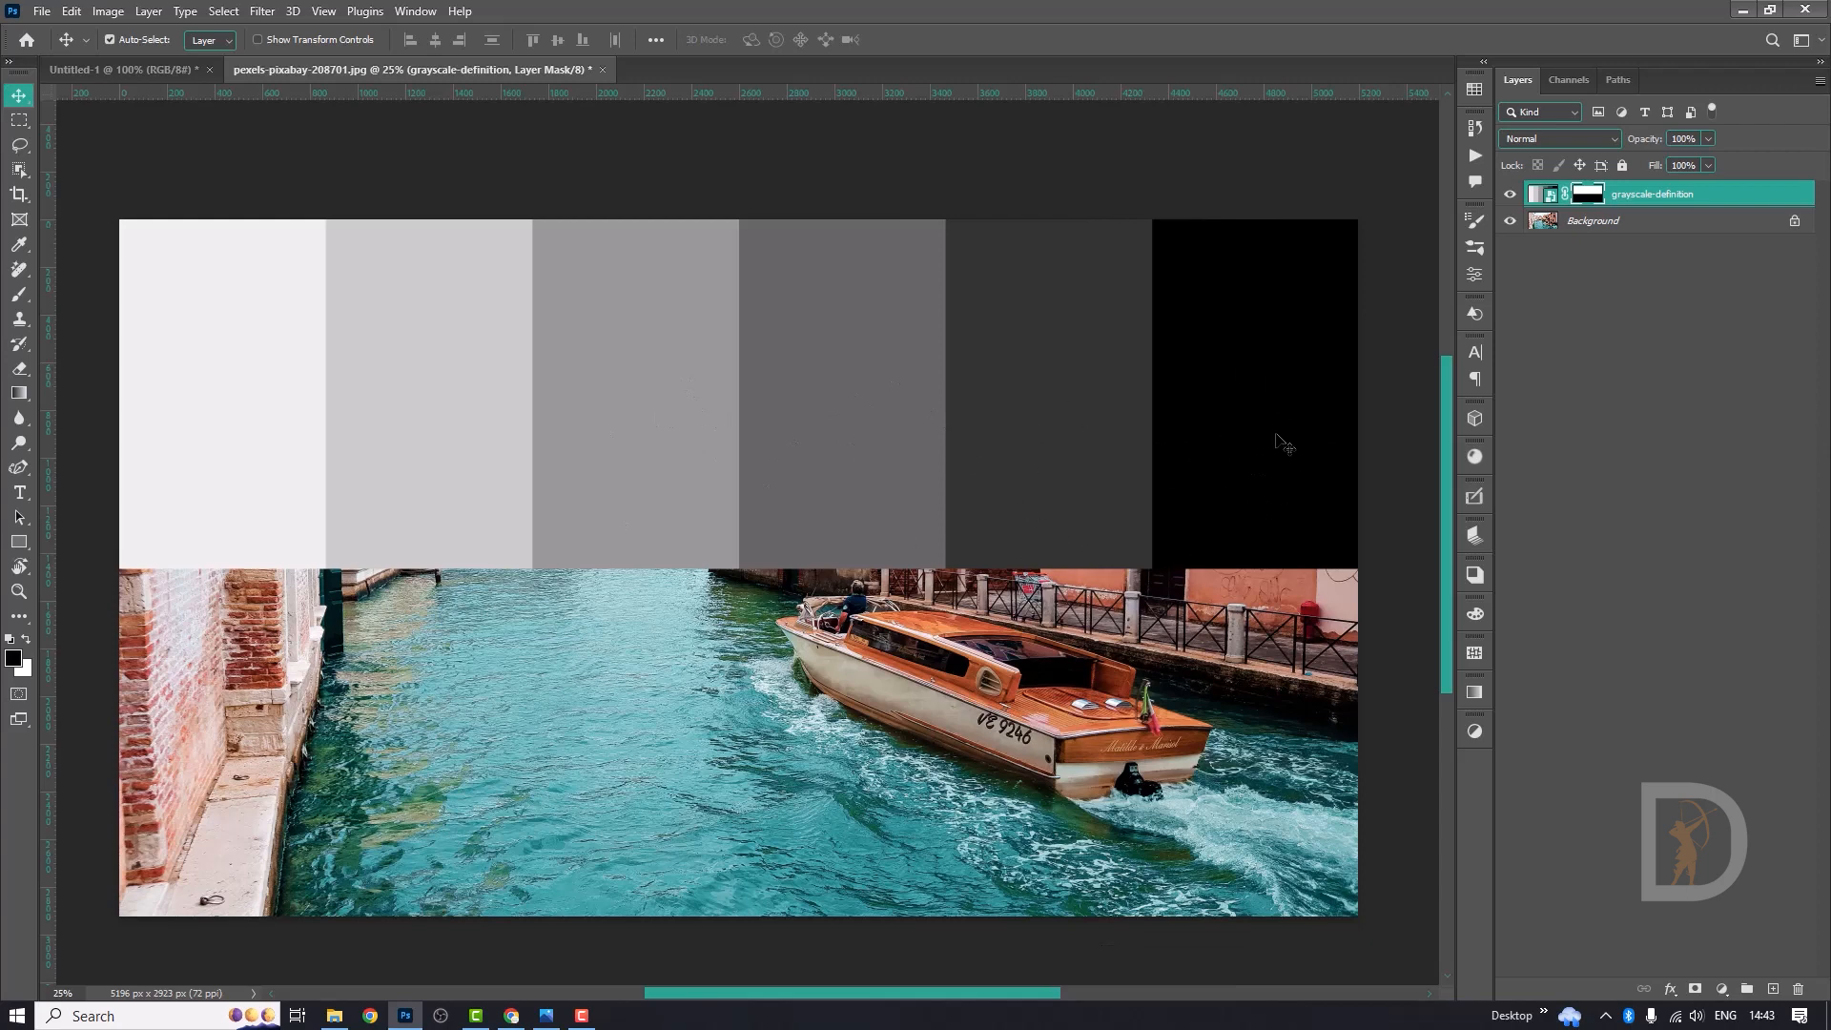
key(space)
drag(994, 500, 997, 490)
key(space)
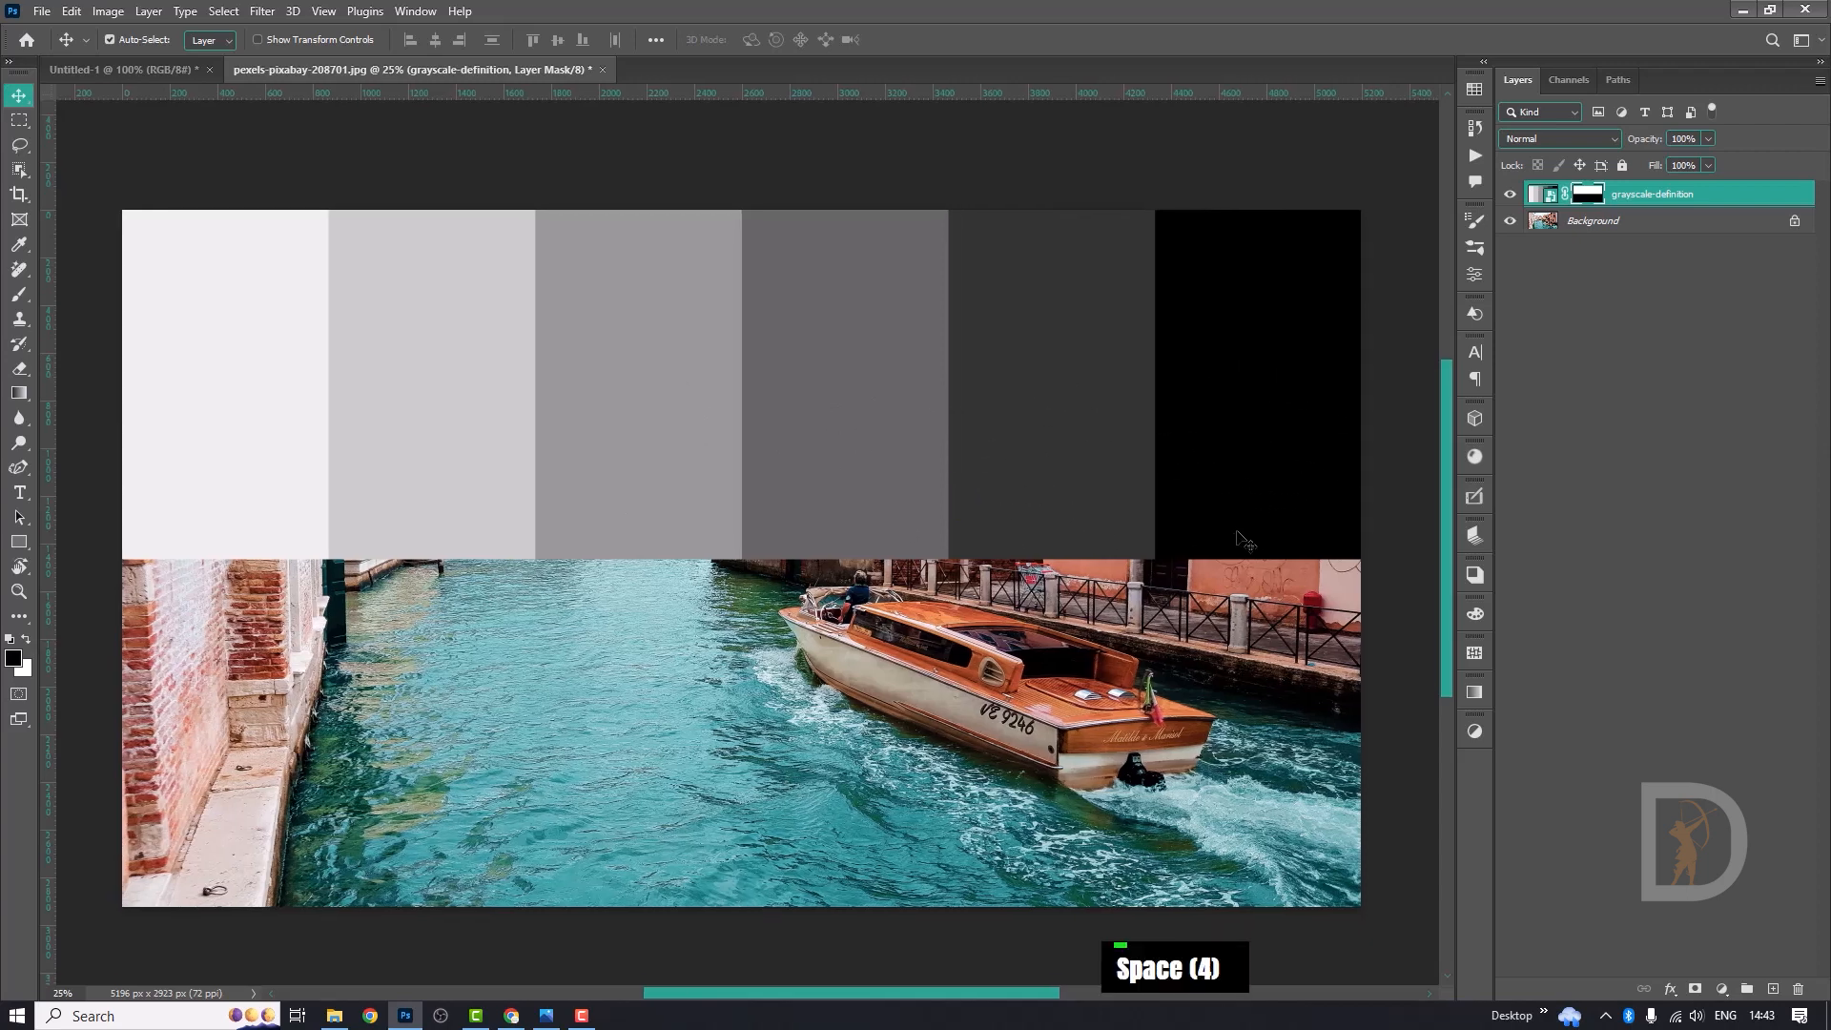
key(ctrl)
key(ctrl+t)
drag(1378, 932, 348, 234)
drag(757, 683, 788, 346)
double_click(788, 345)
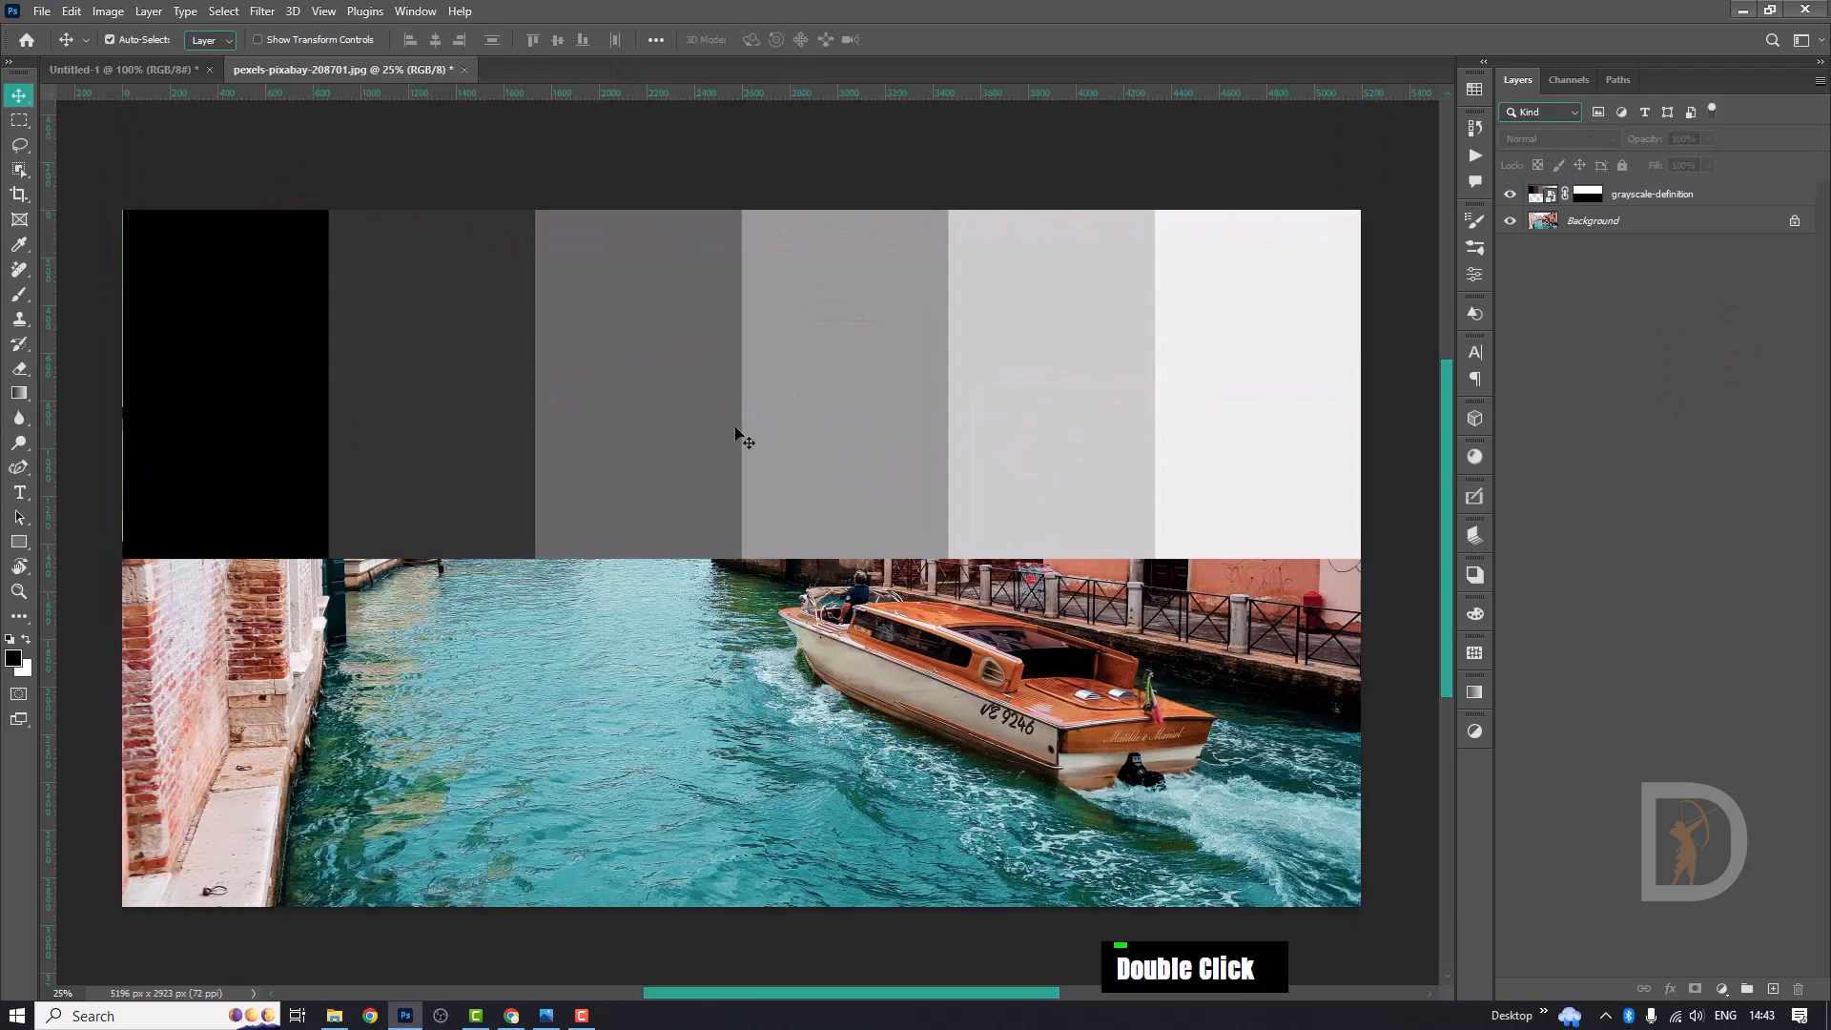
Set the grayscale-definition layer to Normal at 100% opacity and nudge the strip flush with the photo's left edge.
click(1666, 194)
click(1559, 138)
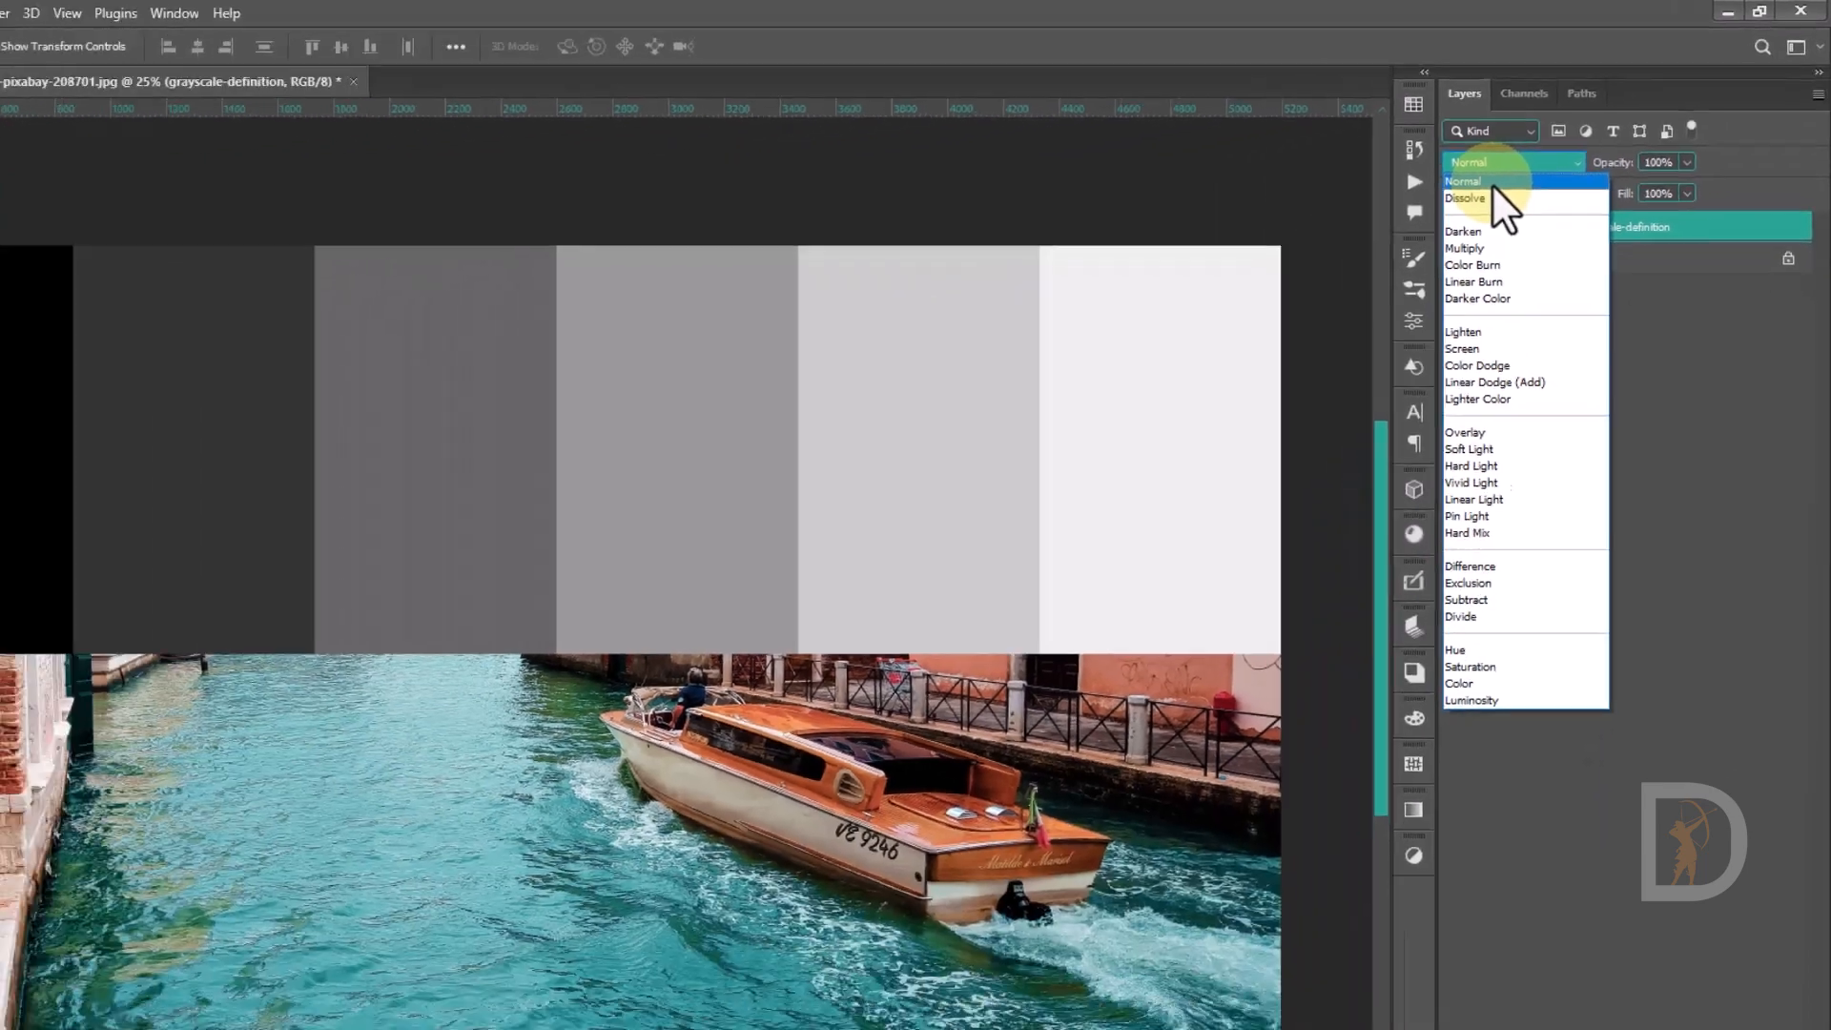
click(1359, 255)
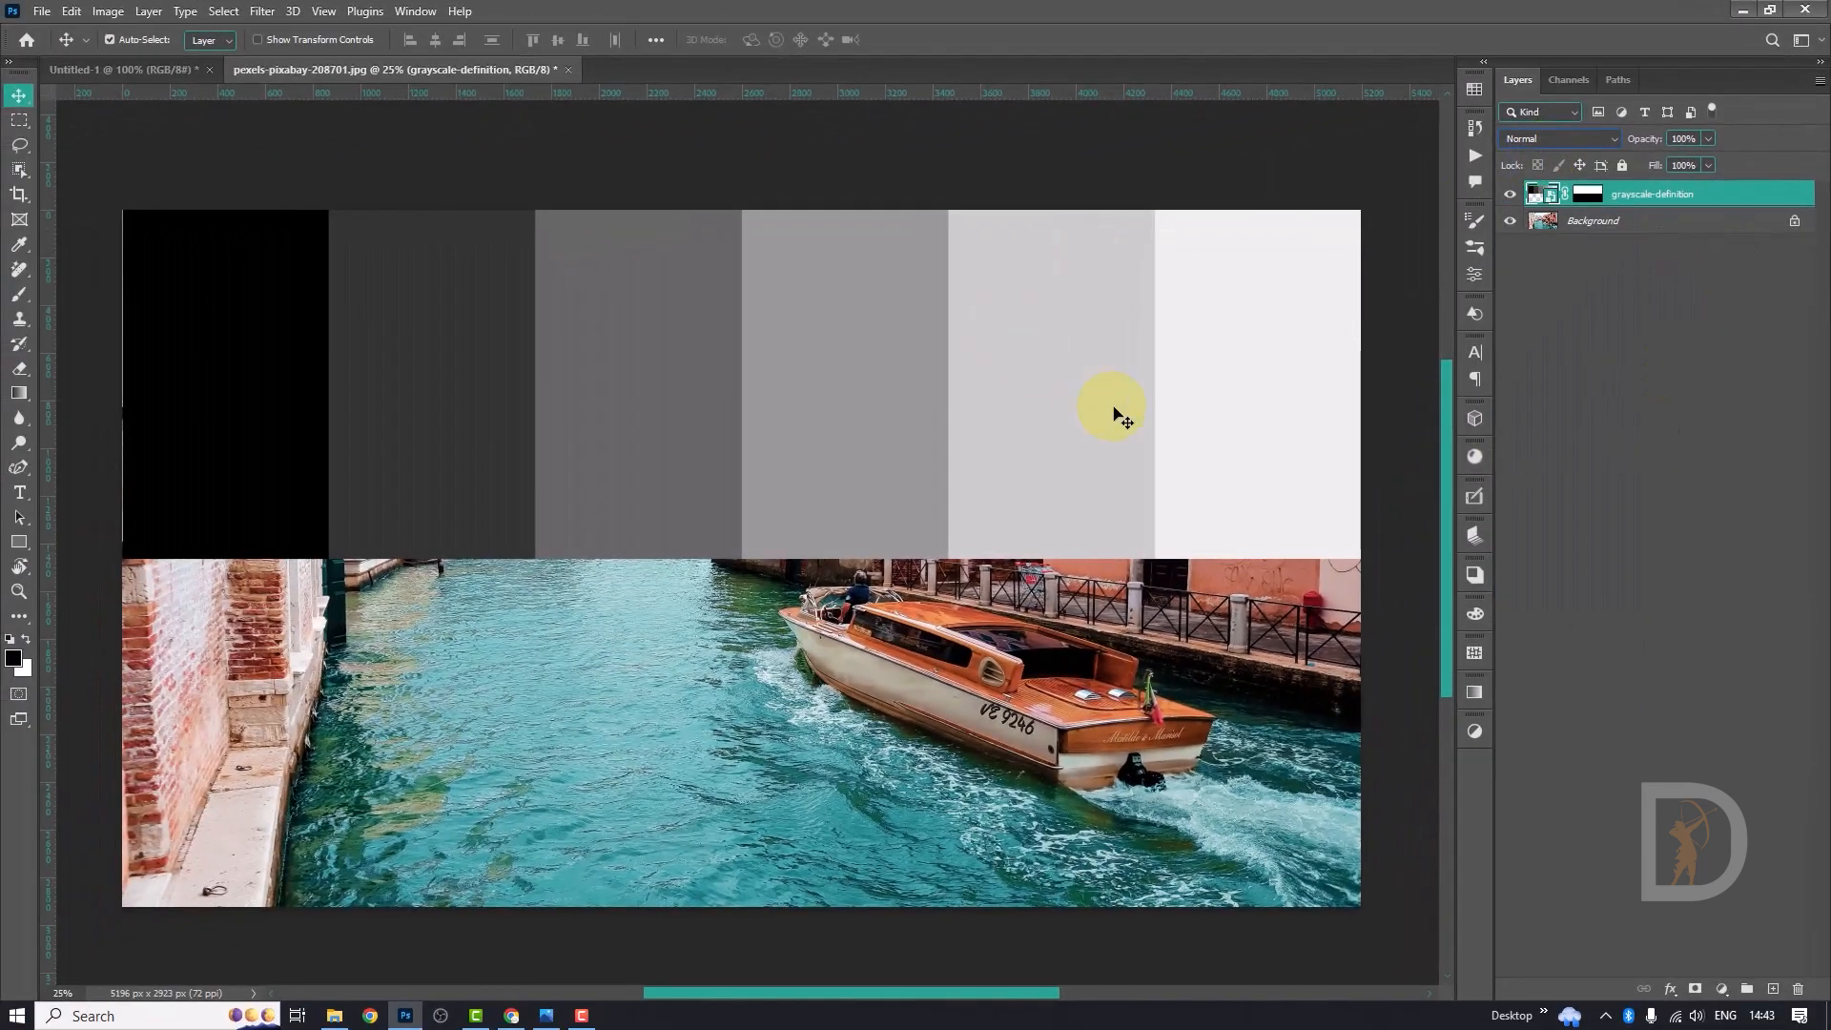
drag(1094, 412, 1087, 410)
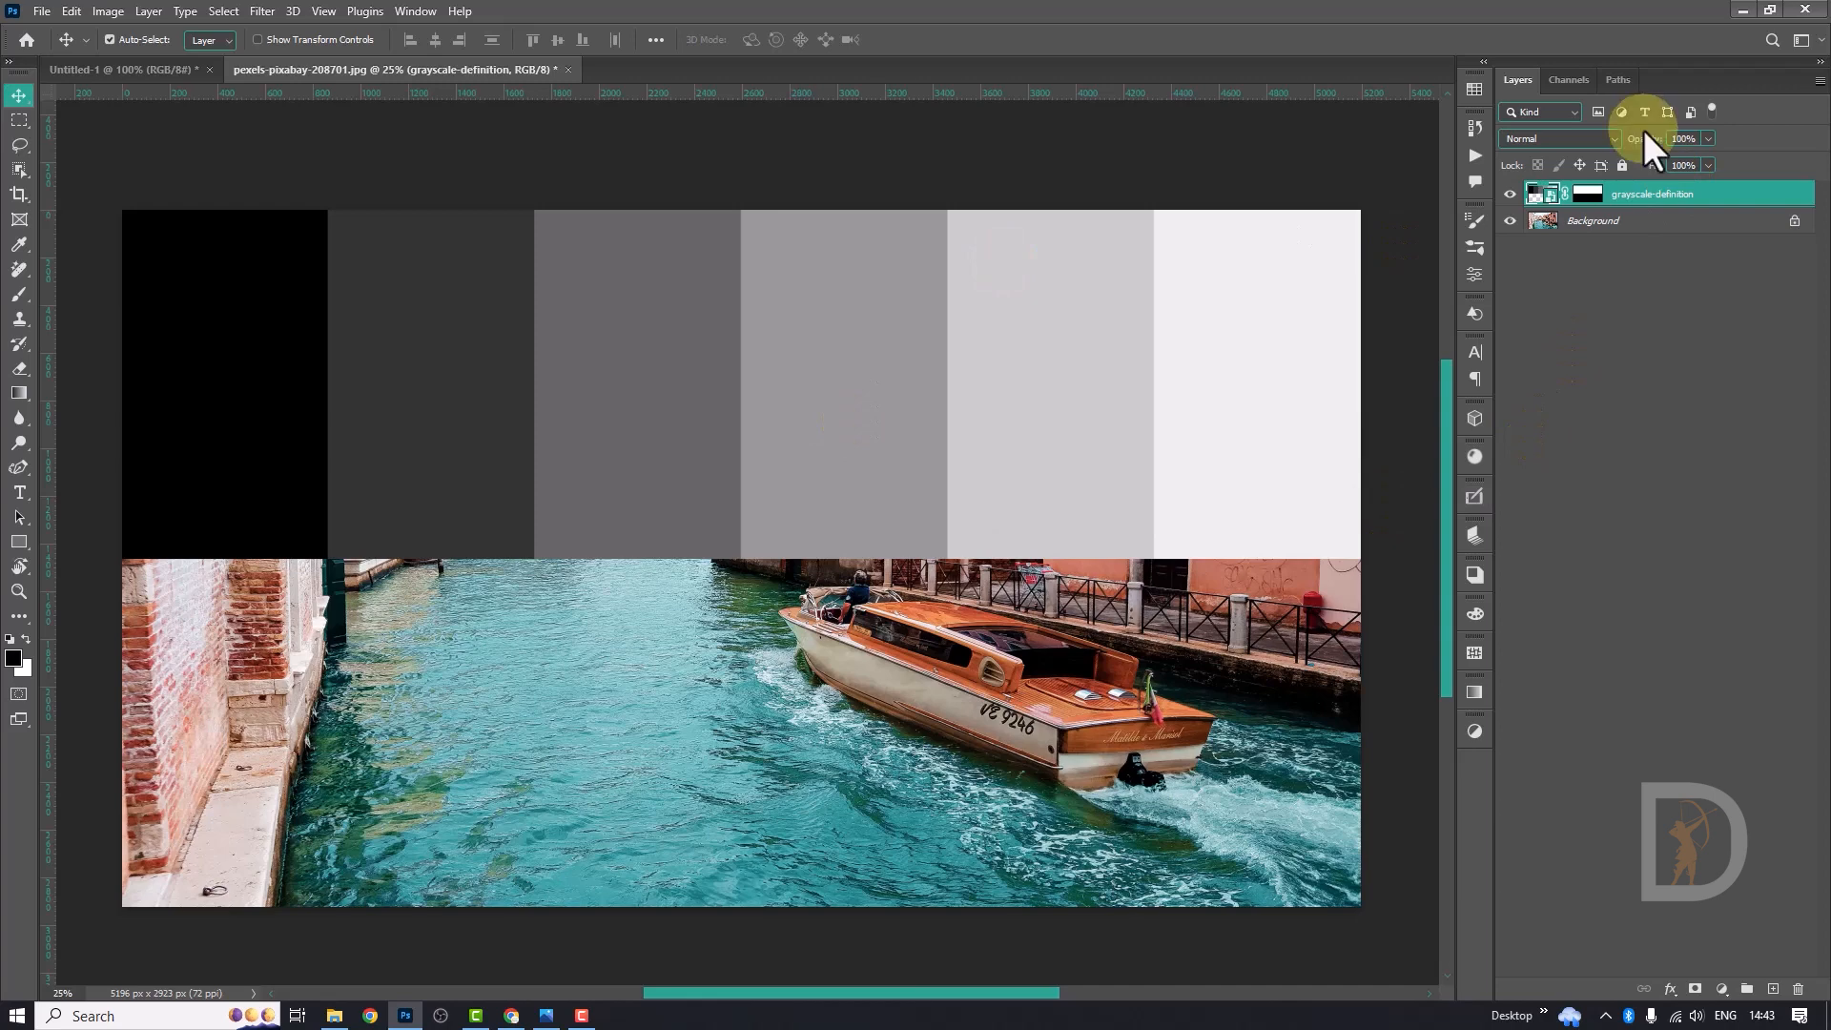
drag(1646, 138, 1728, 157)
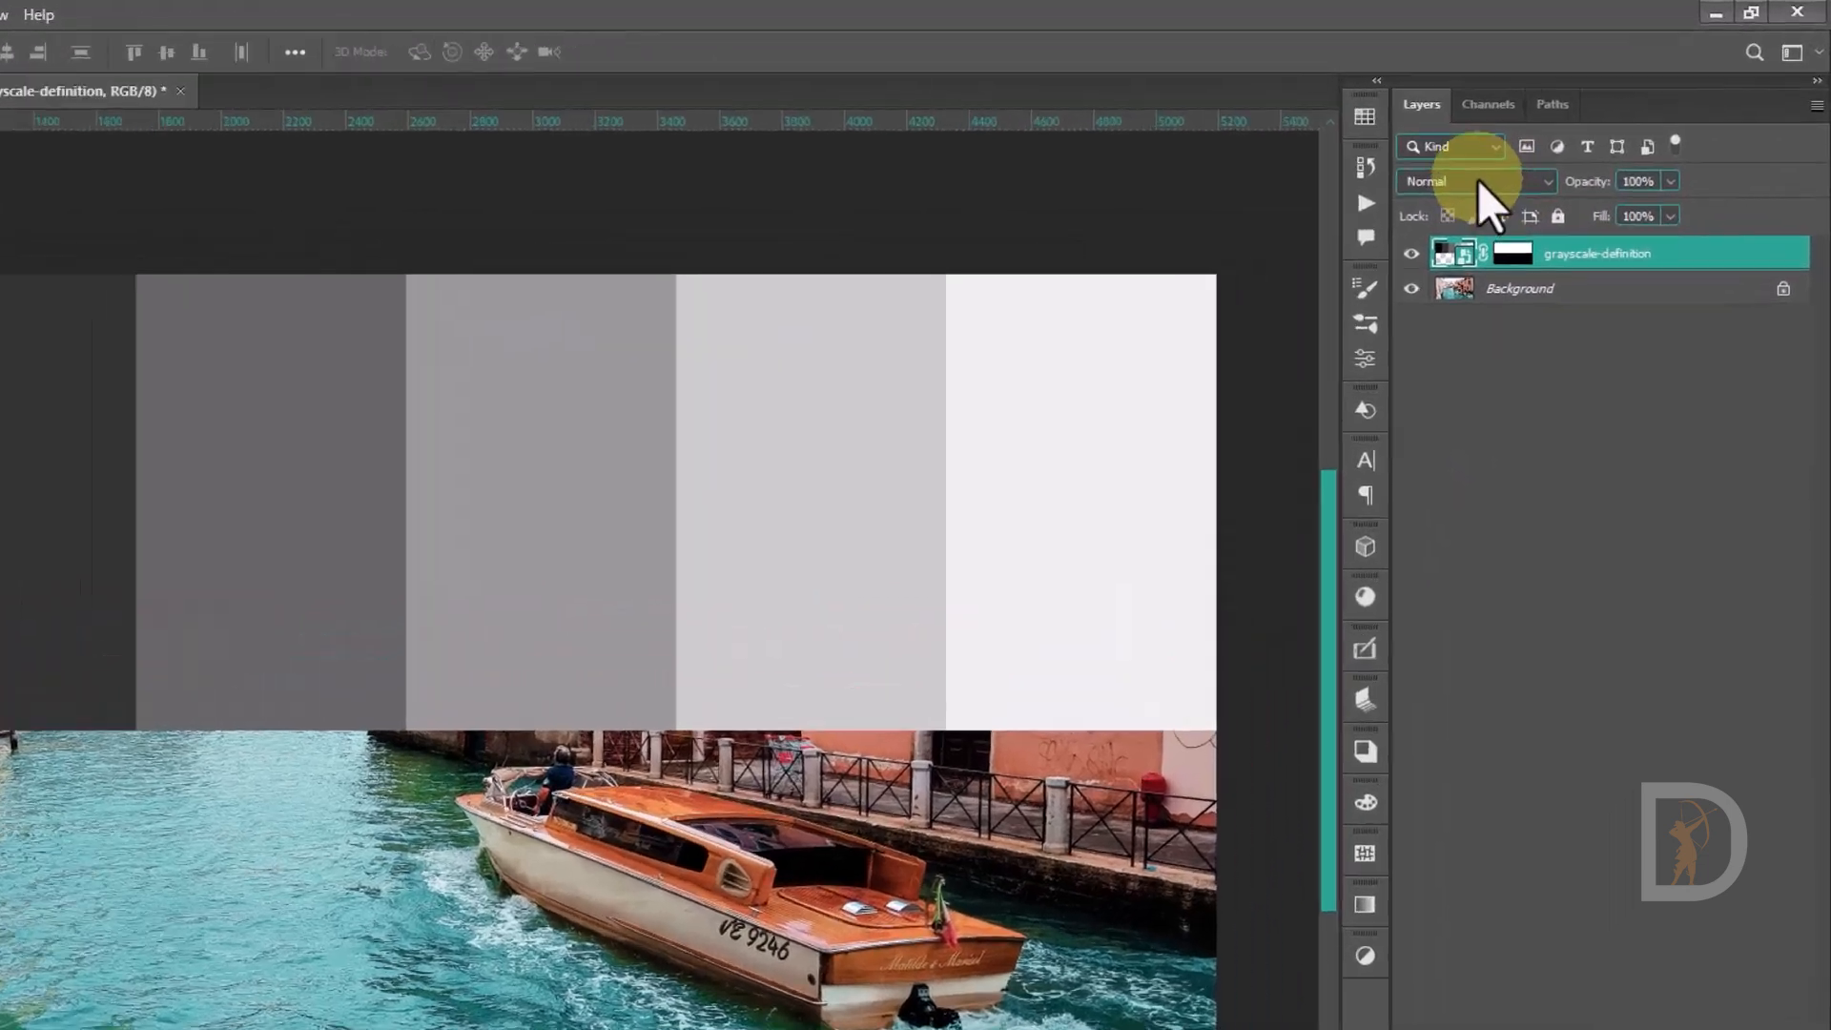
Set the grayscale-definition layer's blend mode to Dissolve and its opacity to 77%.
click(1478, 180)
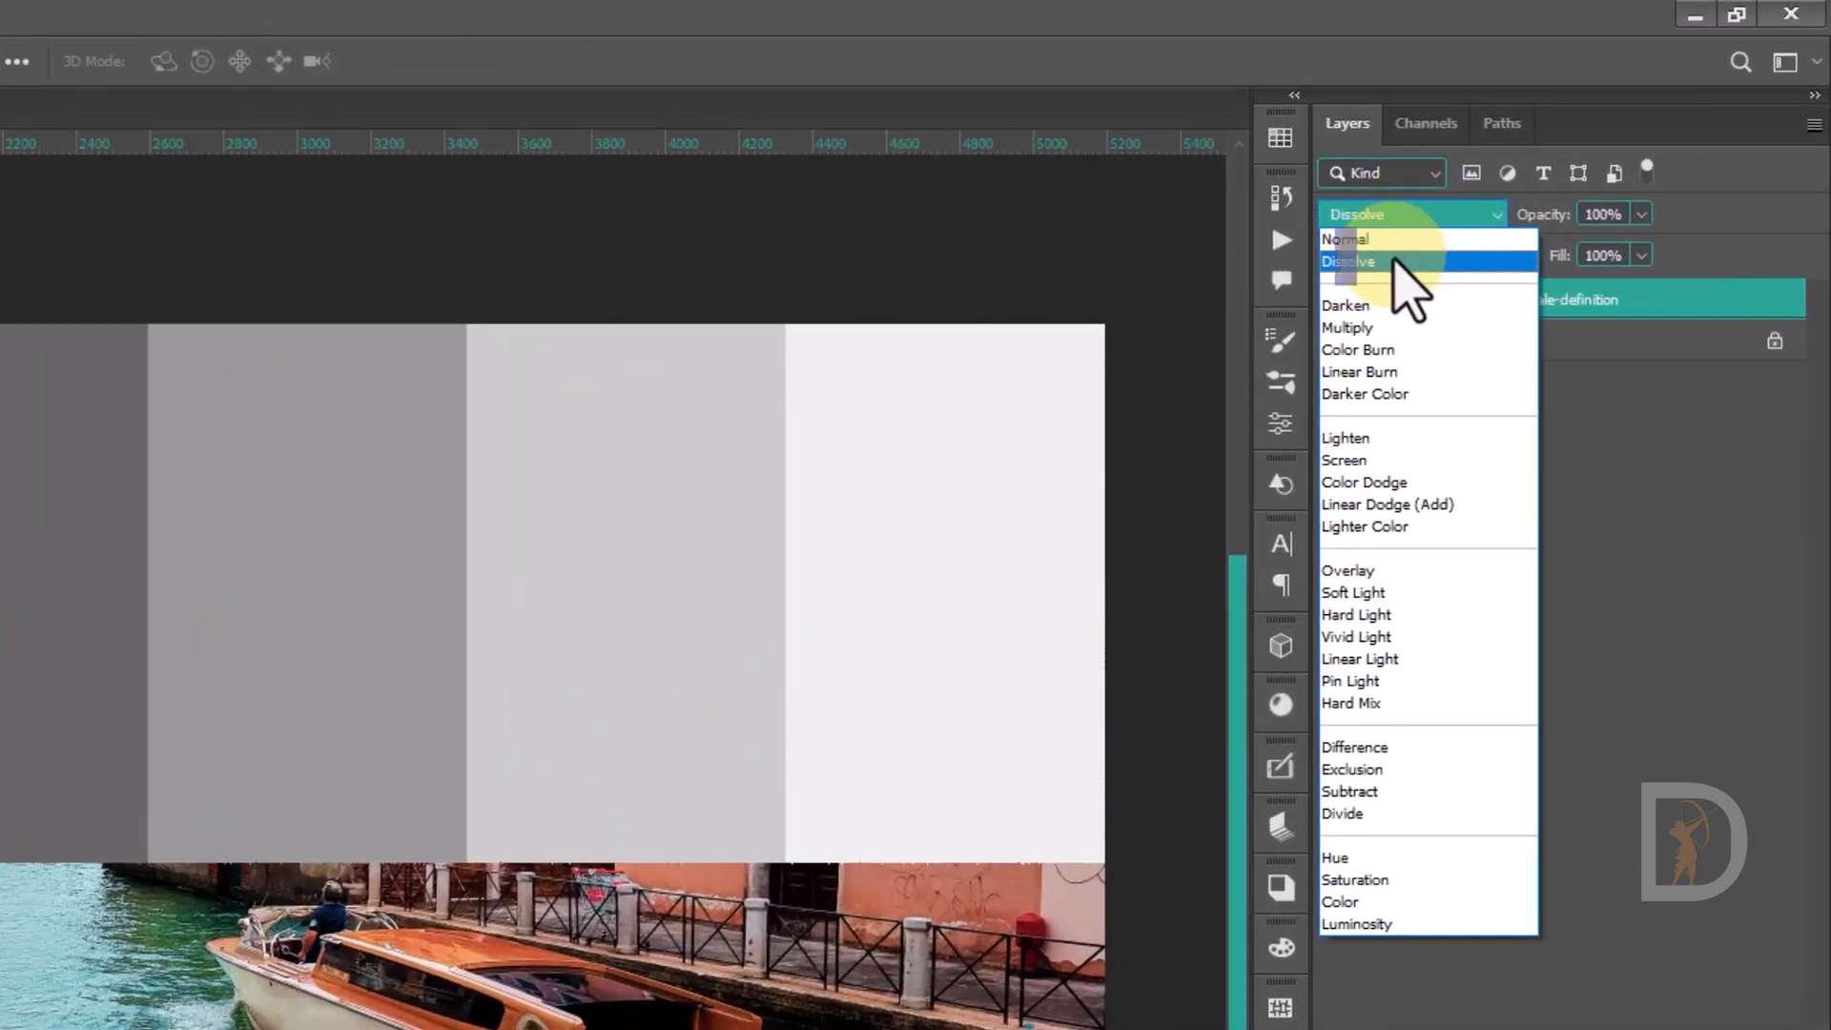
click(1394, 261)
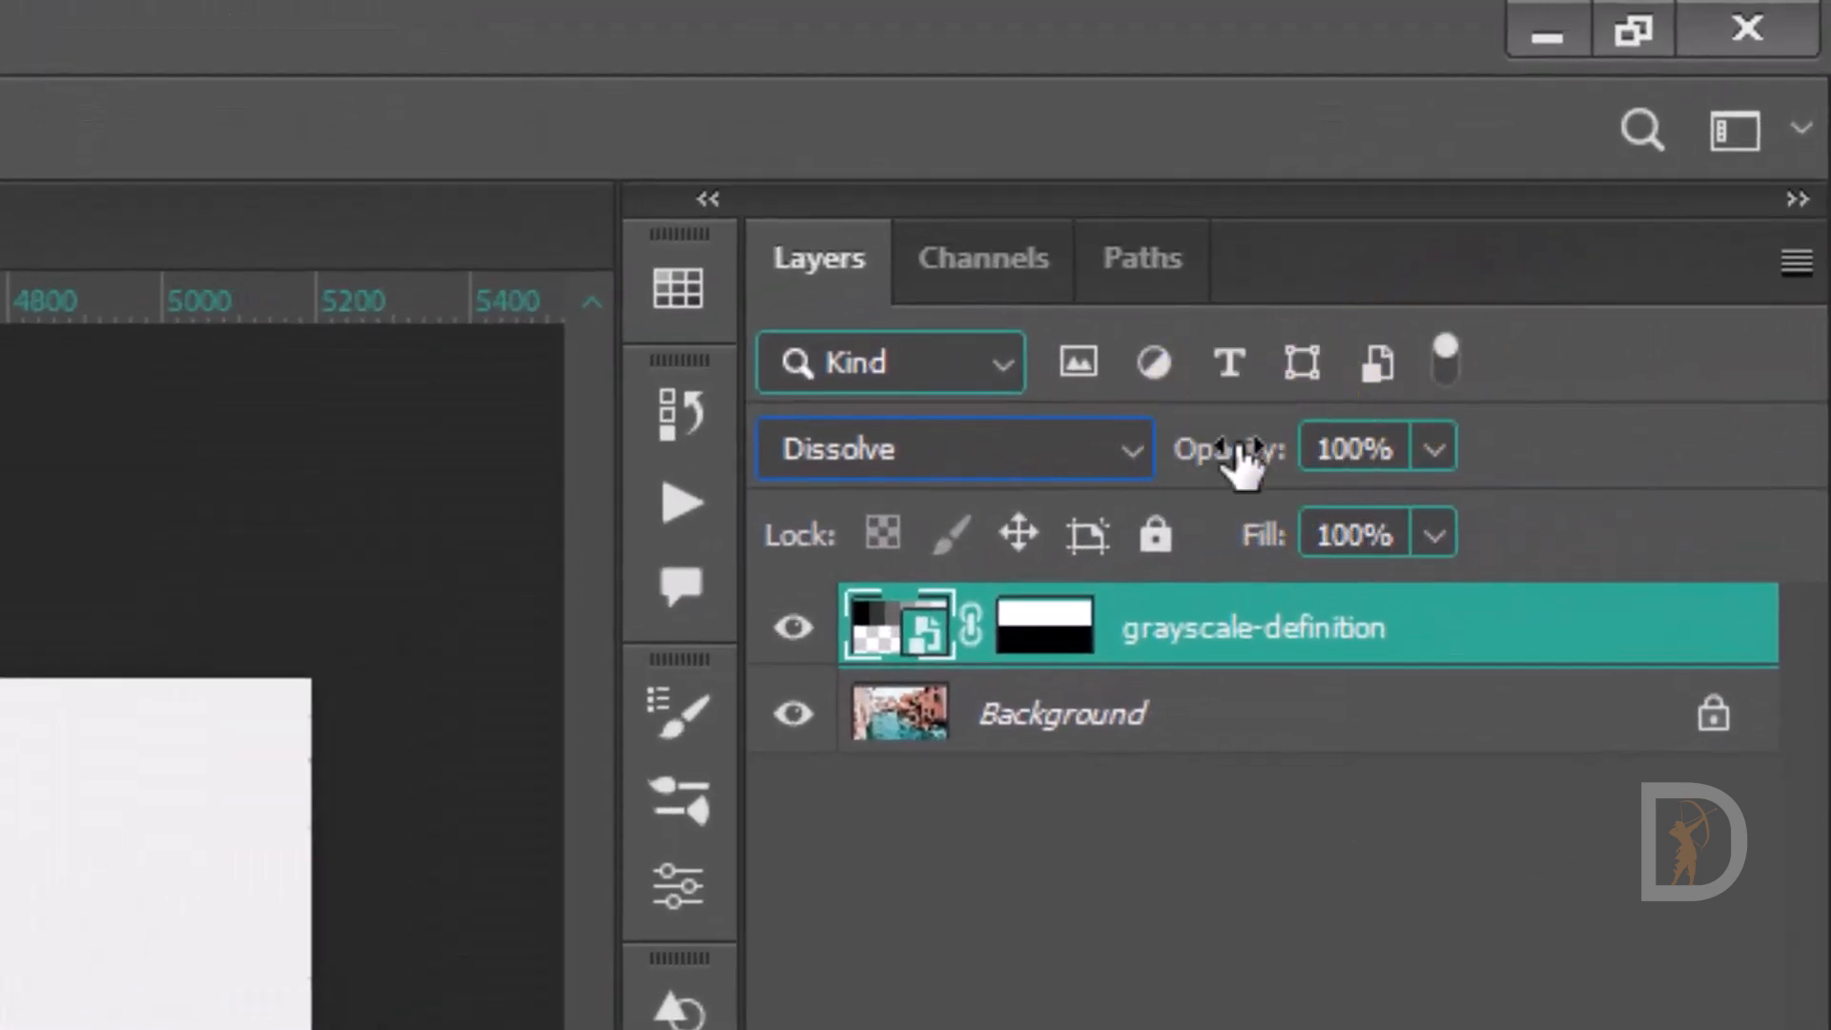
drag(1243, 462, 1190, 464)
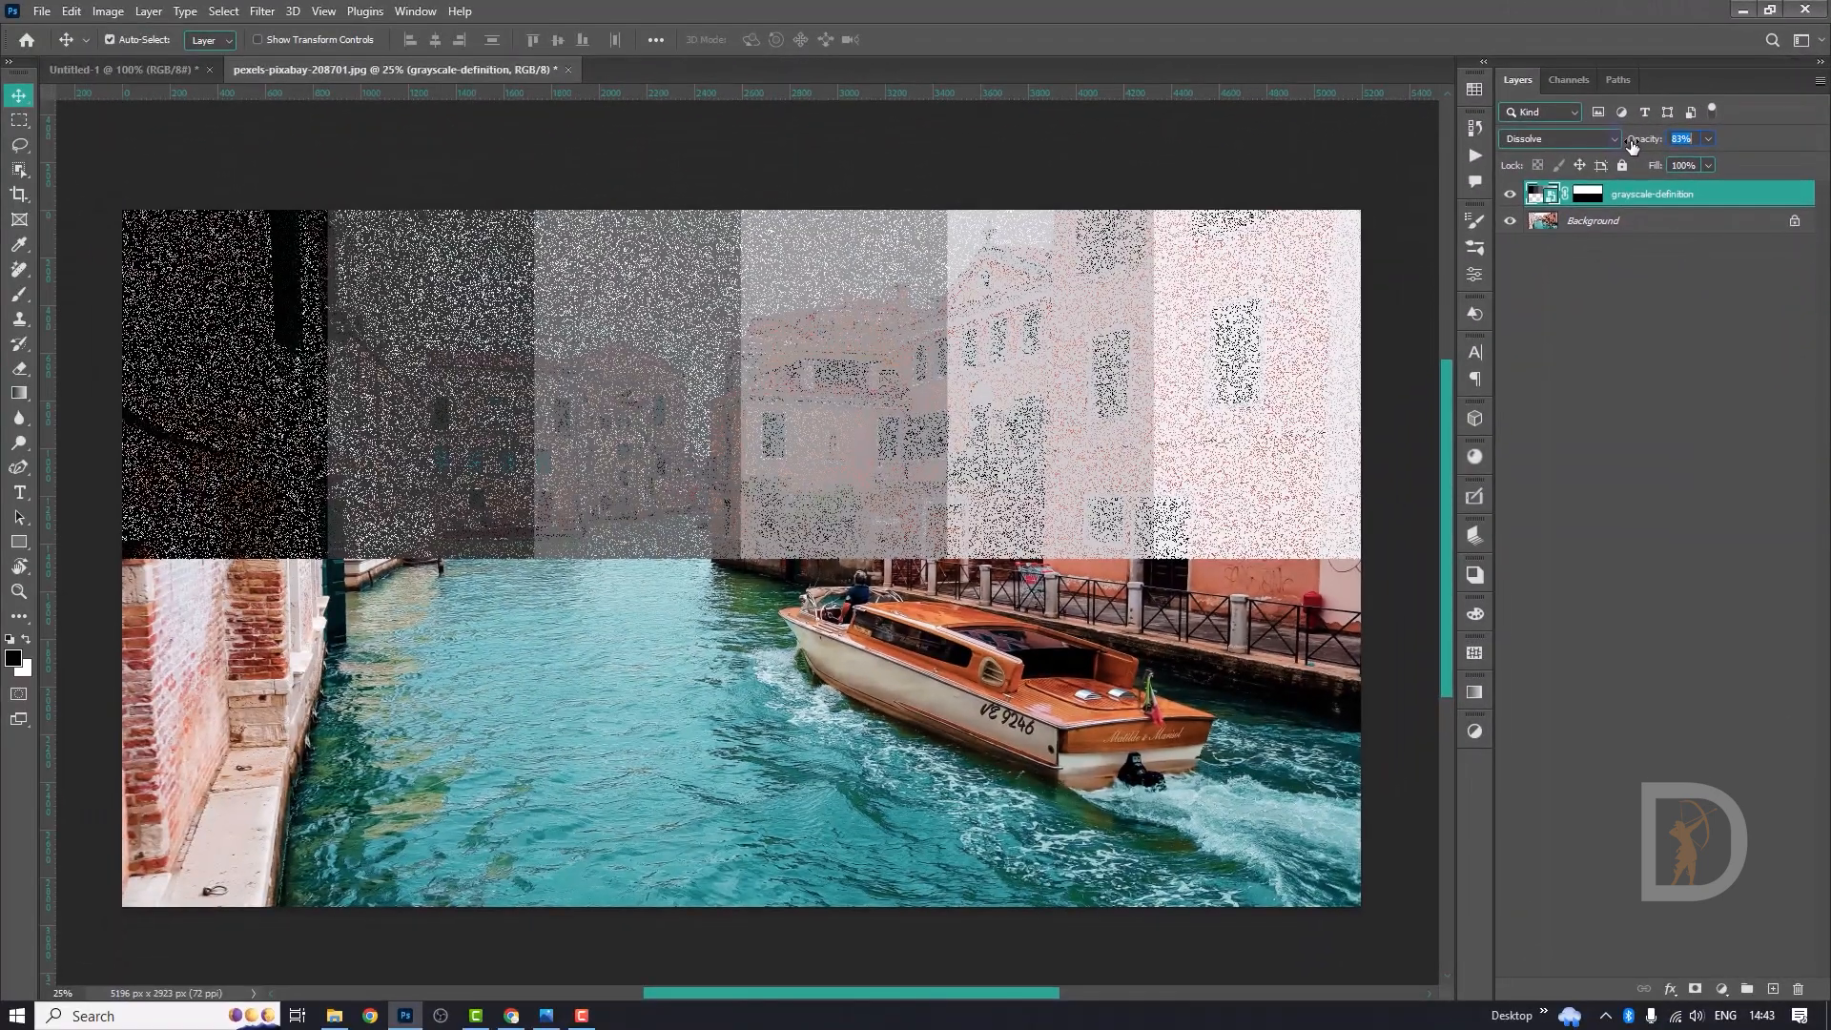
drag(1632, 143, 1628, 146)
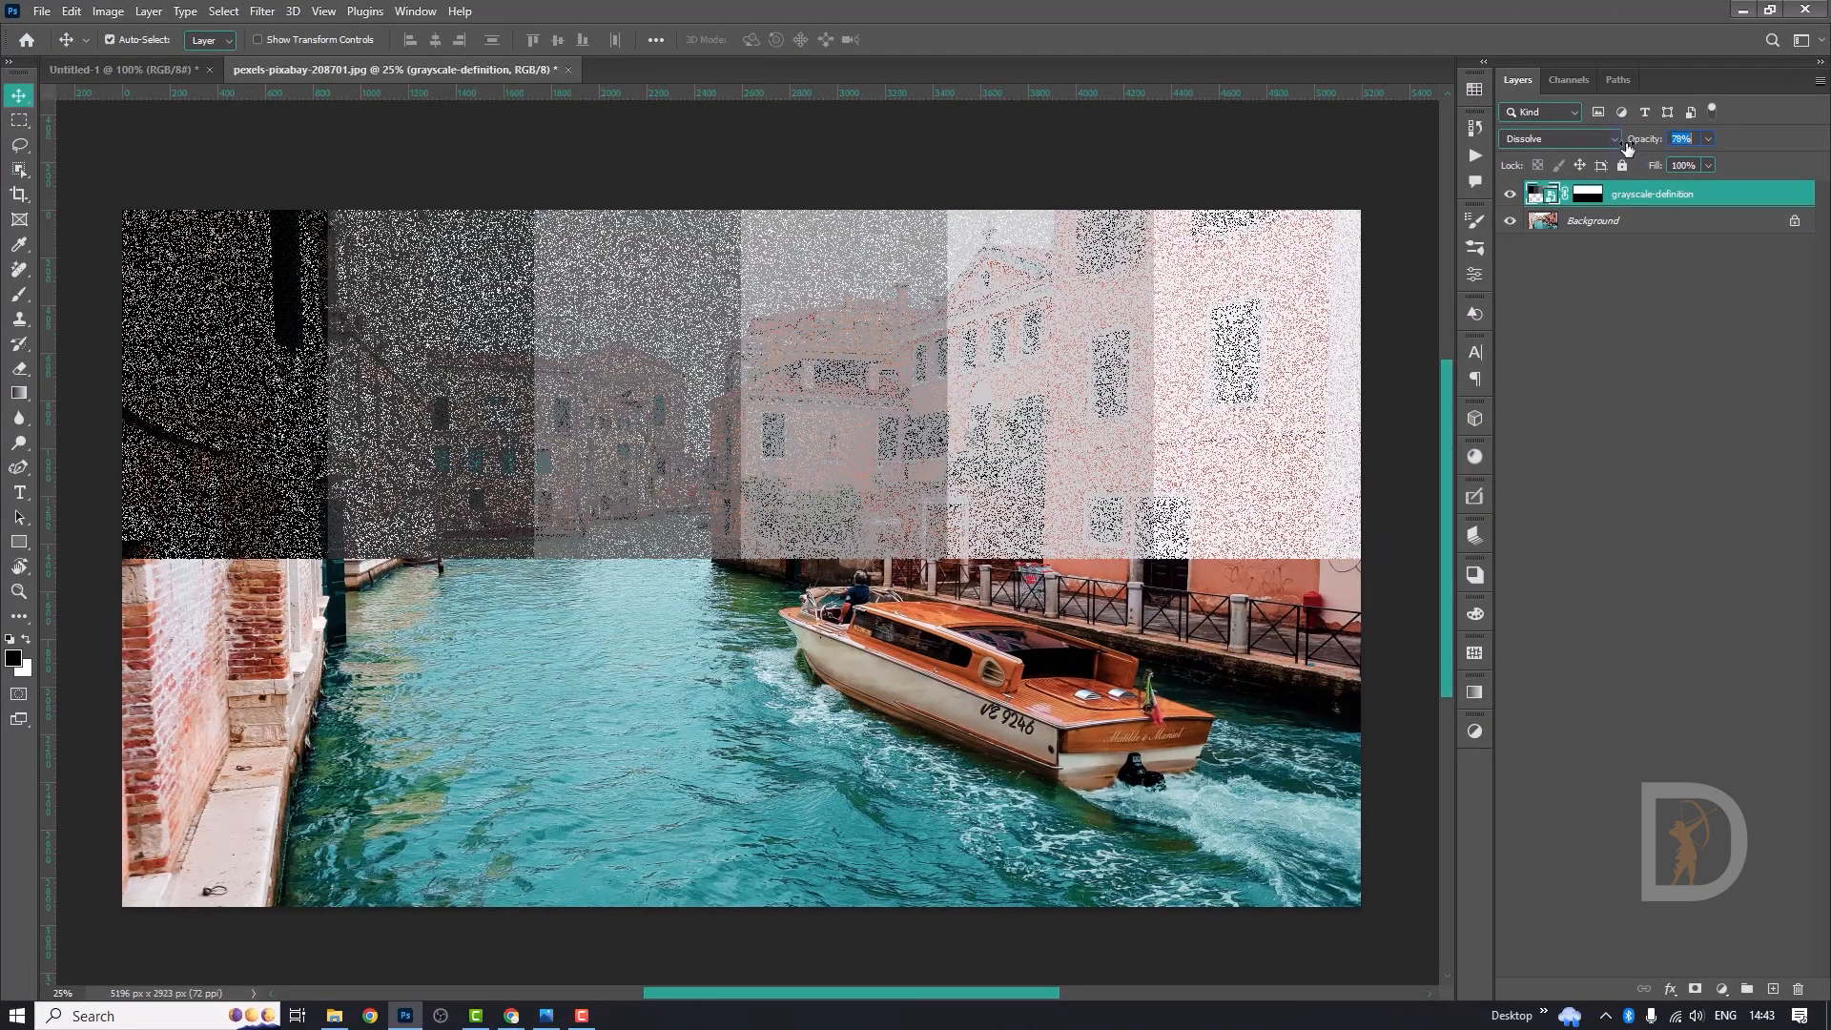
click(1636, 246)
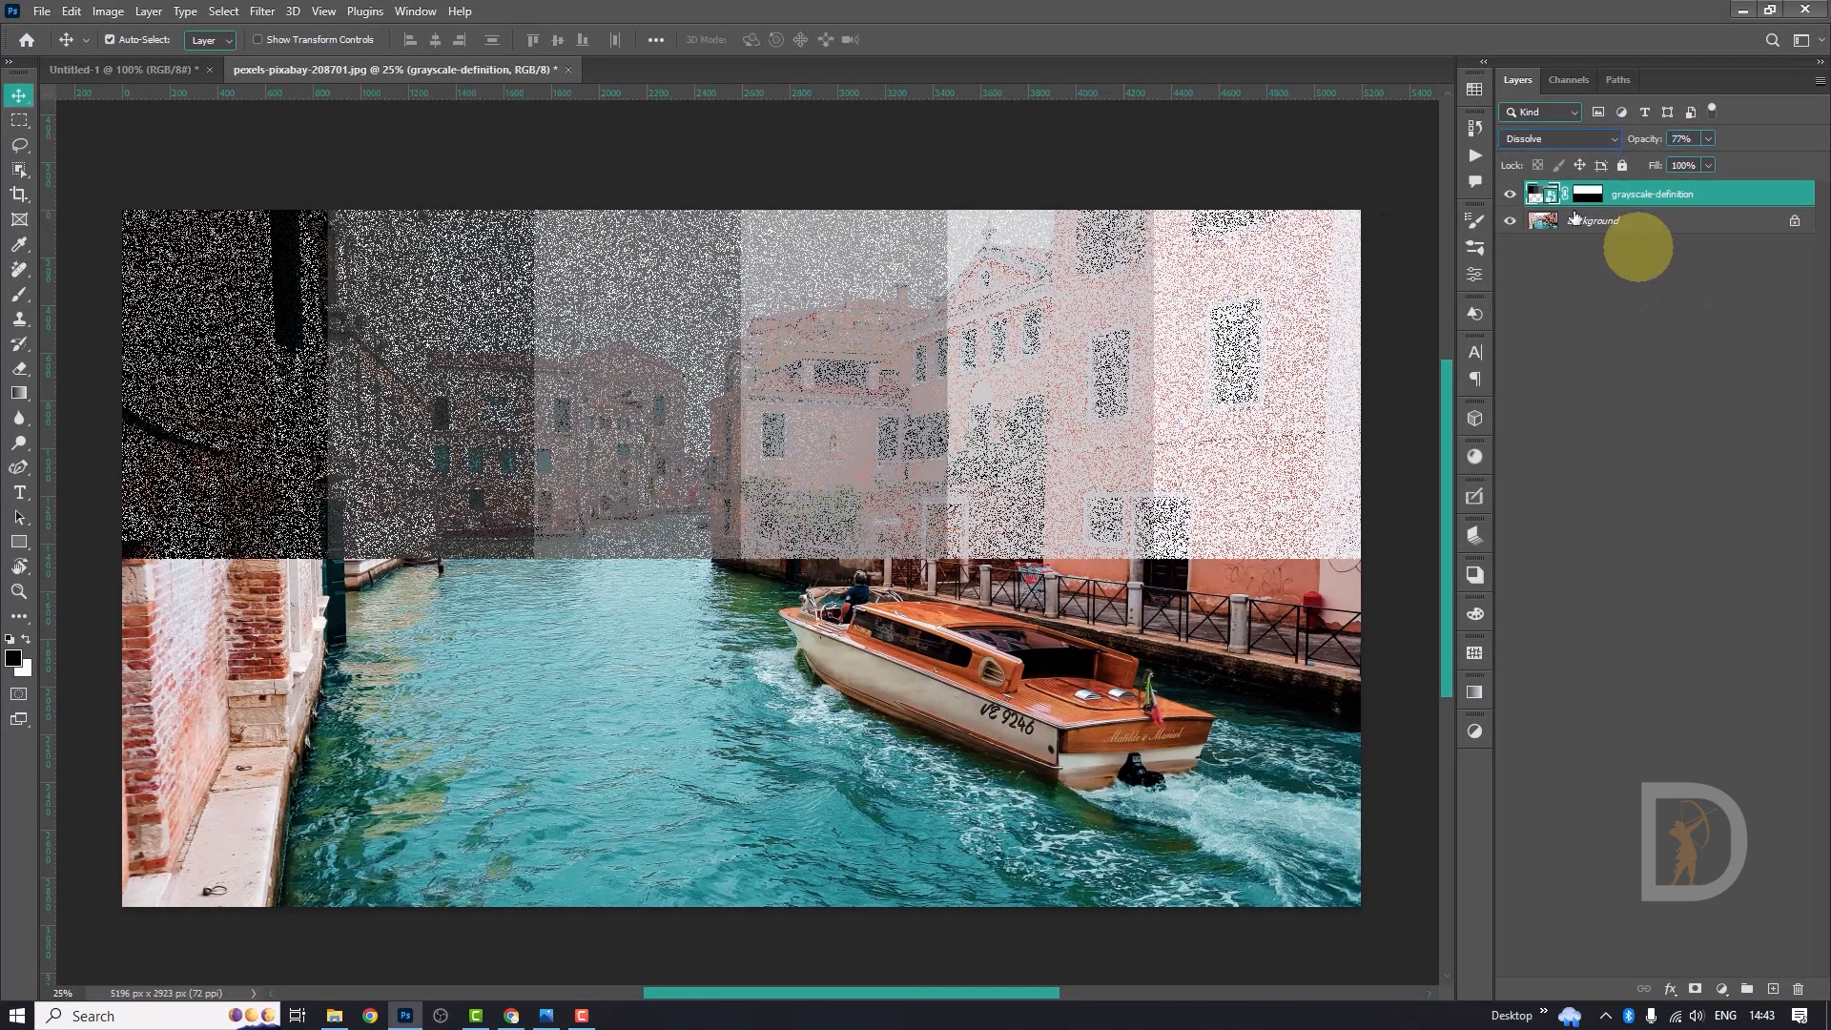
Set the grayscale-definition layer's blend mode to Darken at 100% opacity.
click(1576, 139)
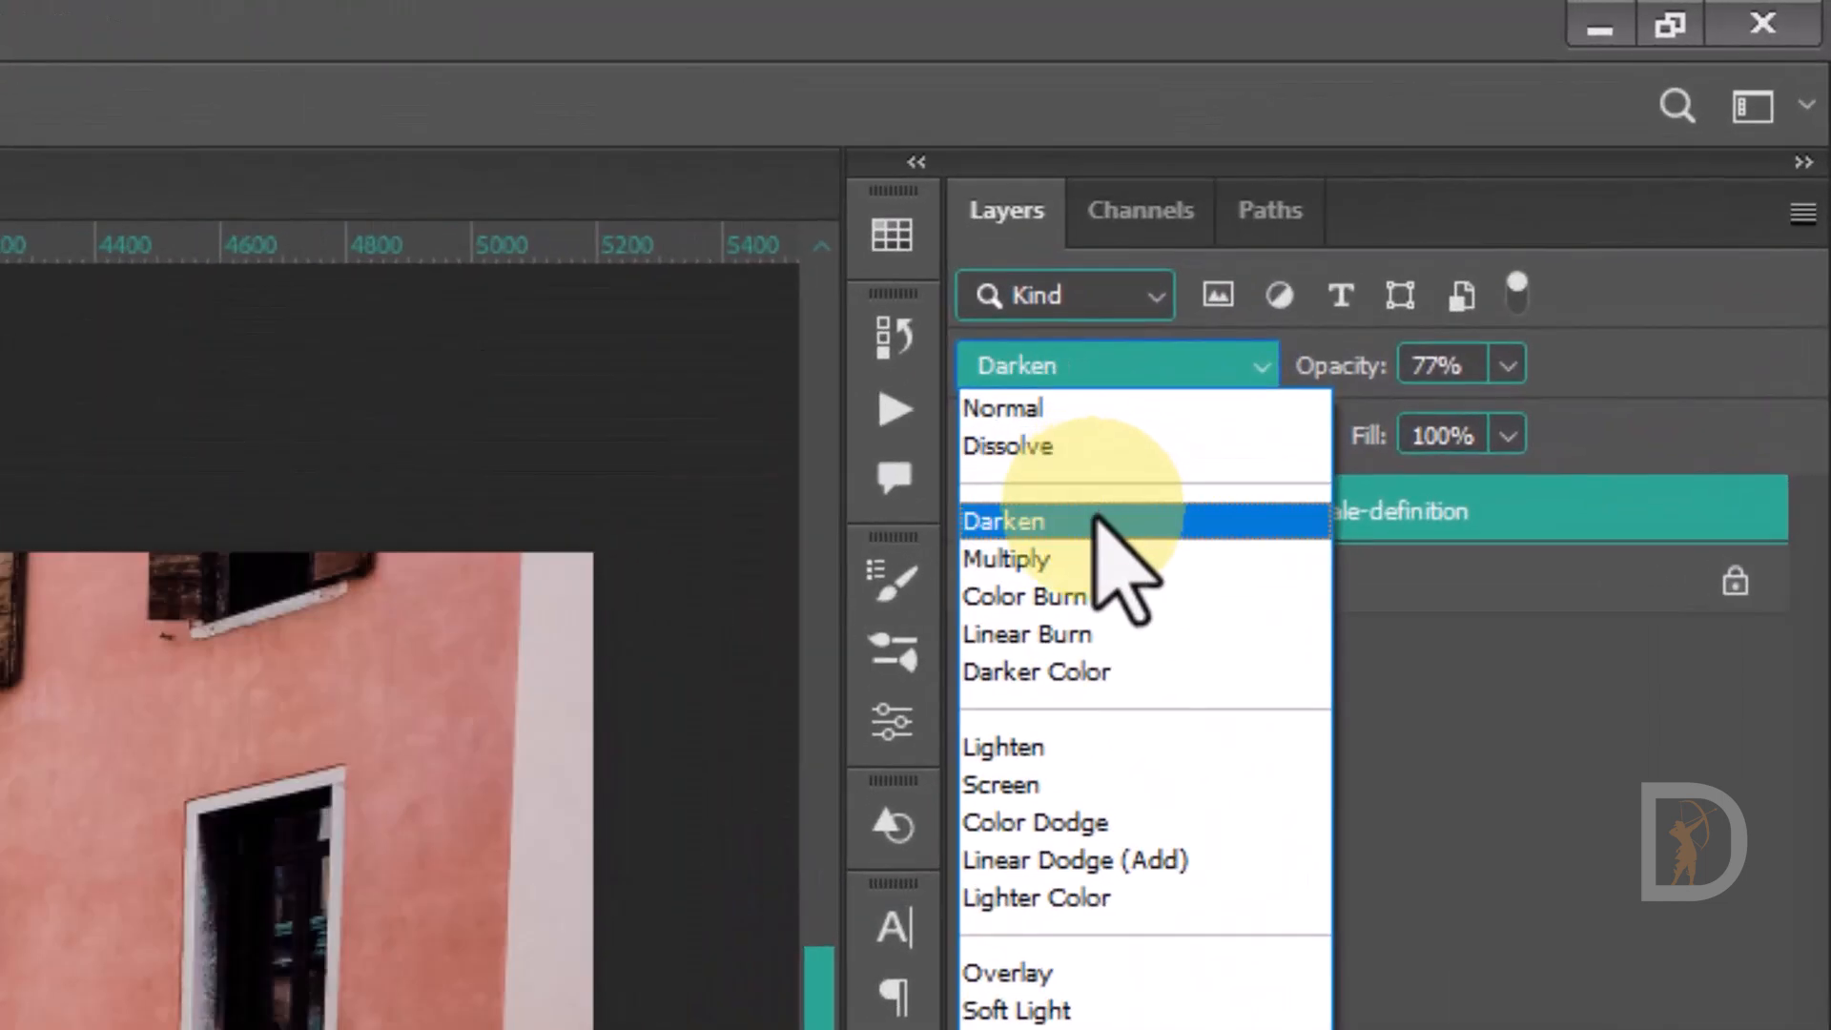
click(1193, 448)
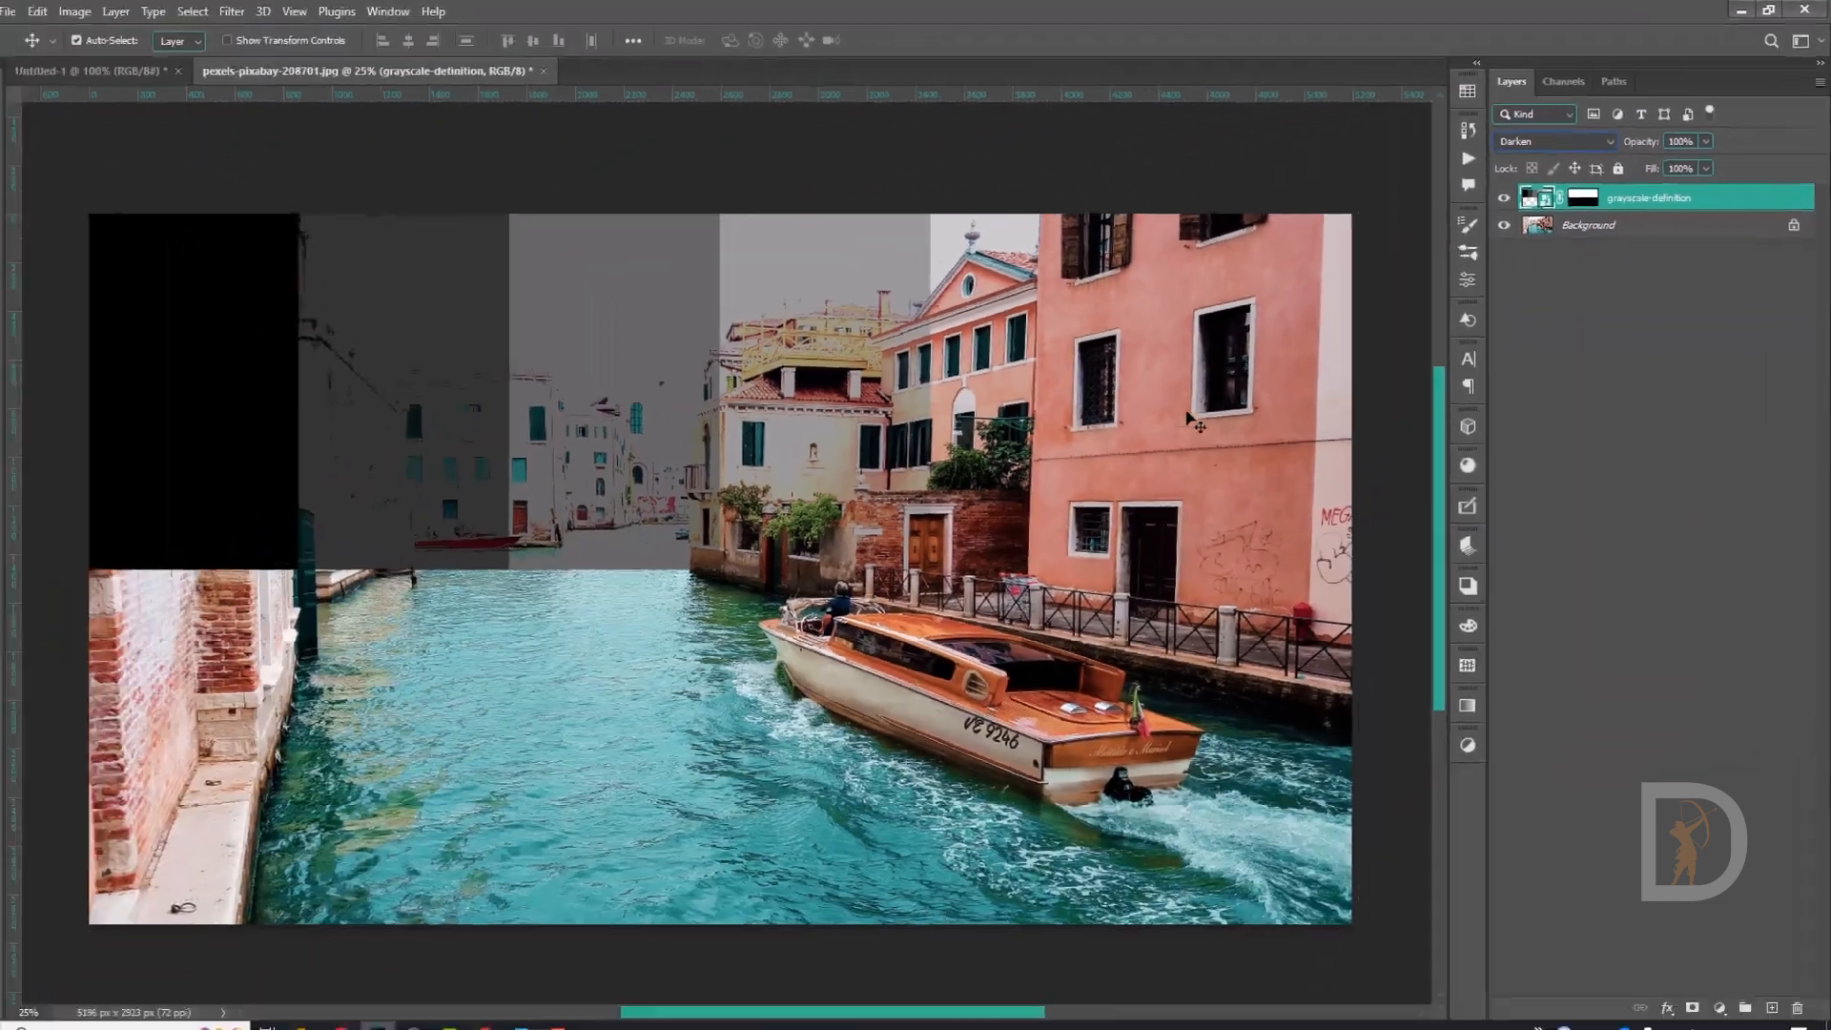
key(space)
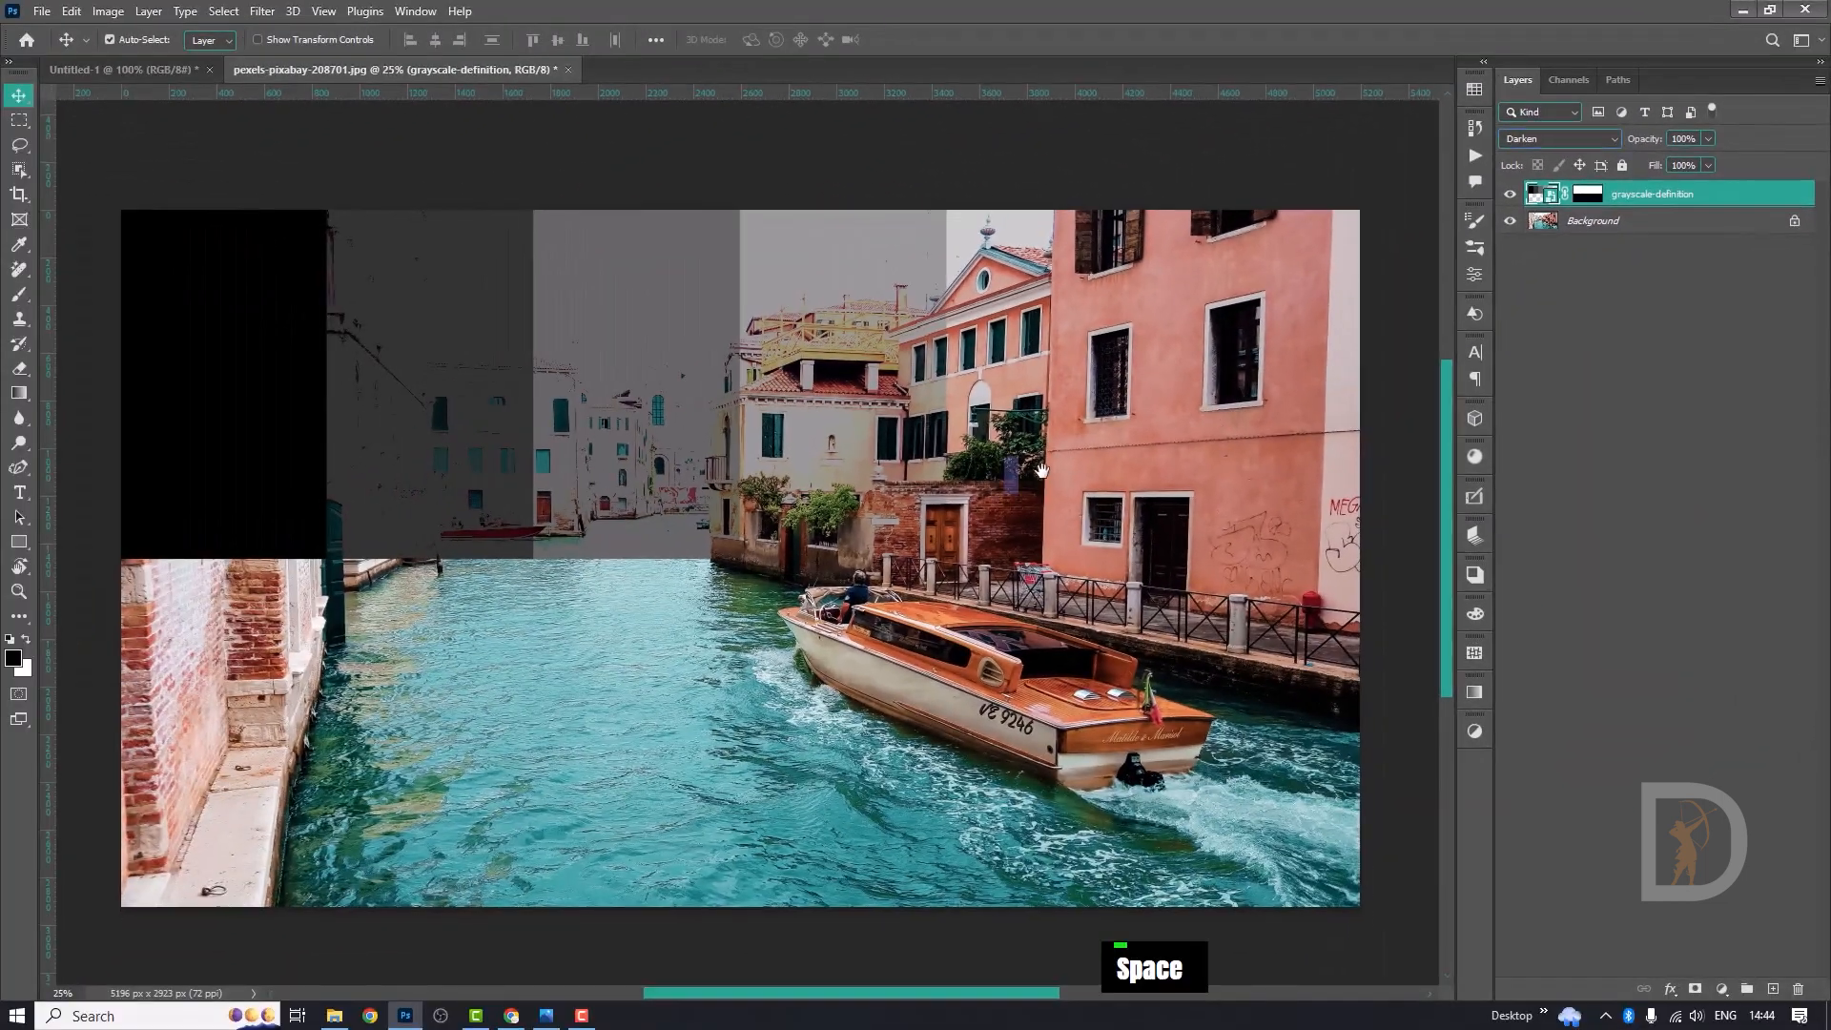
drag(1255, 540, 1258, 501)
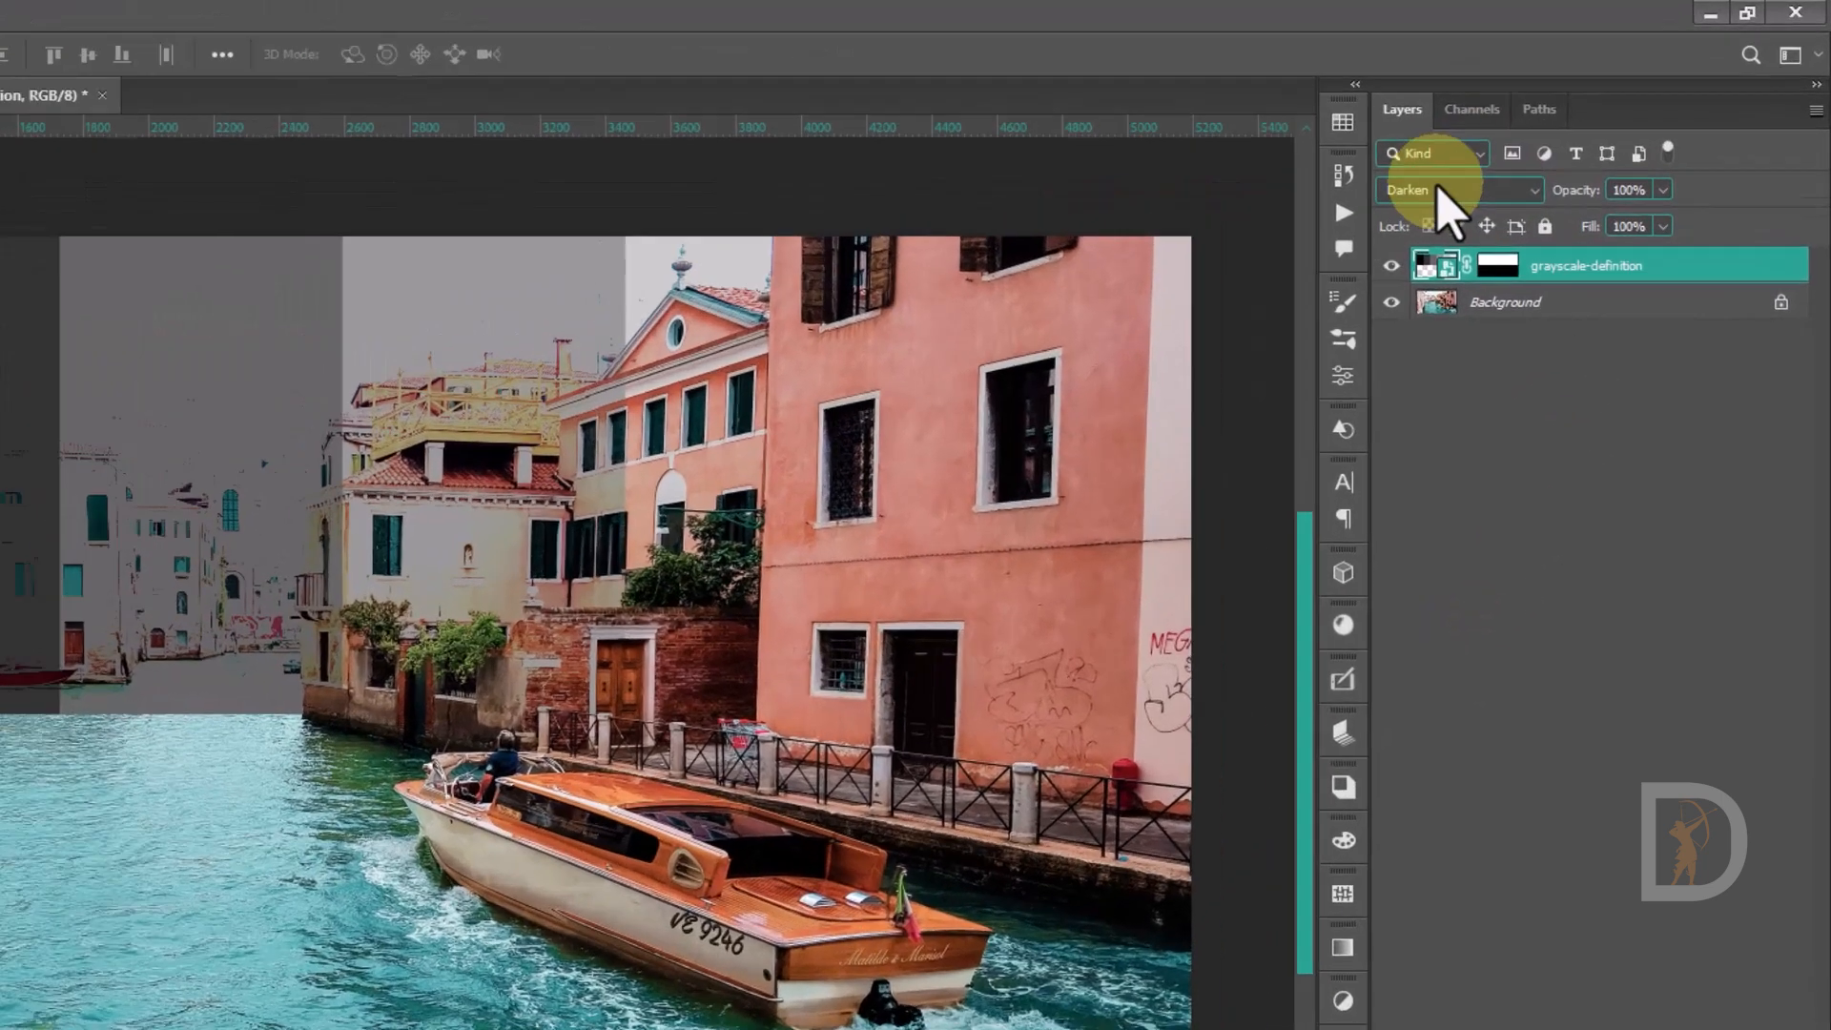
Try the Multiply blend mode and after it Color Burn on the grayscale-definition layer.
click(1541, 140)
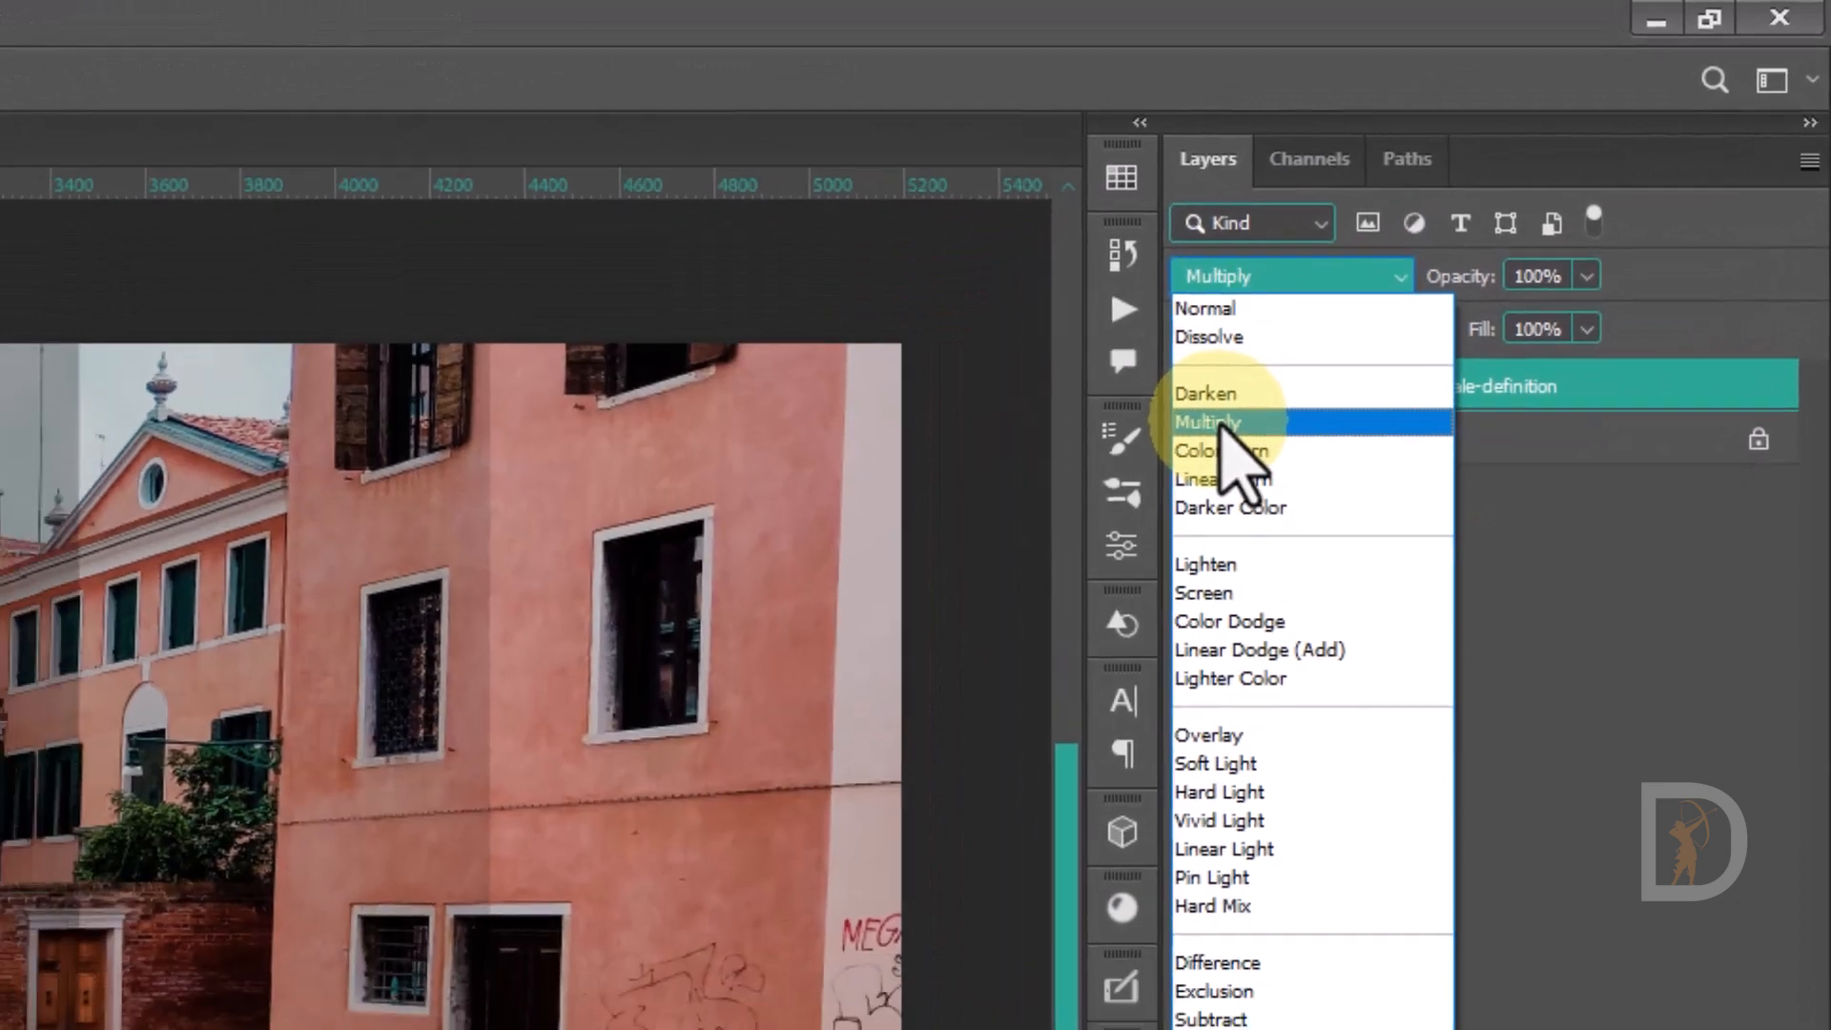
click(1178, 457)
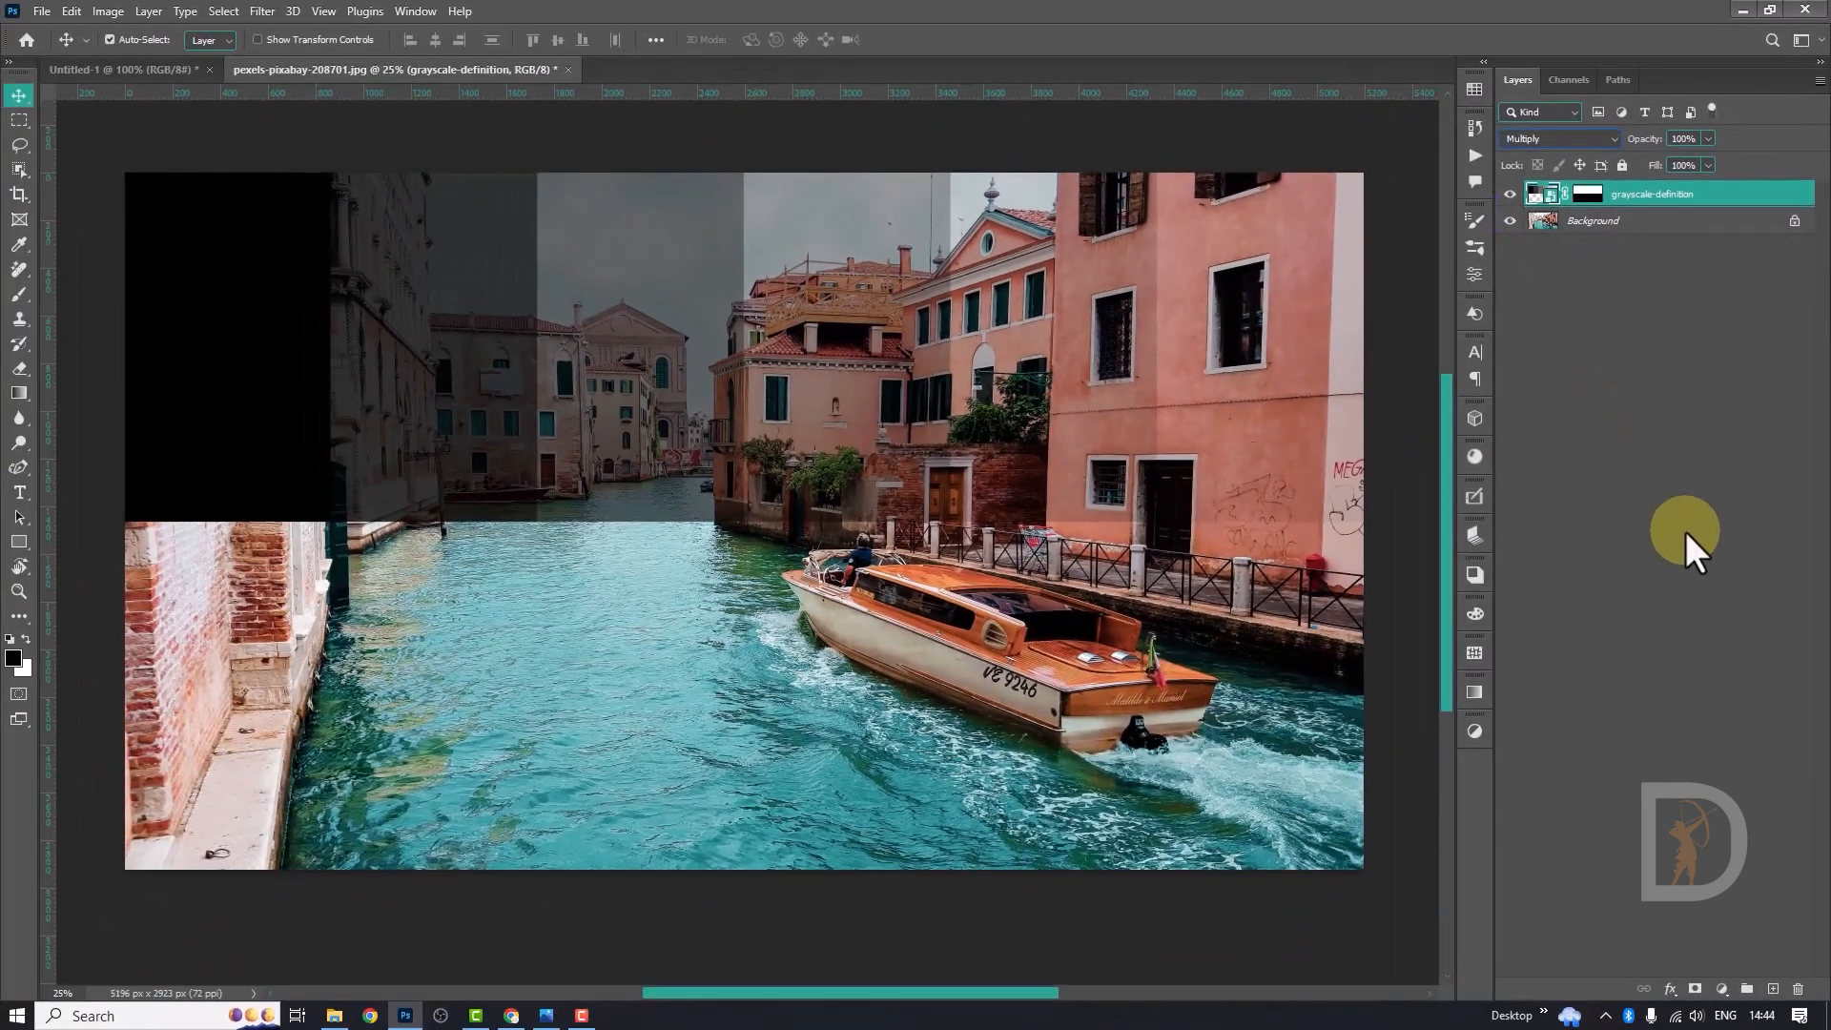
click(1518, 154)
key(space)
drag(1273, 354, 1278, 341)
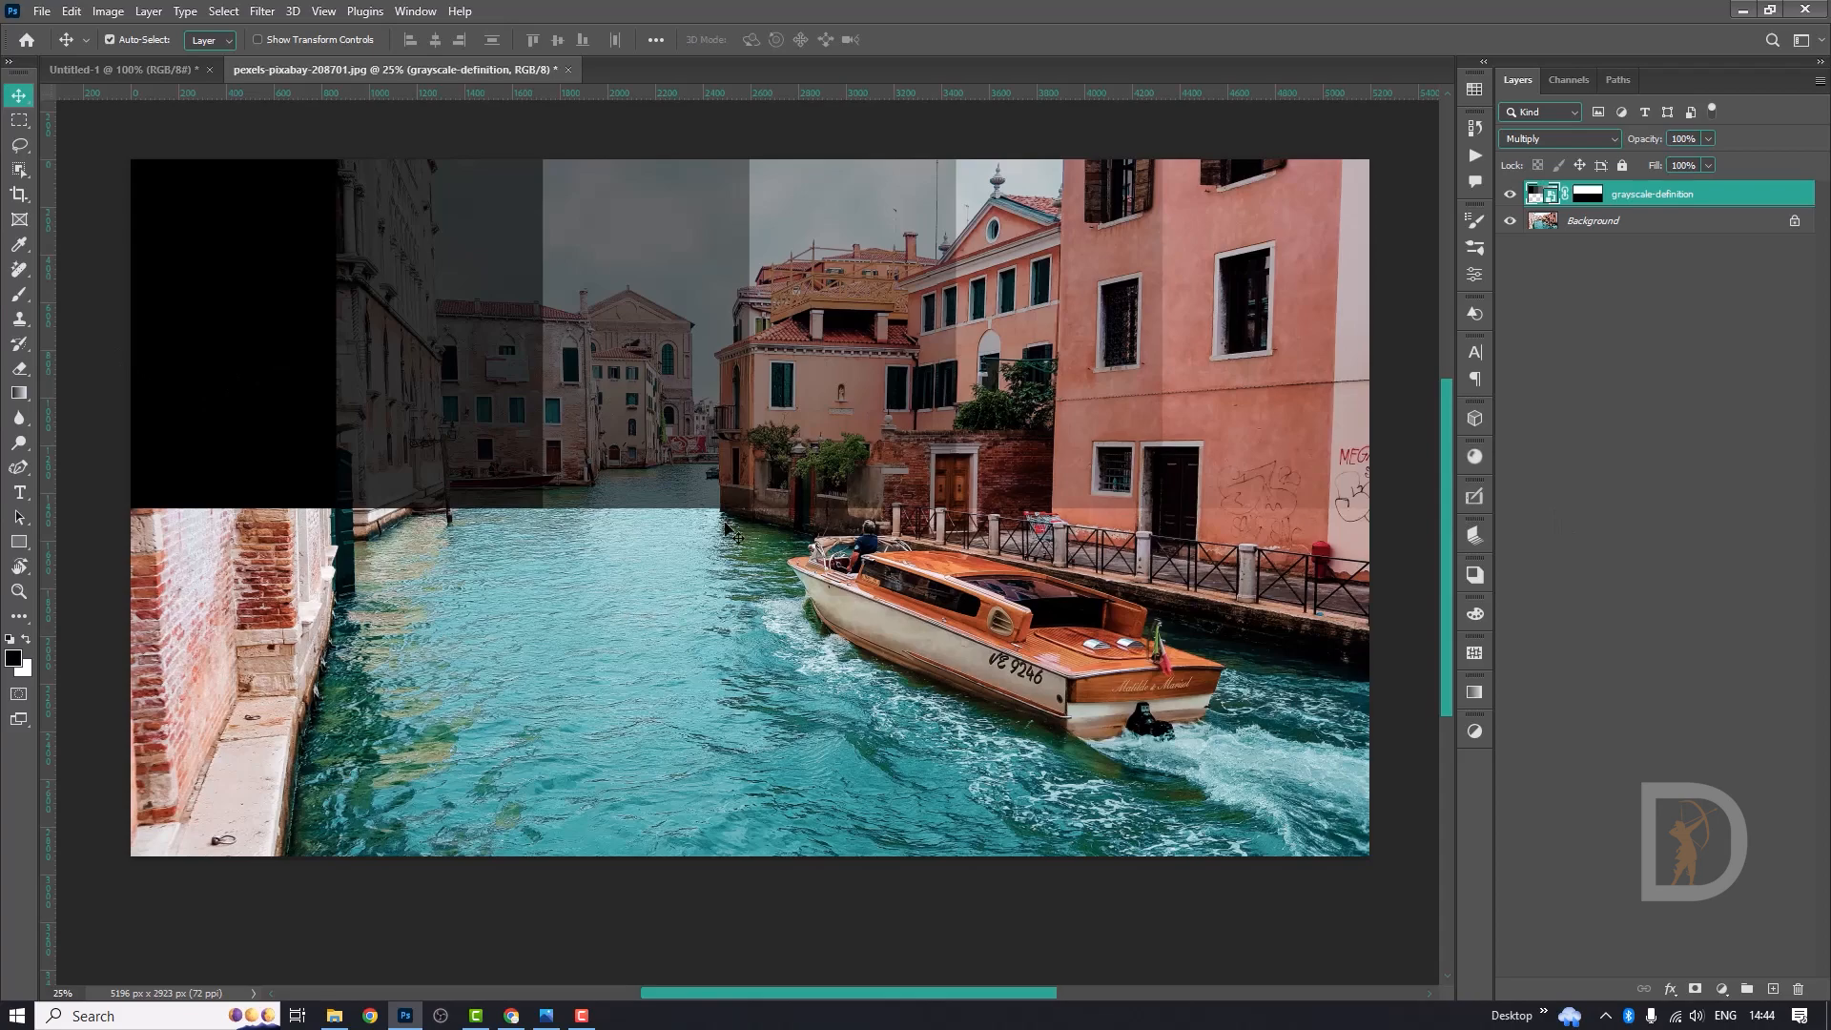
click(1560, 138)
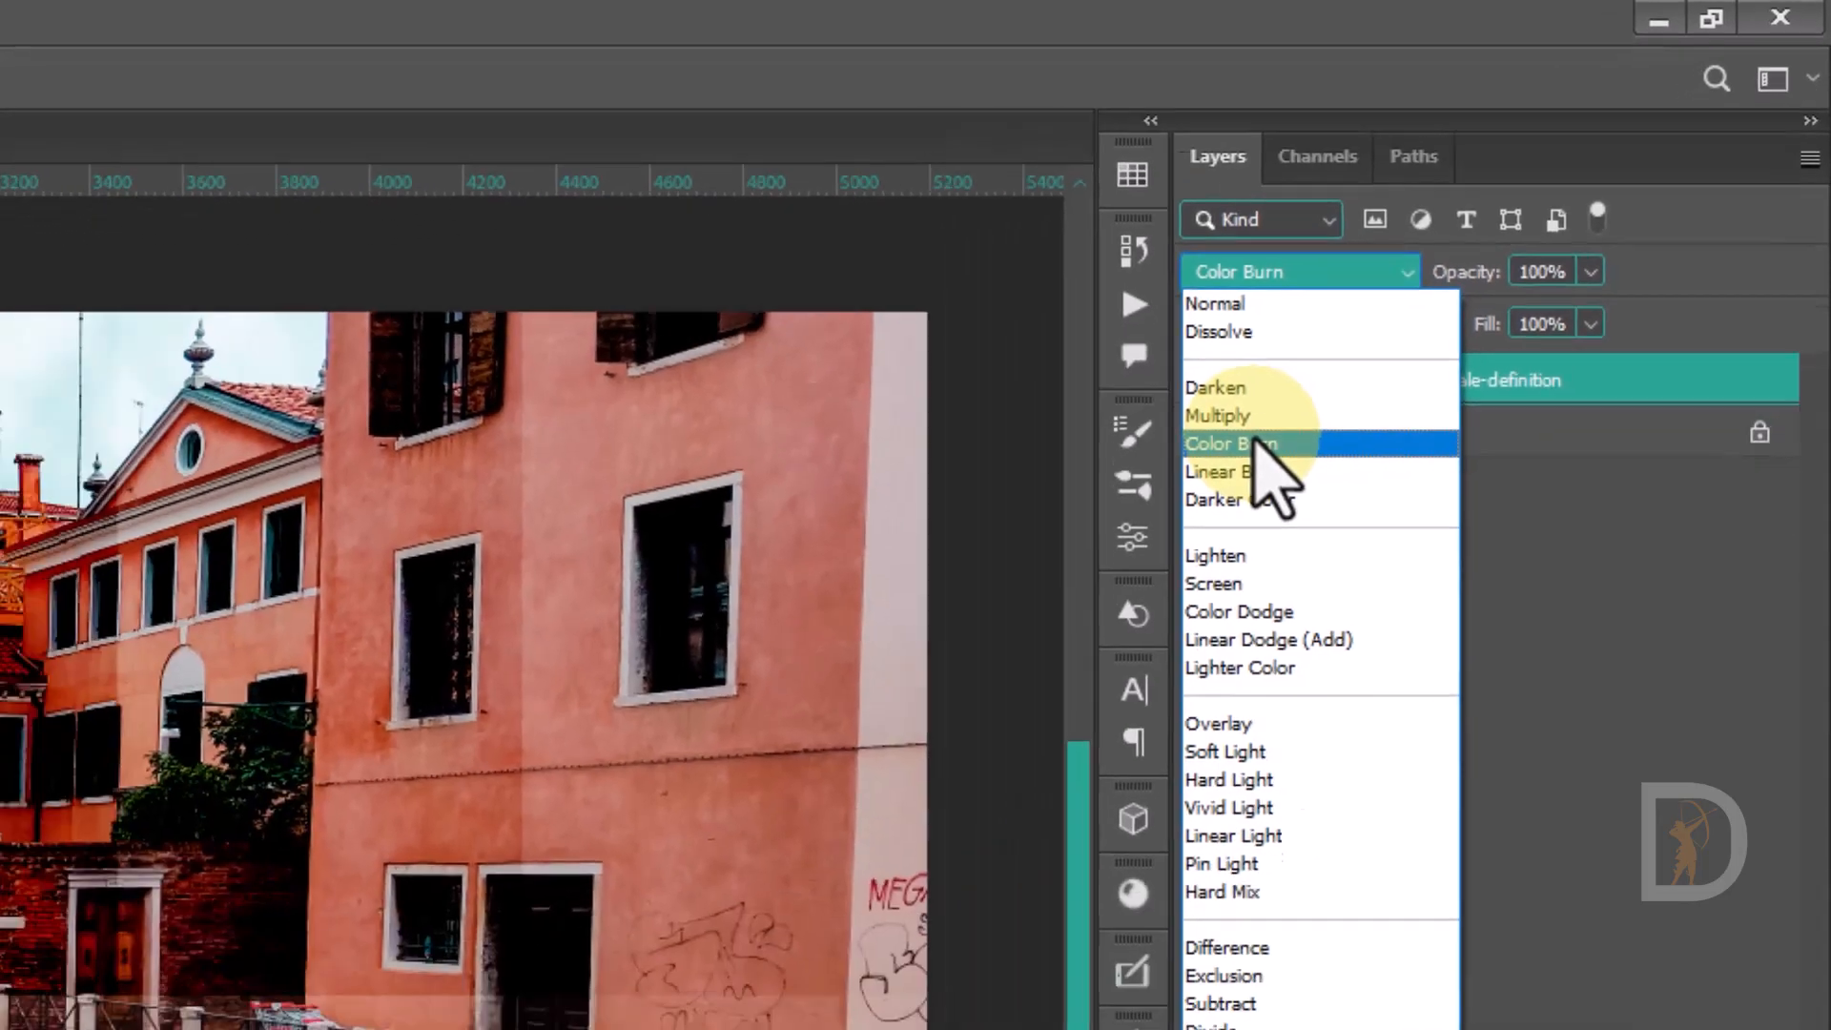
click(1124, 545)
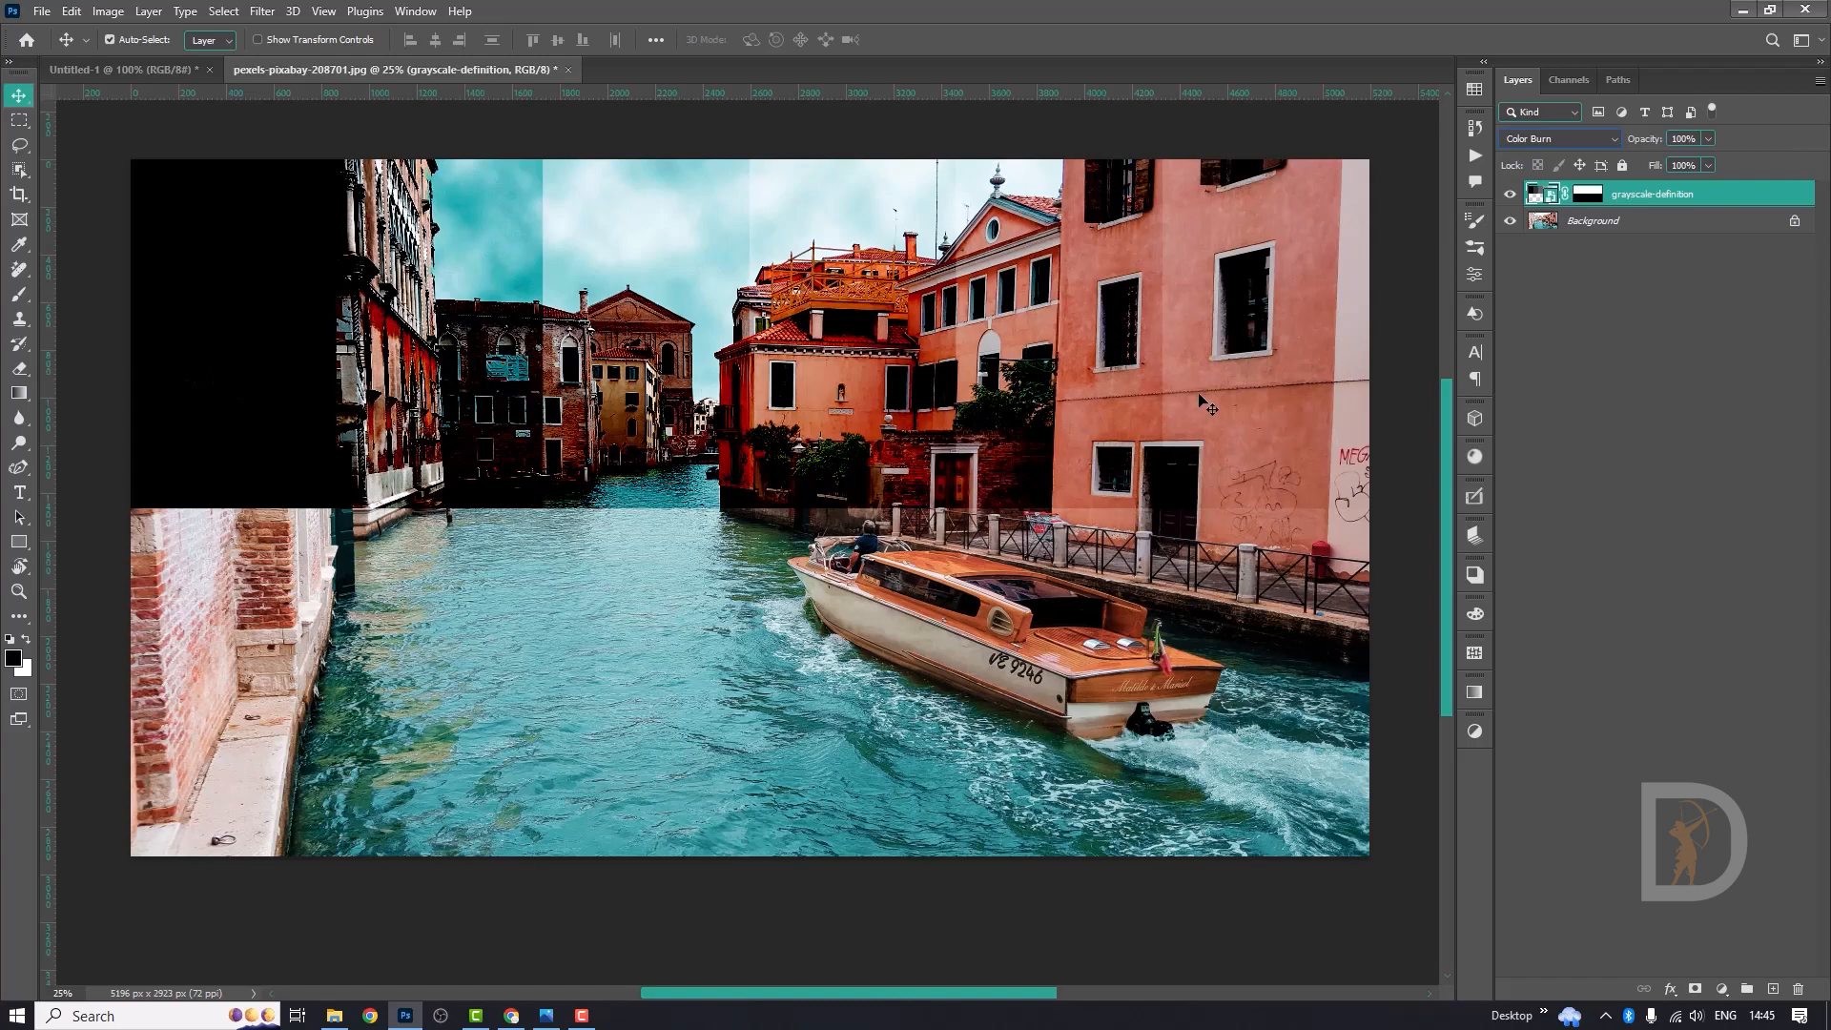
Try the Linear Burn blend mode and after it Darker Color on the grayscale-definition layer.
click(1535, 139)
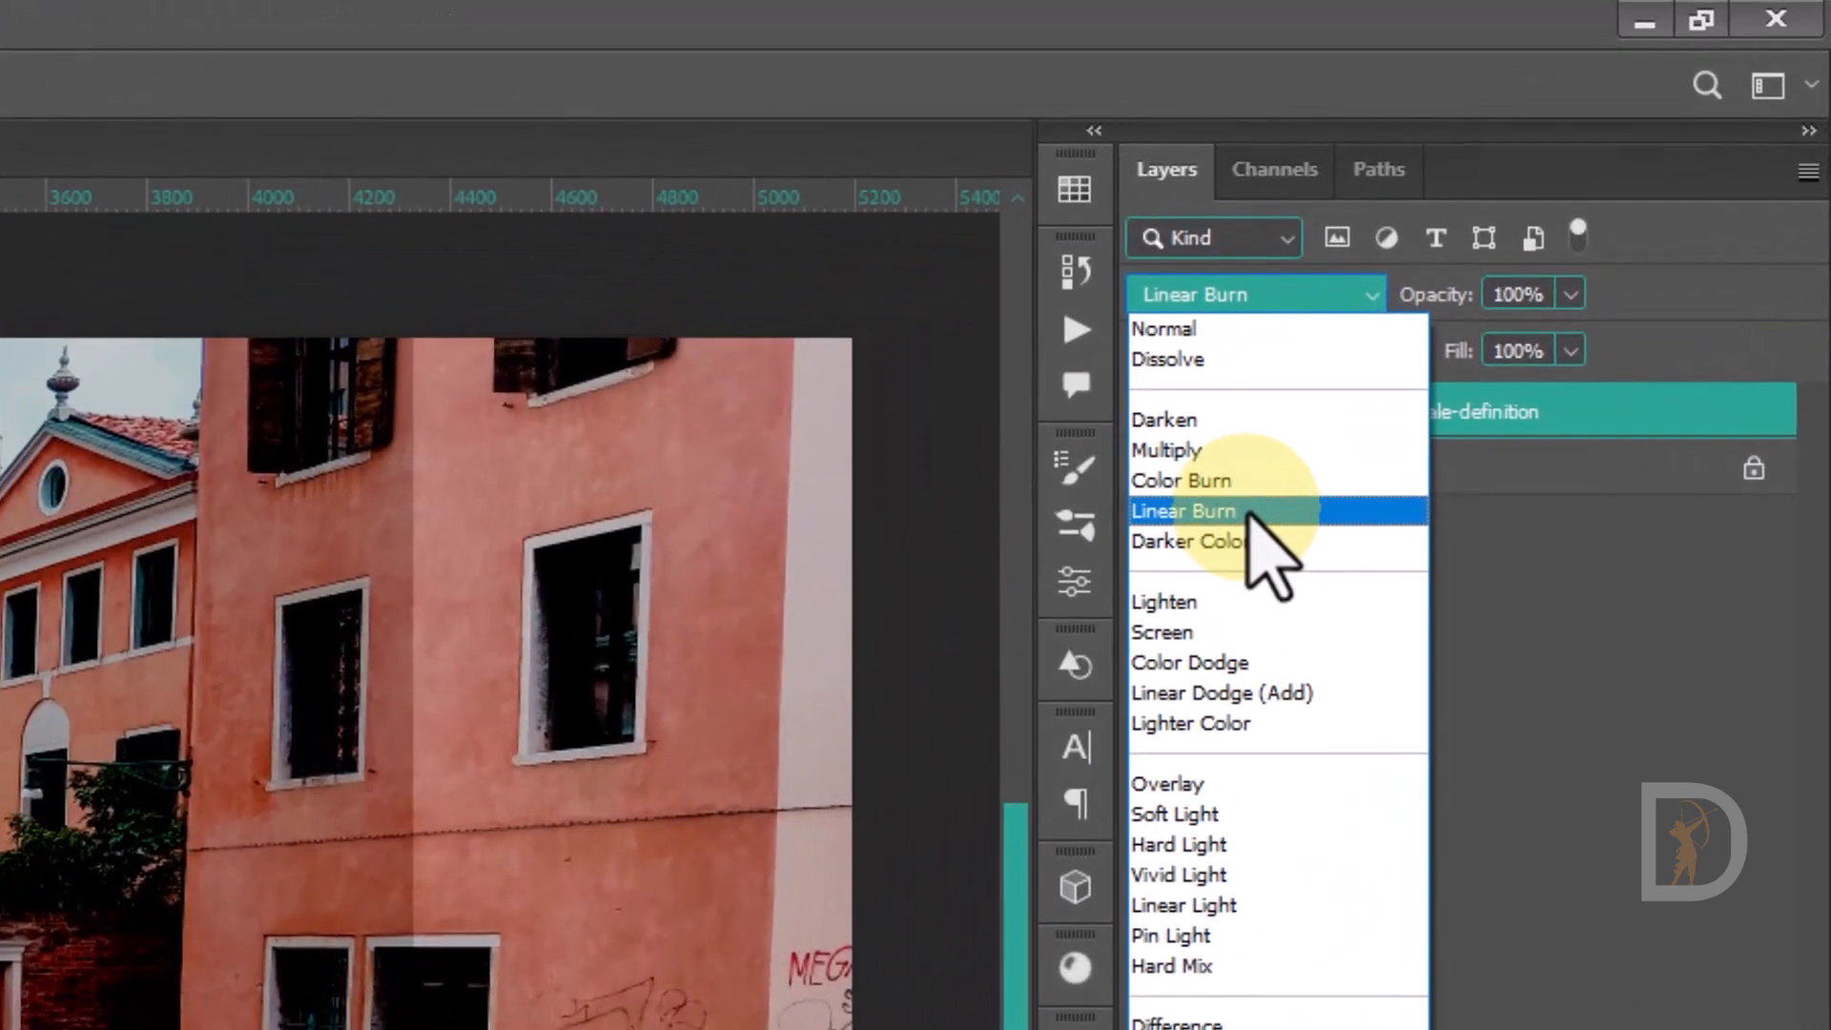
click(1247, 512)
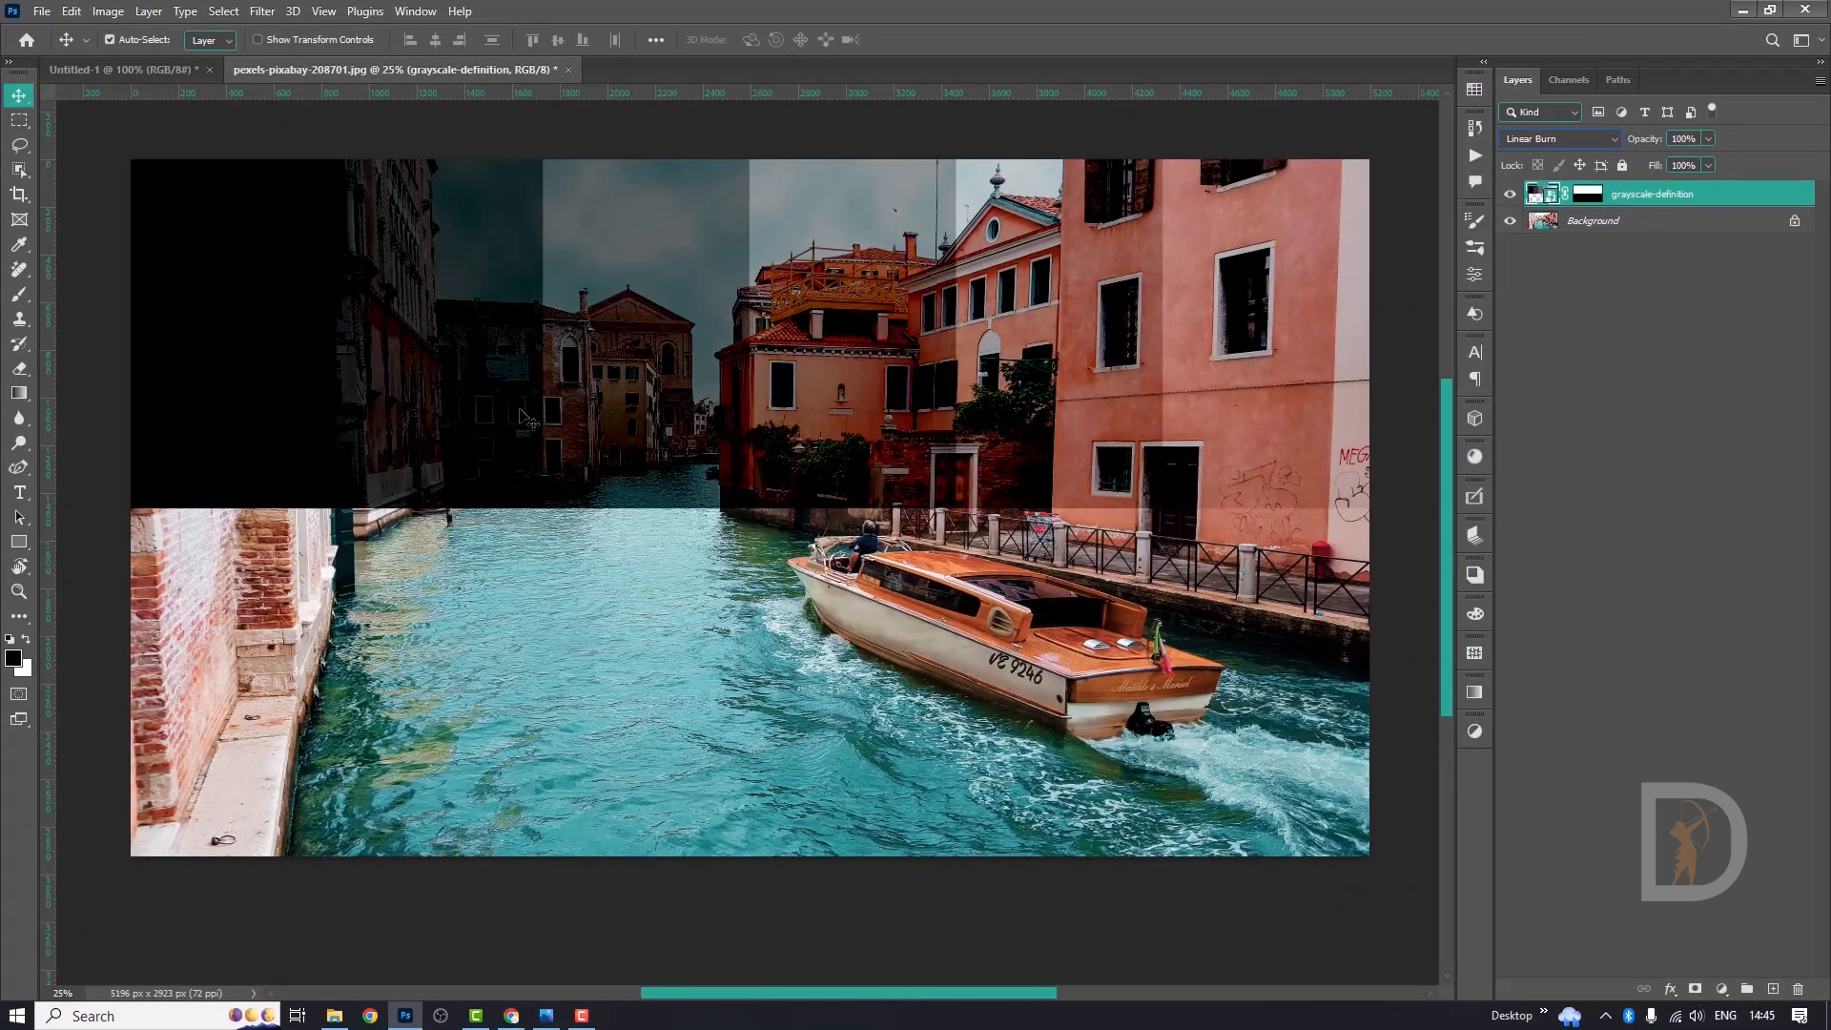
mouse_move(629, 338)
mouse_down()
mouse_move(627, 487)
mouse_move(616, 363)
mouse_up()
click(1535, 138)
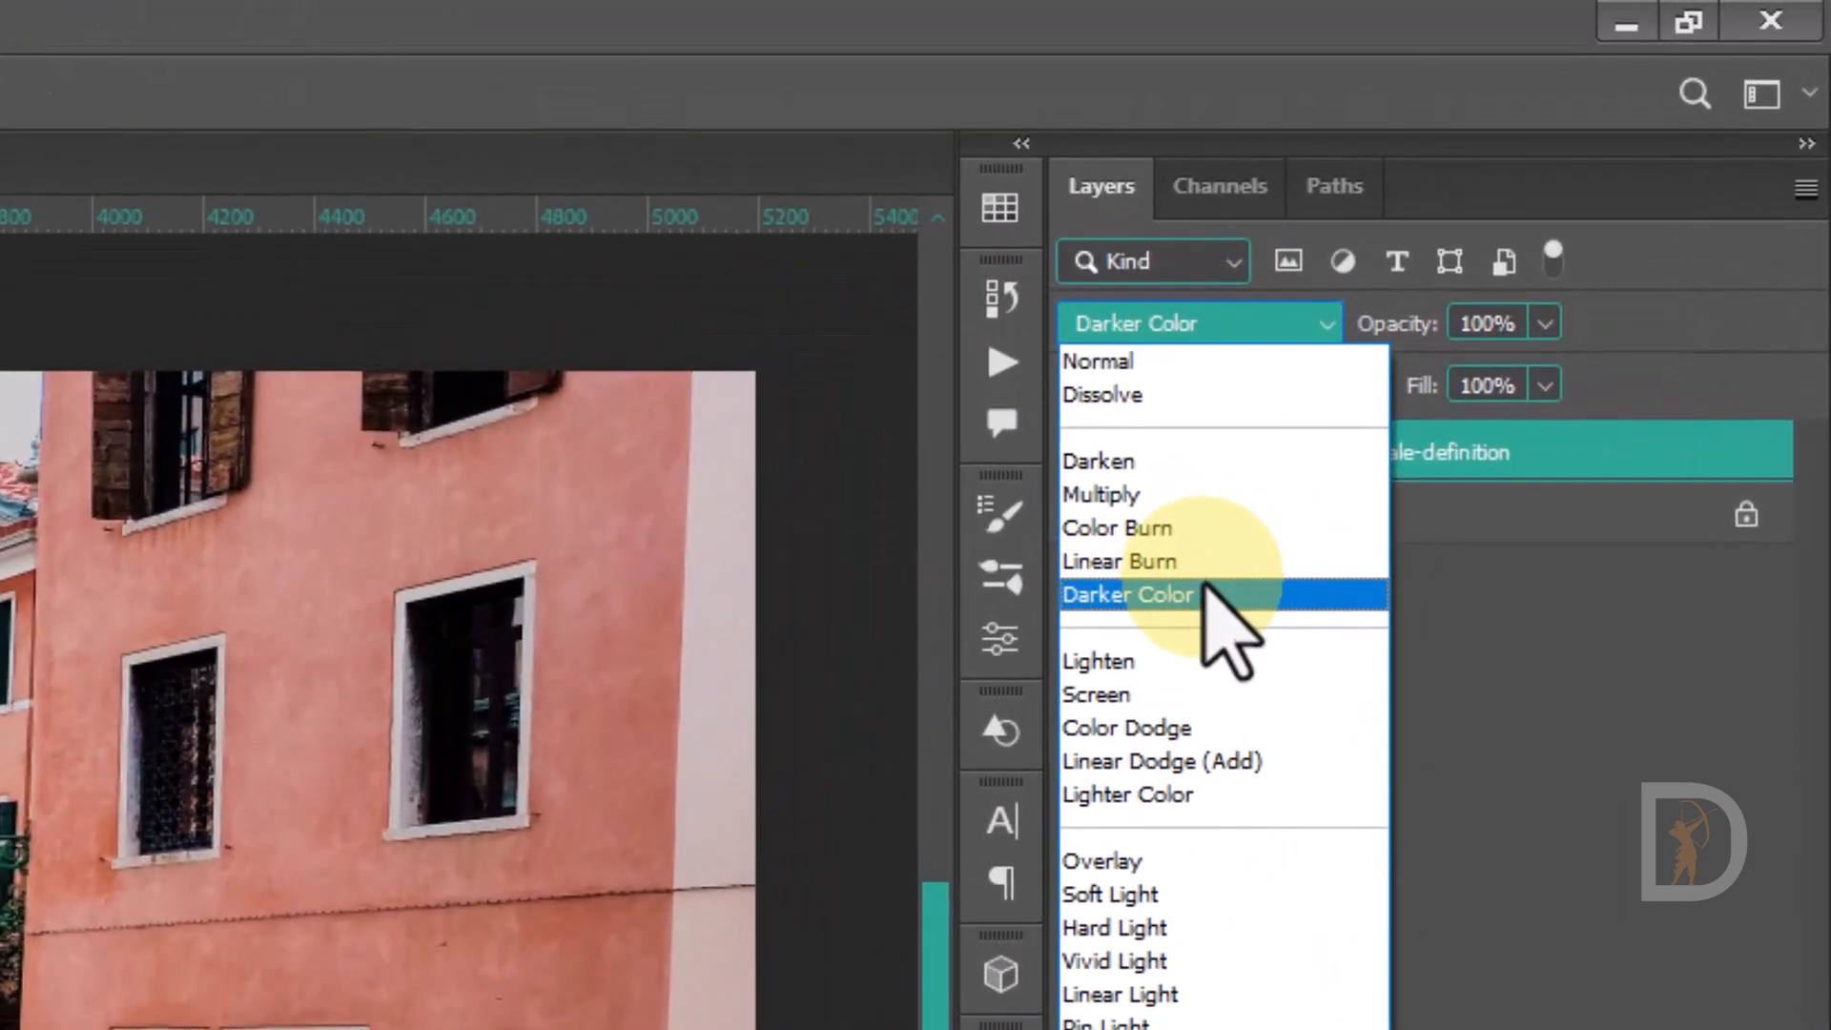
click(1199, 534)
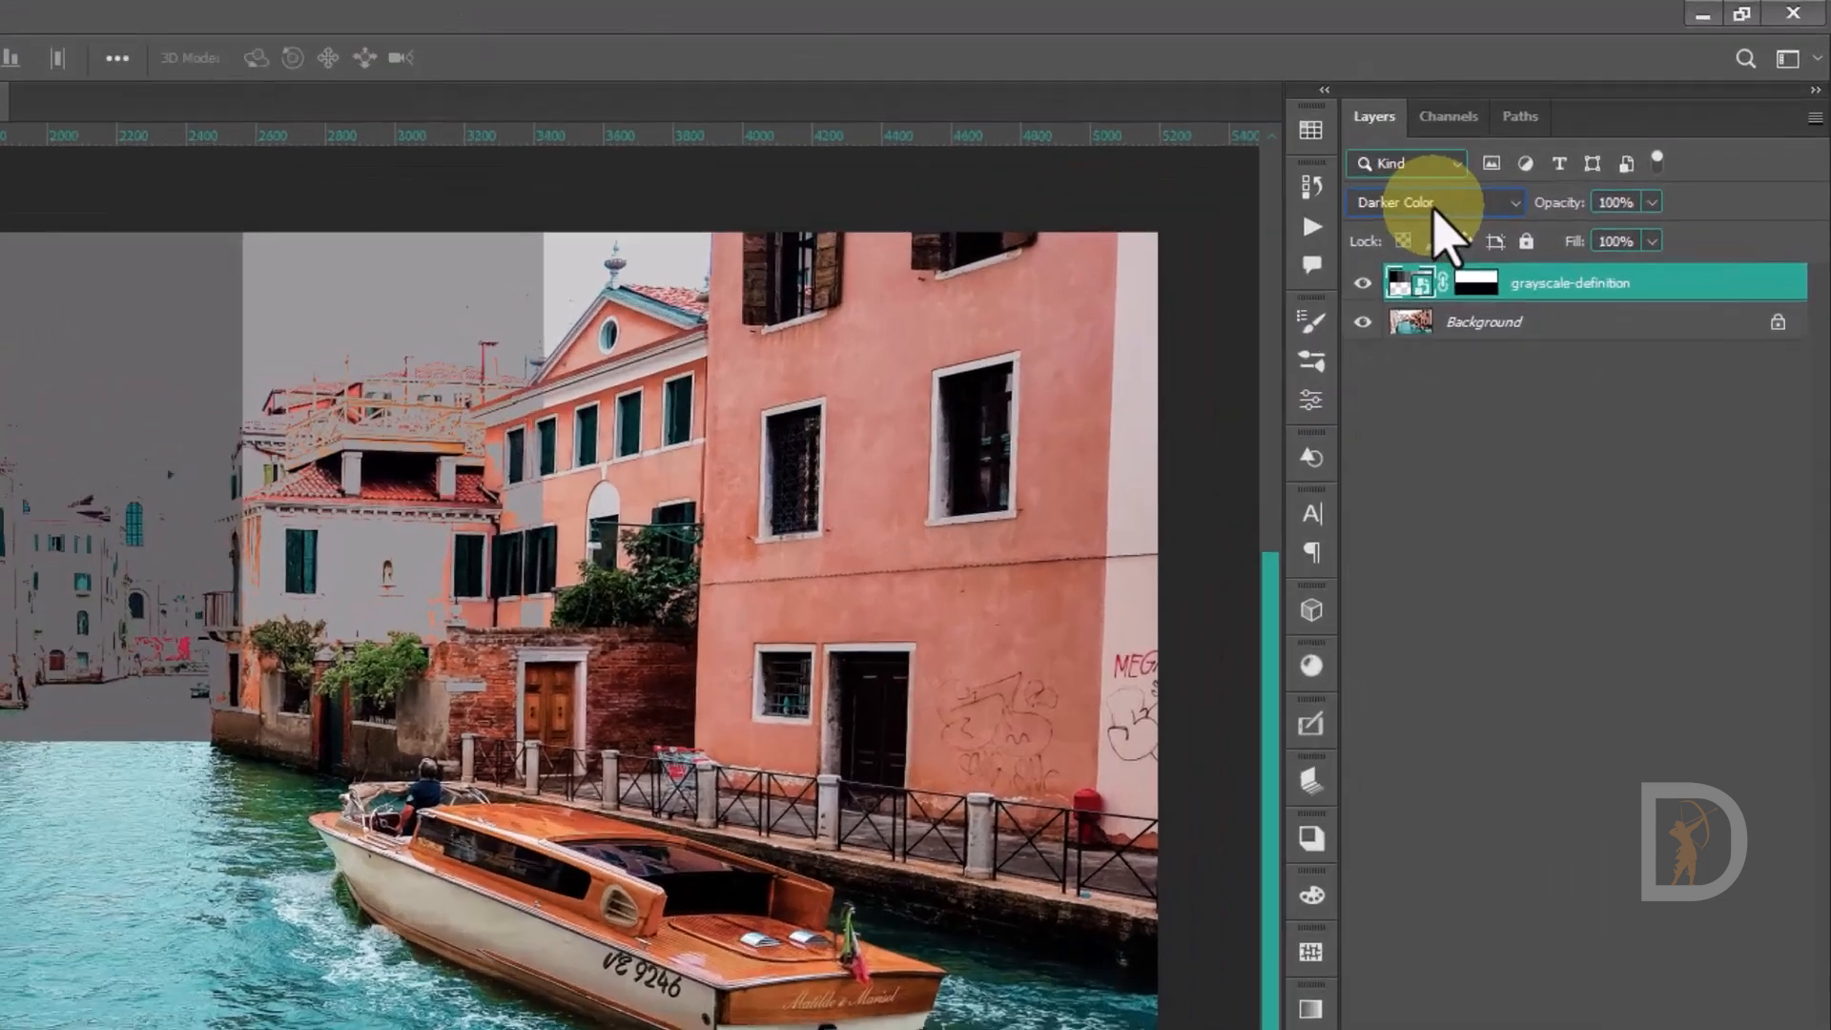
Try the Lighten blend mode on the grayscale-definition layer, and switch it back to Darken for comparison.
click(1559, 142)
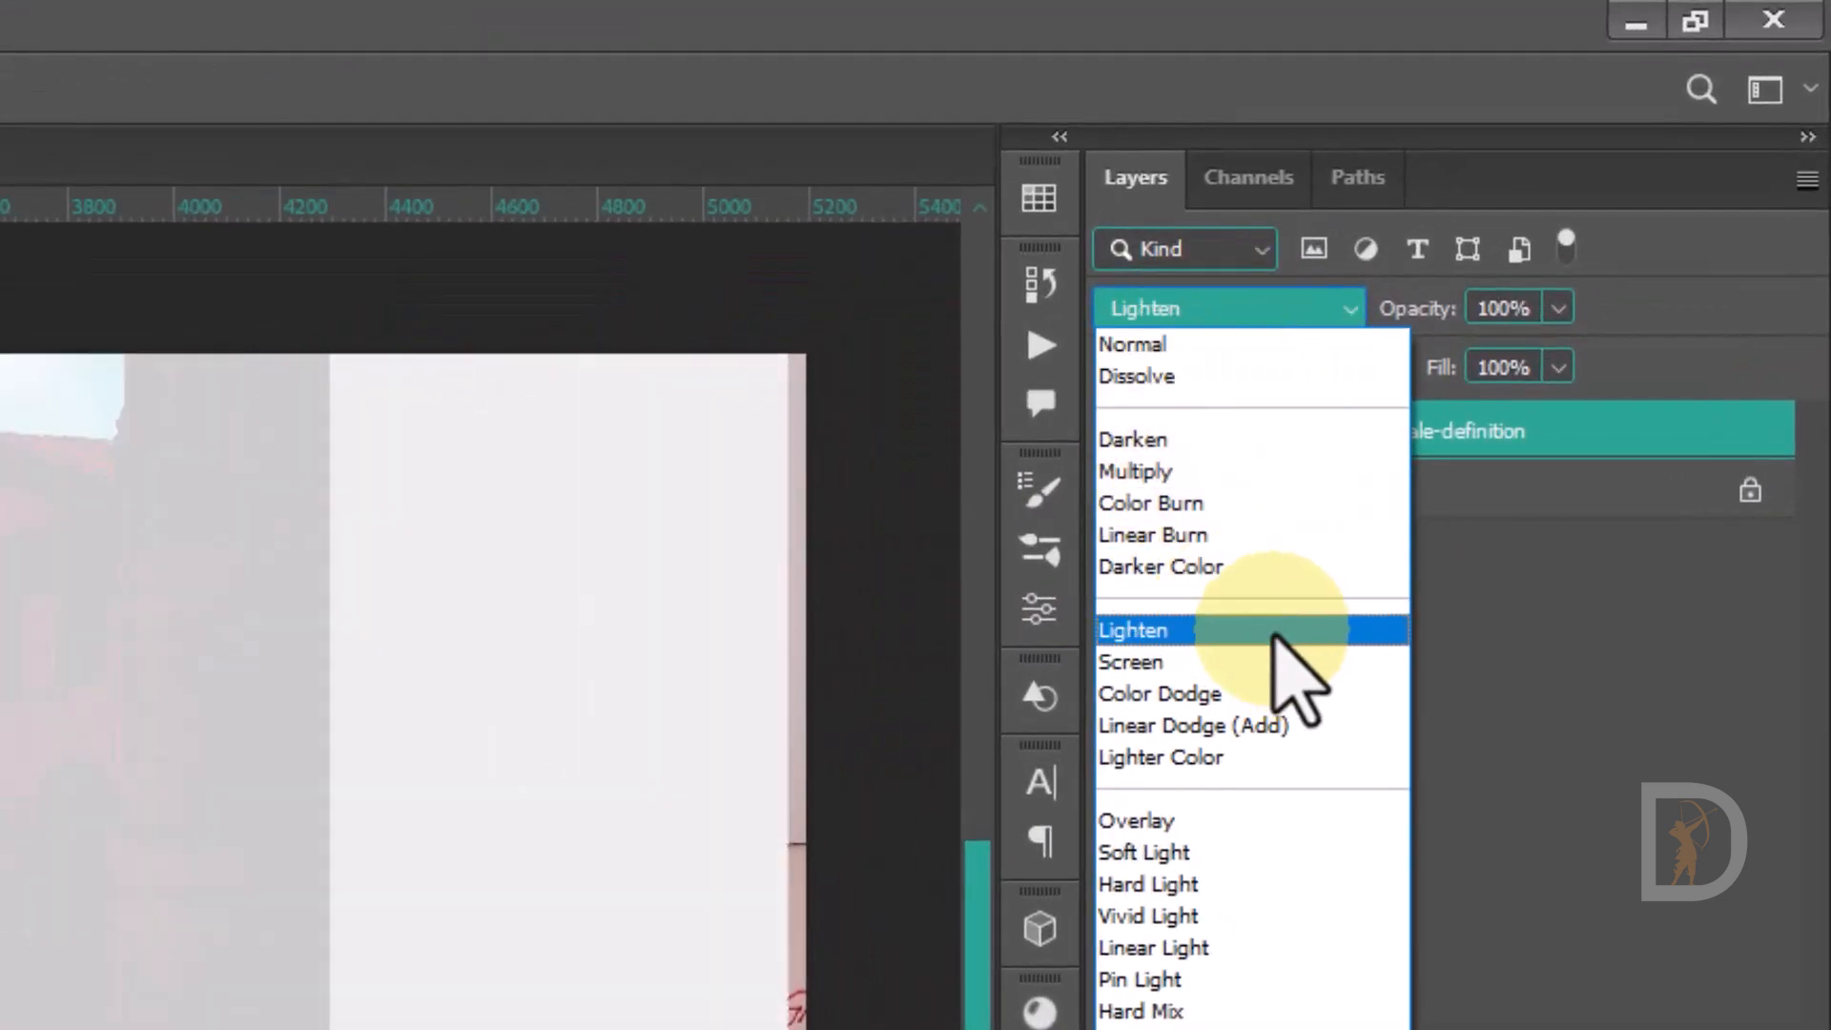
click(1275, 632)
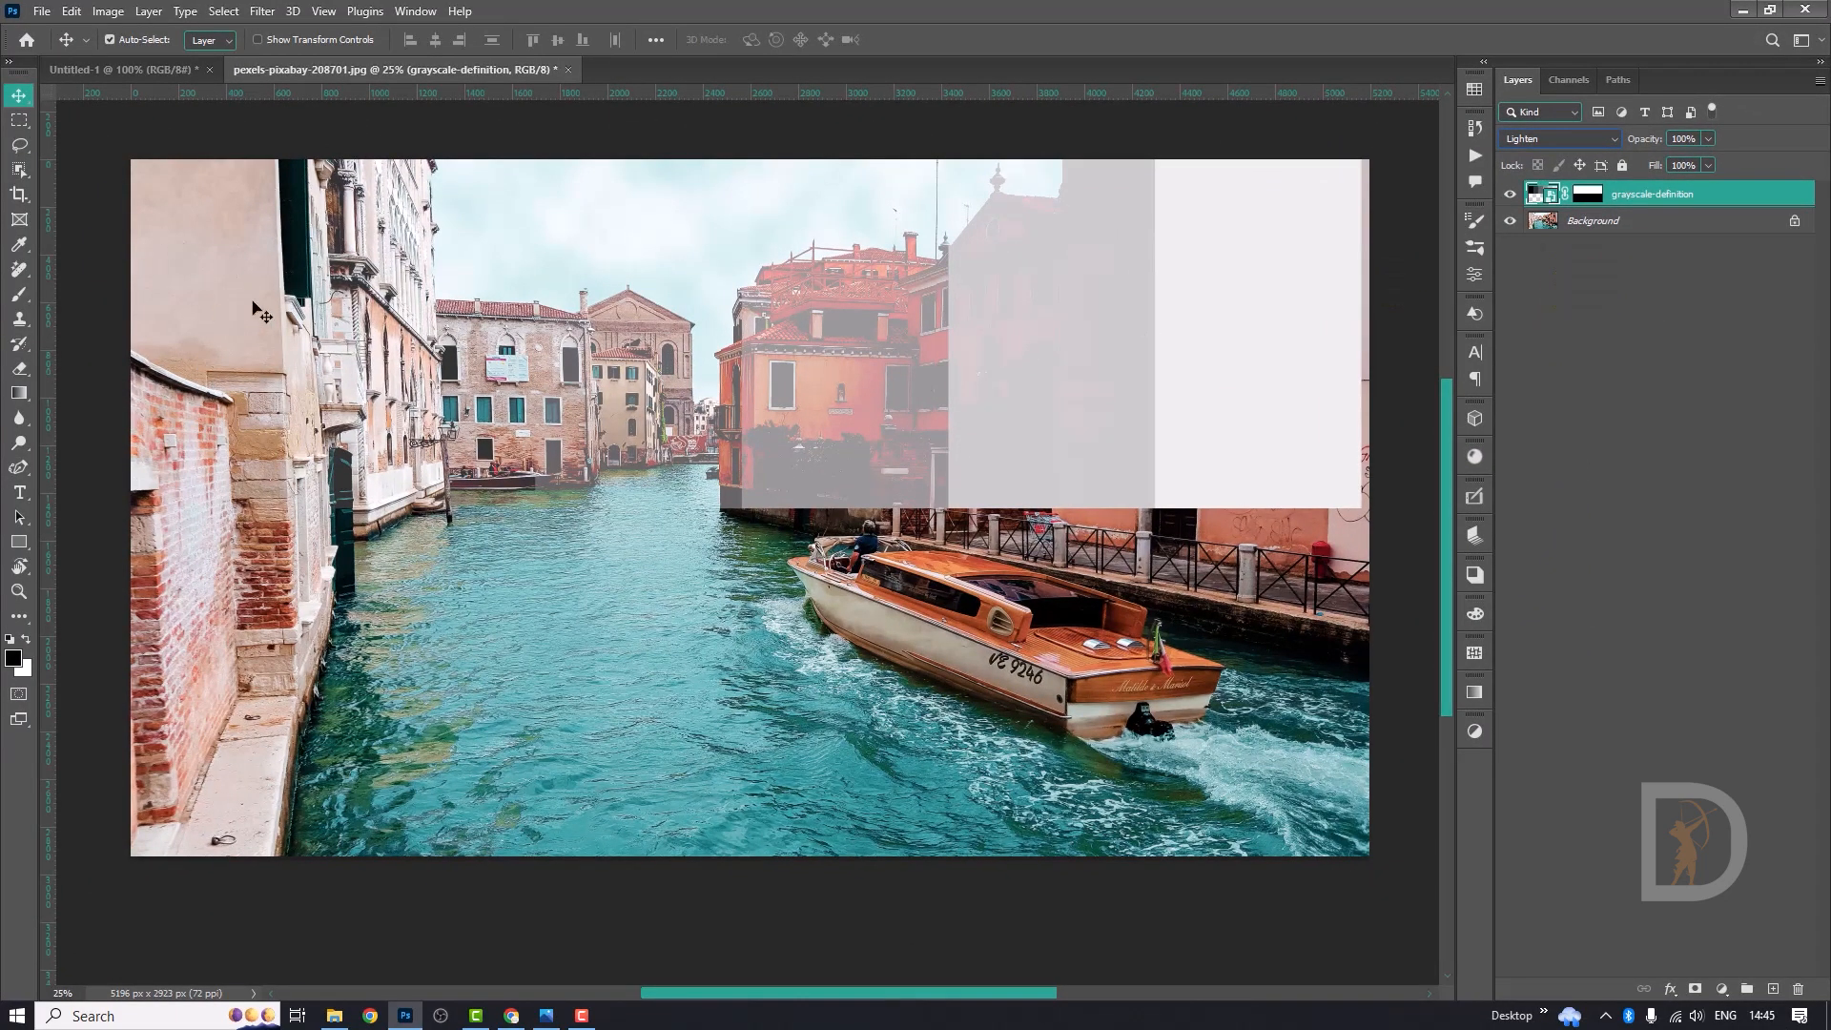
click(1525, 136)
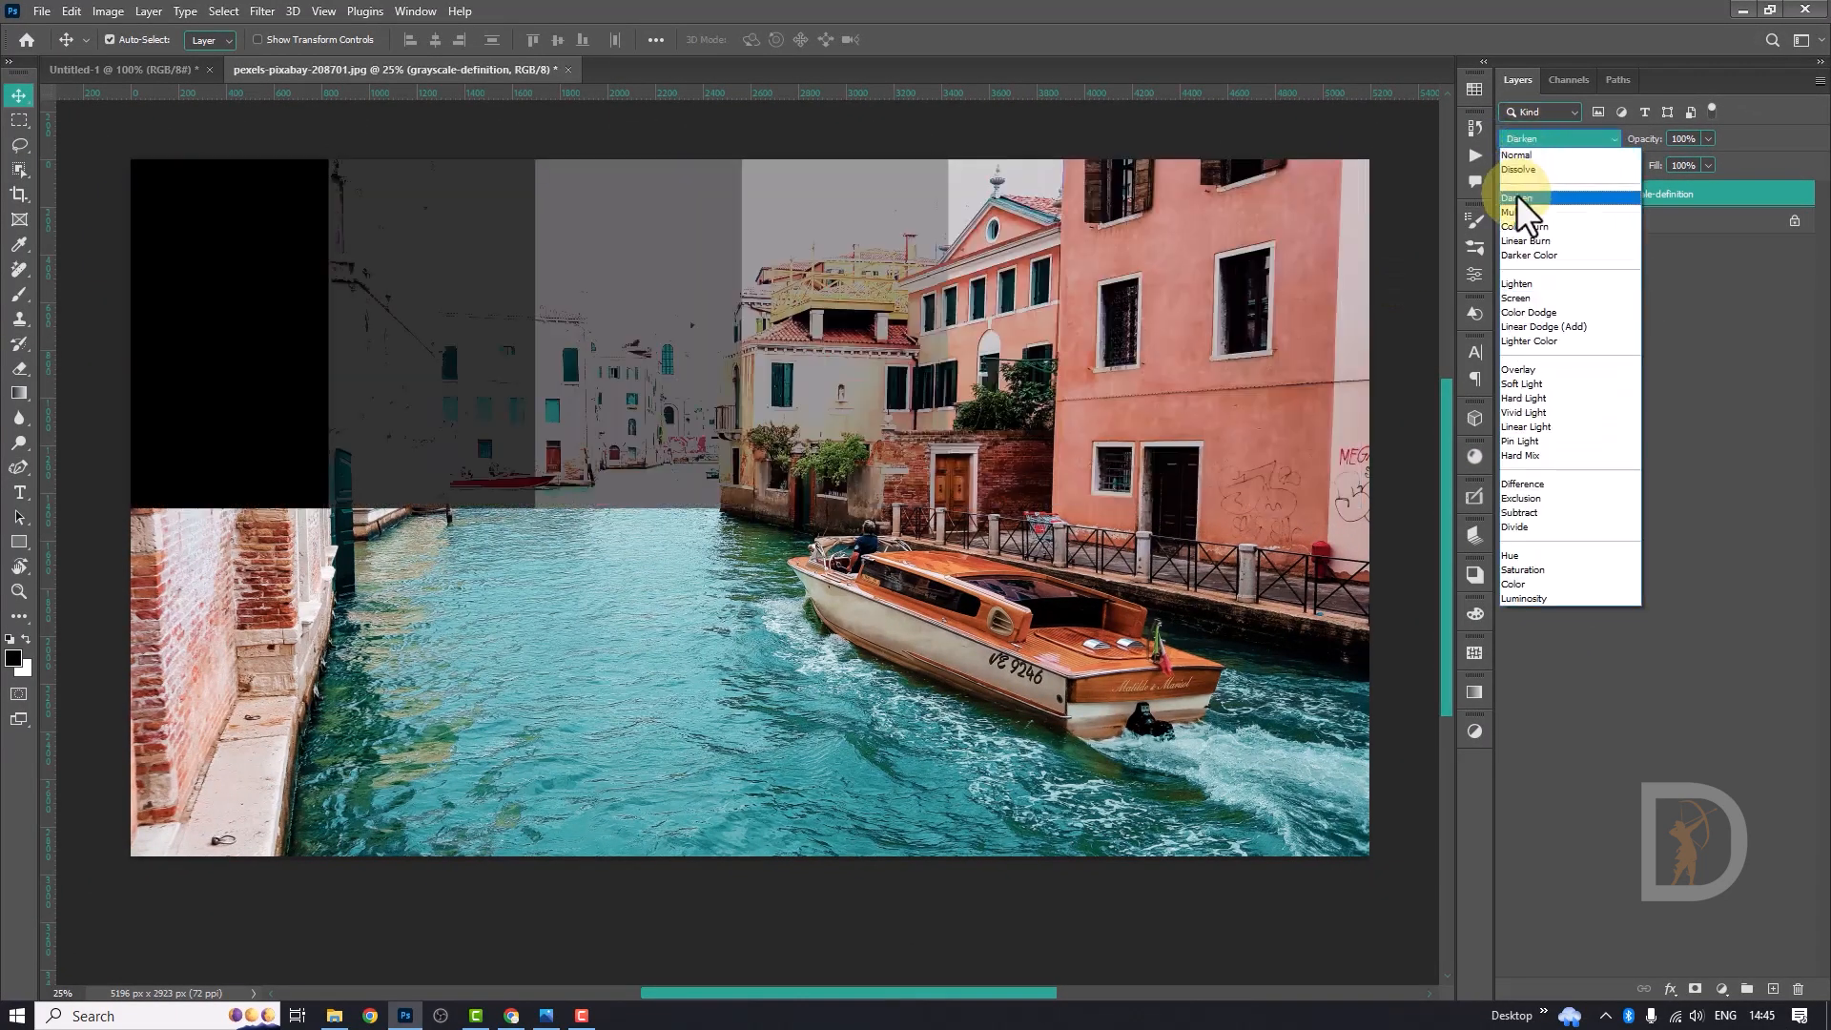
click(1518, 195)
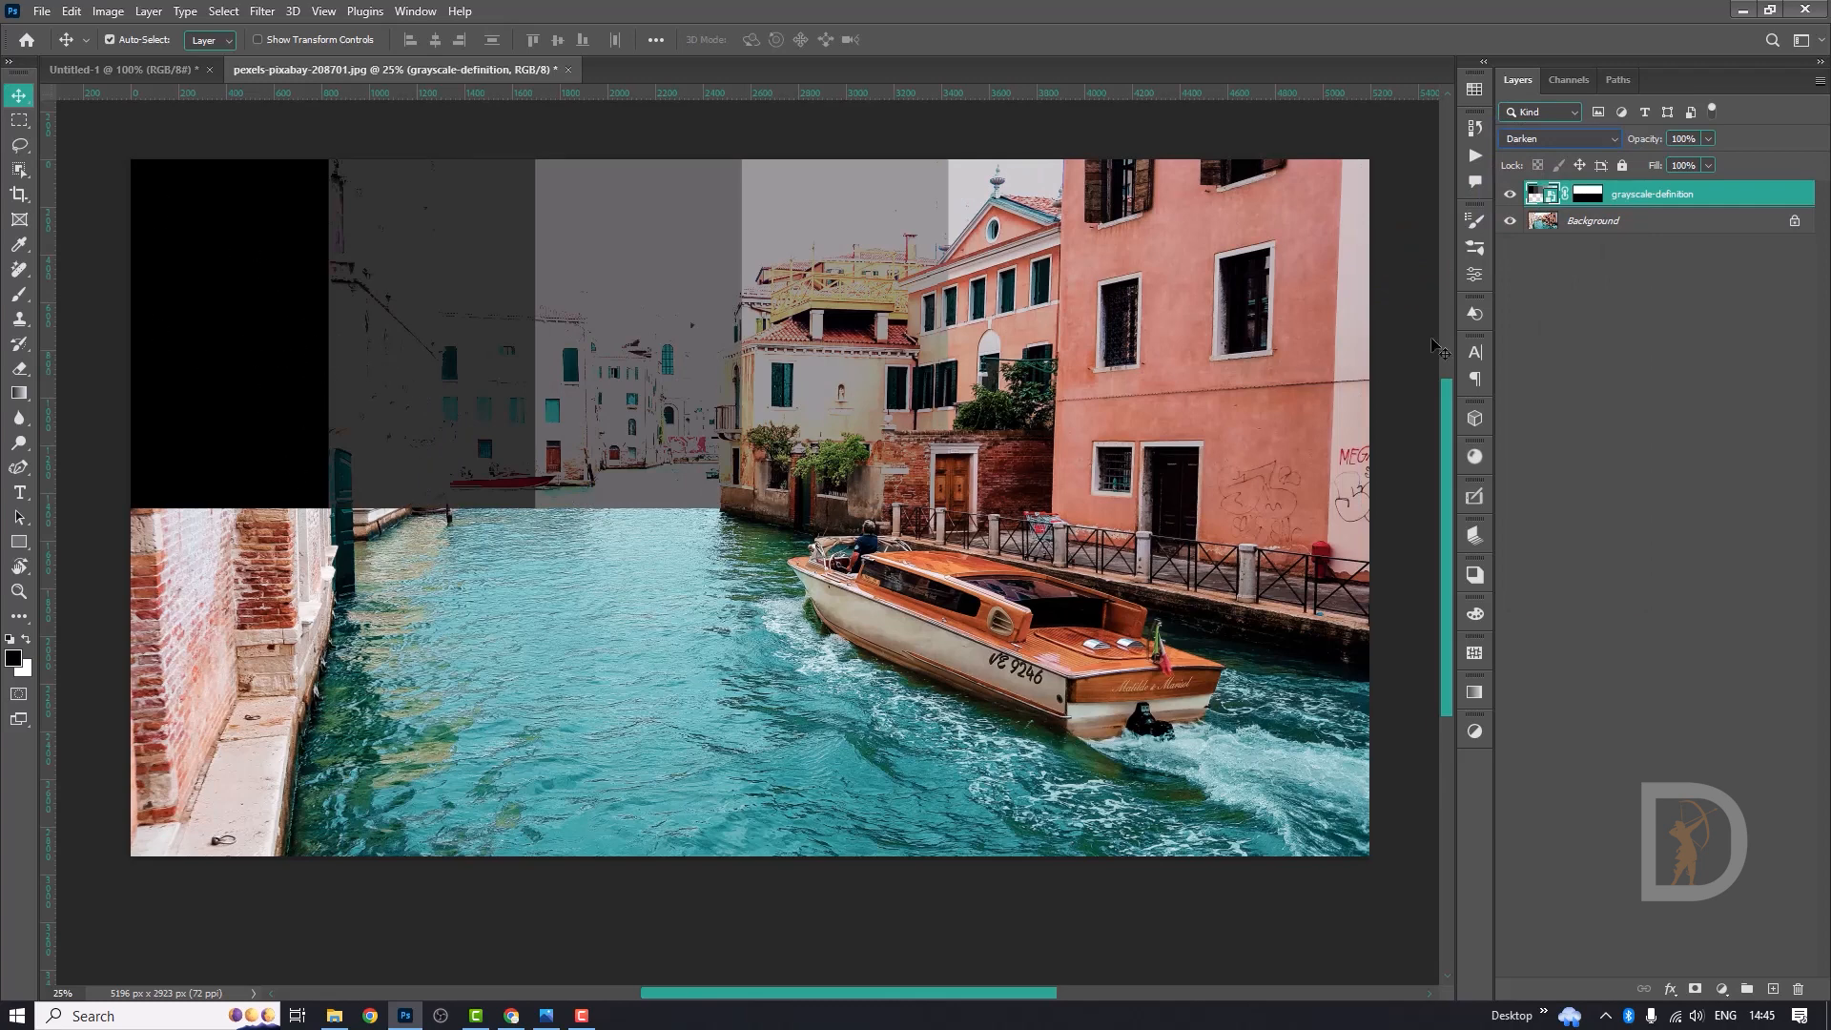
Try the Lighten blend mode and after it Screen on the grayscale-definition layer.
click(1530, 143)
click(1525, 279)
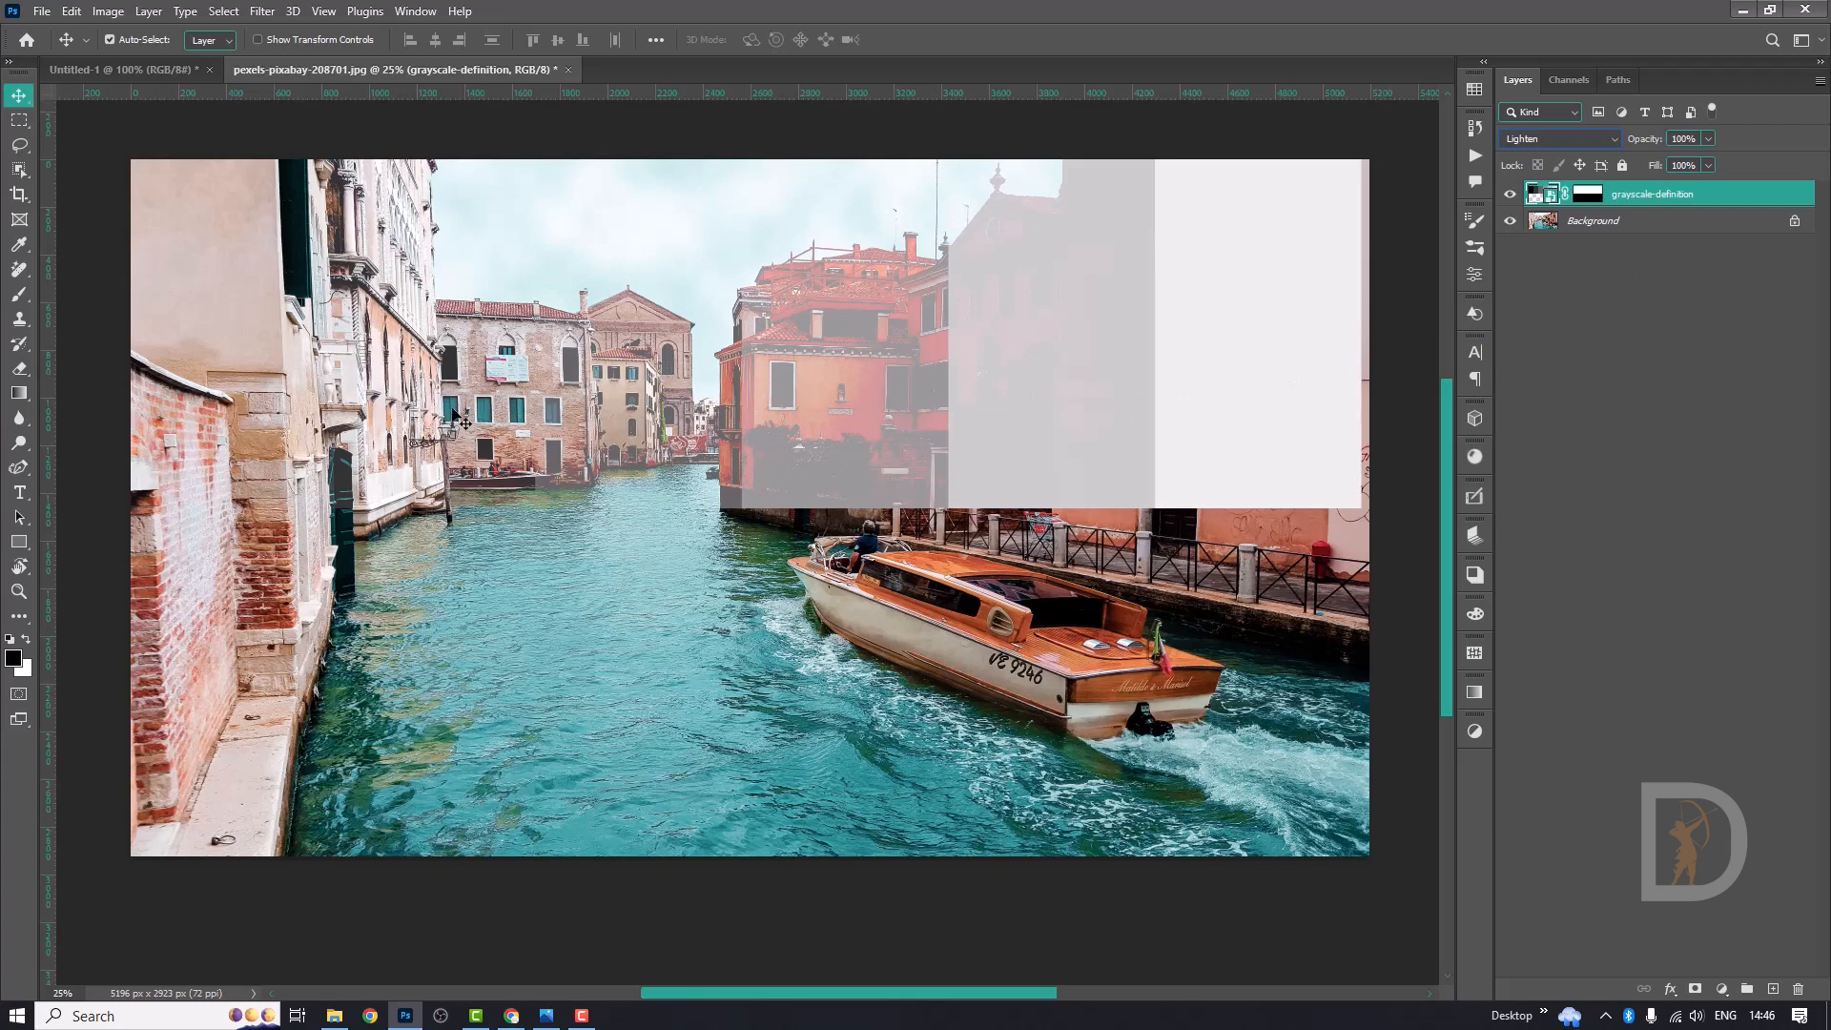
click(1575, 135)
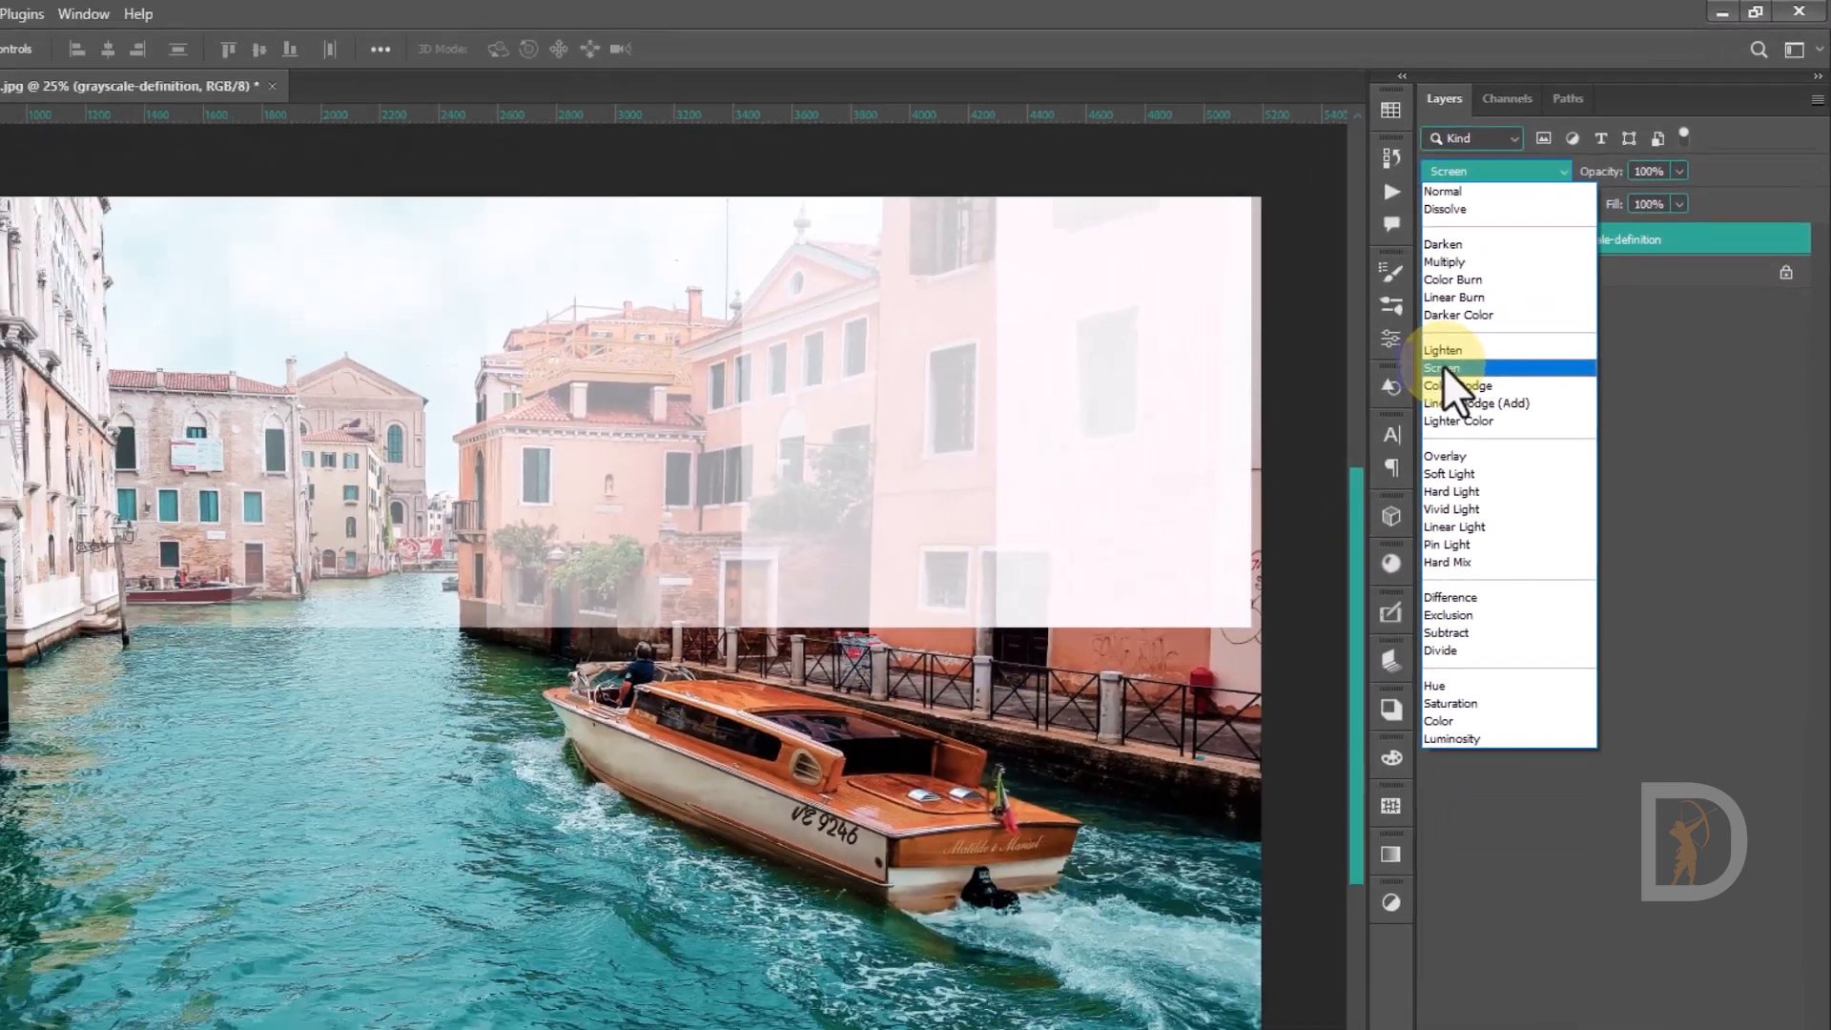
click(1297, 516)
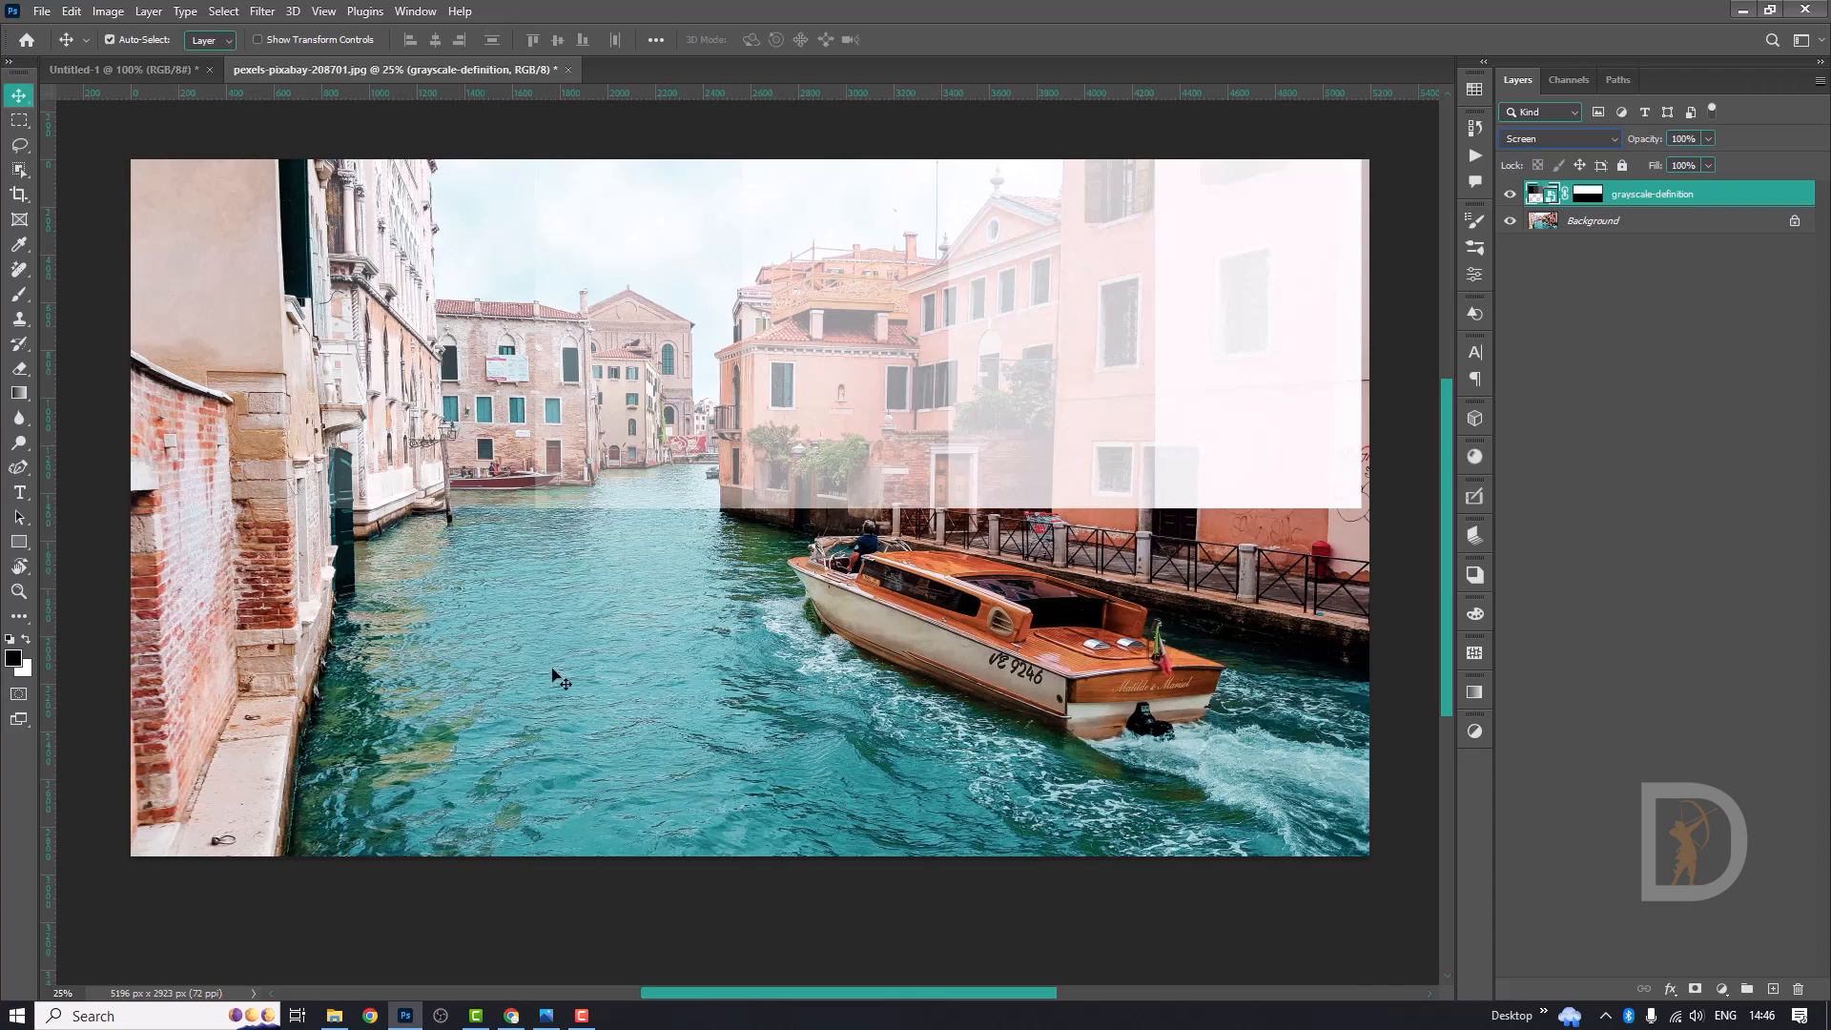
Try the Color Dodge blend mode and after it Linear Dodge (Add) on the grayscale-definition layer.
click(1553, 142)
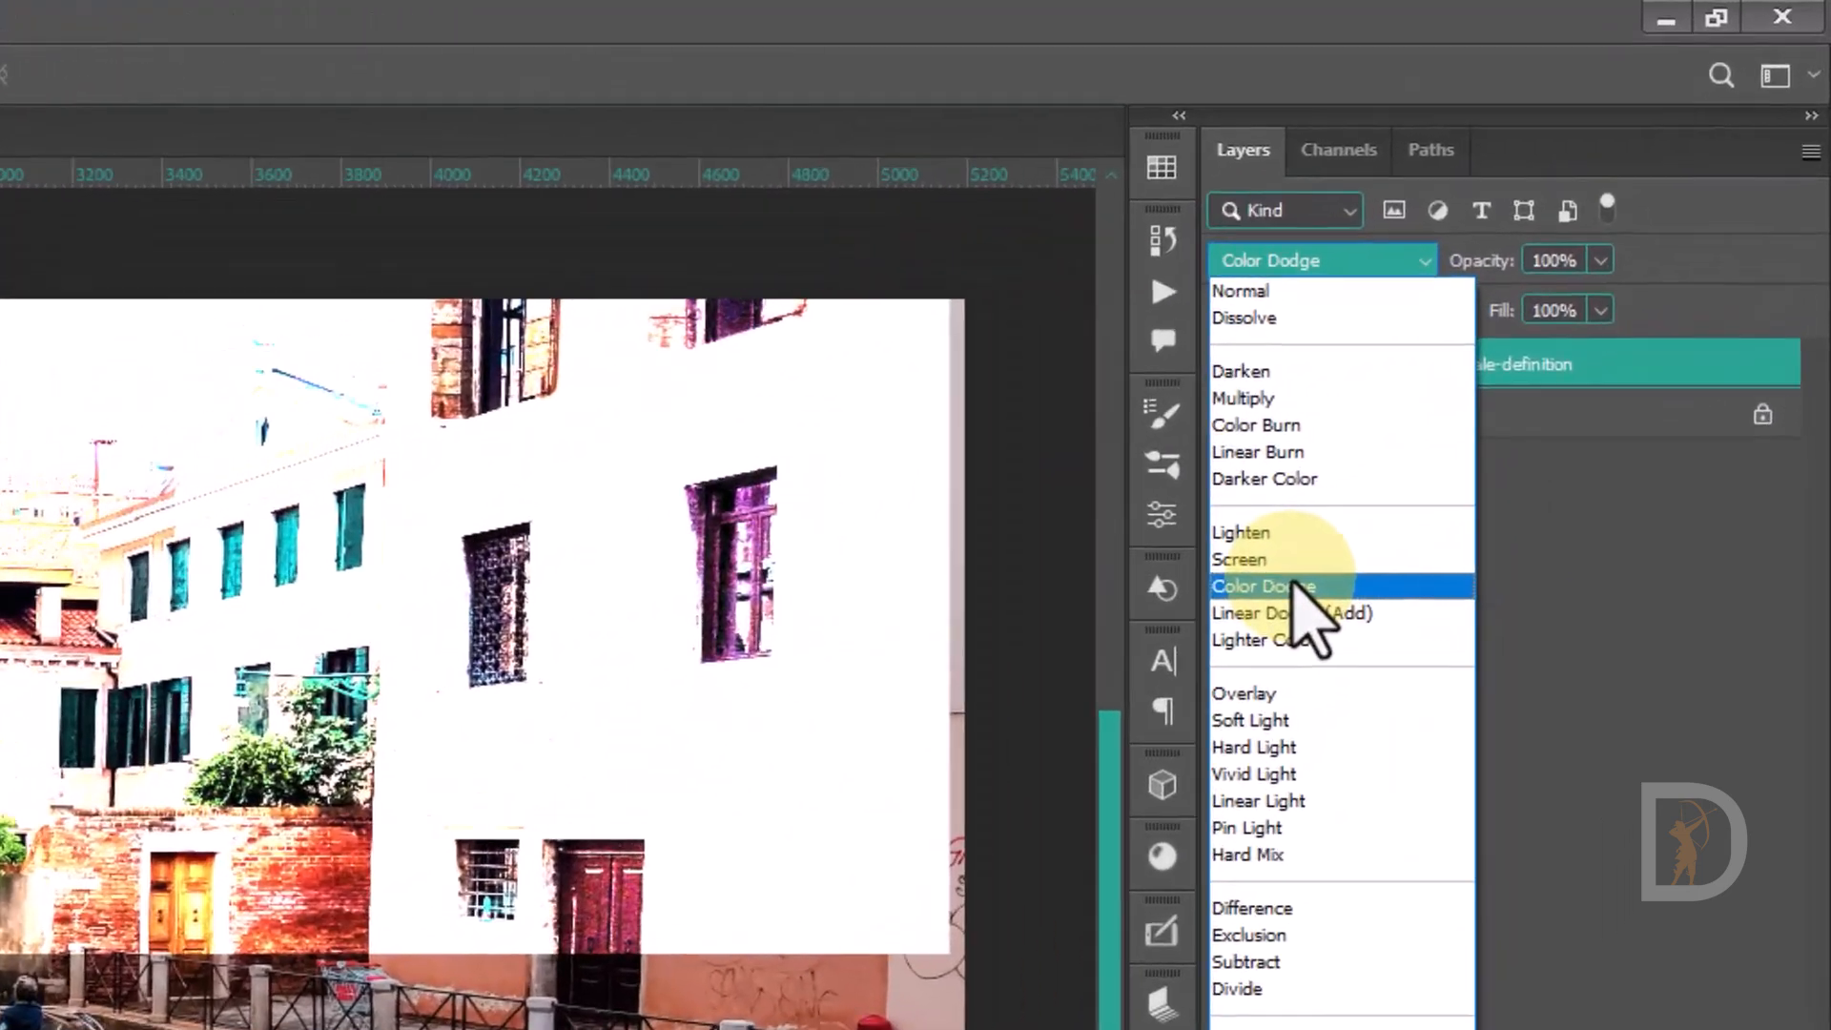
click(1461, 402)
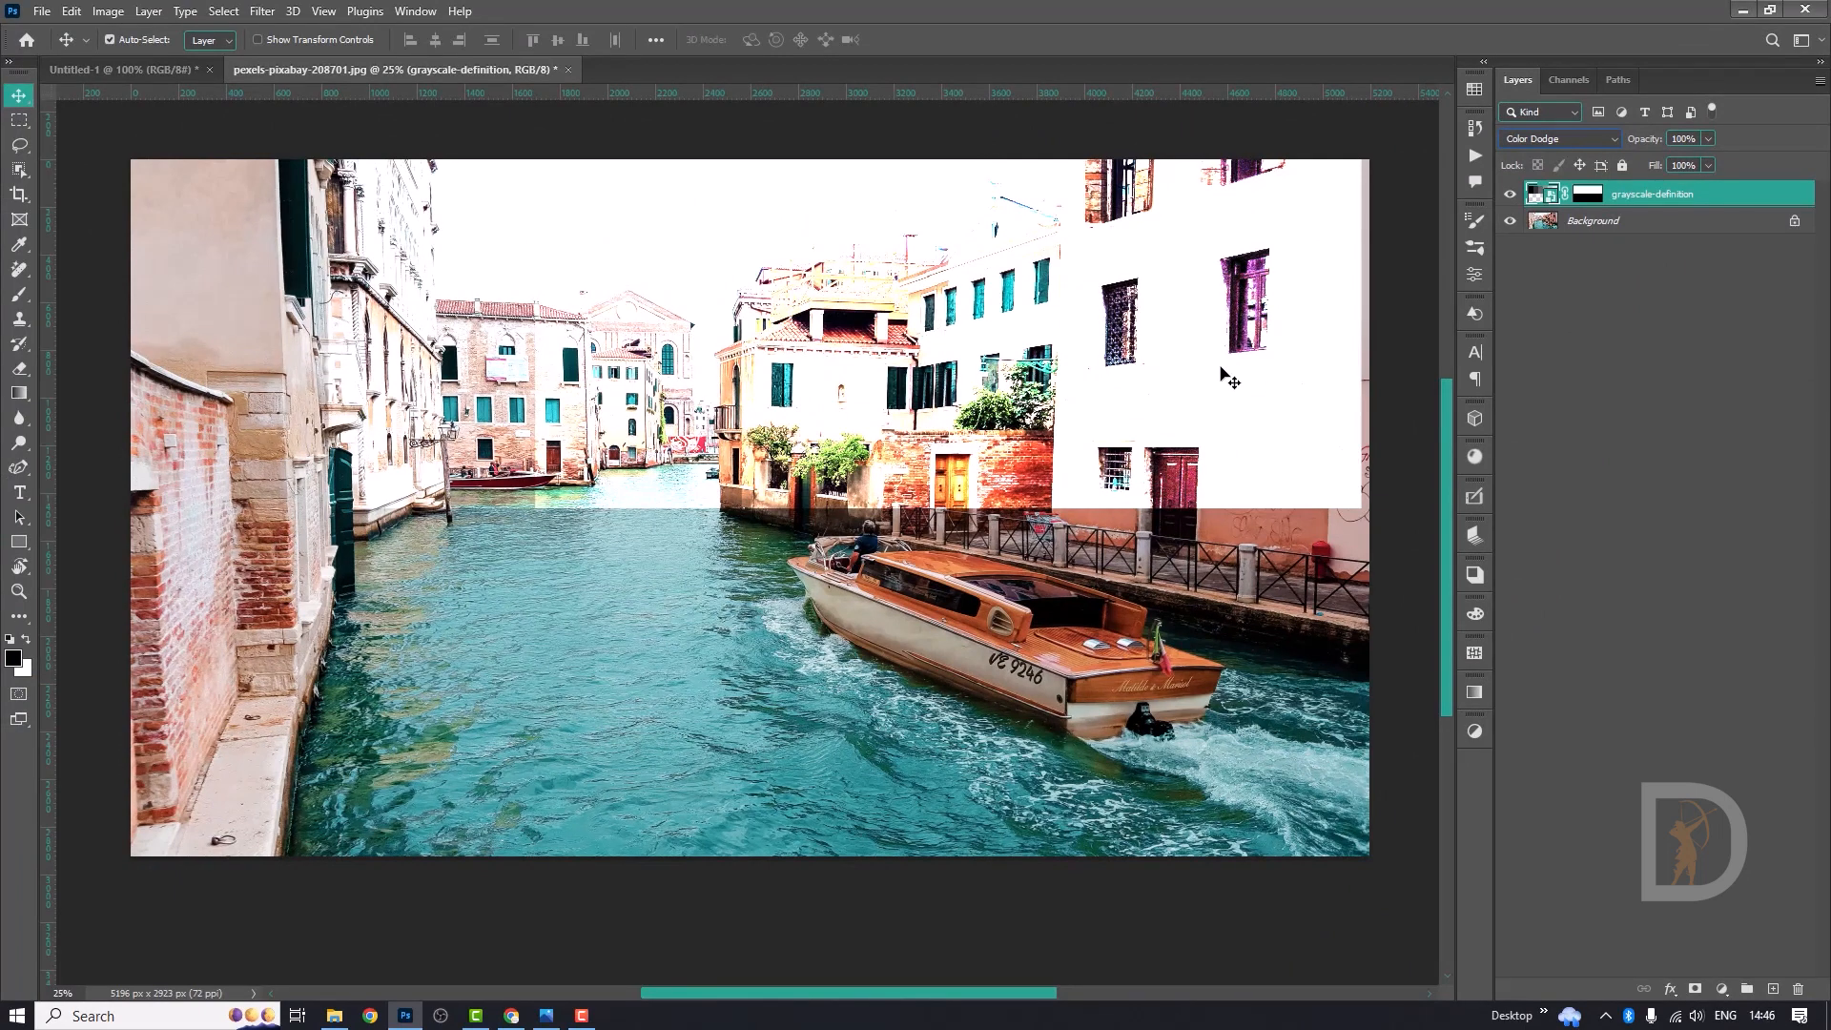
click(1542, 139)
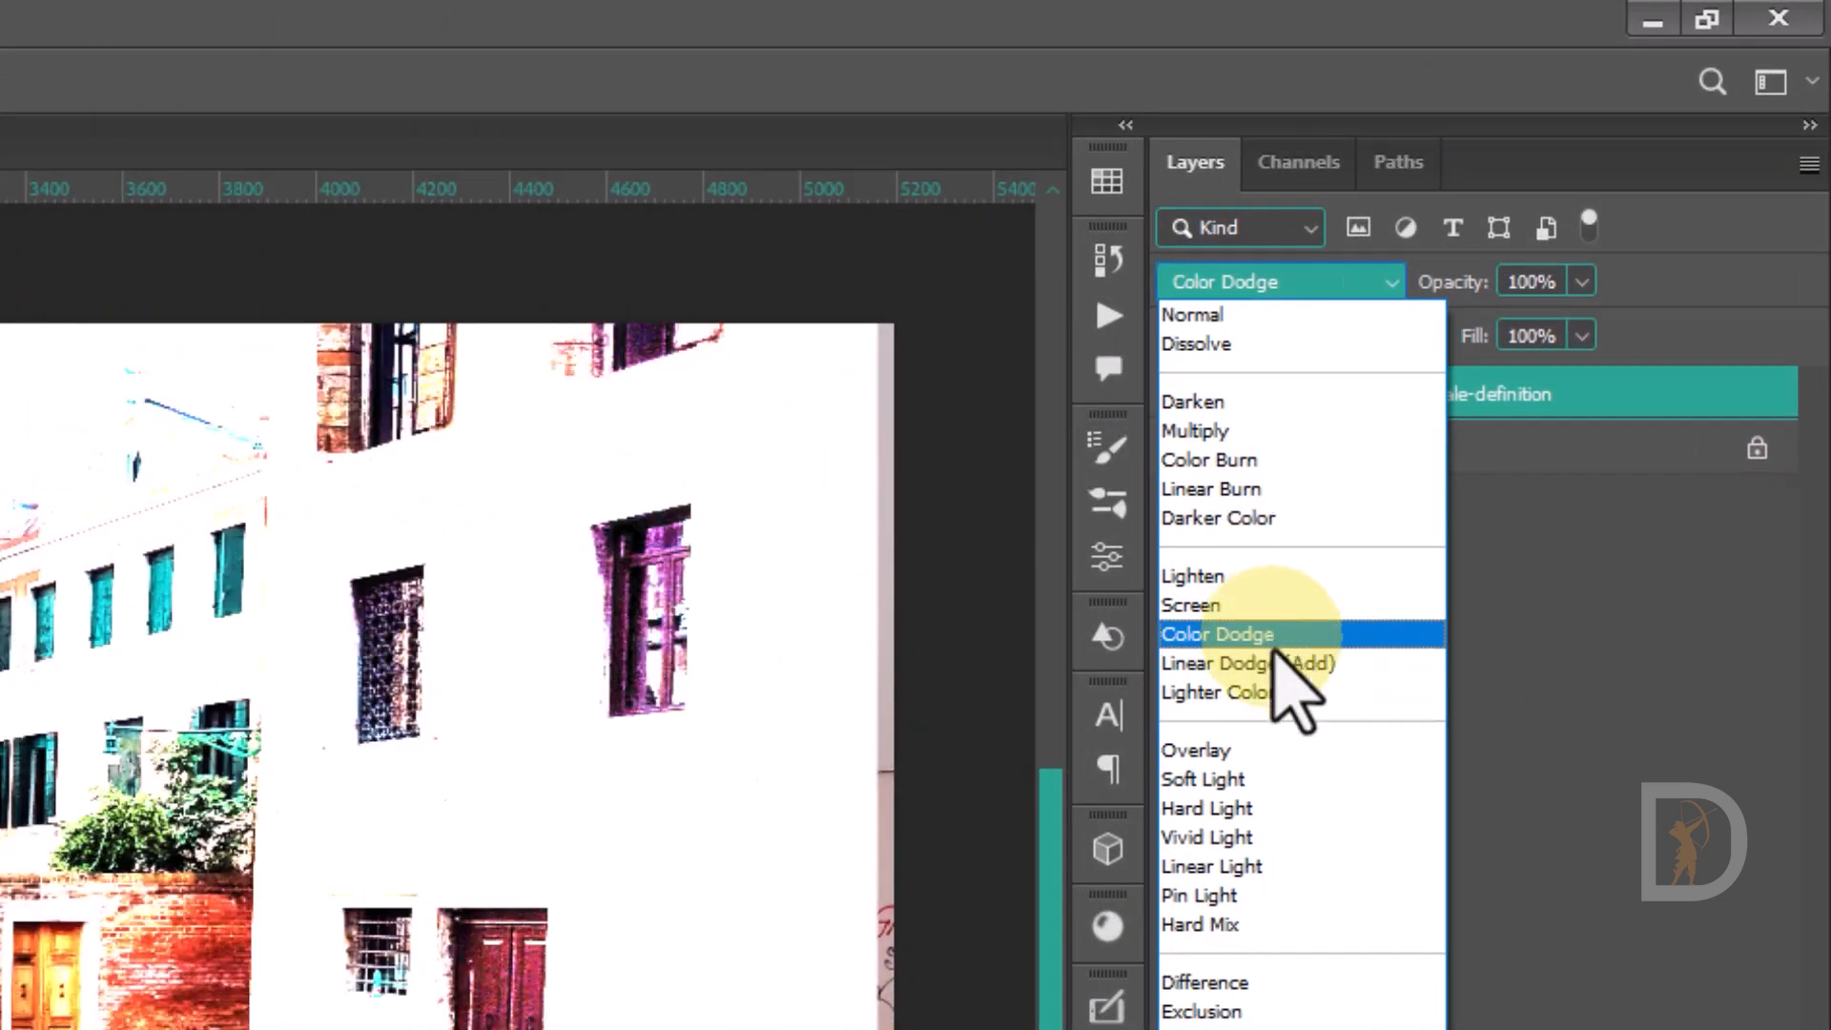
click(1273, 663)
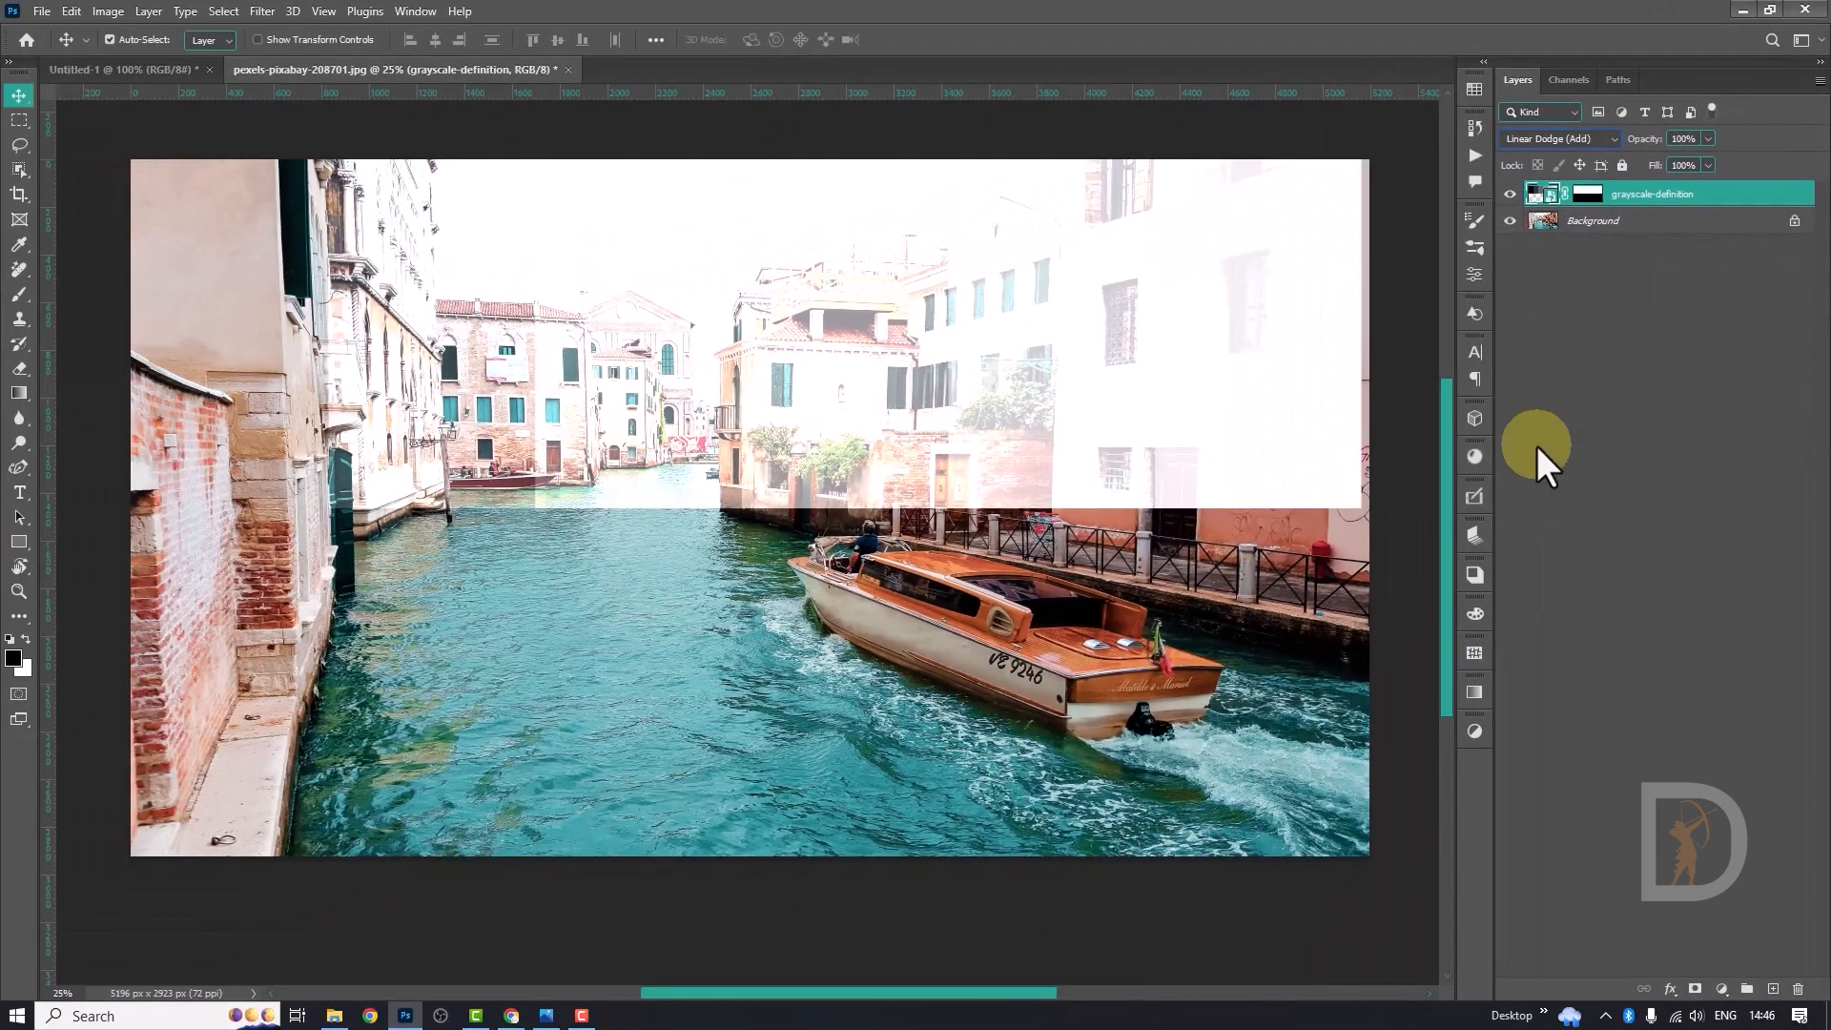
Try the Lighter Color blend mode and after it Overlay on the grayscale-definition layer.
click(1559, 138)
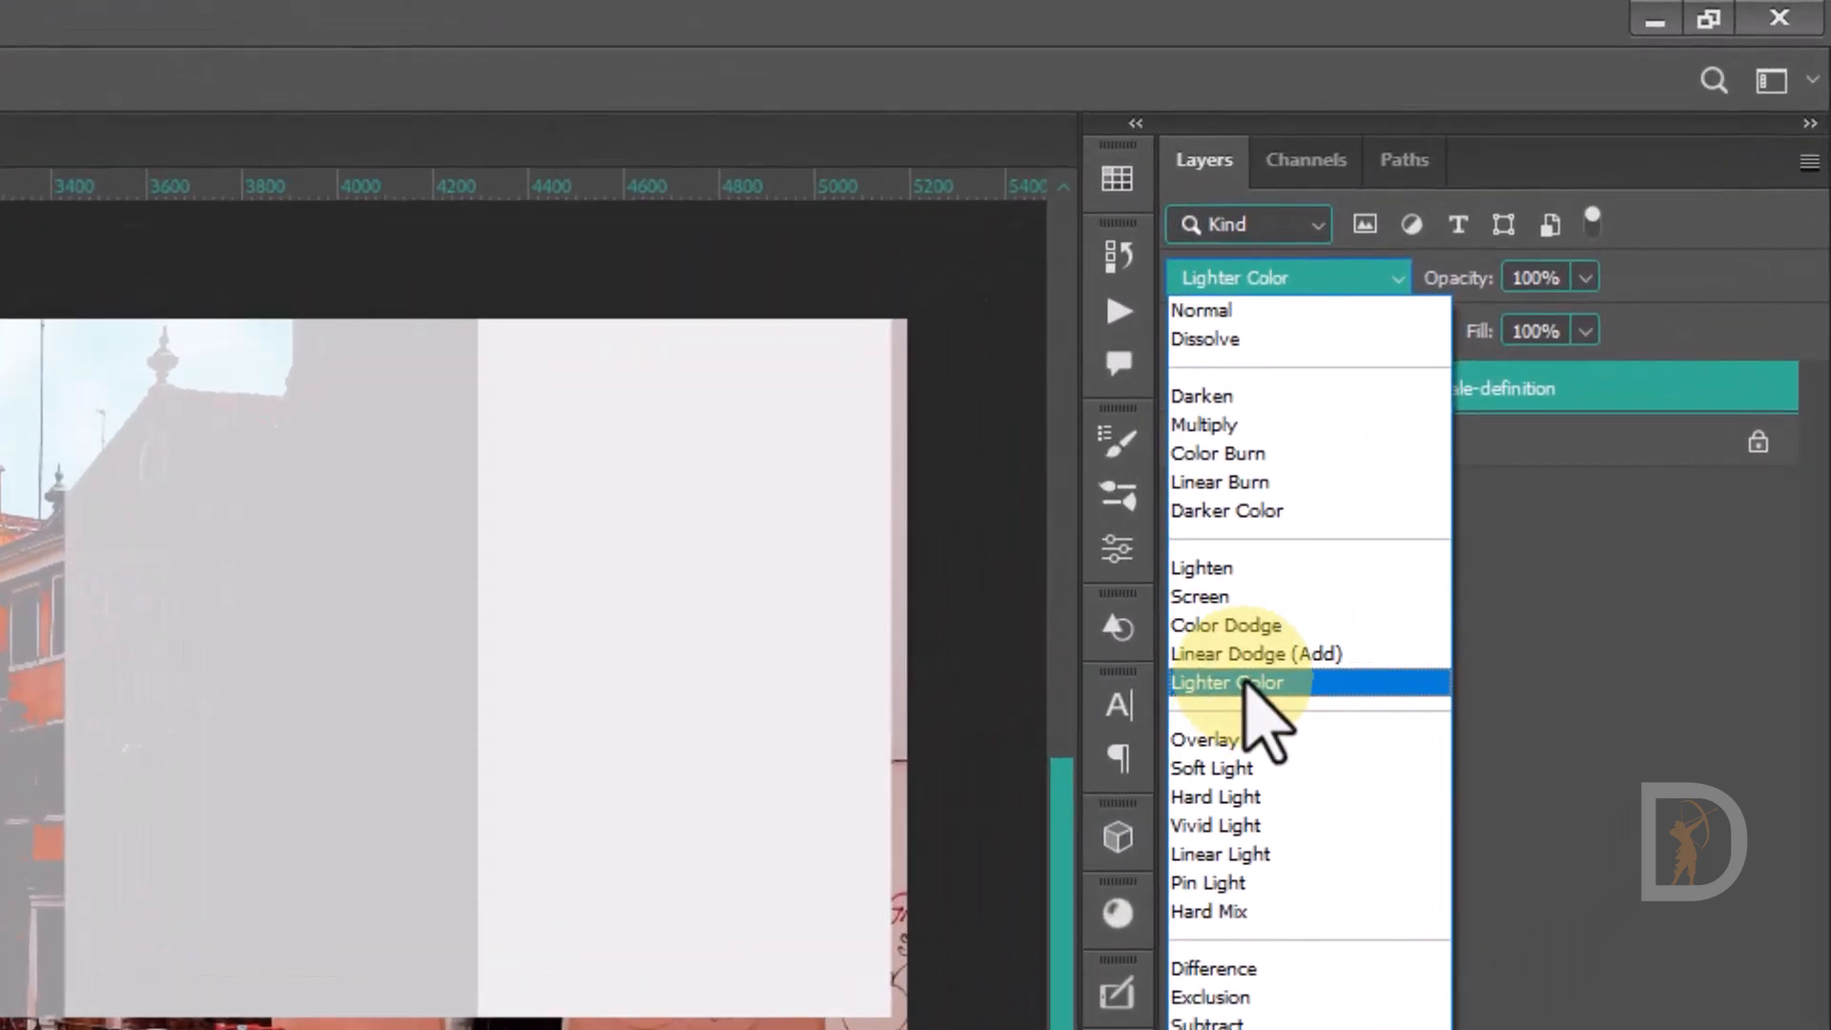
click(1540, 341)
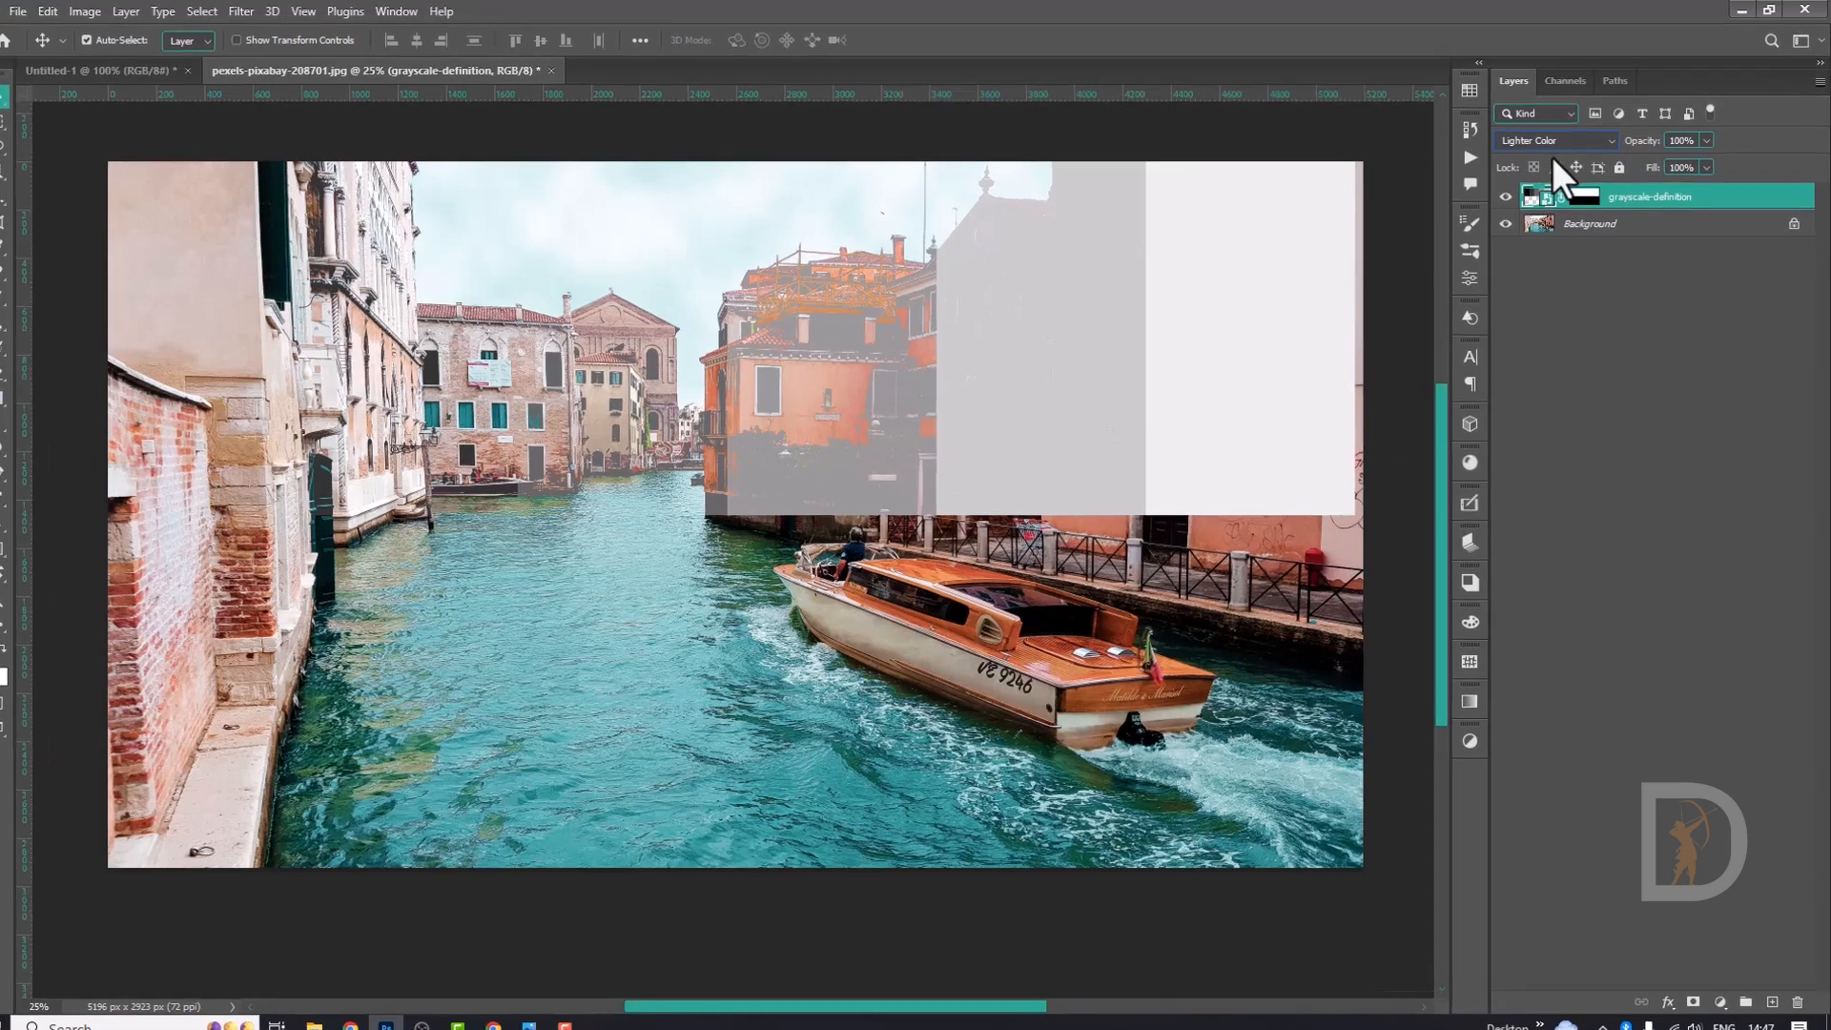
click(1548, 141)
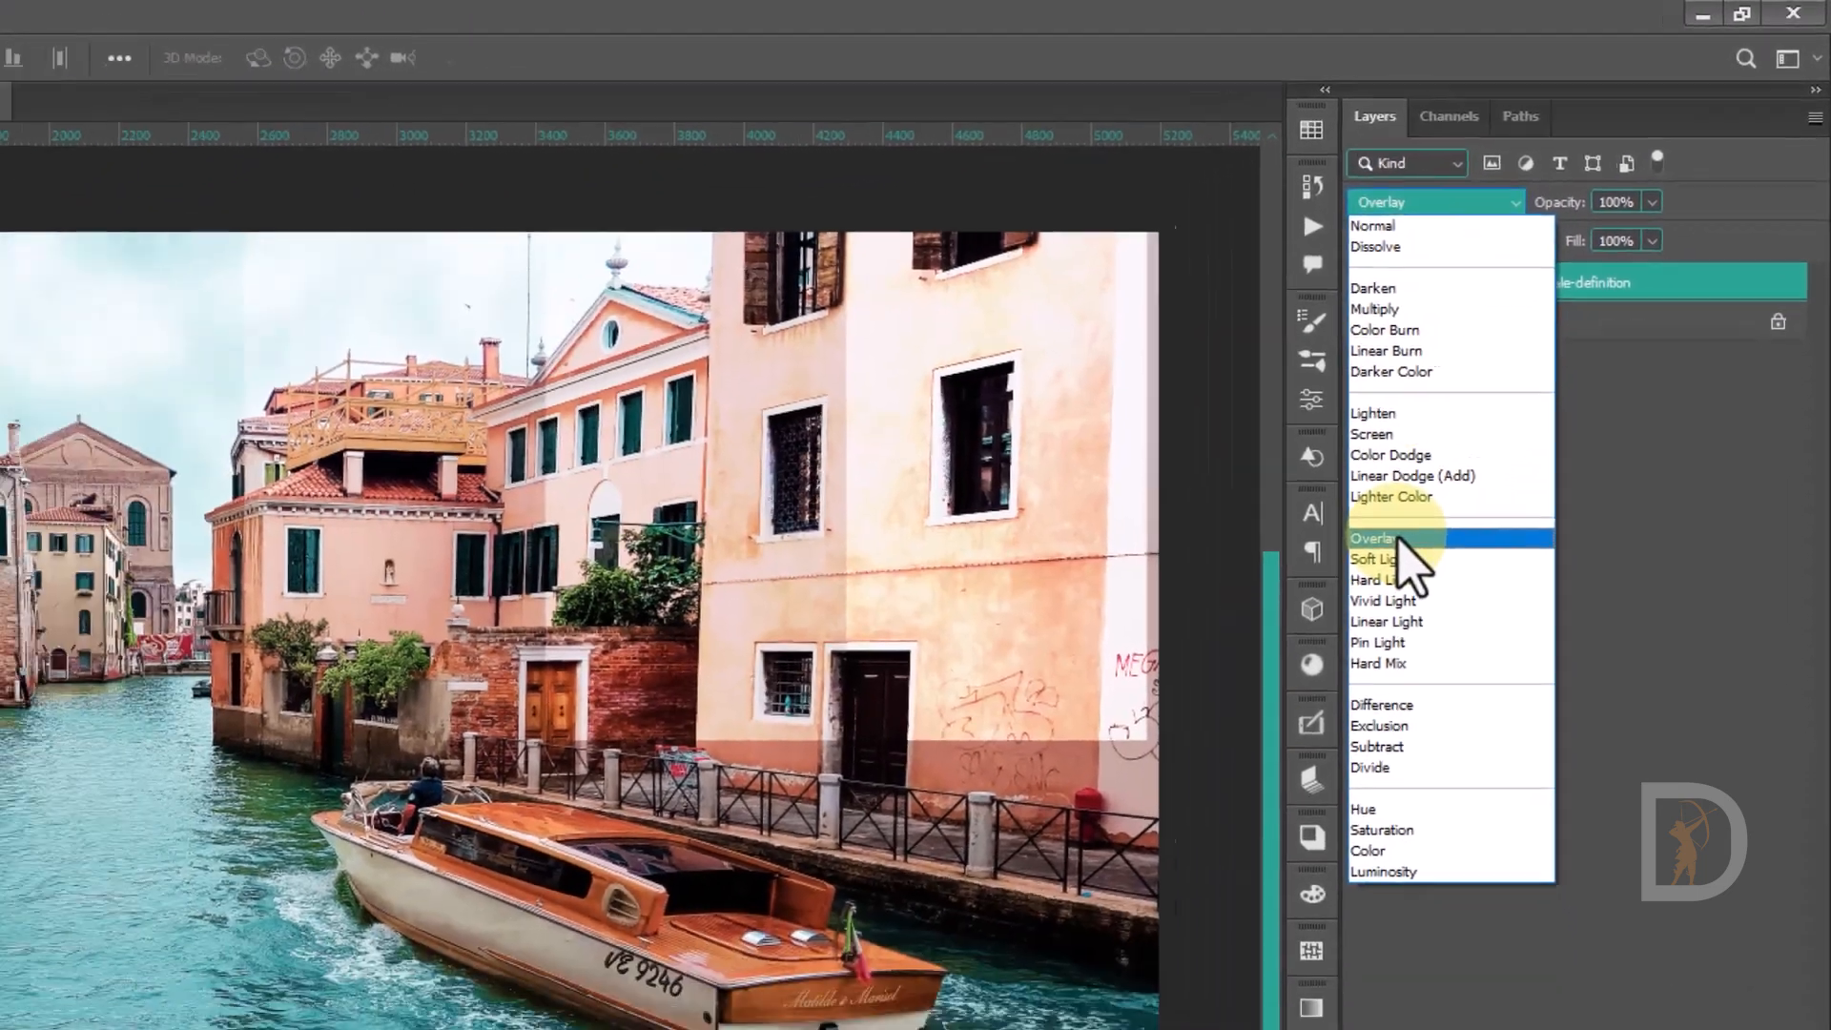
click(1388, 516)
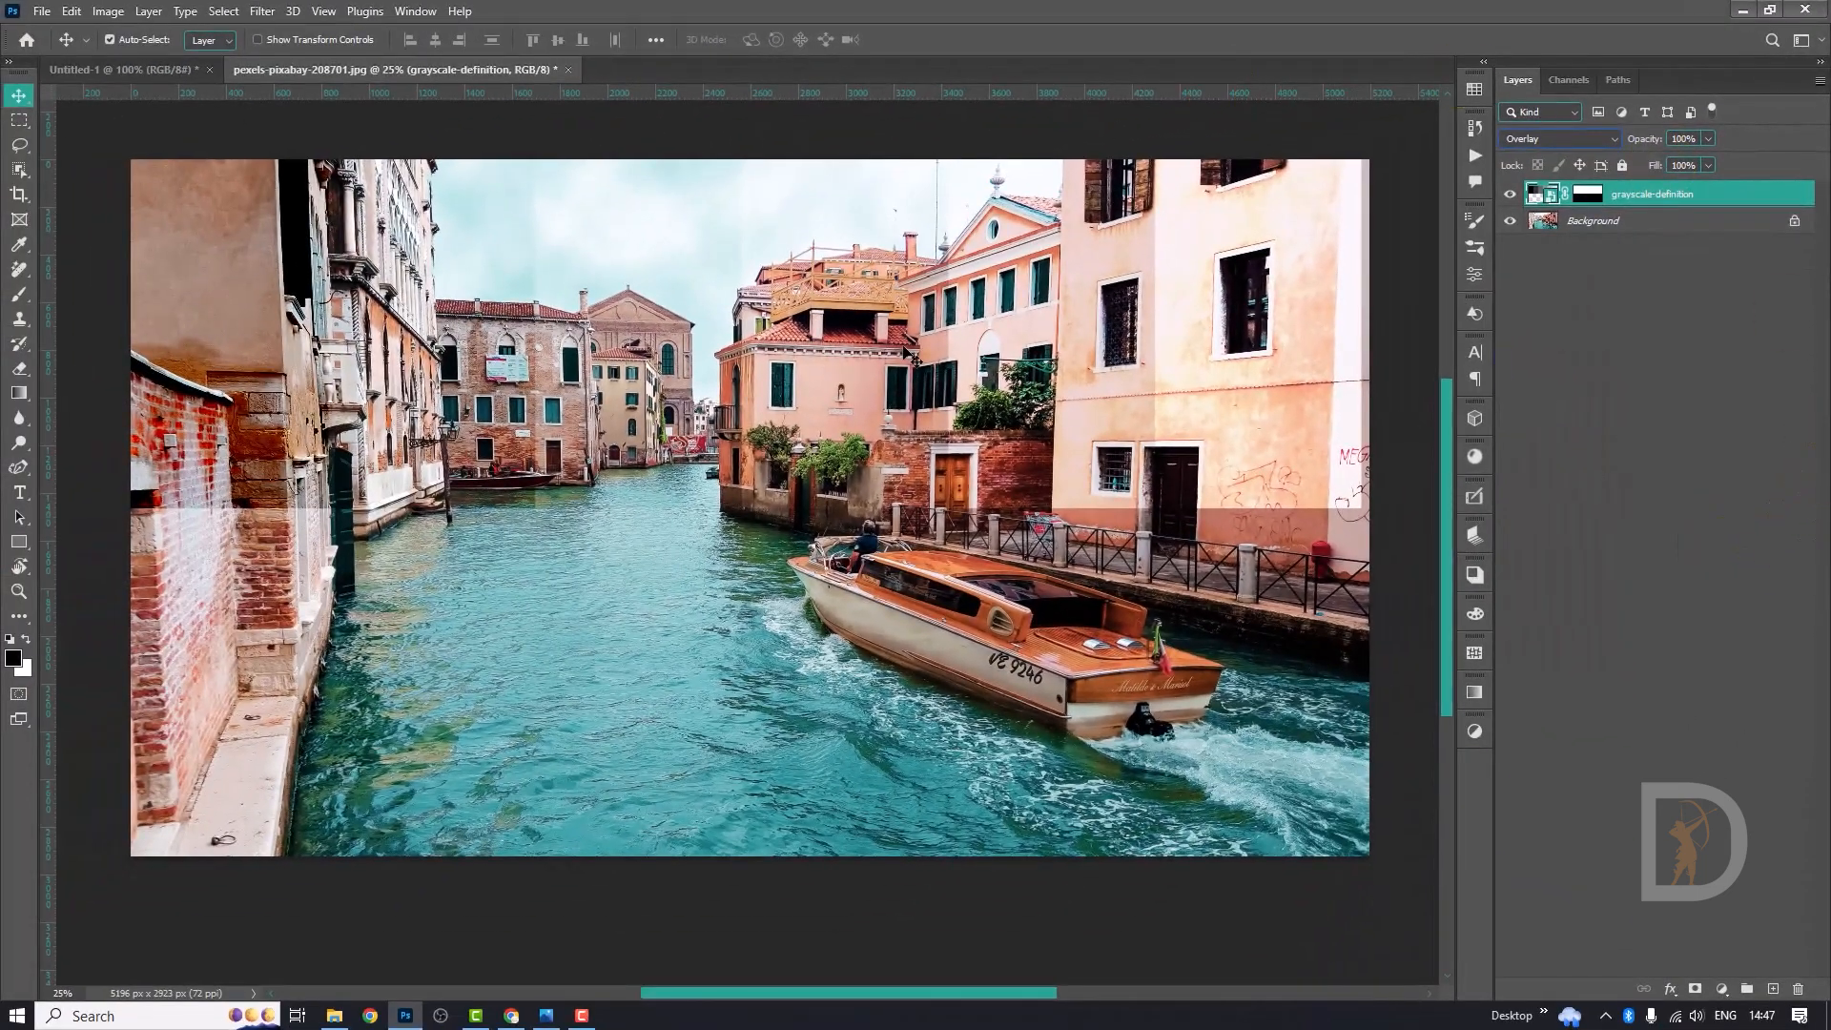
Examine up close how the Overlay mode affects the sky and buildings across the strip's dark and light sections.
drag(610, 362, 1024, 393)
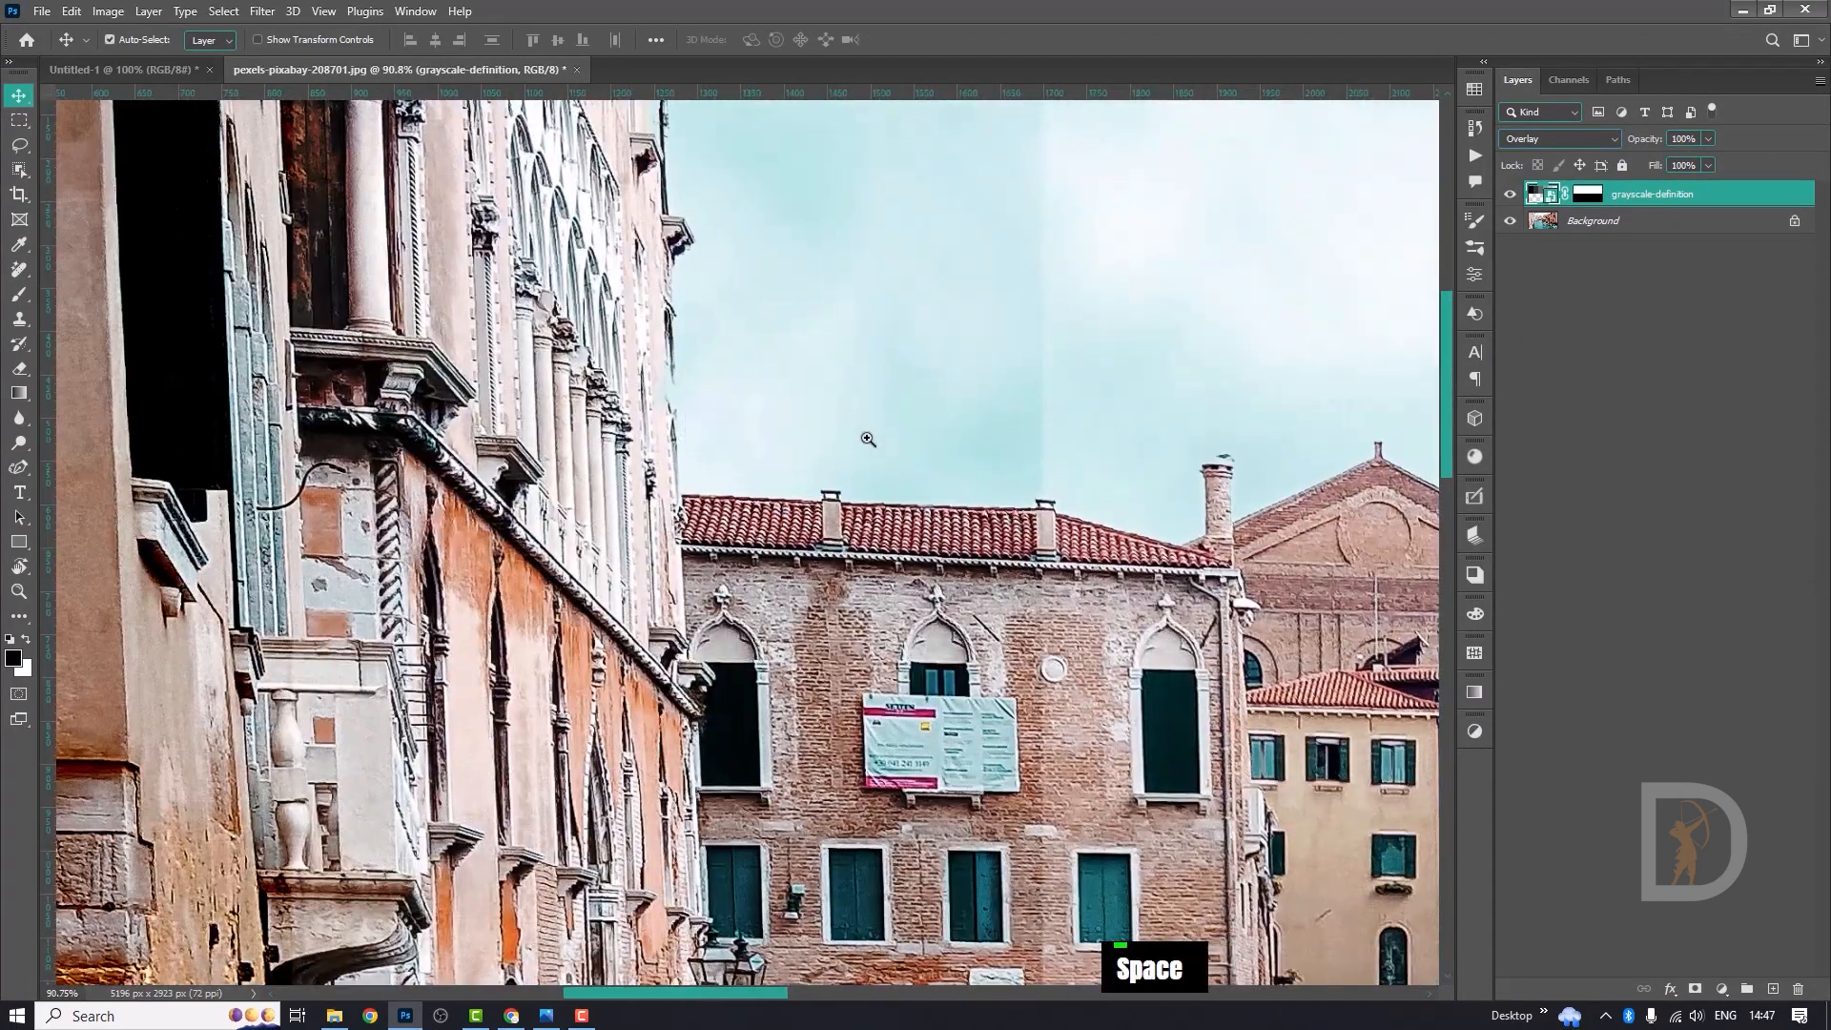
ctrl+alt+click(866, 442)
drag(871, 480, 719, 385)
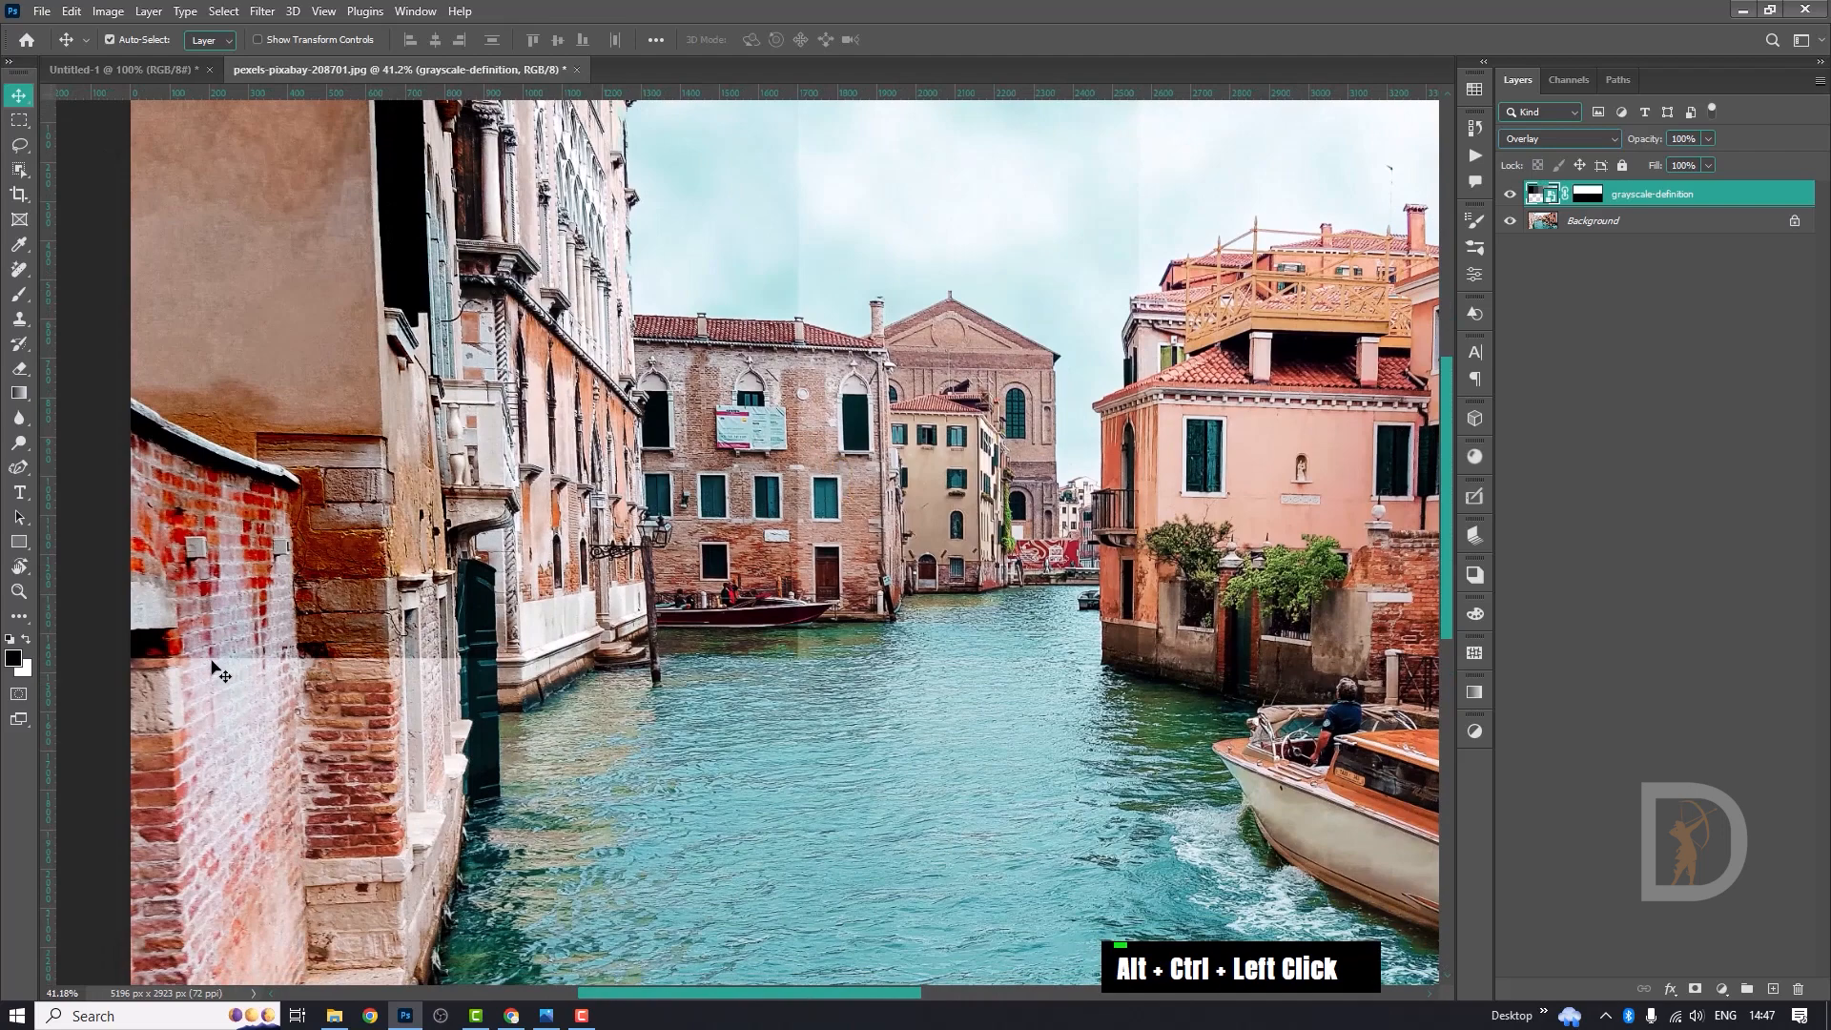
drag(890, 659, 353, 569)
ctrl+alt+click(961, 462)
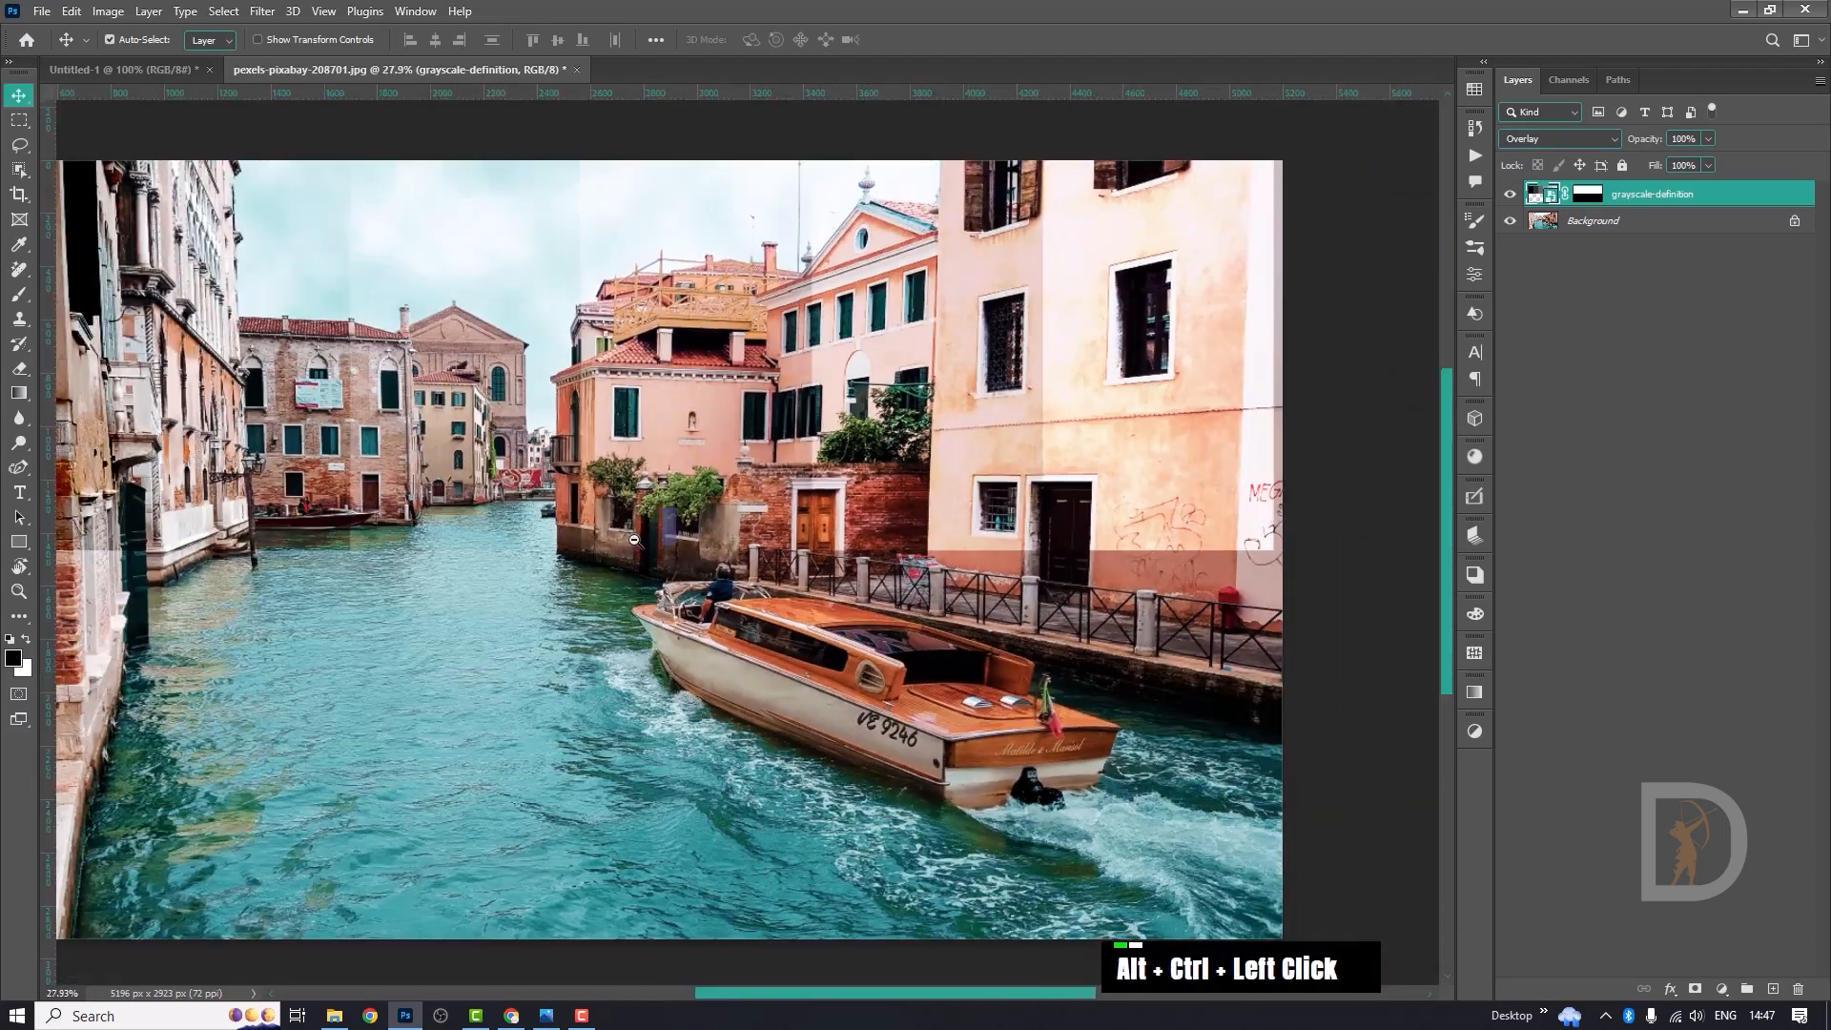
ctrl+alt+click(961, 461)
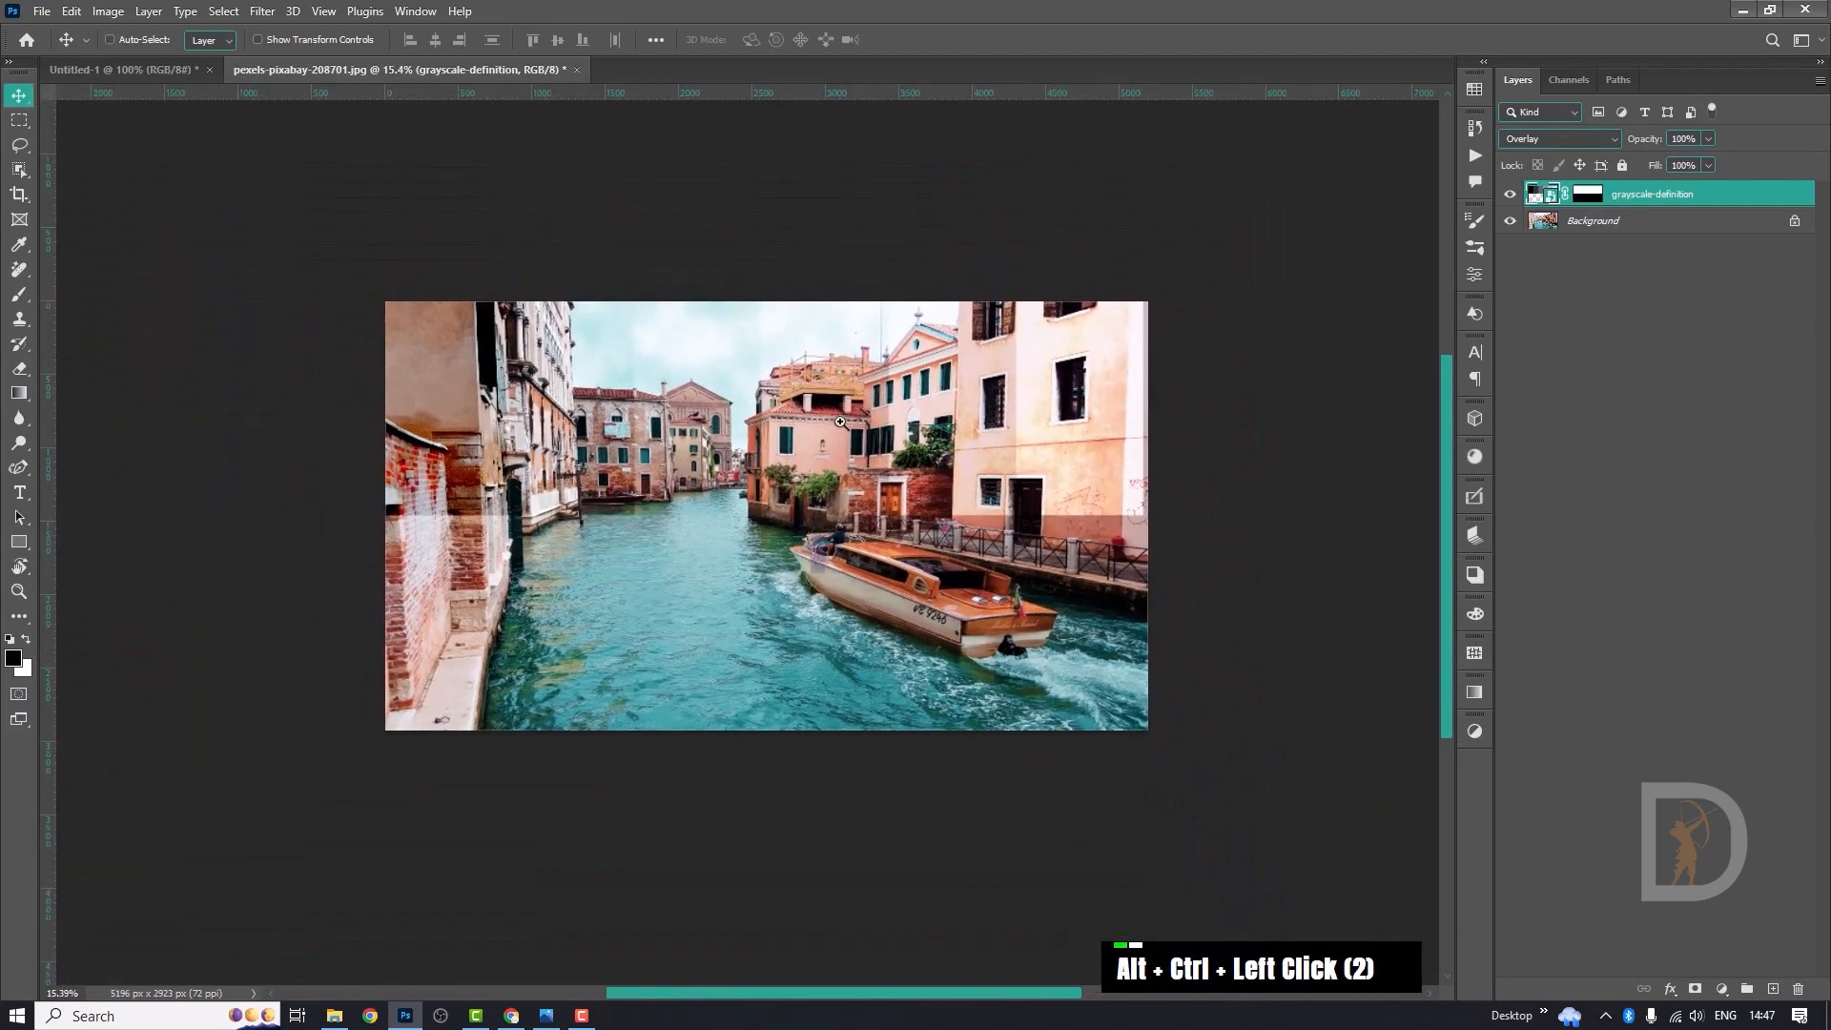
ctrl+click(844, 422)
drag(868, 683, 974, 669)
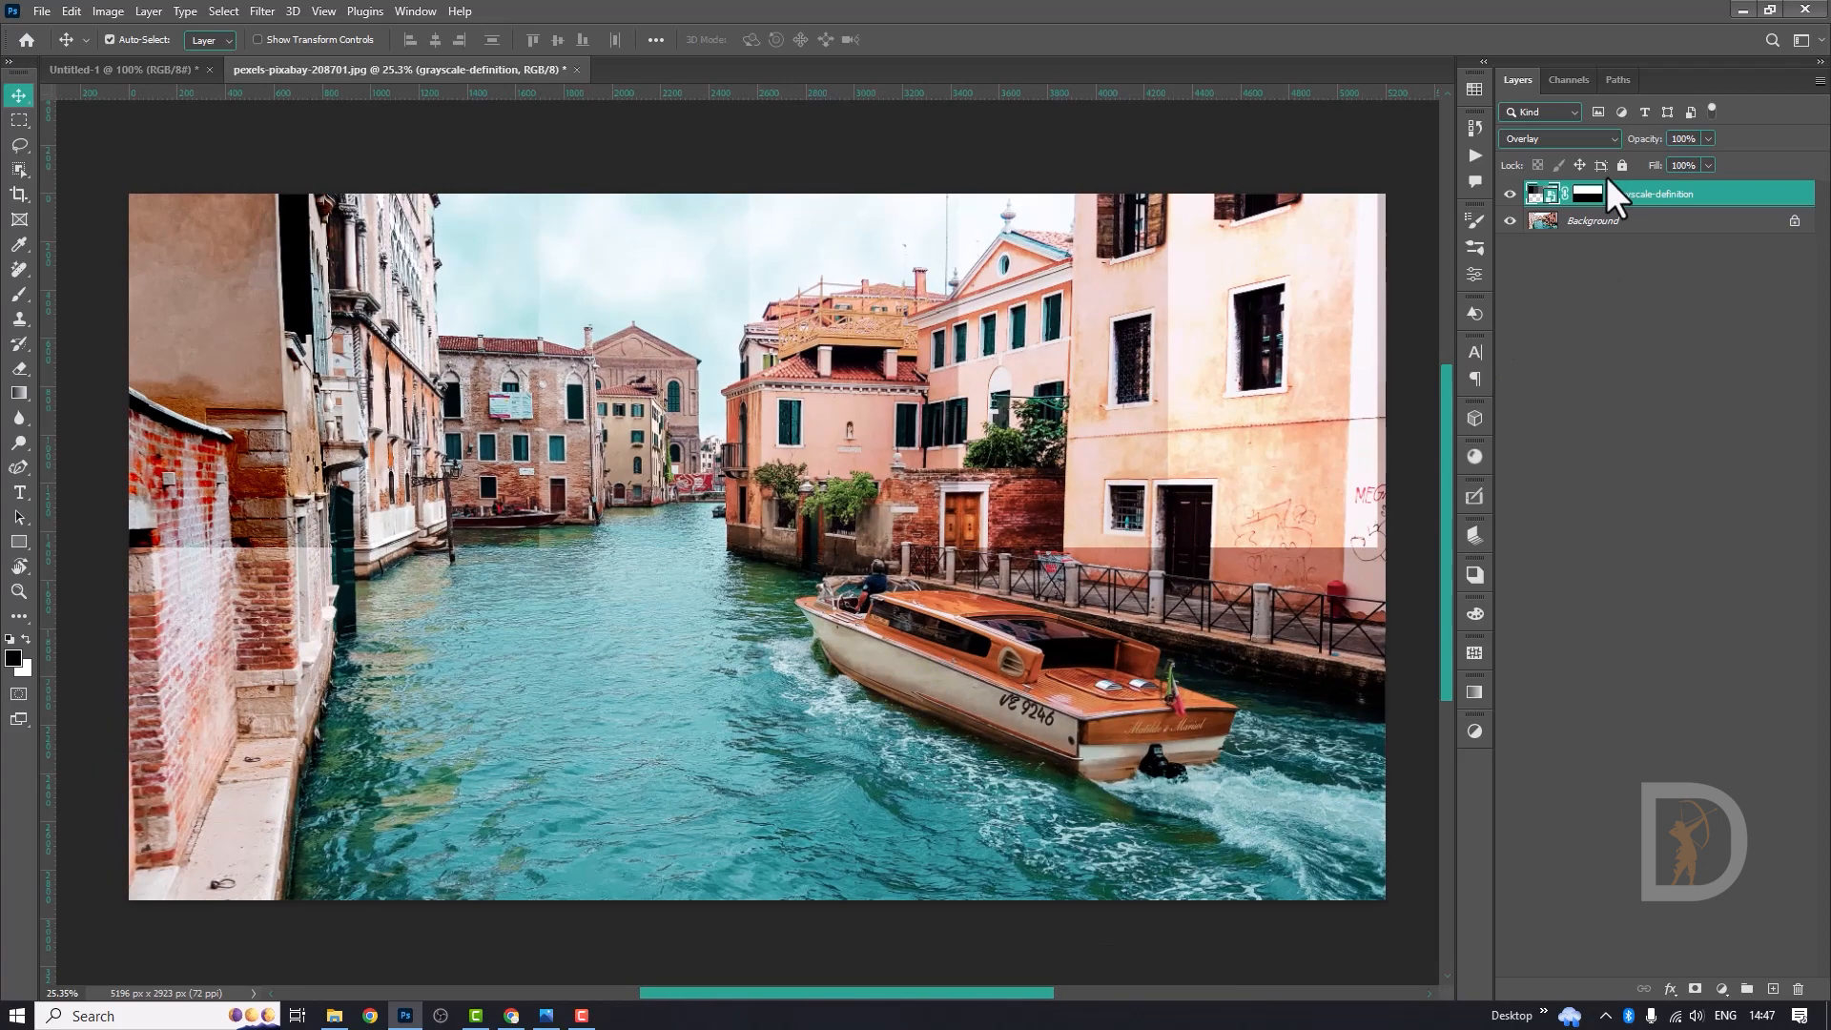
Try the Soft Light blend mode and after it Hard Light on the grayscale-definition layer.
click(1542, 143)
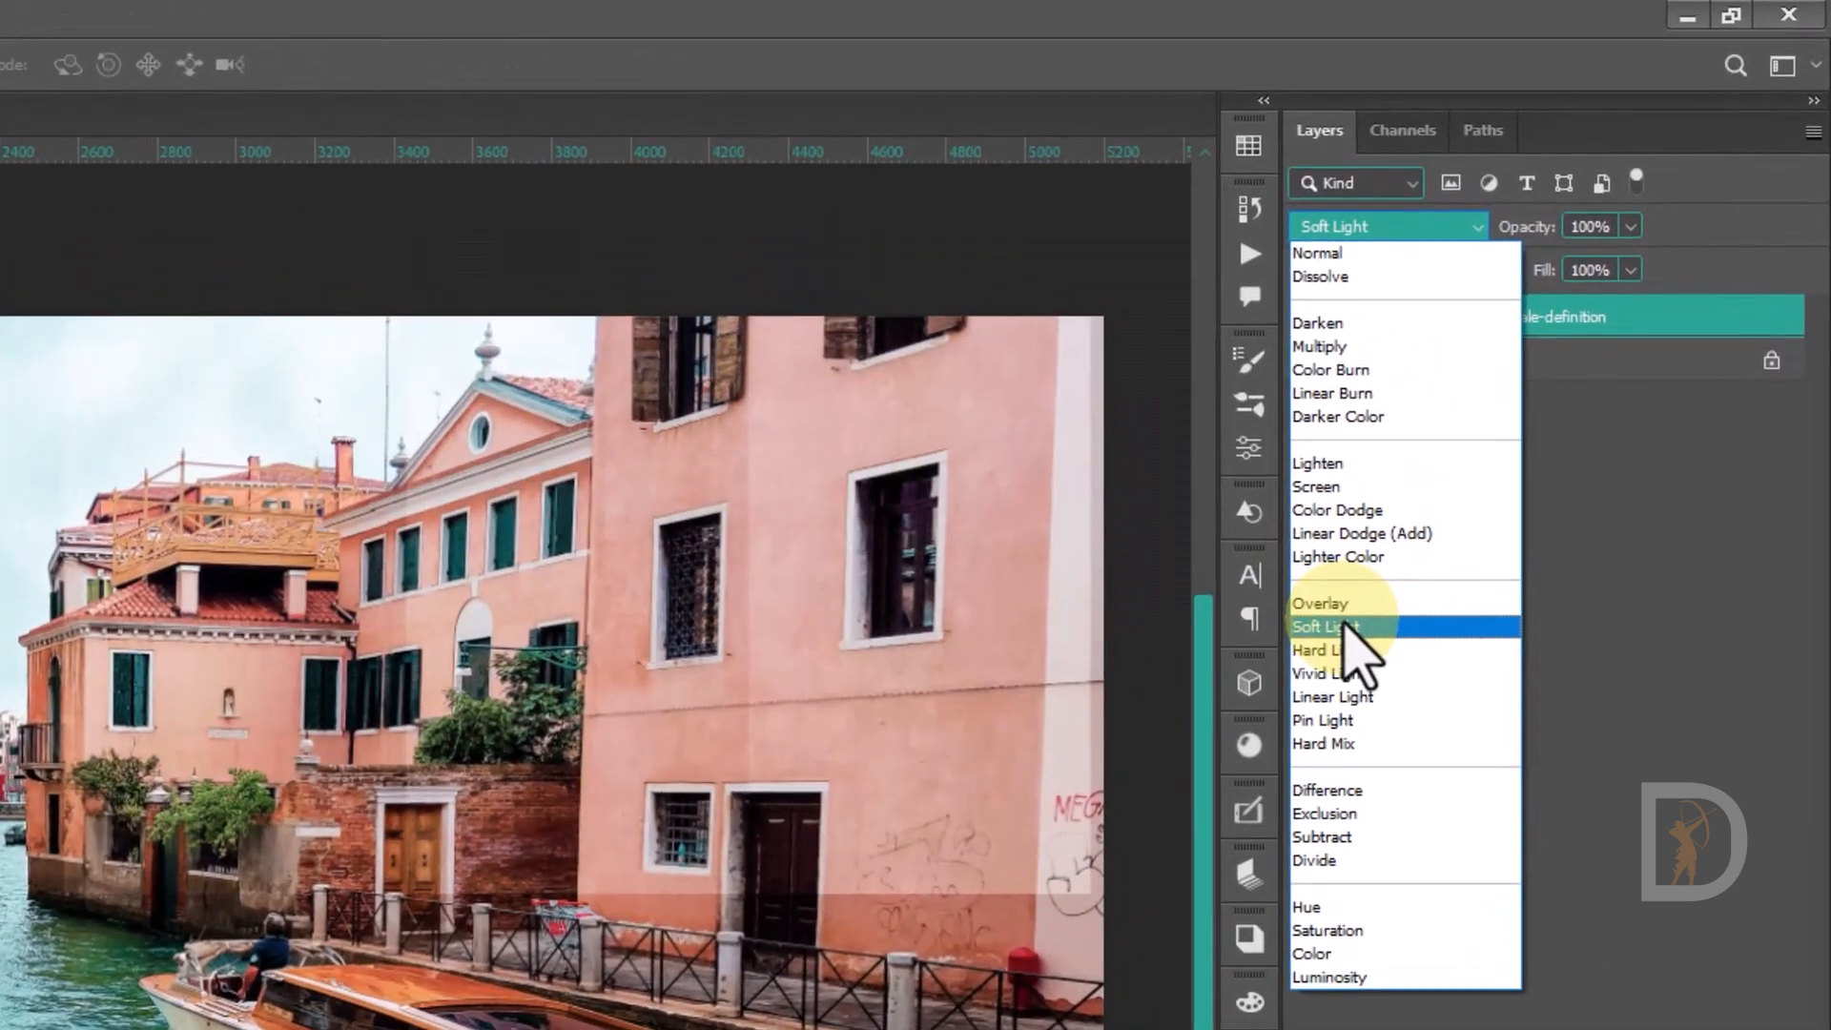
click(1490, 427)
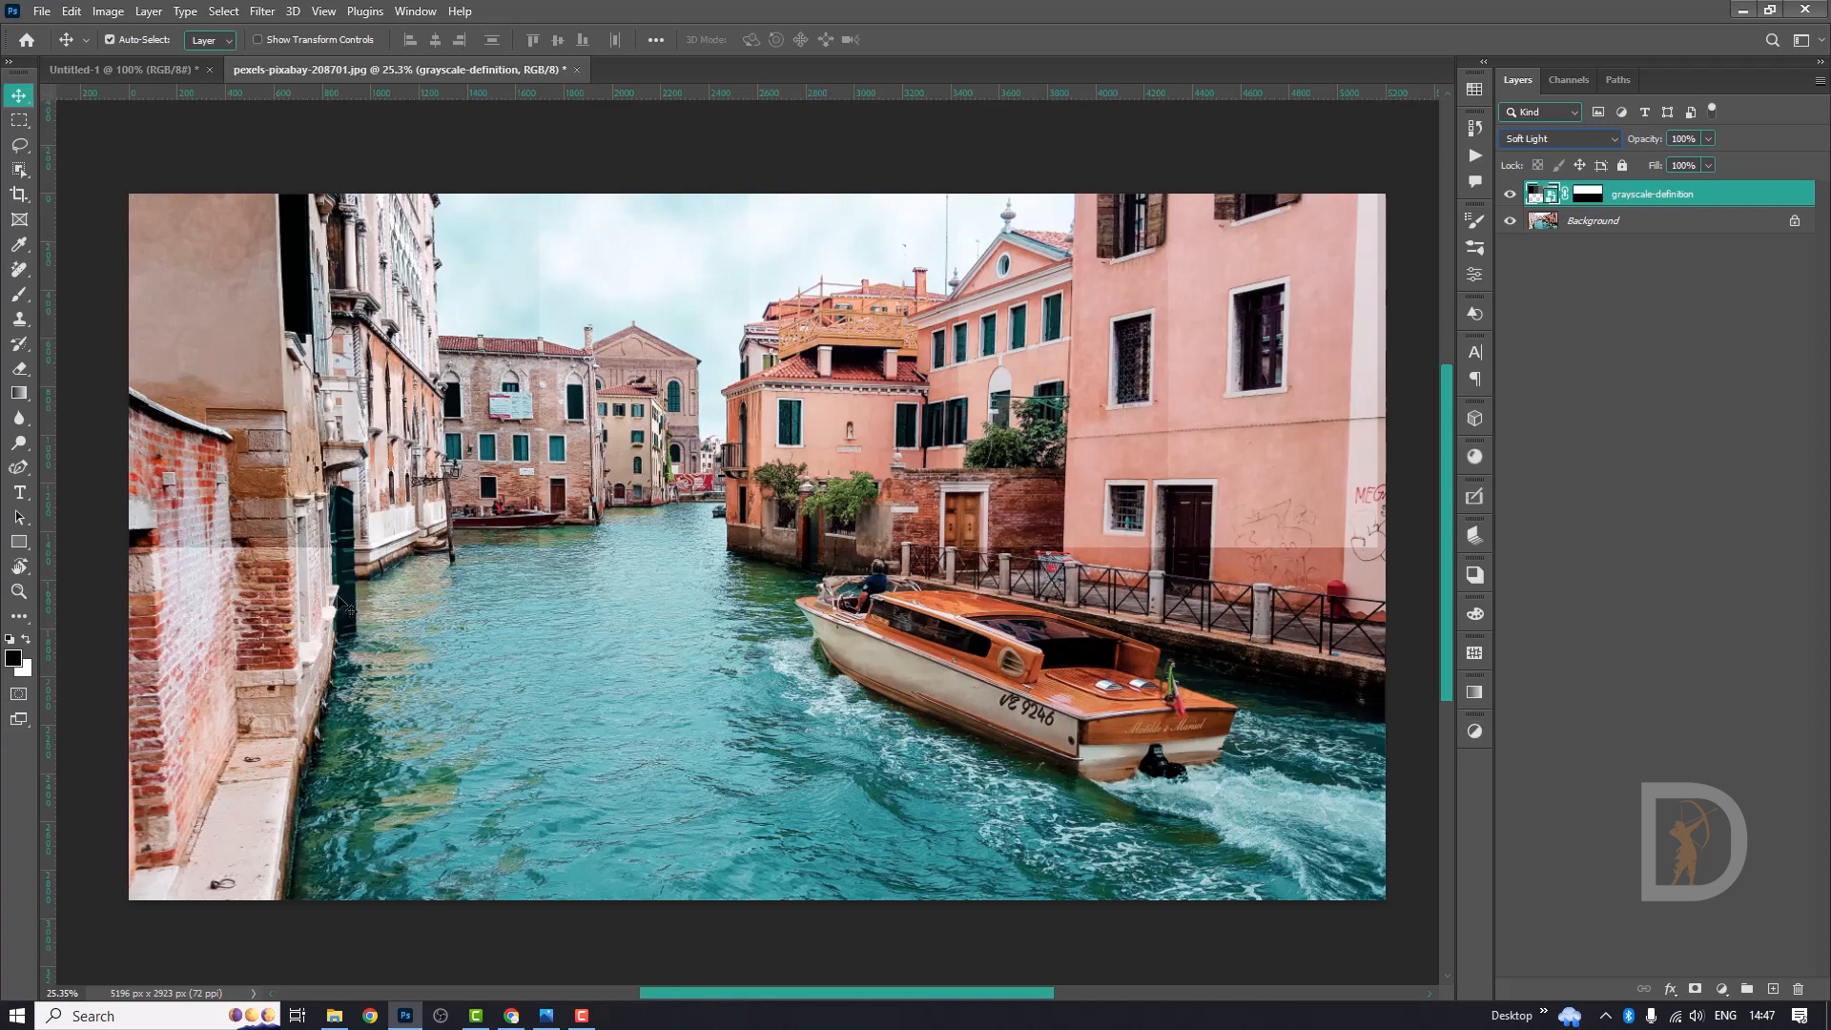
click(1545, 138)
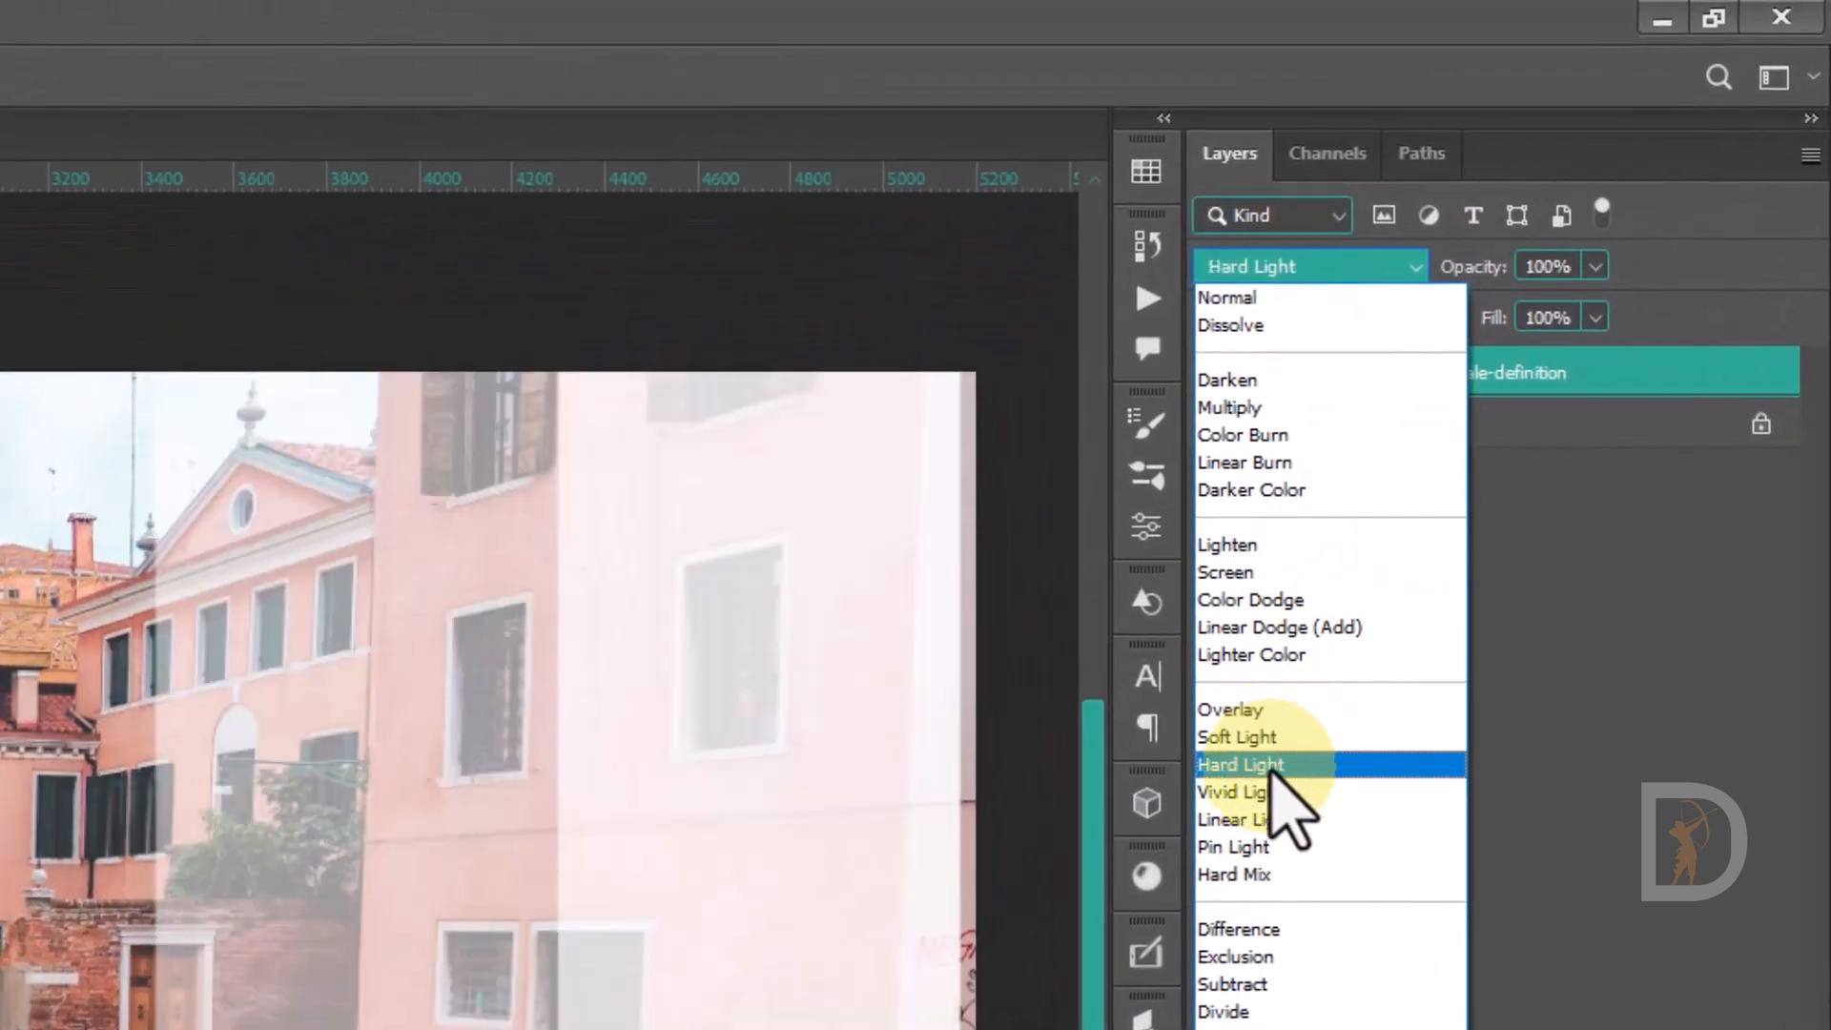
click(1273, 768)
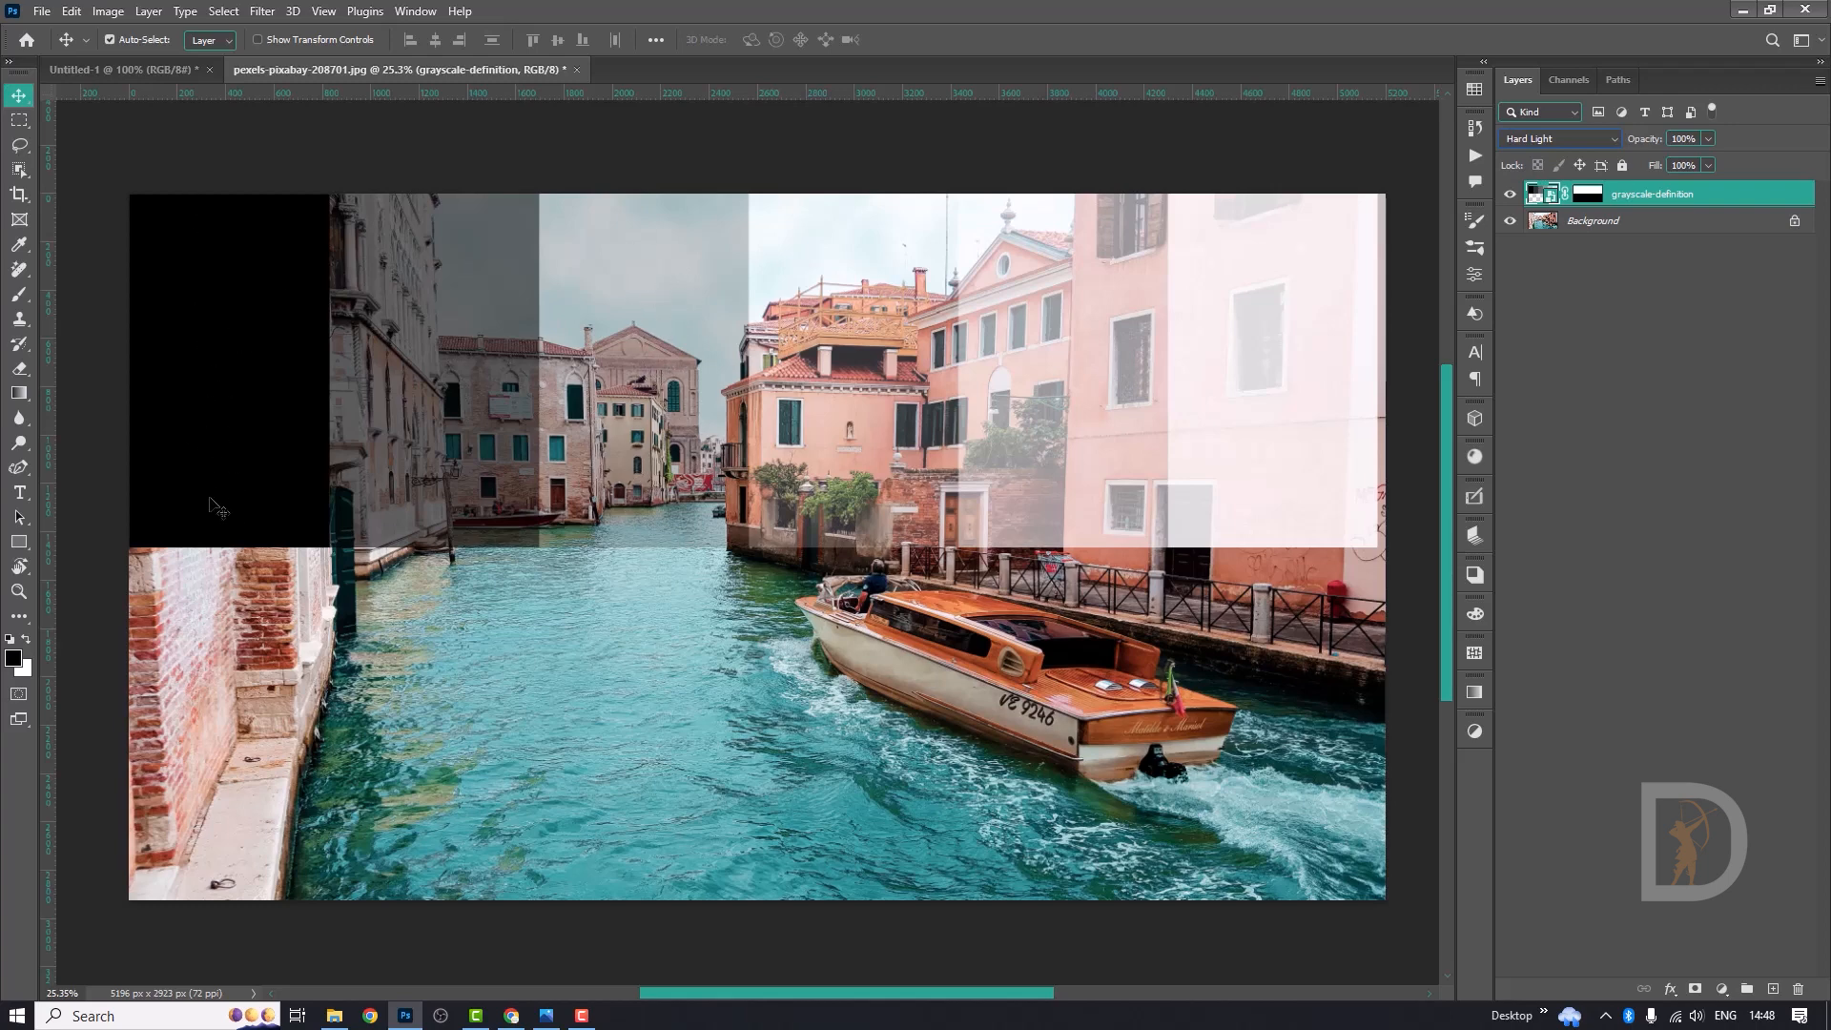
Try the Vivid Light blend mode on the grayscale-definition layer.
click(1576, 143)
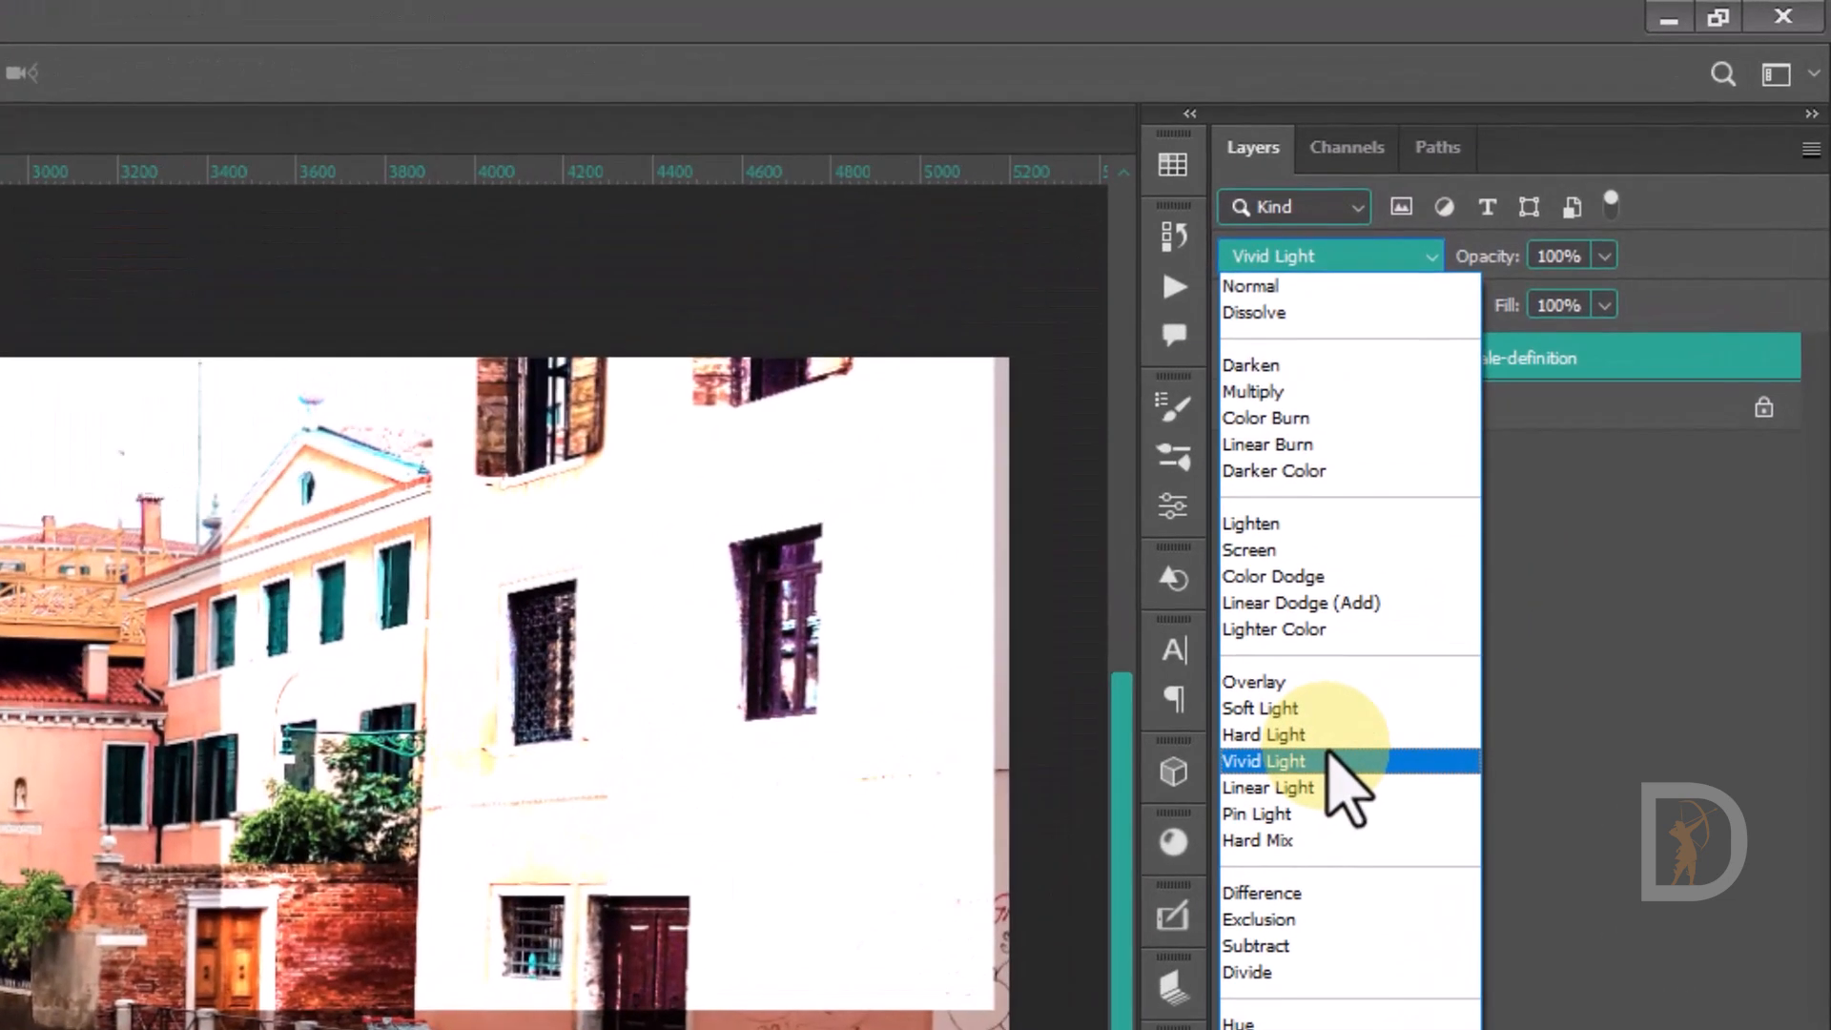
click(1331, 760)
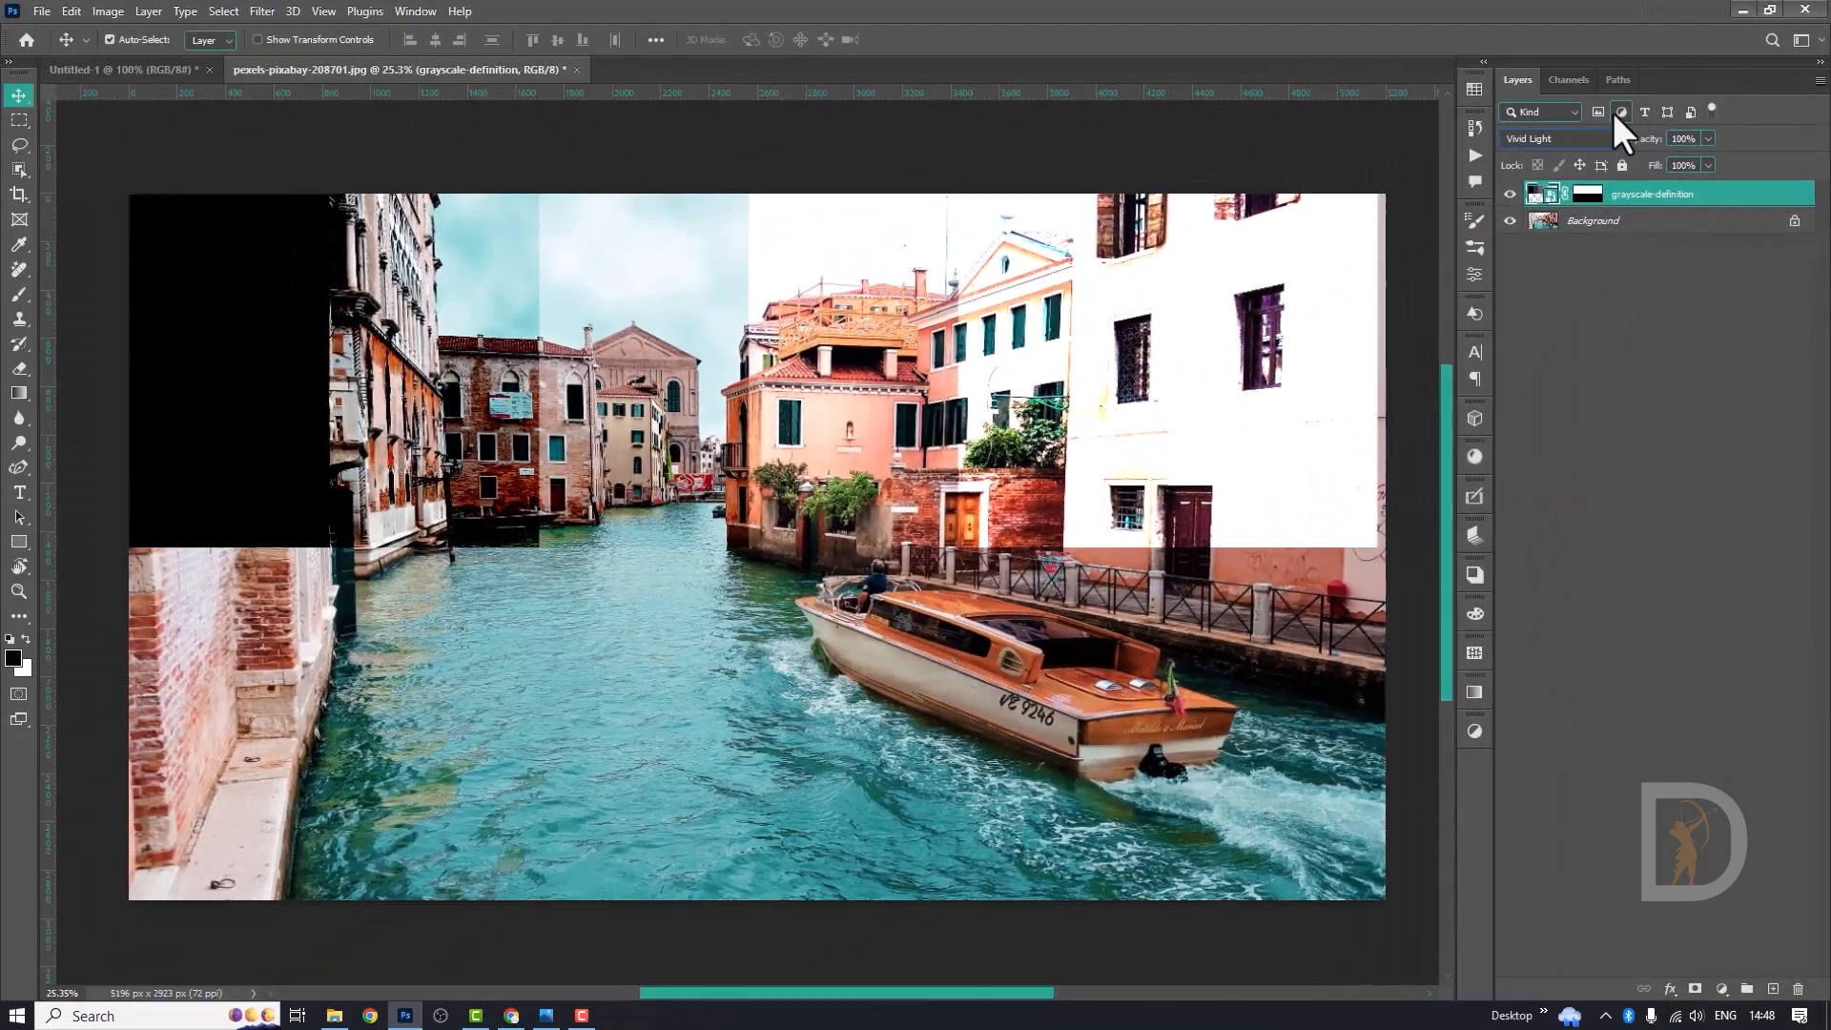
click(1560, 147)
click(1560, 147)
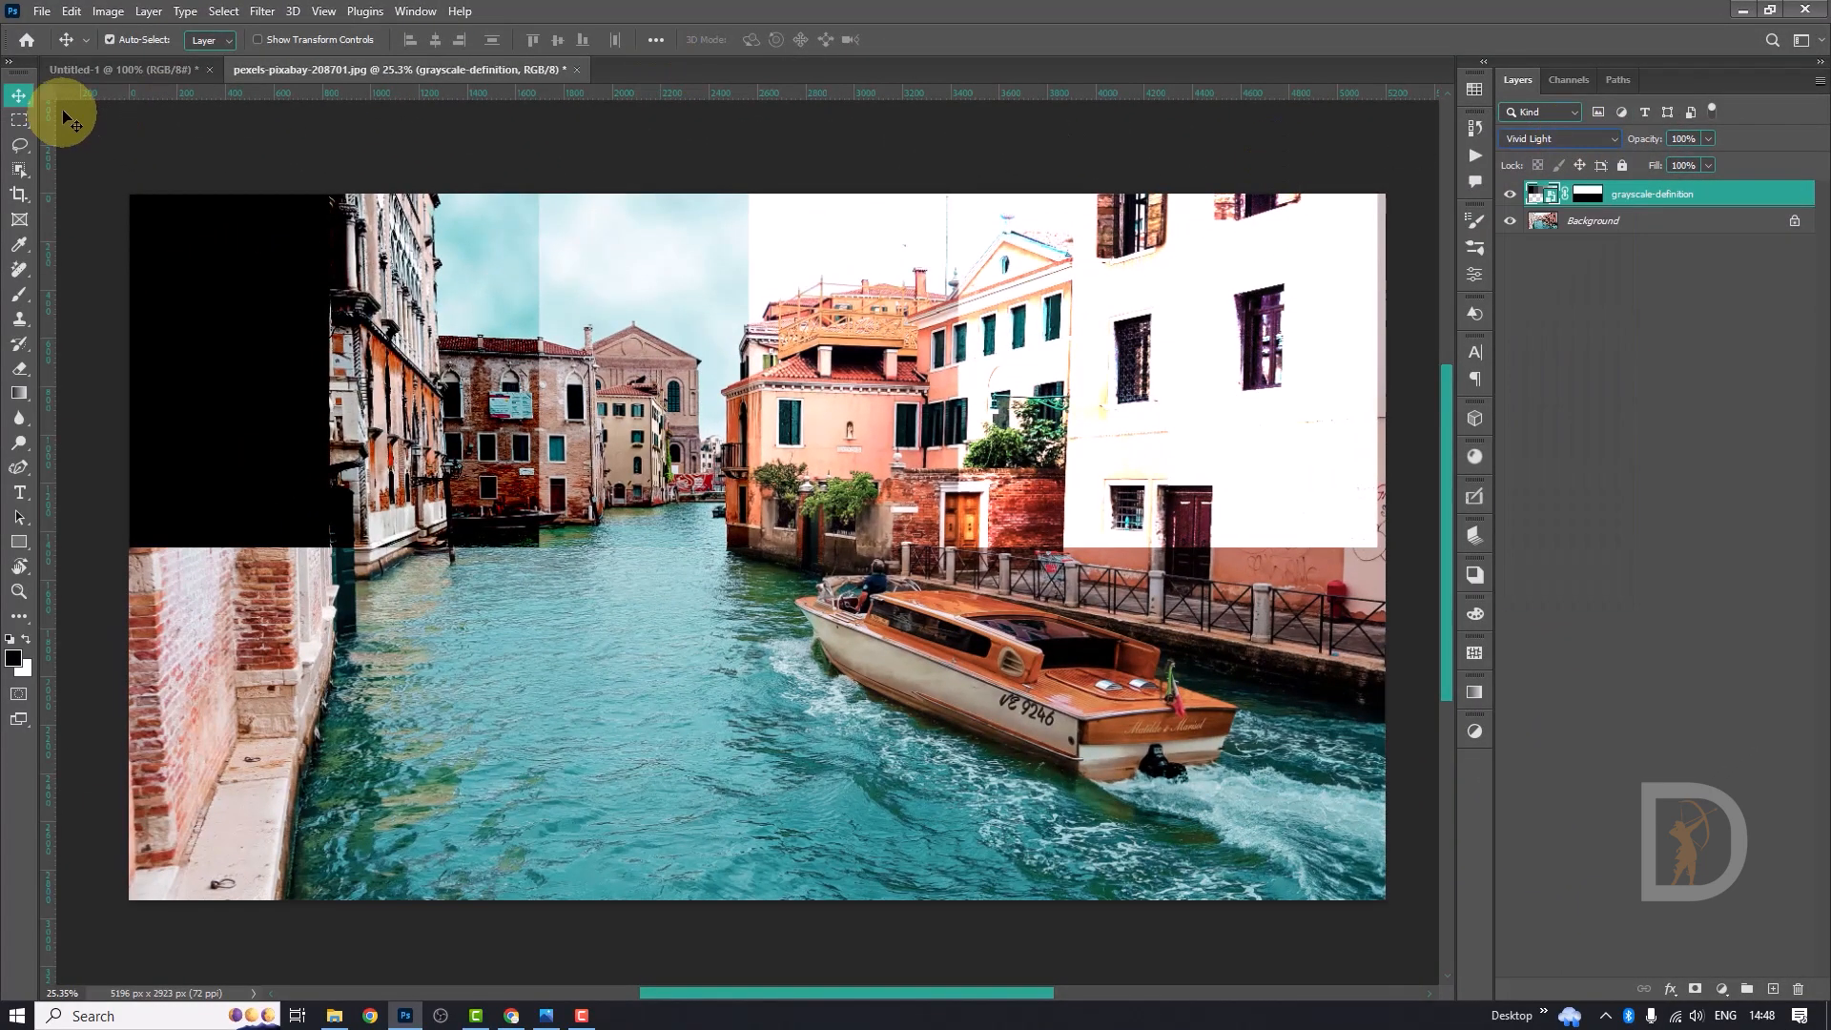
Compare the Vivid Light result on the canal photo with the blend mode category chart in the Untitled-1 document.
click(128, 69)
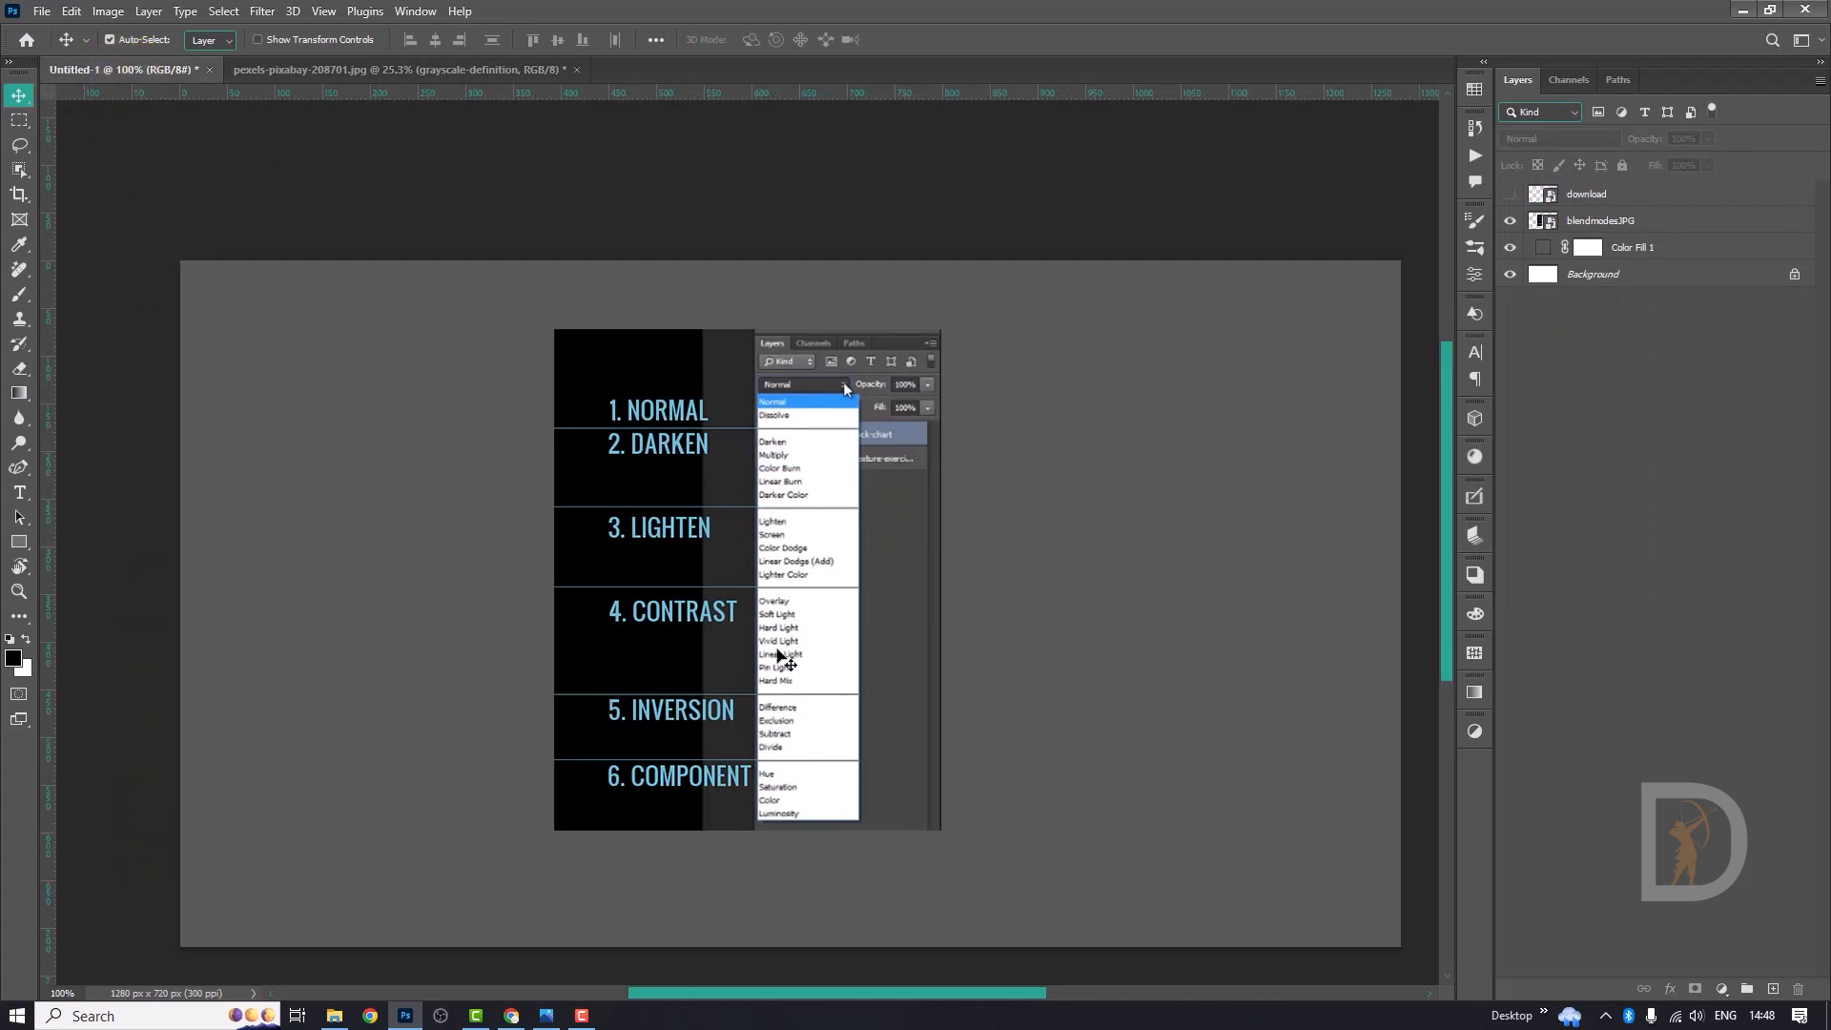
click(401, 70)
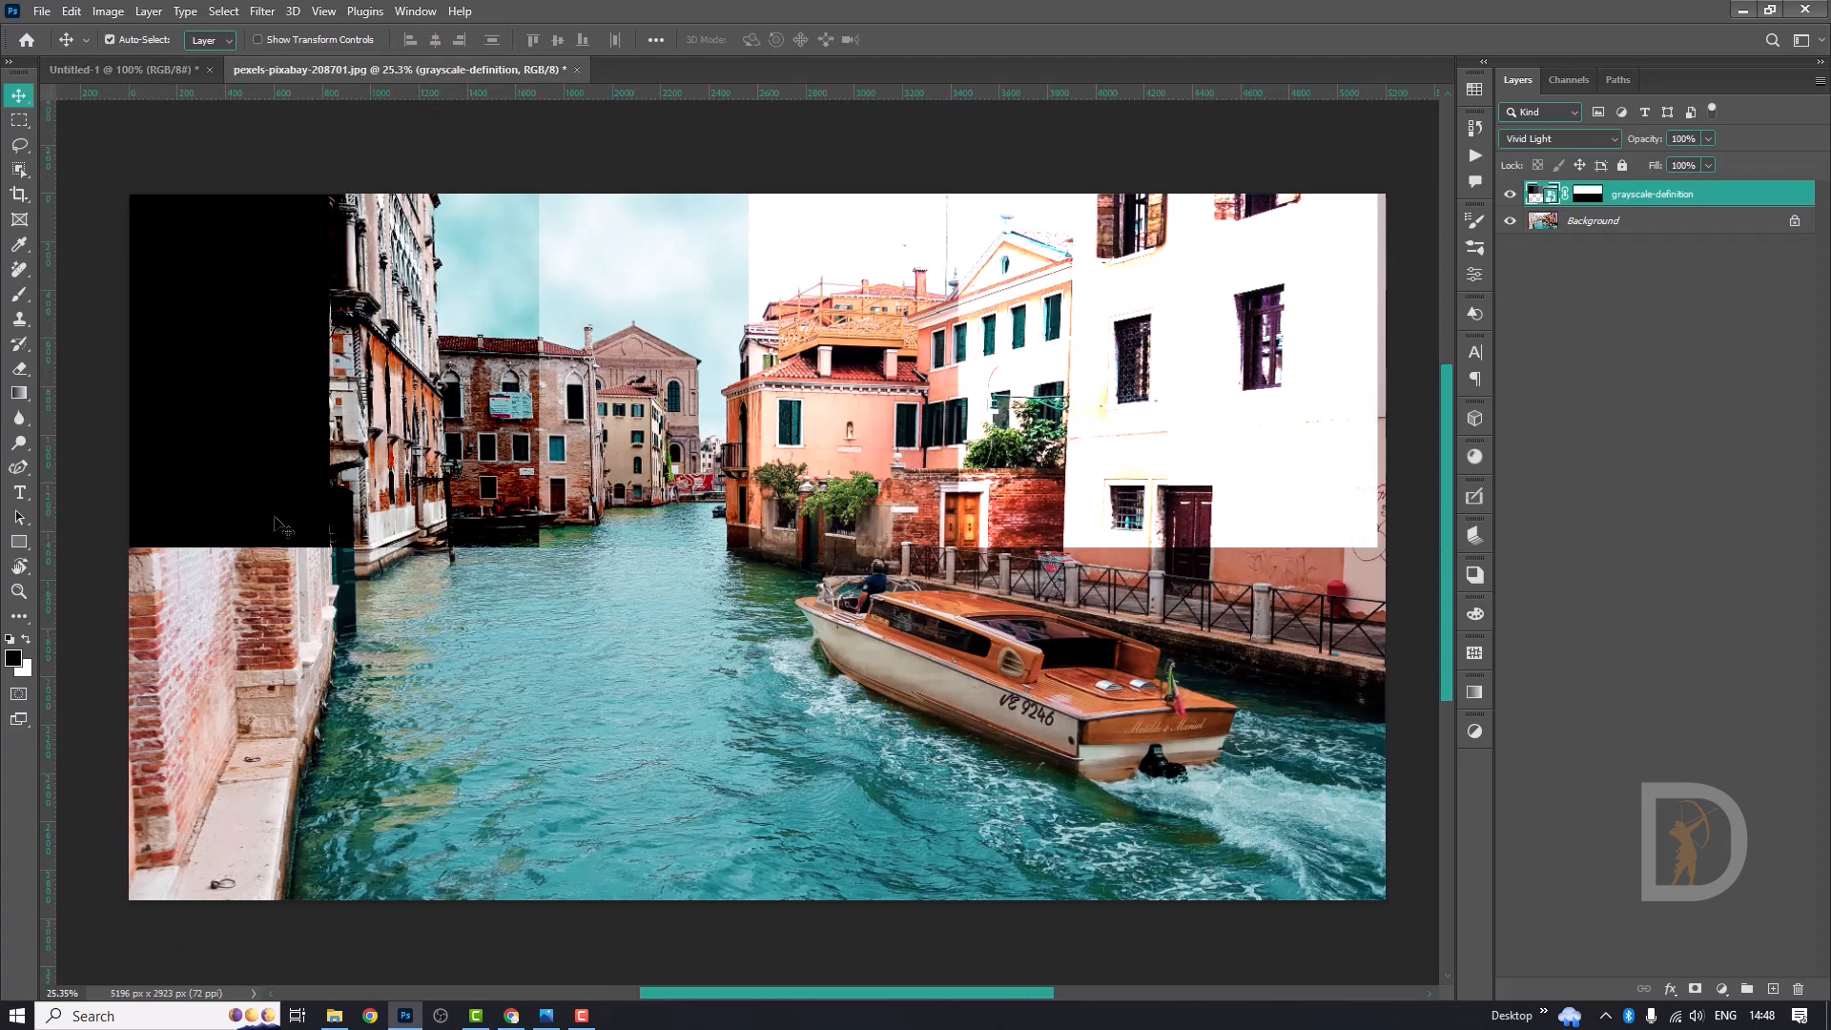
click(174, 76)
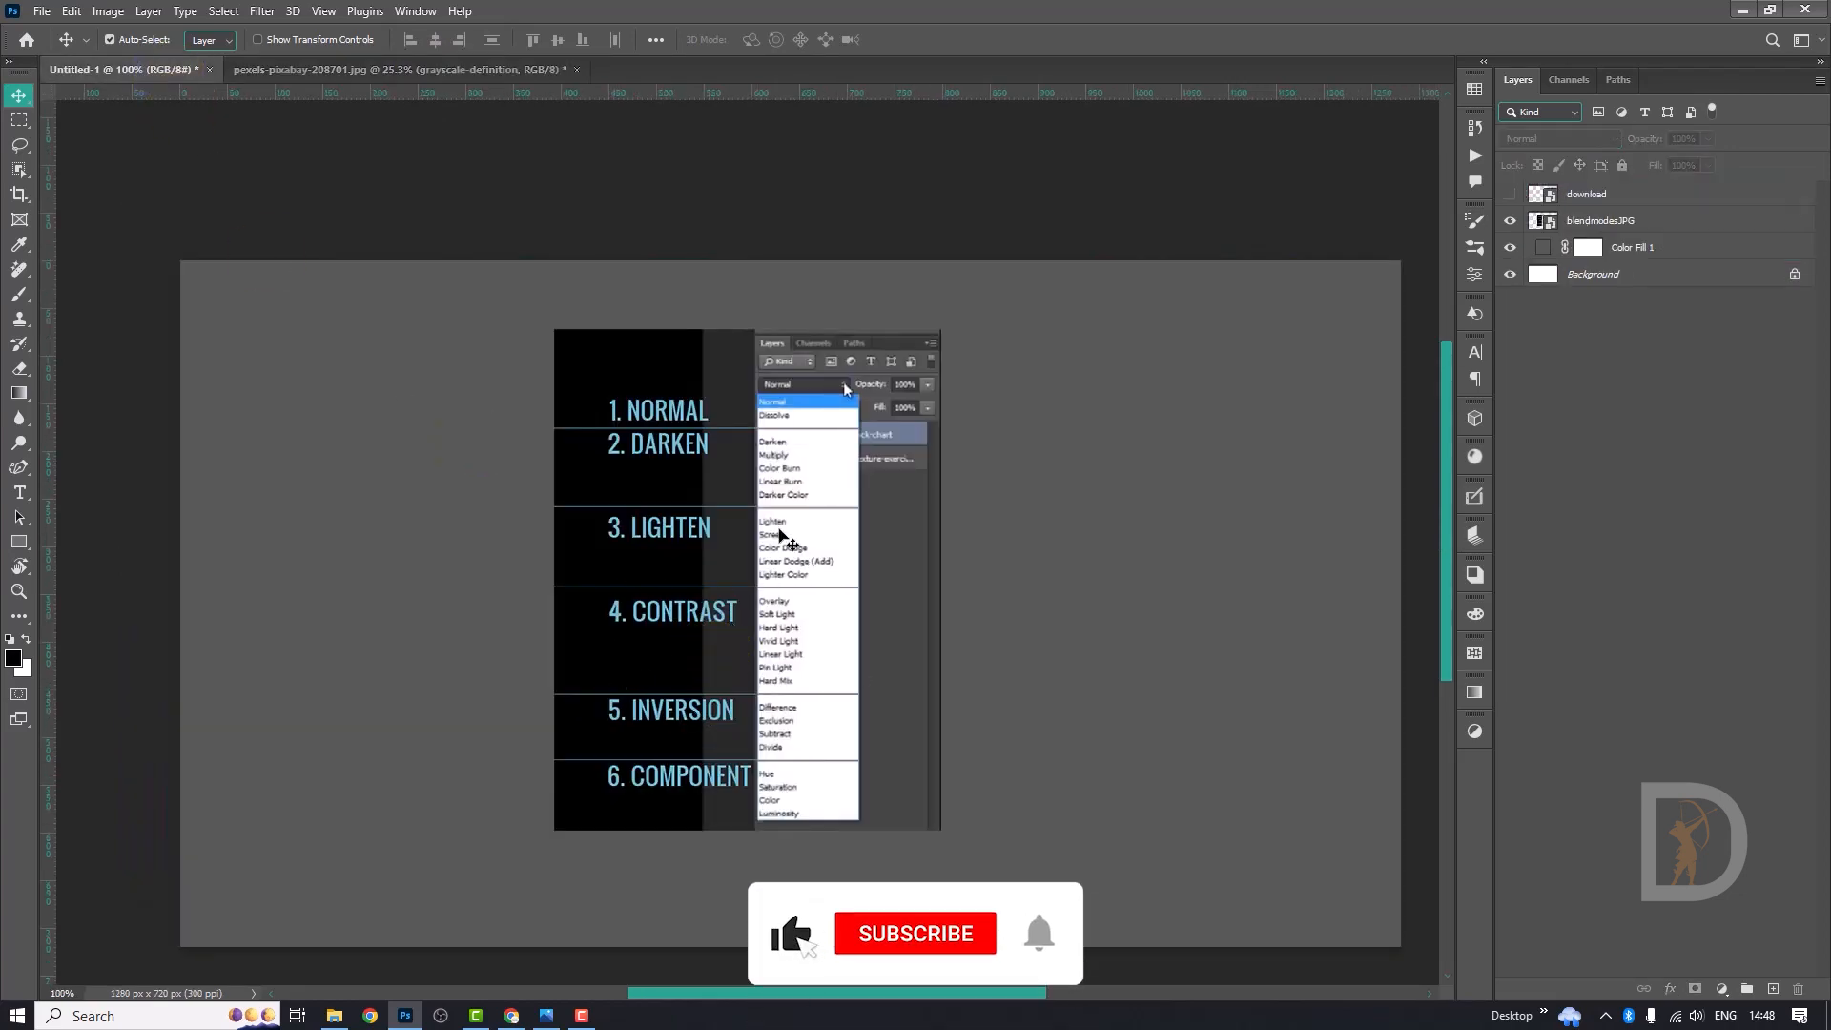
click(393, 76)
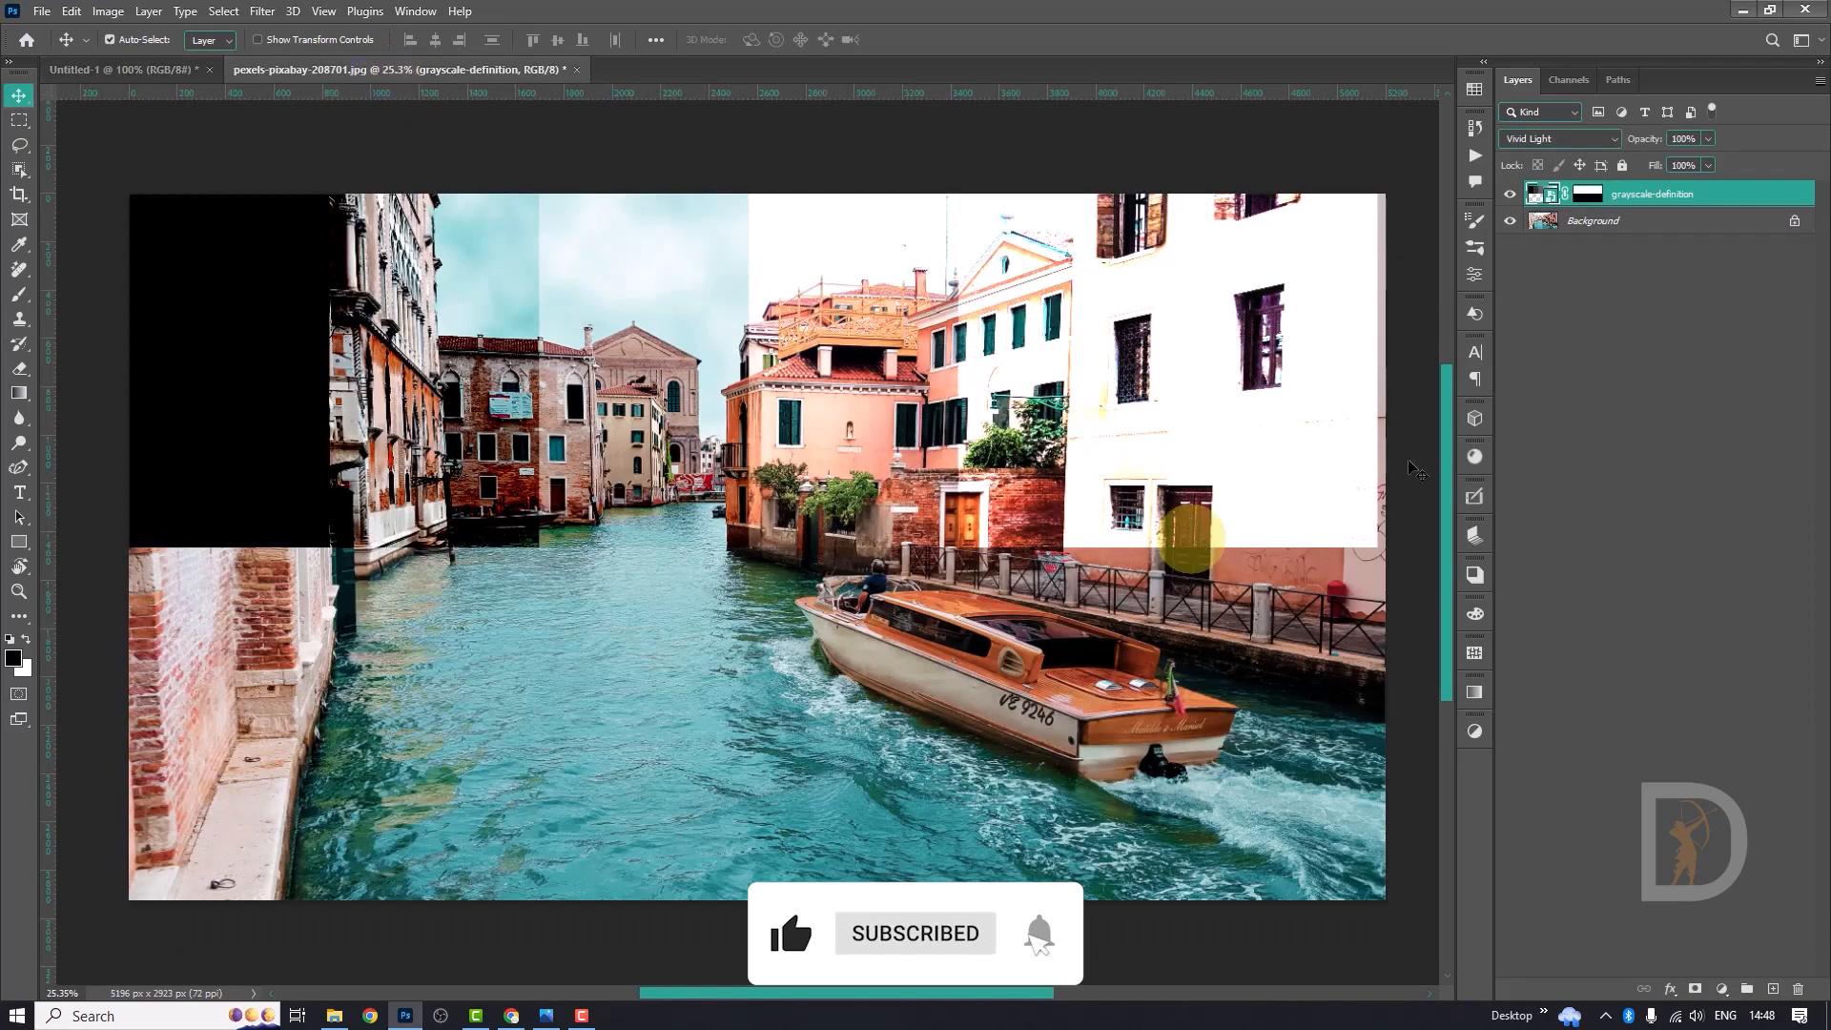
Try the Linear Light blend mode on the grayscale-definition layer and check its effect on the photo.
click(1555, 139)
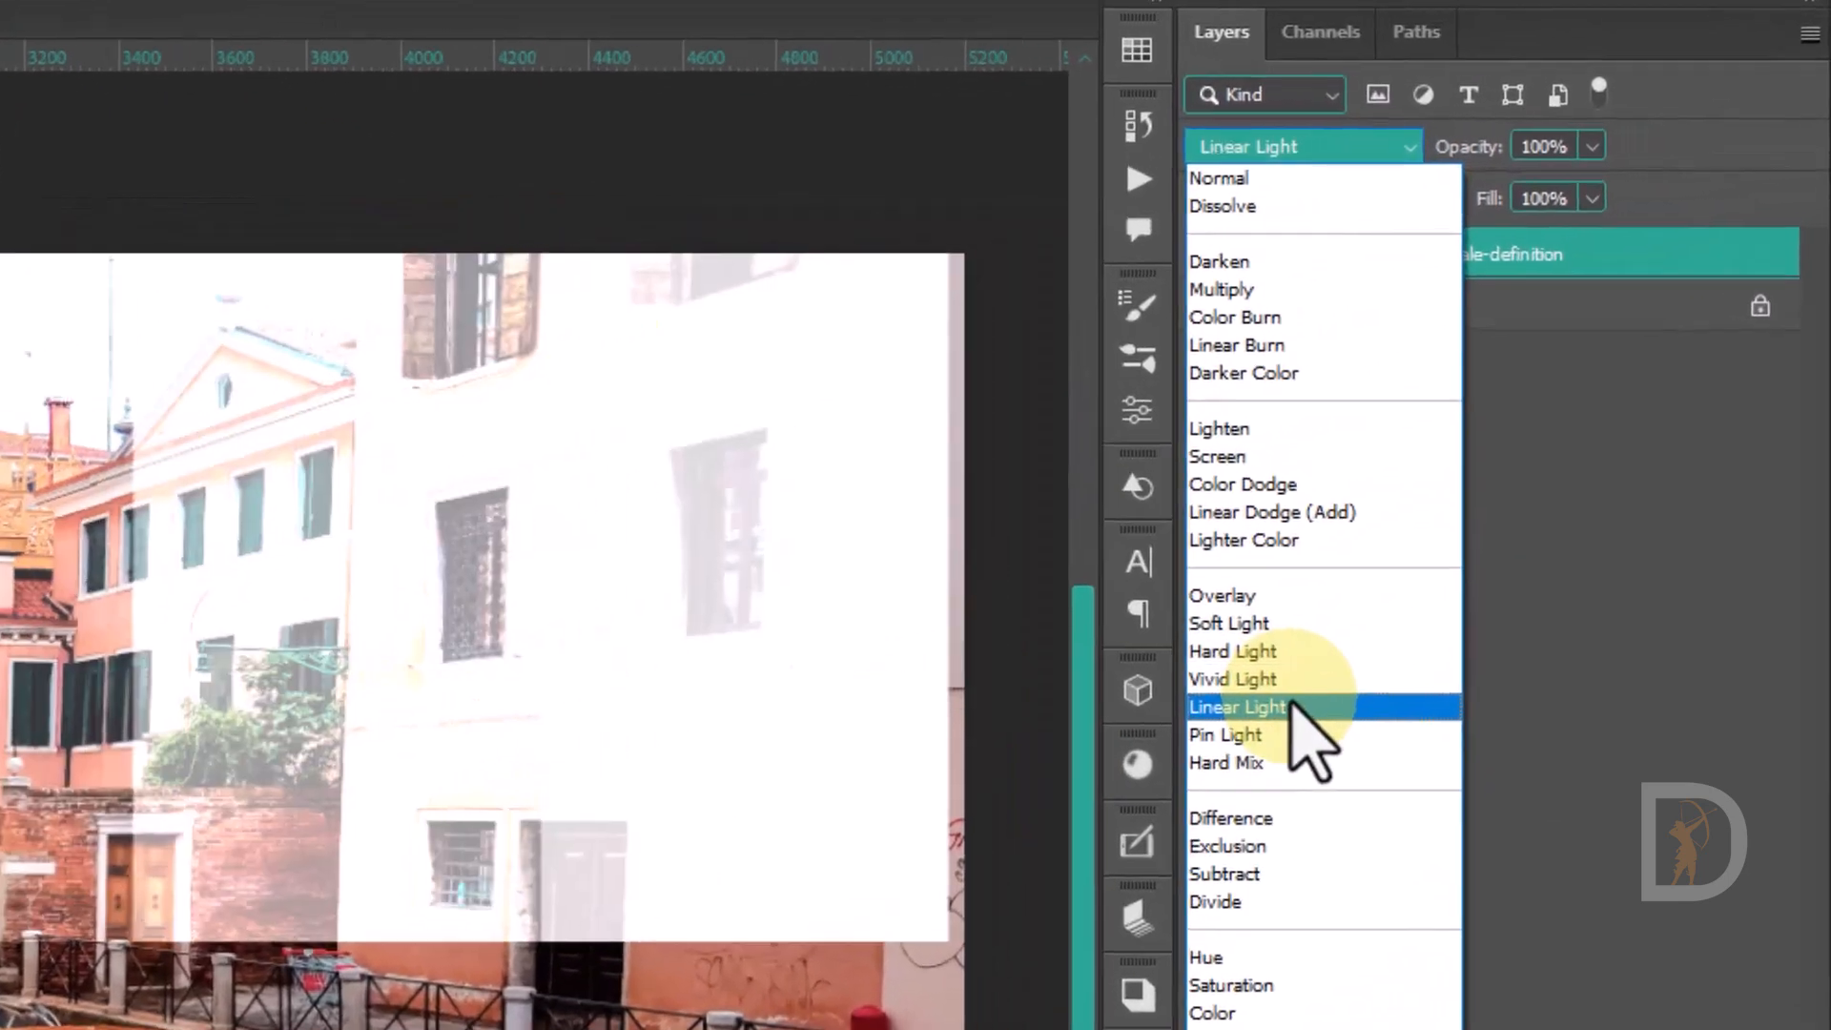
click(1277, 723)
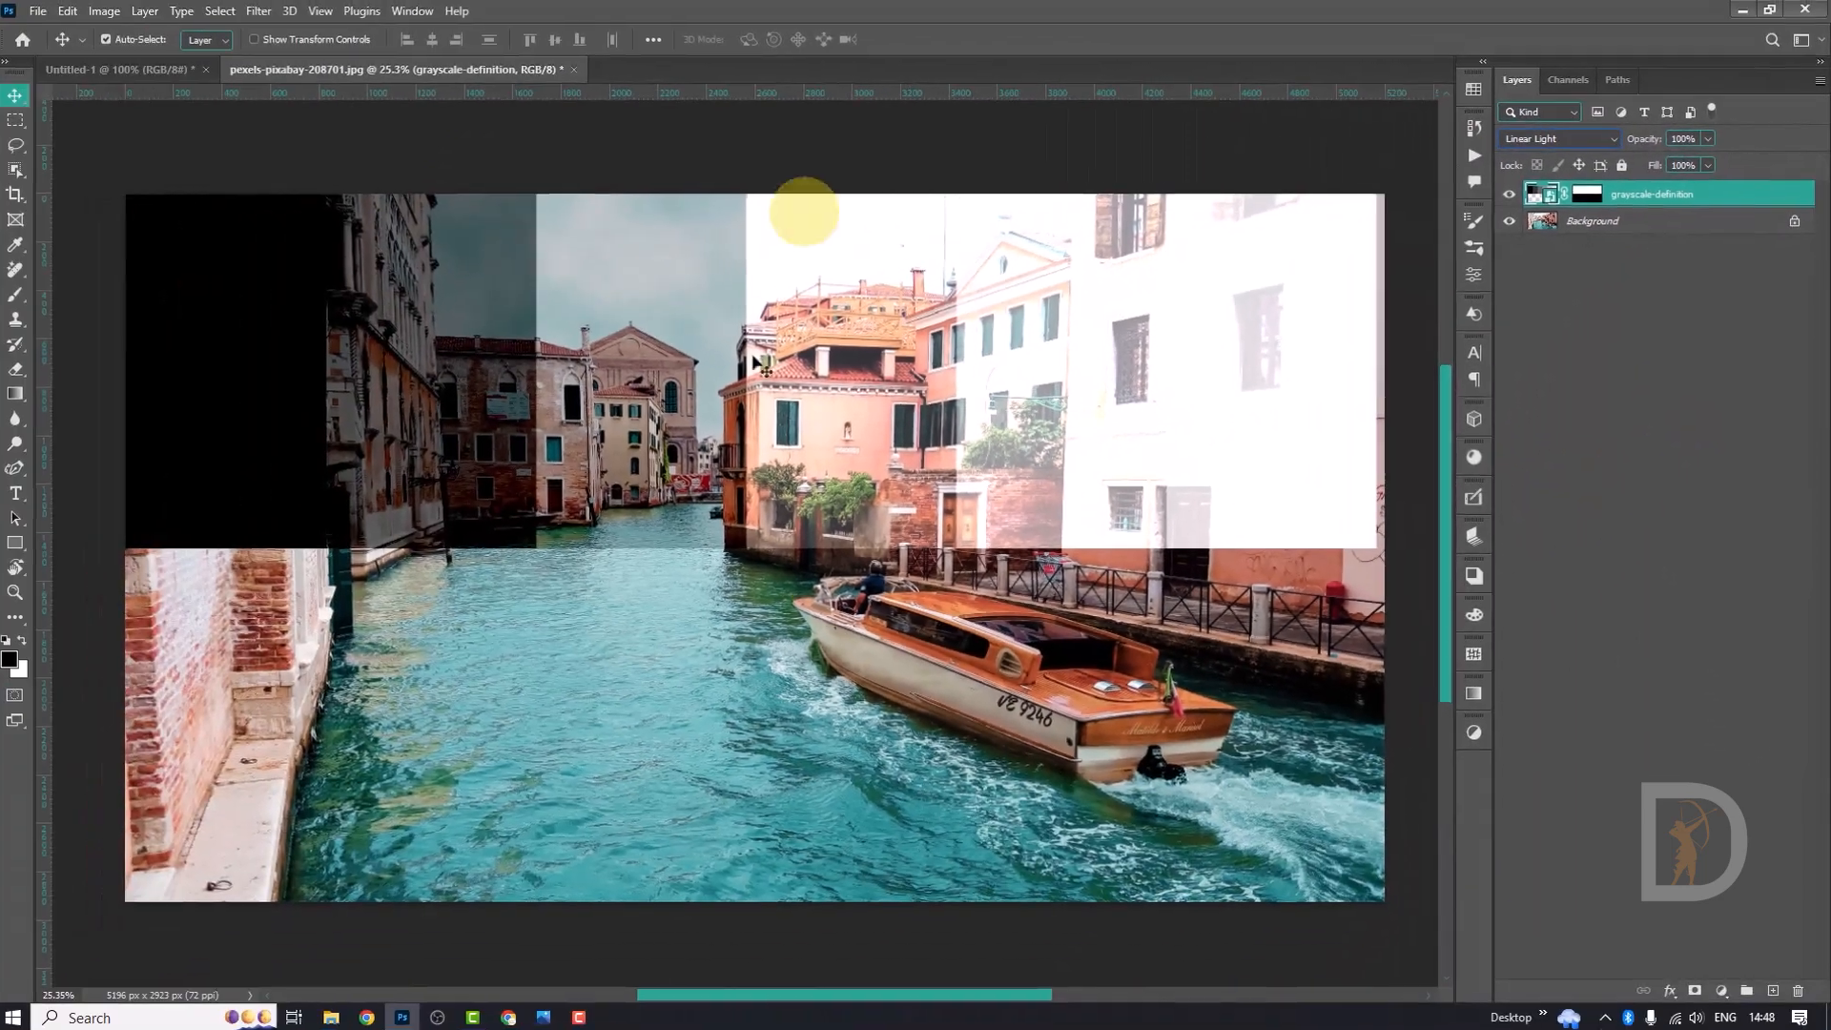
key(space)
mouse_move(826, 434)
mouse_down()
mouse_move(821, 381)
mouse_move(822, 421)
mouse_up()
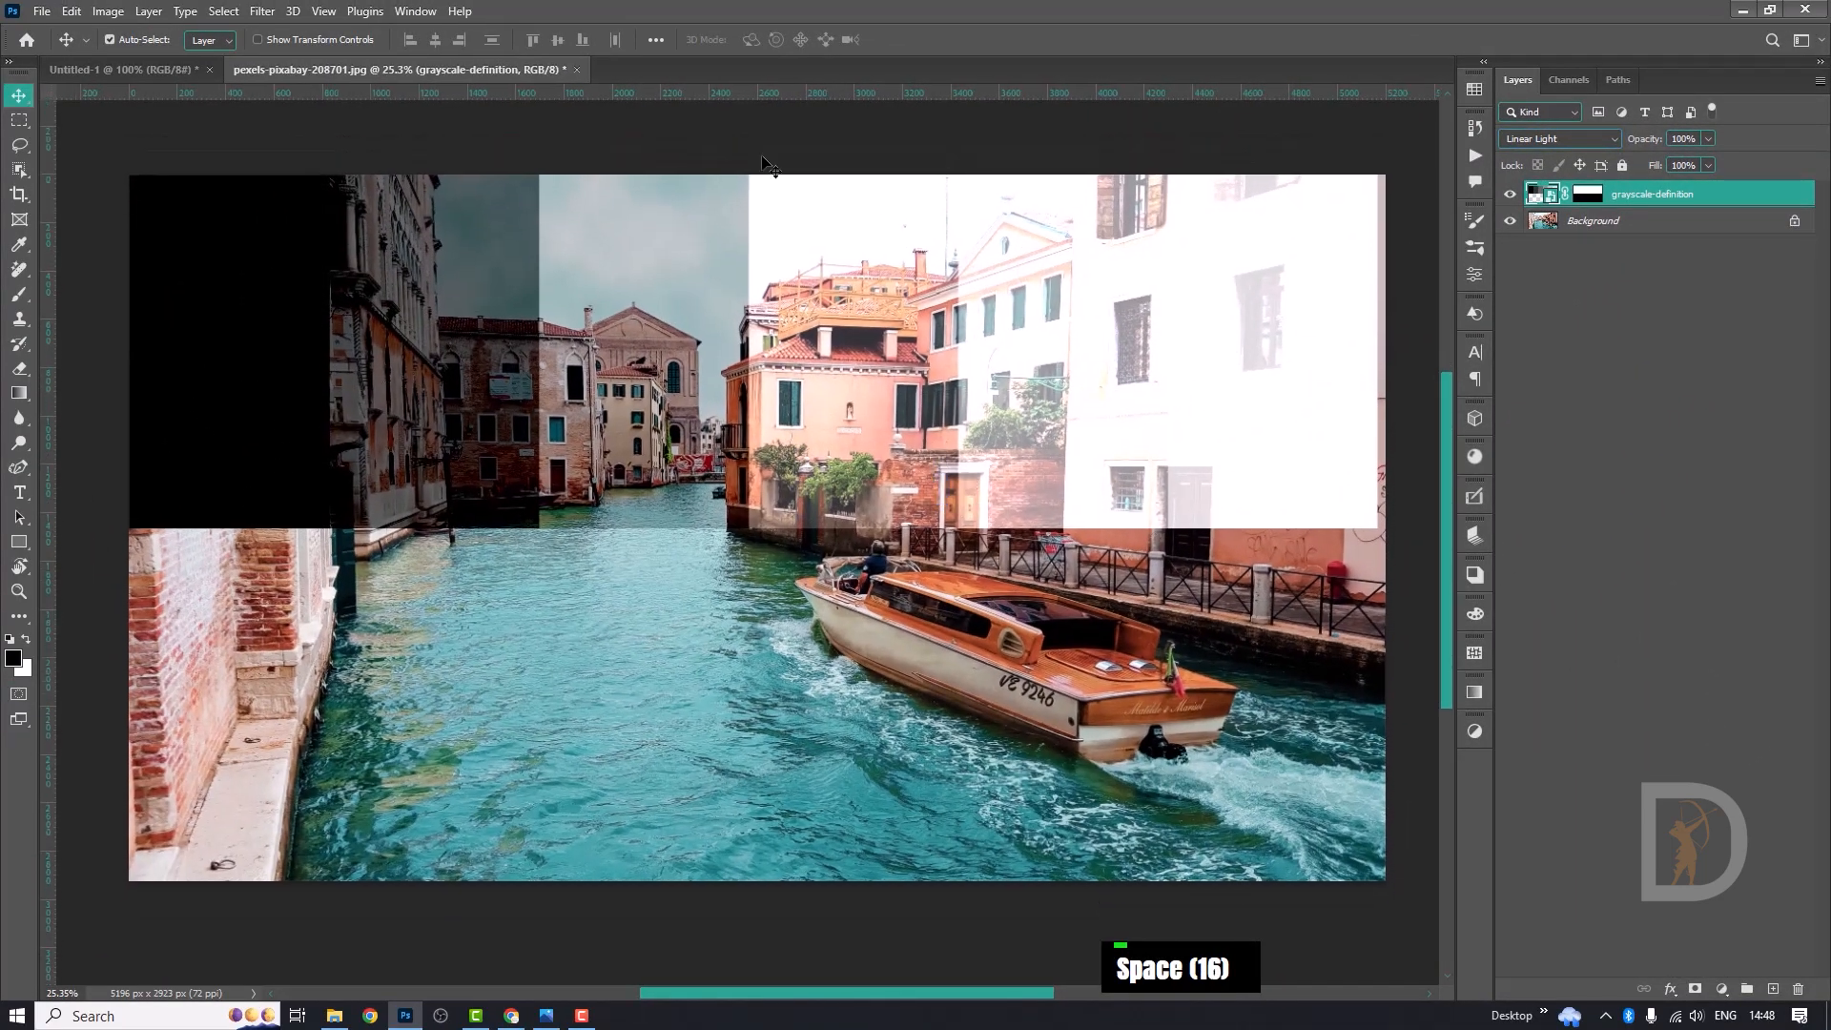
Try the Pin Light blend mode and after it Hard Mix on the grayscale-definition layer.
click(1545, 138)
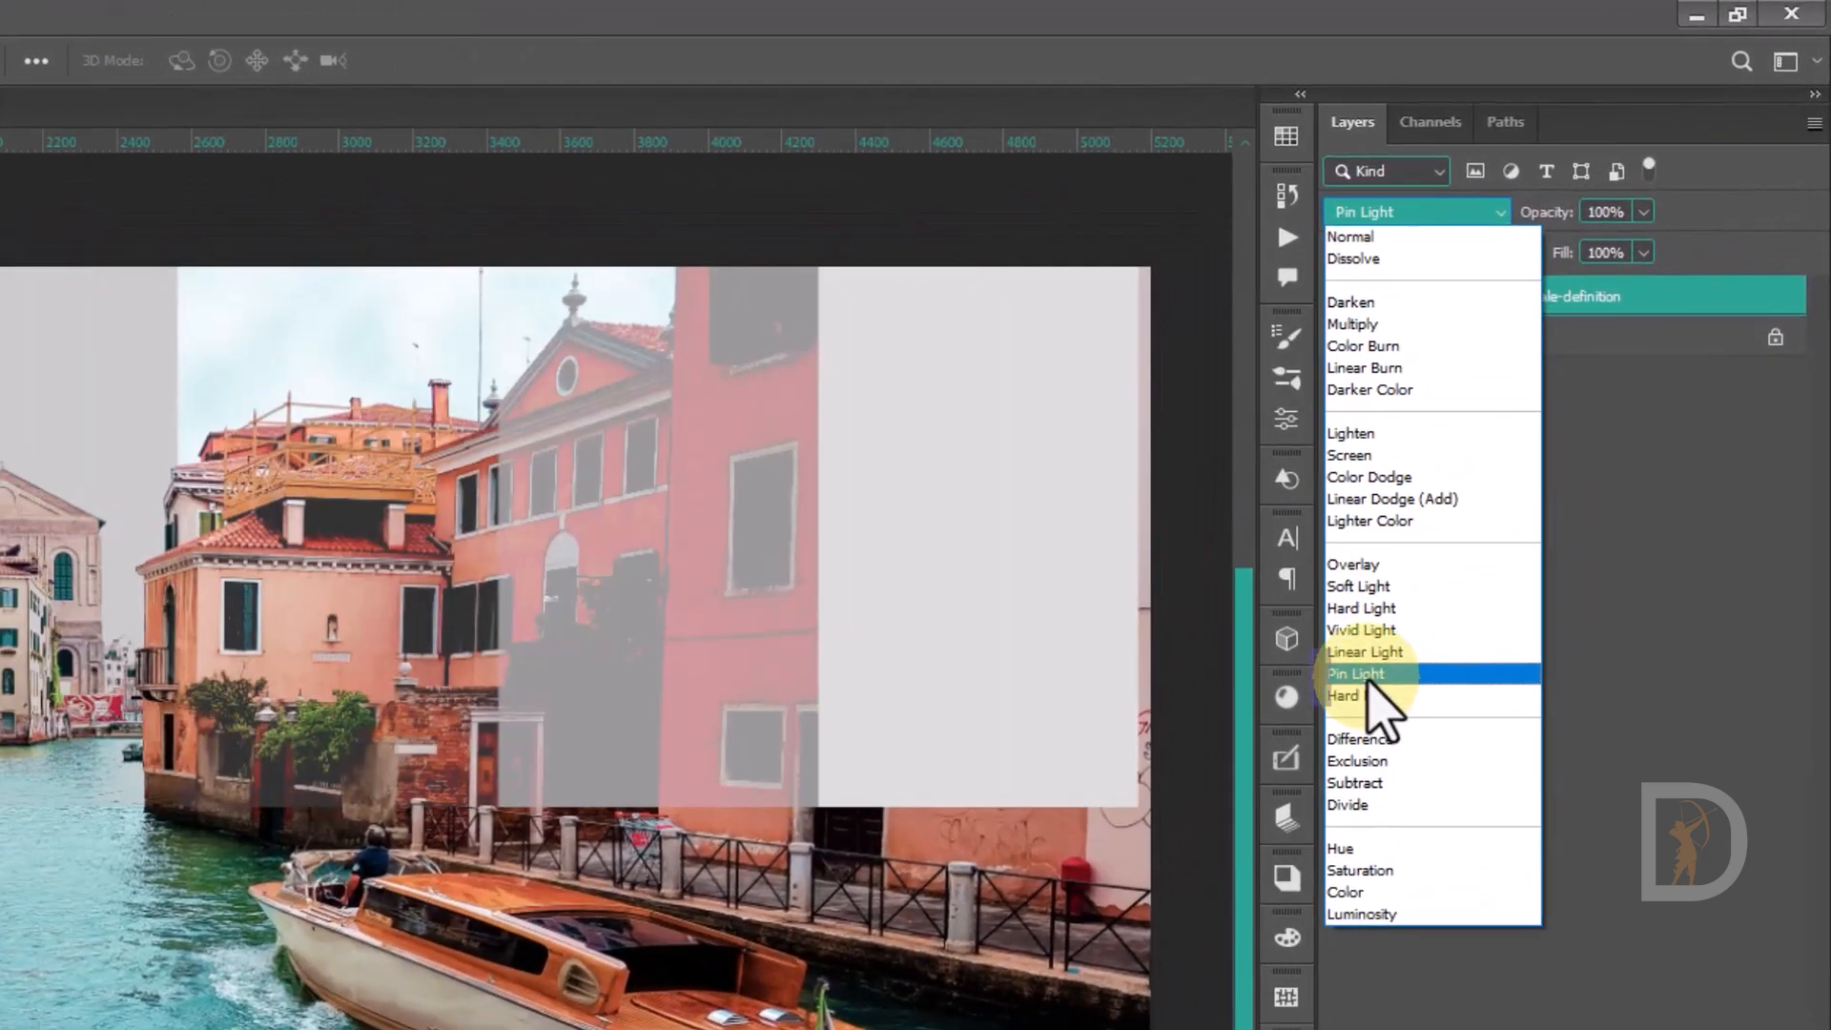
click(1371, 676)
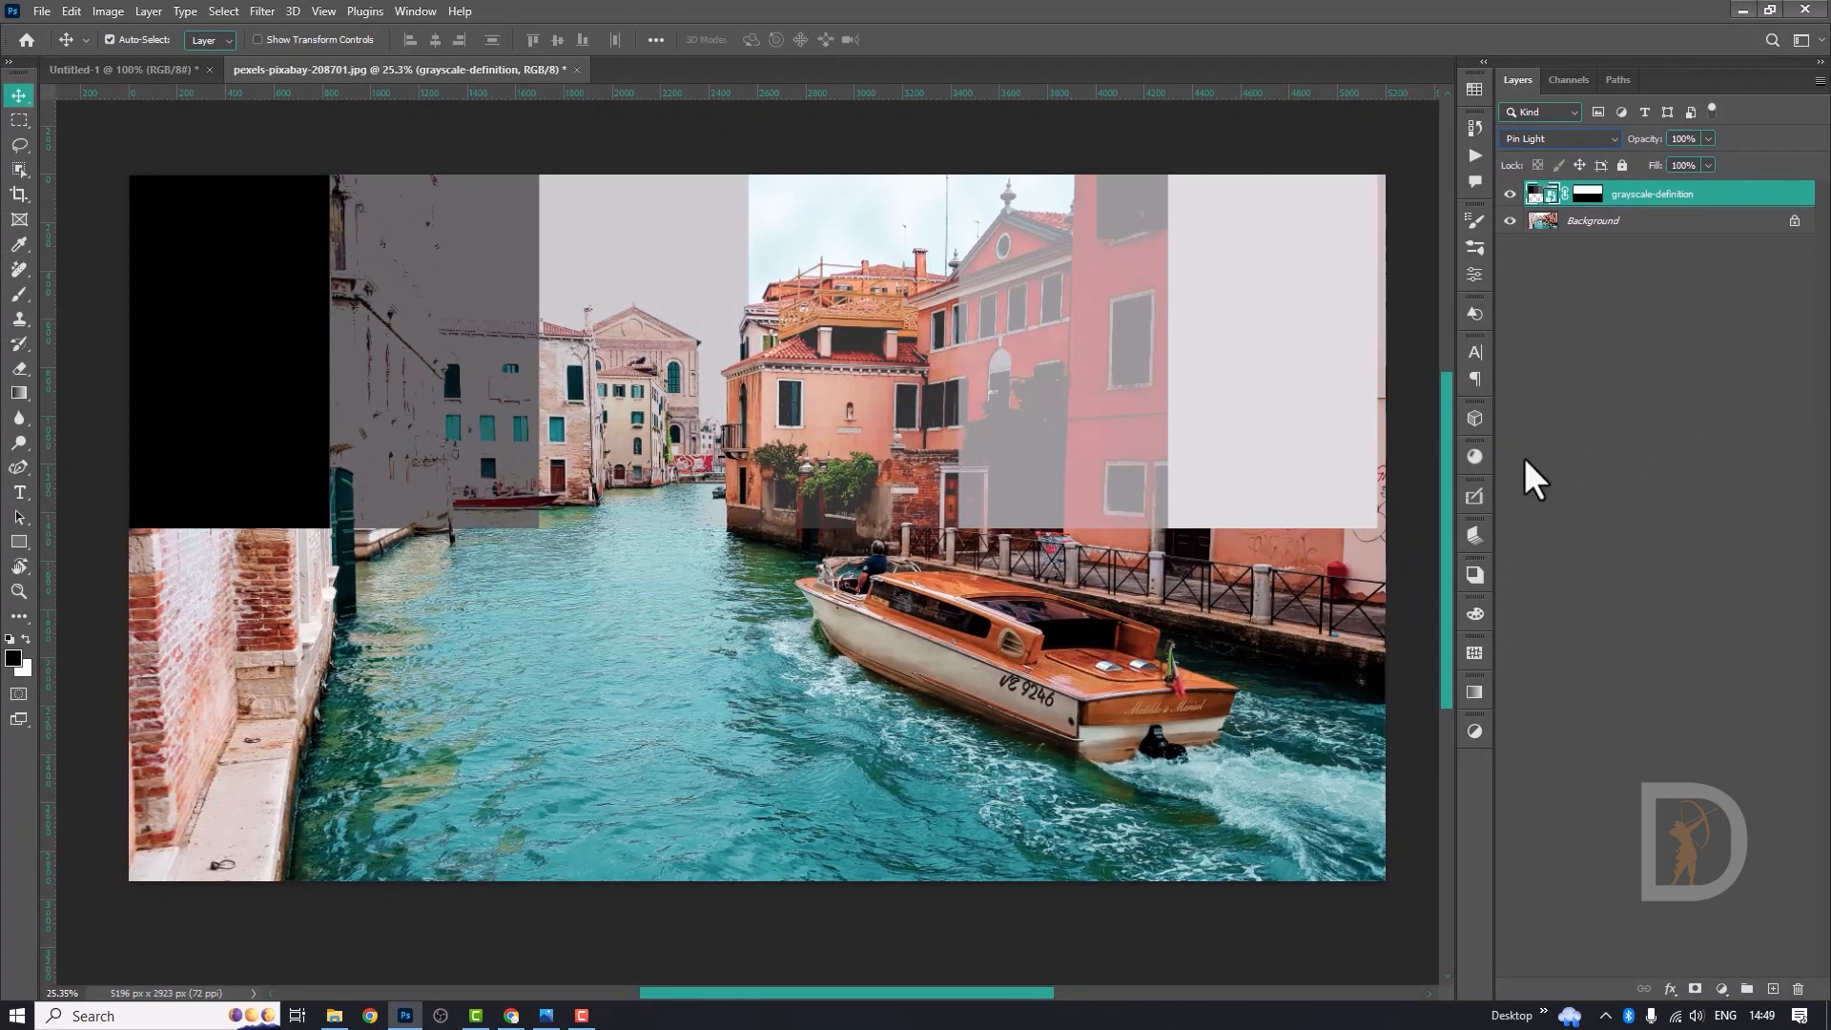
click(1539, 145)
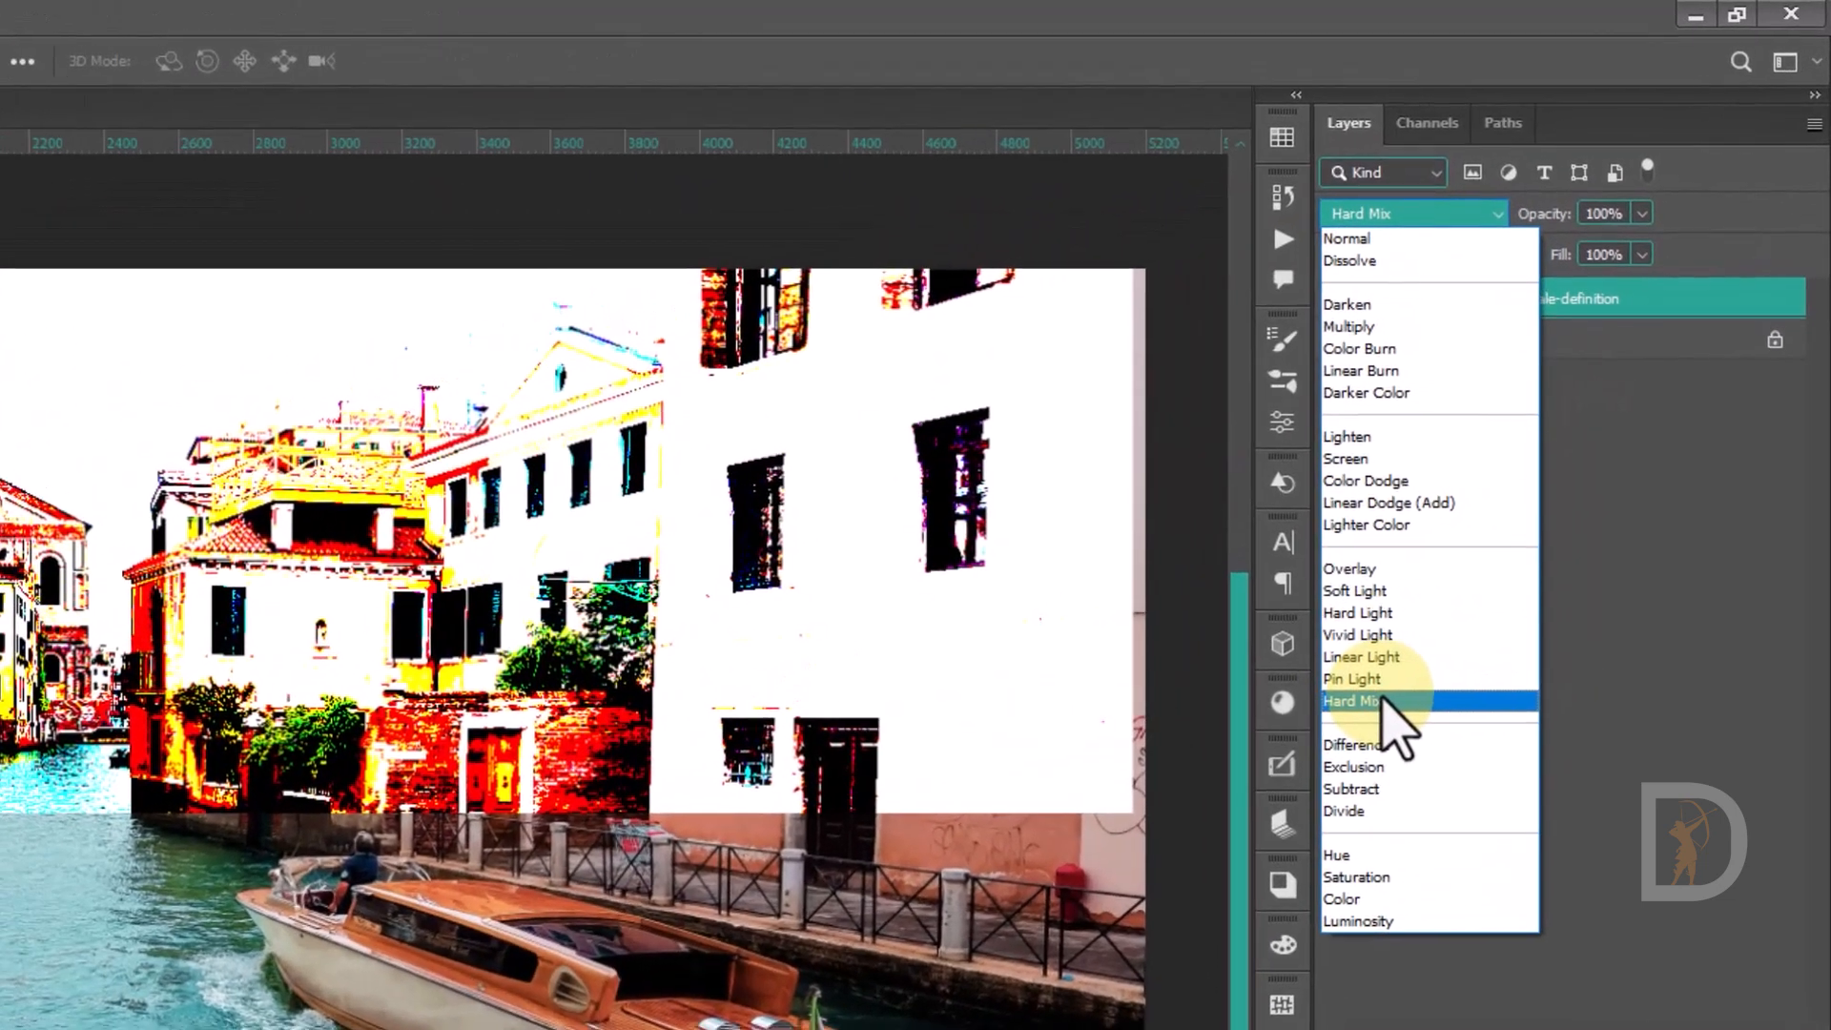
click(1474, 549)
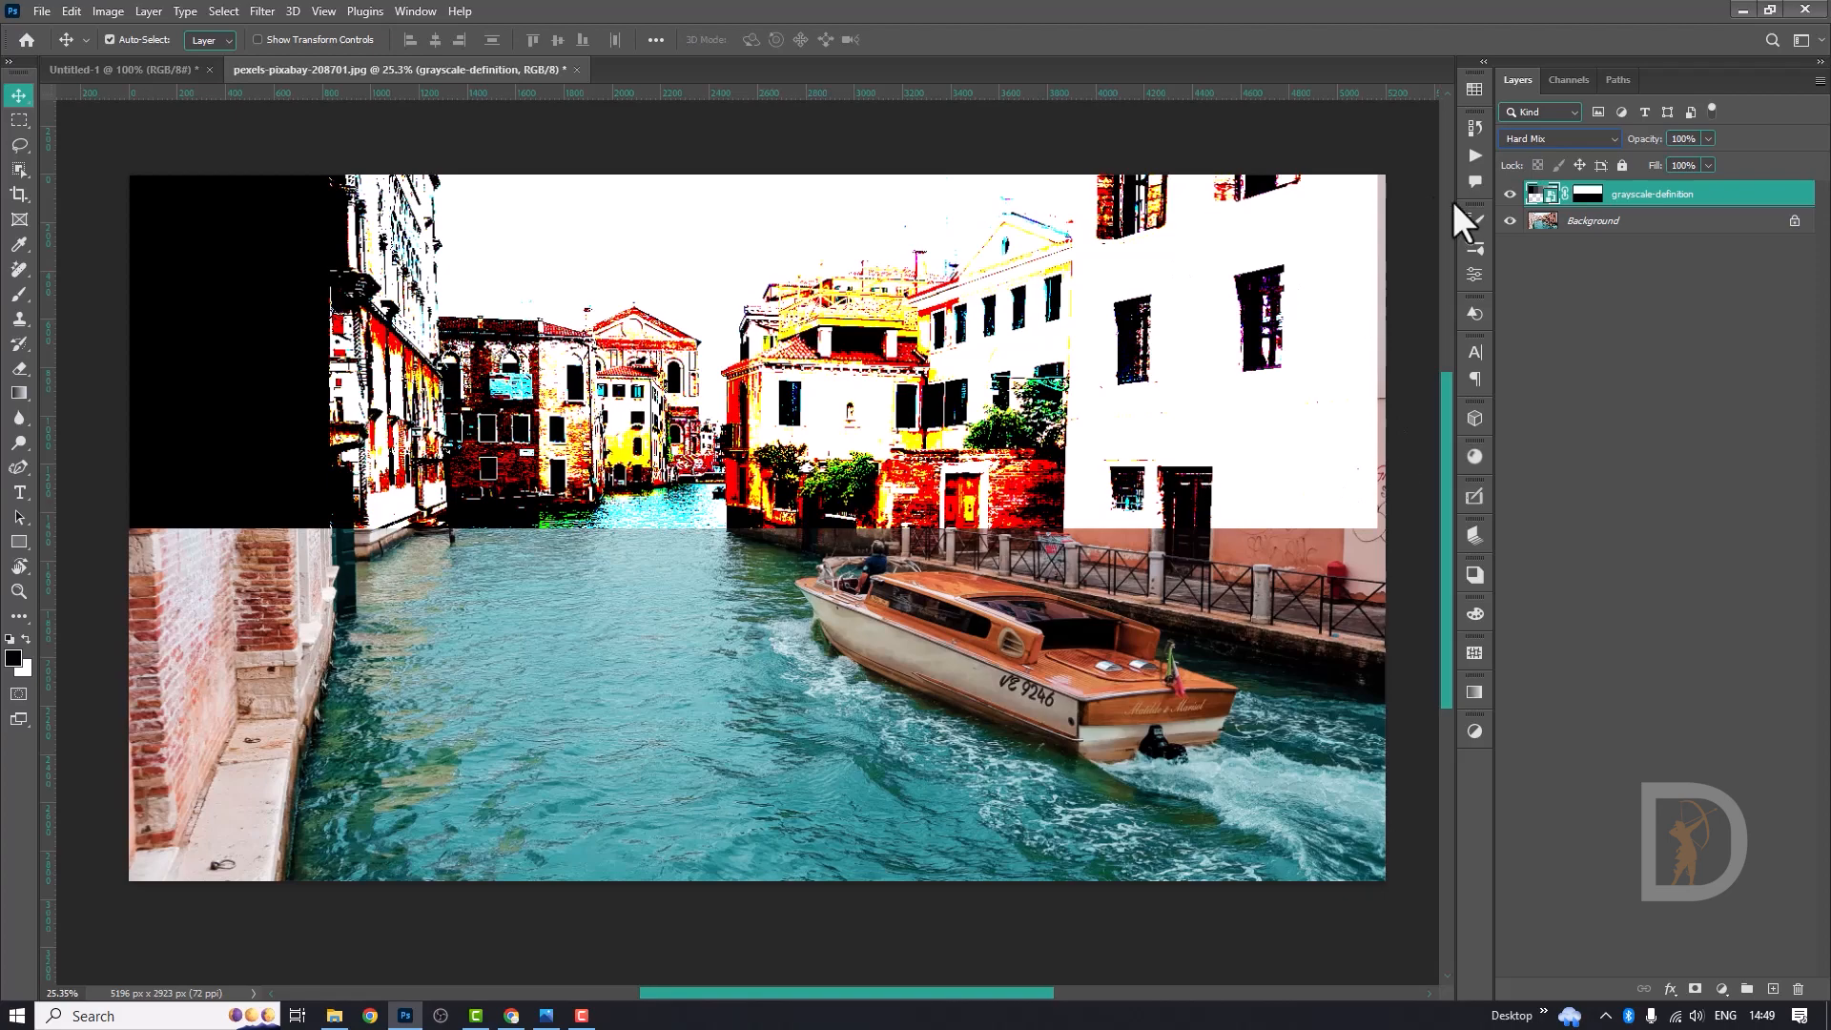
Try the Difference blend mode on the grayscale-definition layer and inspect its effect on the canal photo.
click(1532, 141)
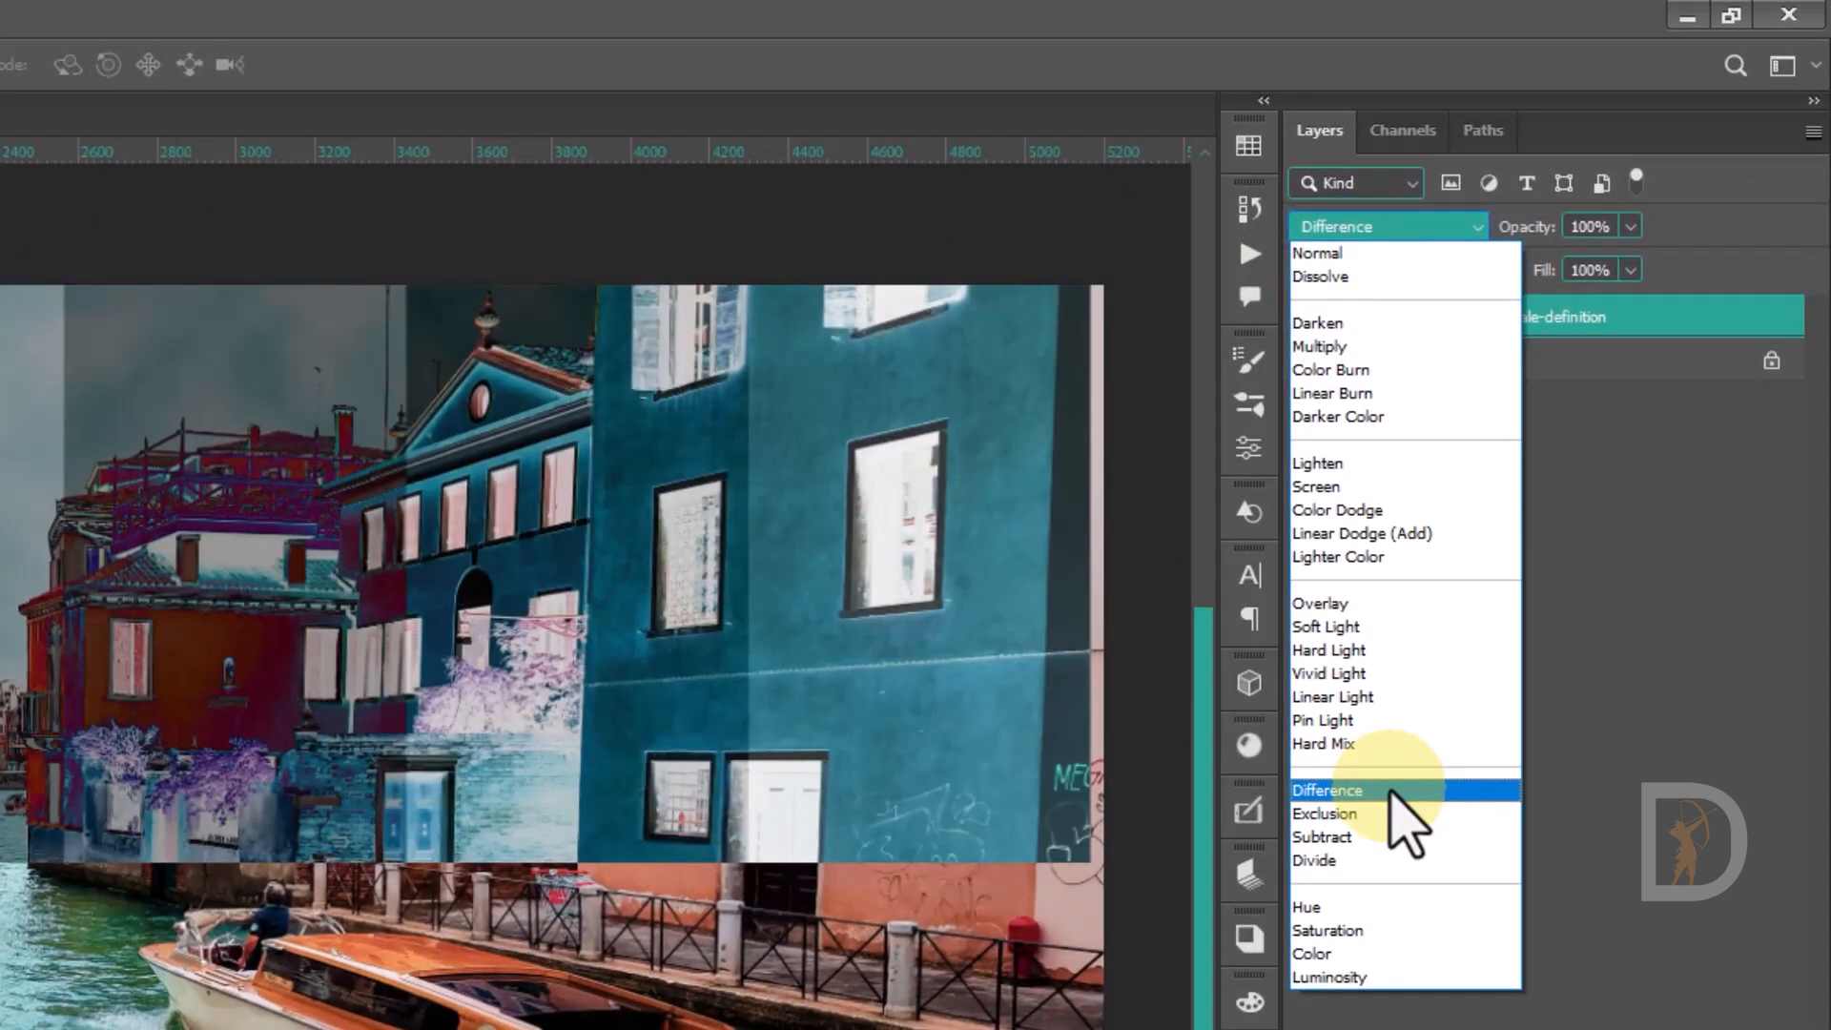
click(1391, 791)
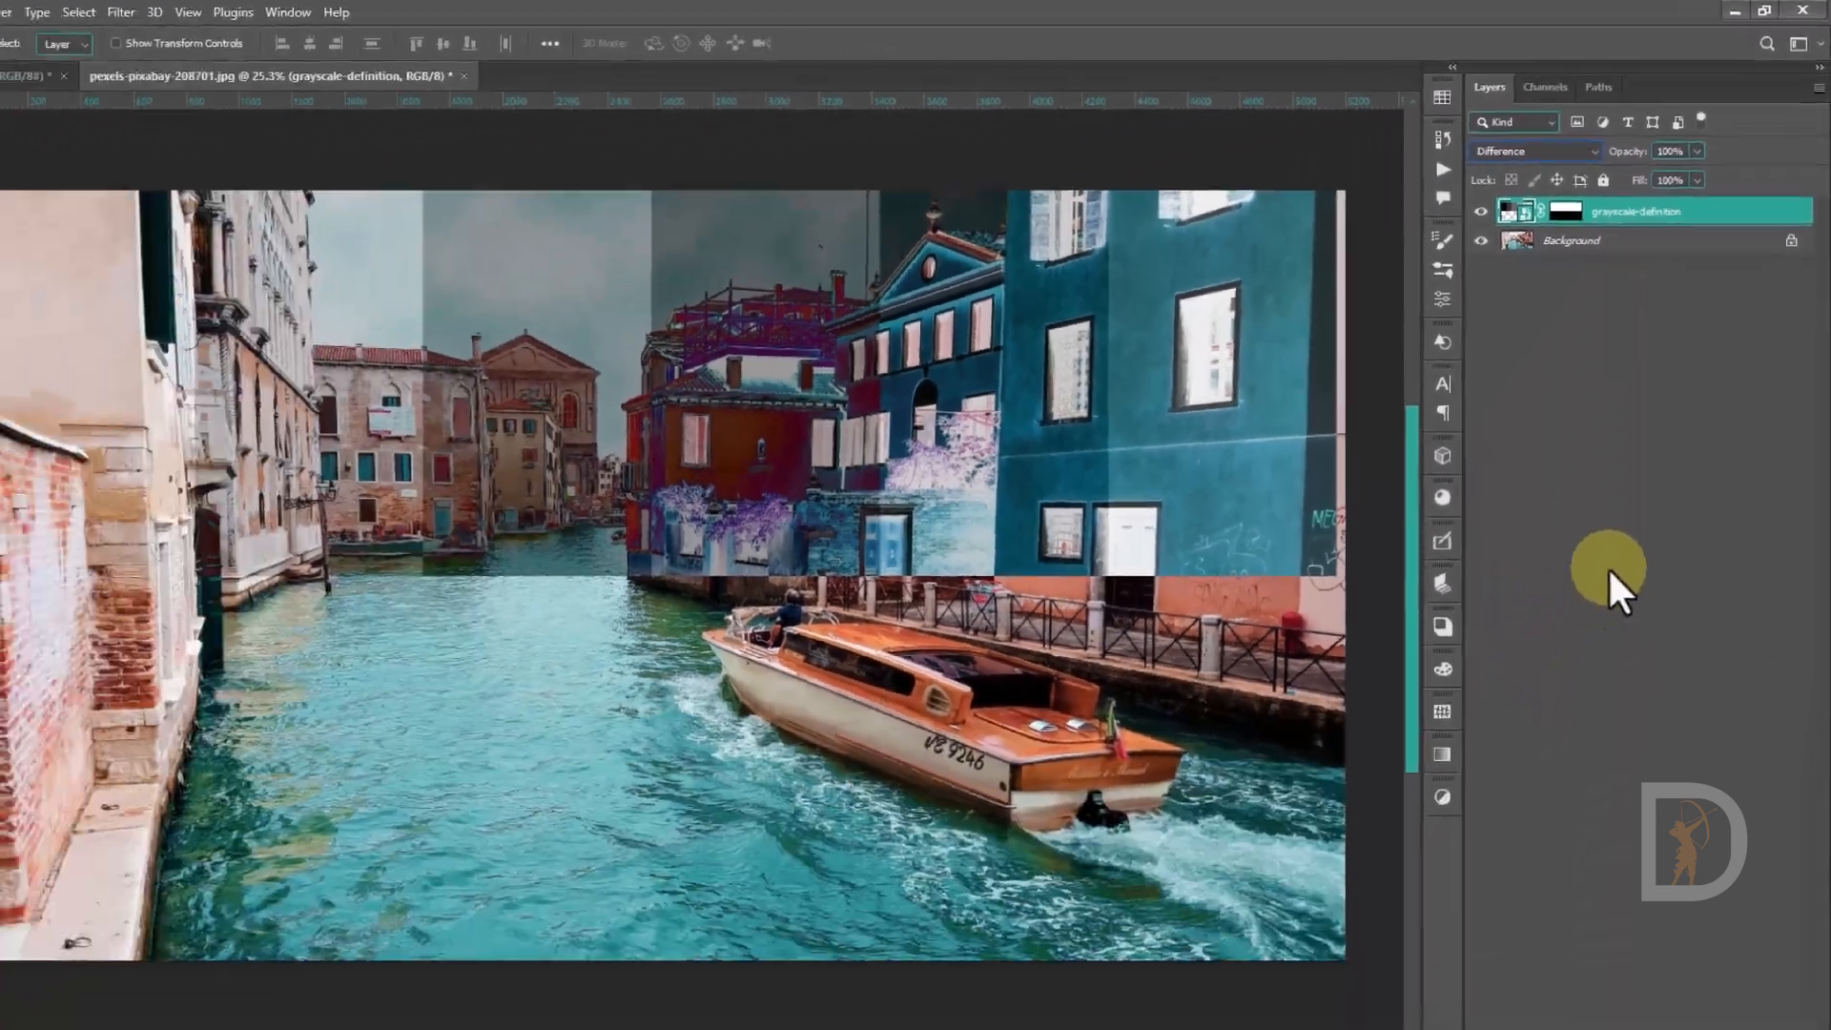
key(space)
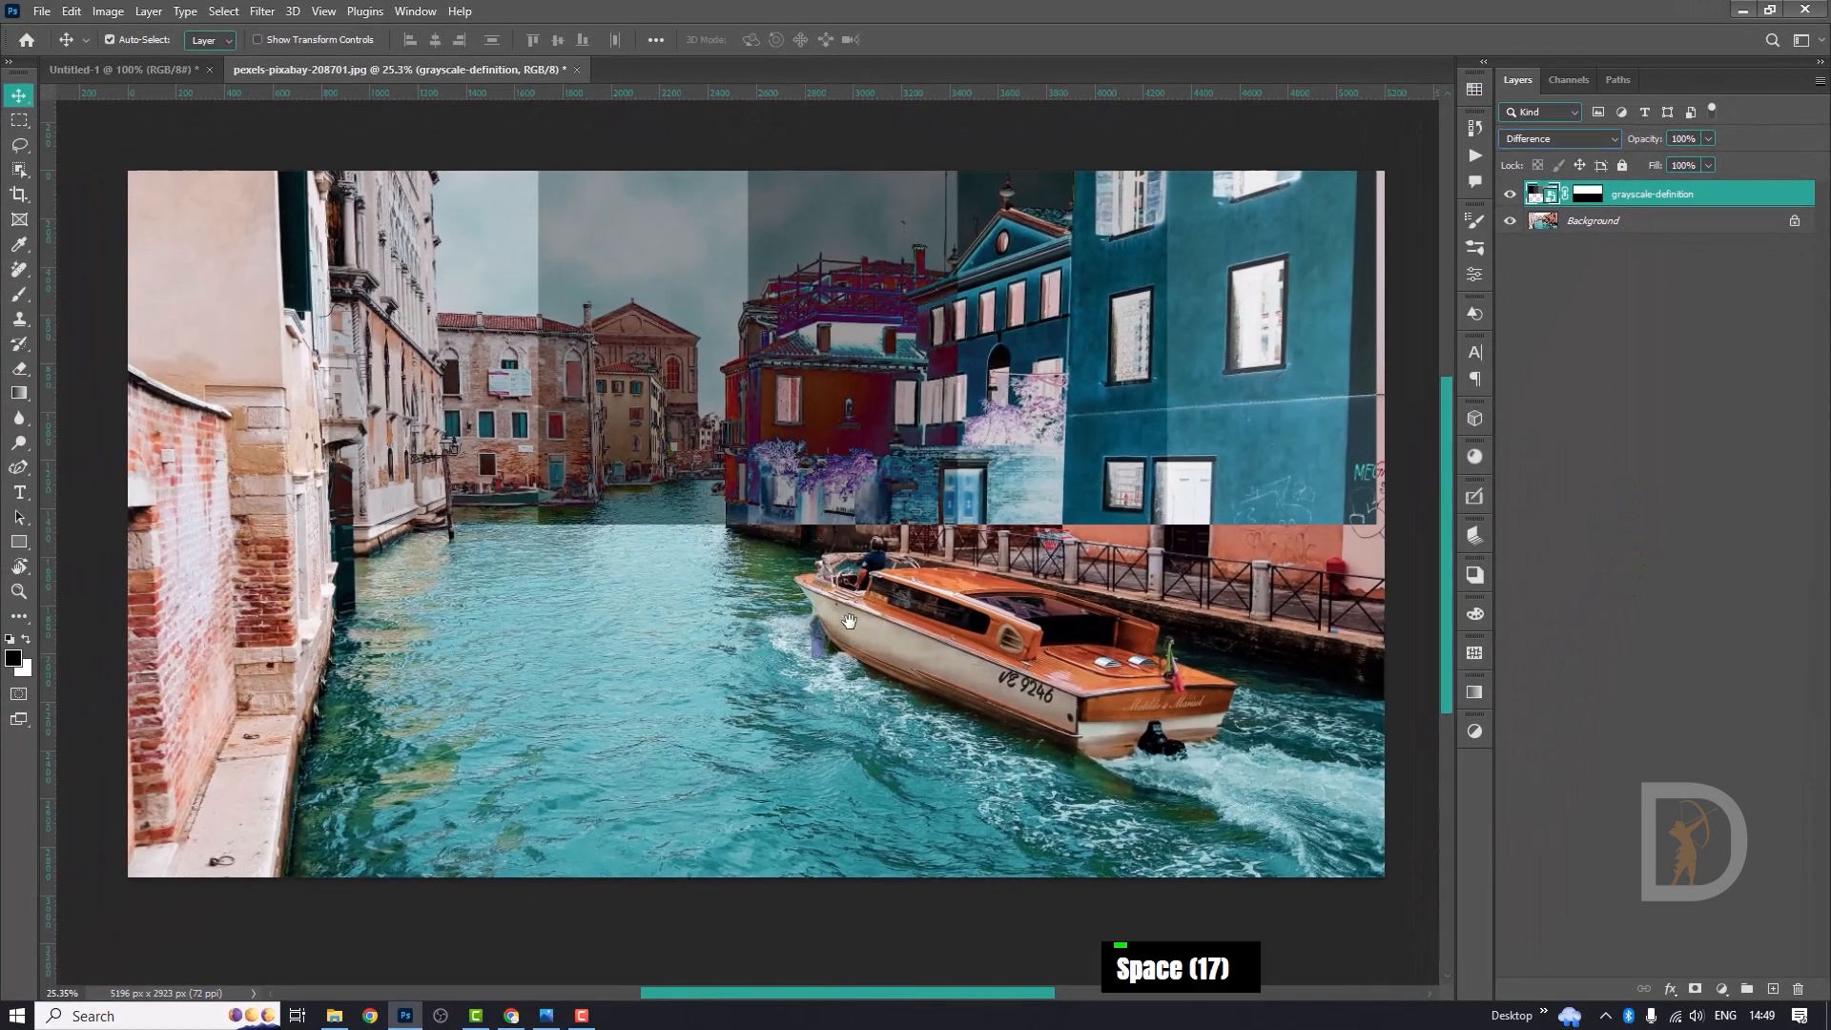
drag(1086, 480, 1078, 459)
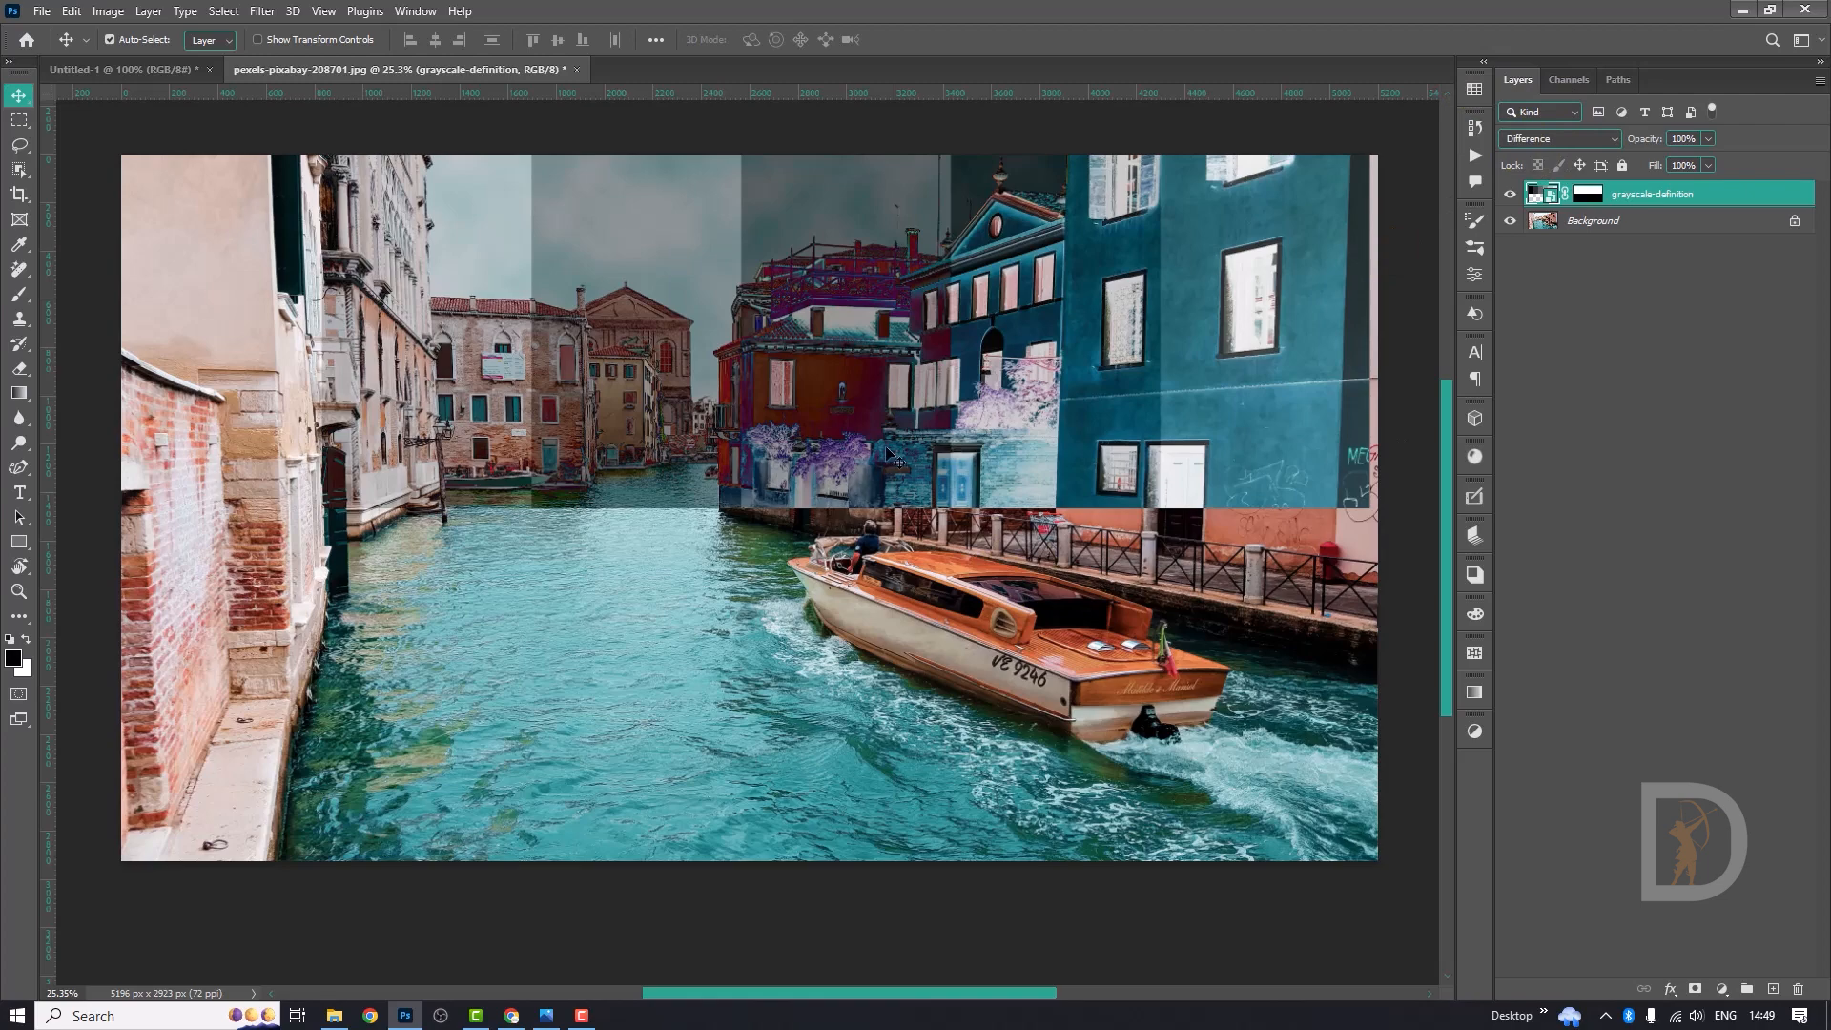
Try the Exclusion blend mode and after it Subtract on the grayscale-definition layer.
click(1520, 139)
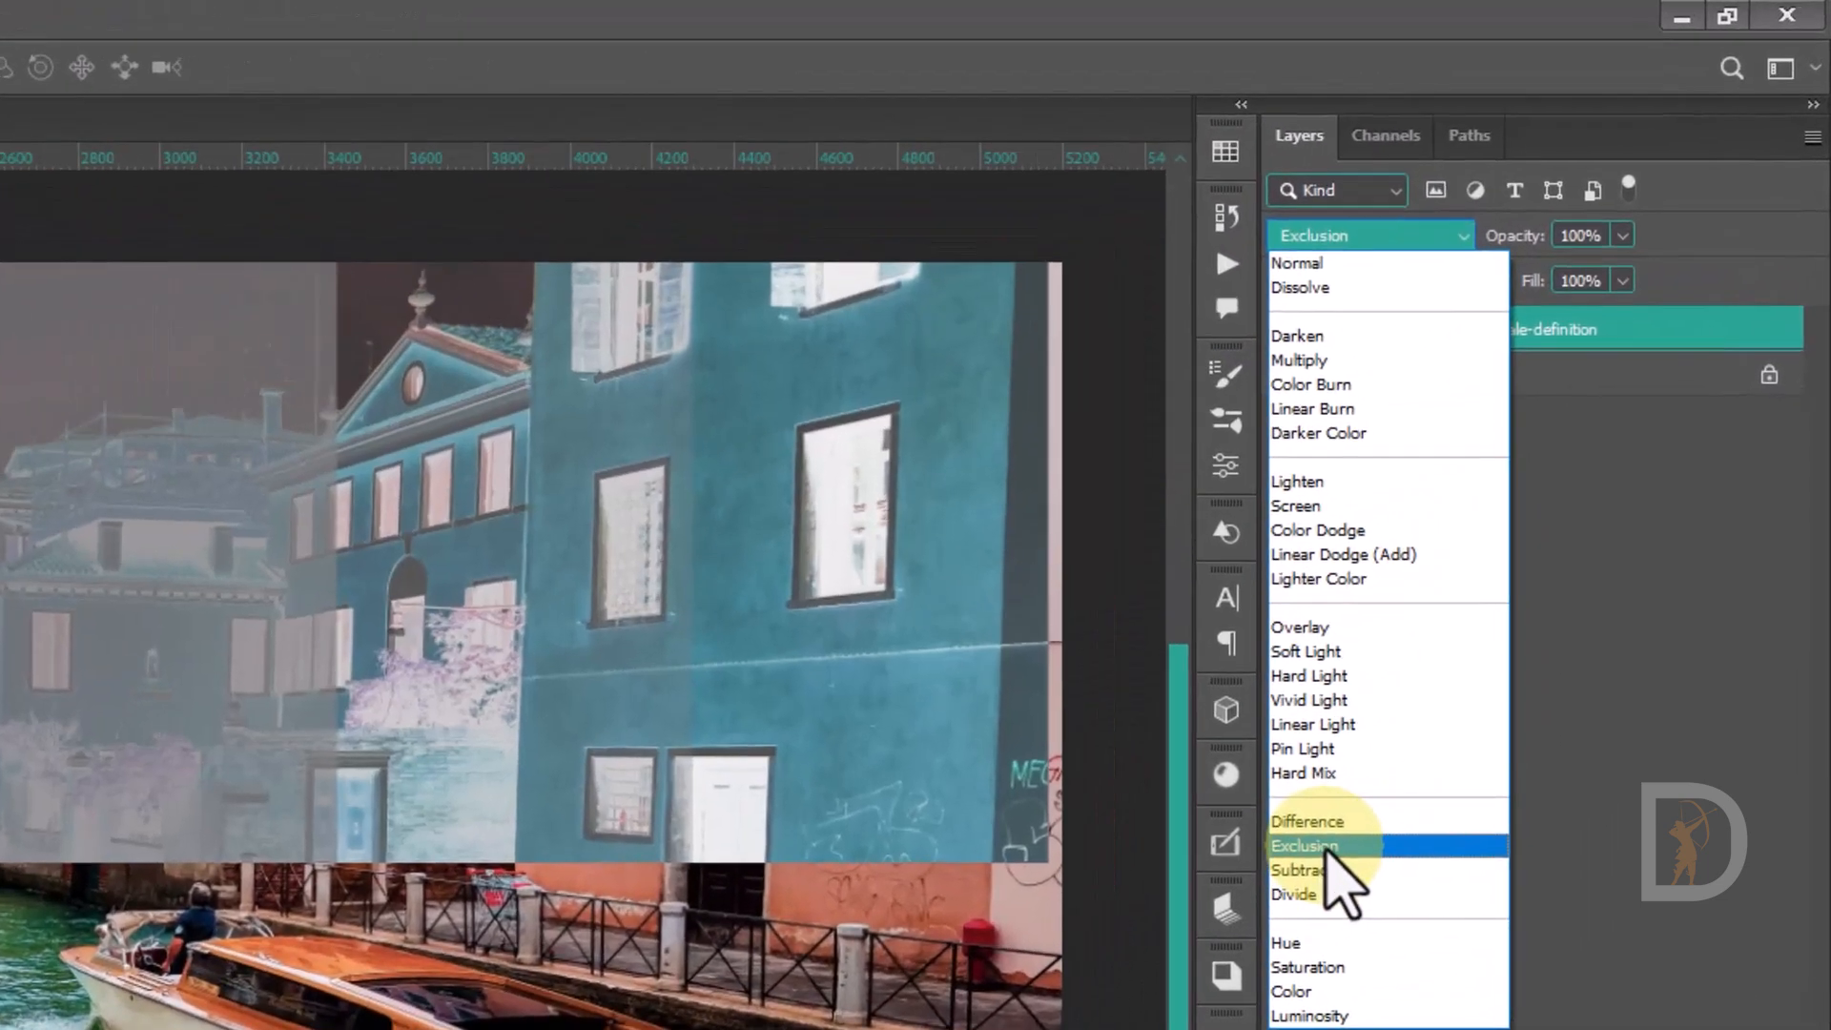
click(1451, 611)
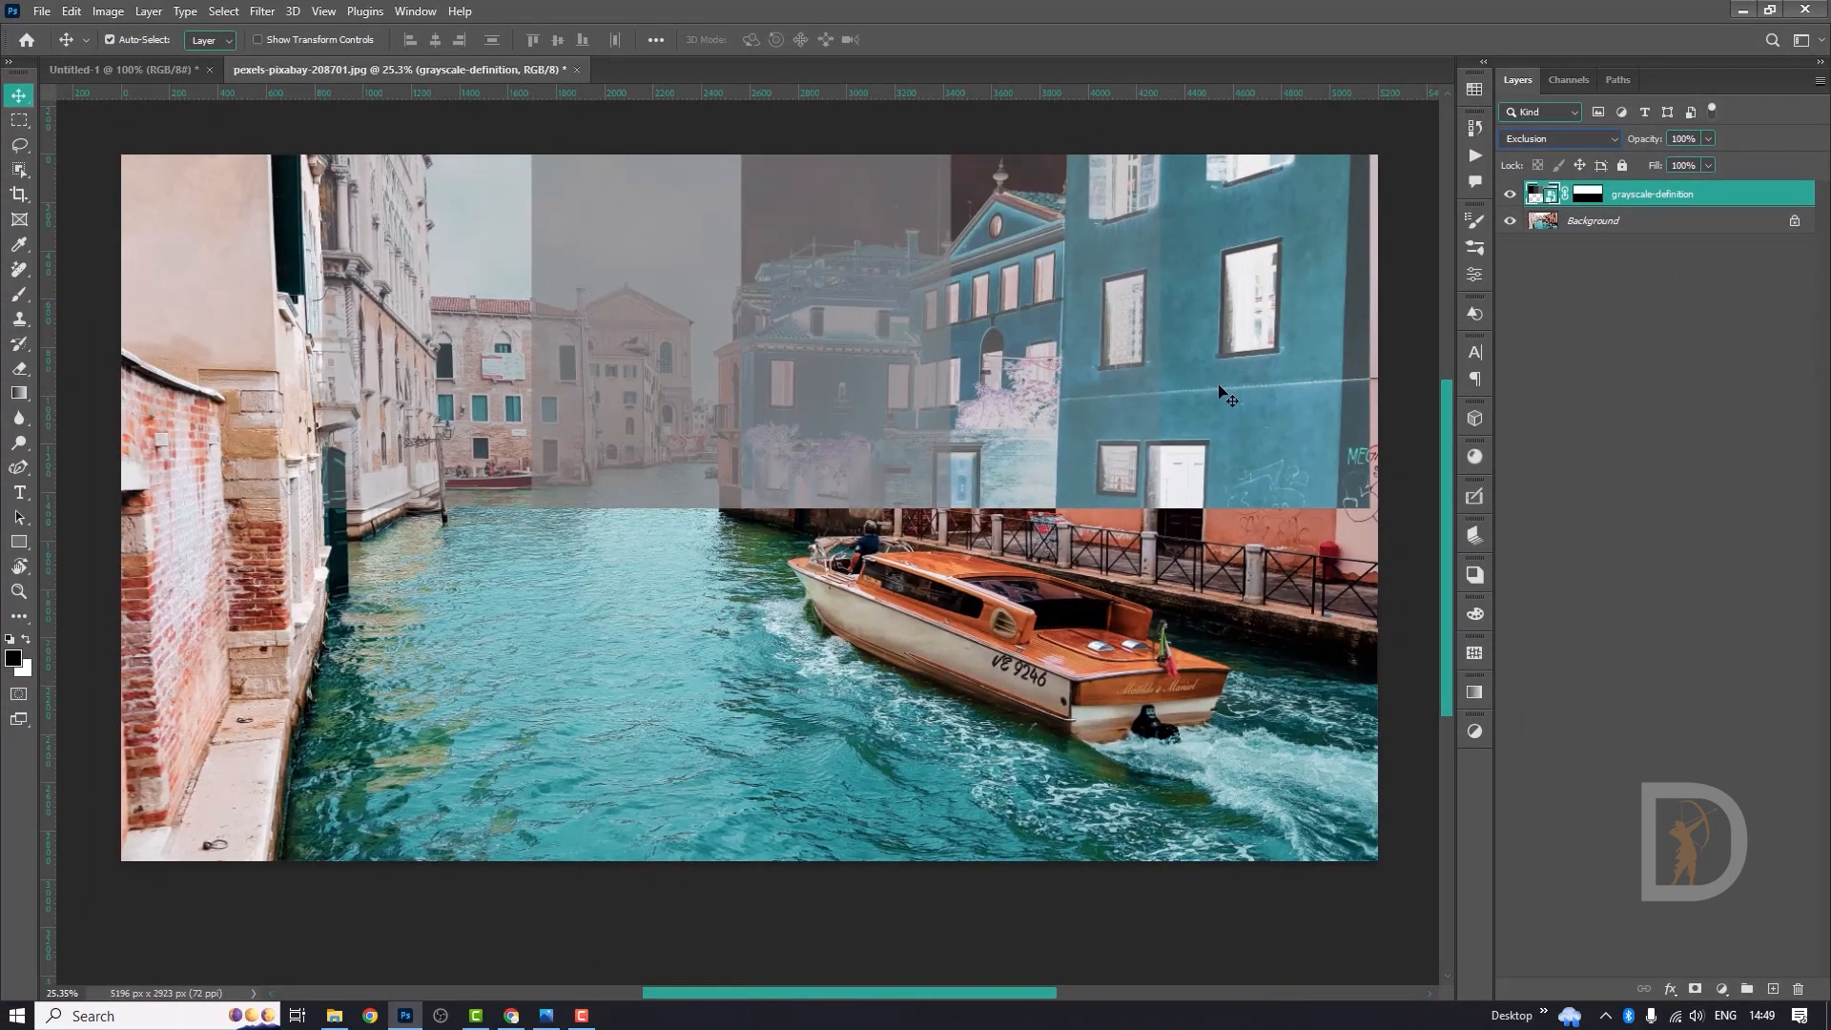
click(1543, 139)
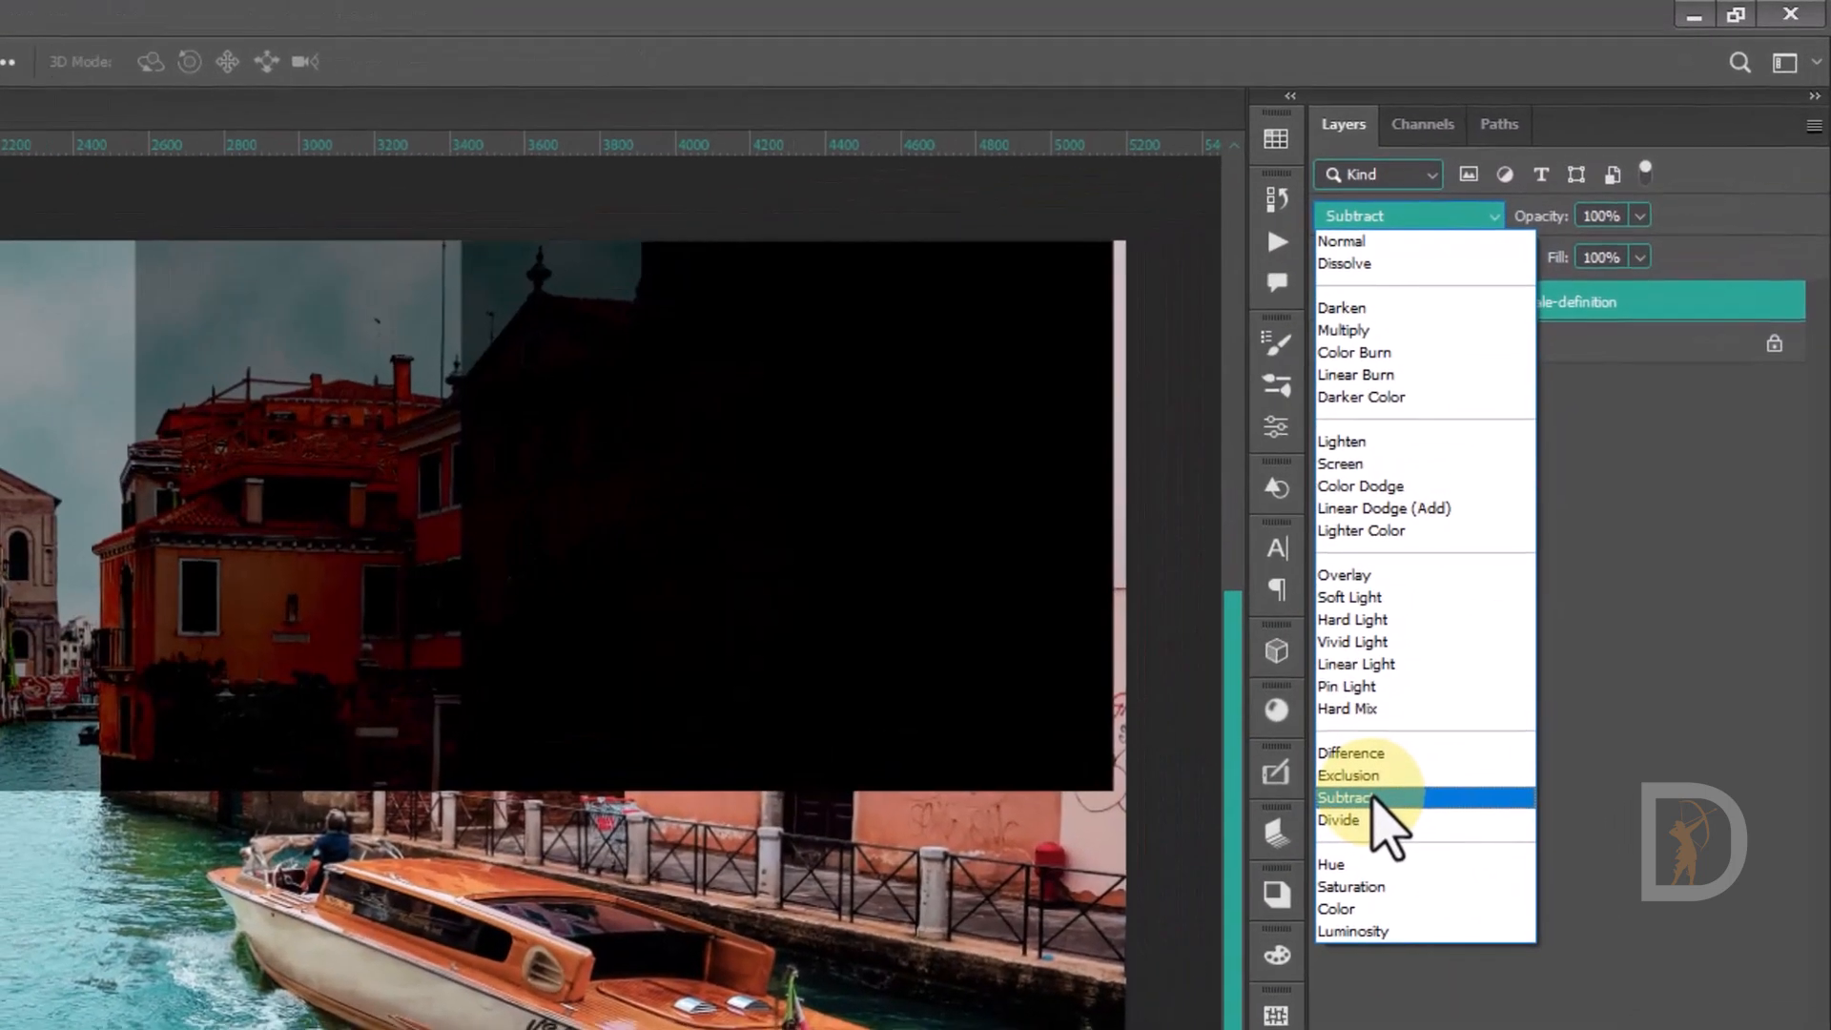
click(1373, 799)
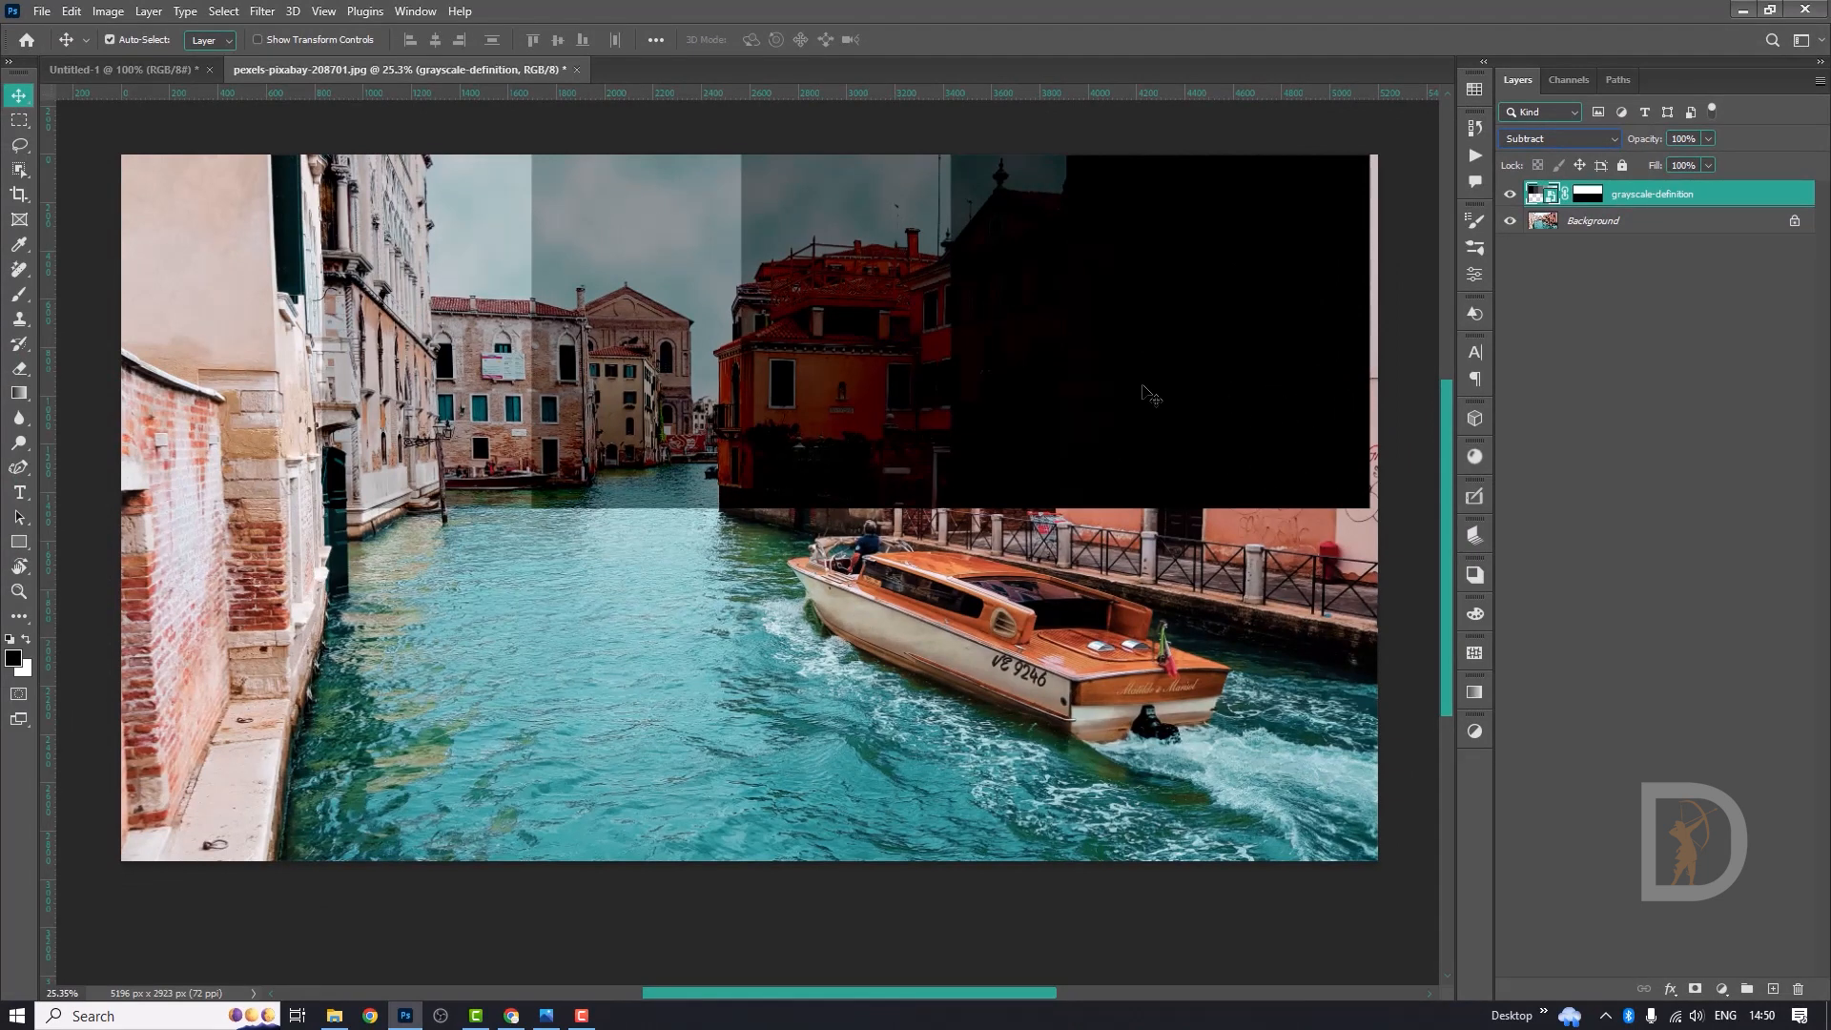
Try the Divide blend mode on the grayscale-definition layer.
click(1560, 139)
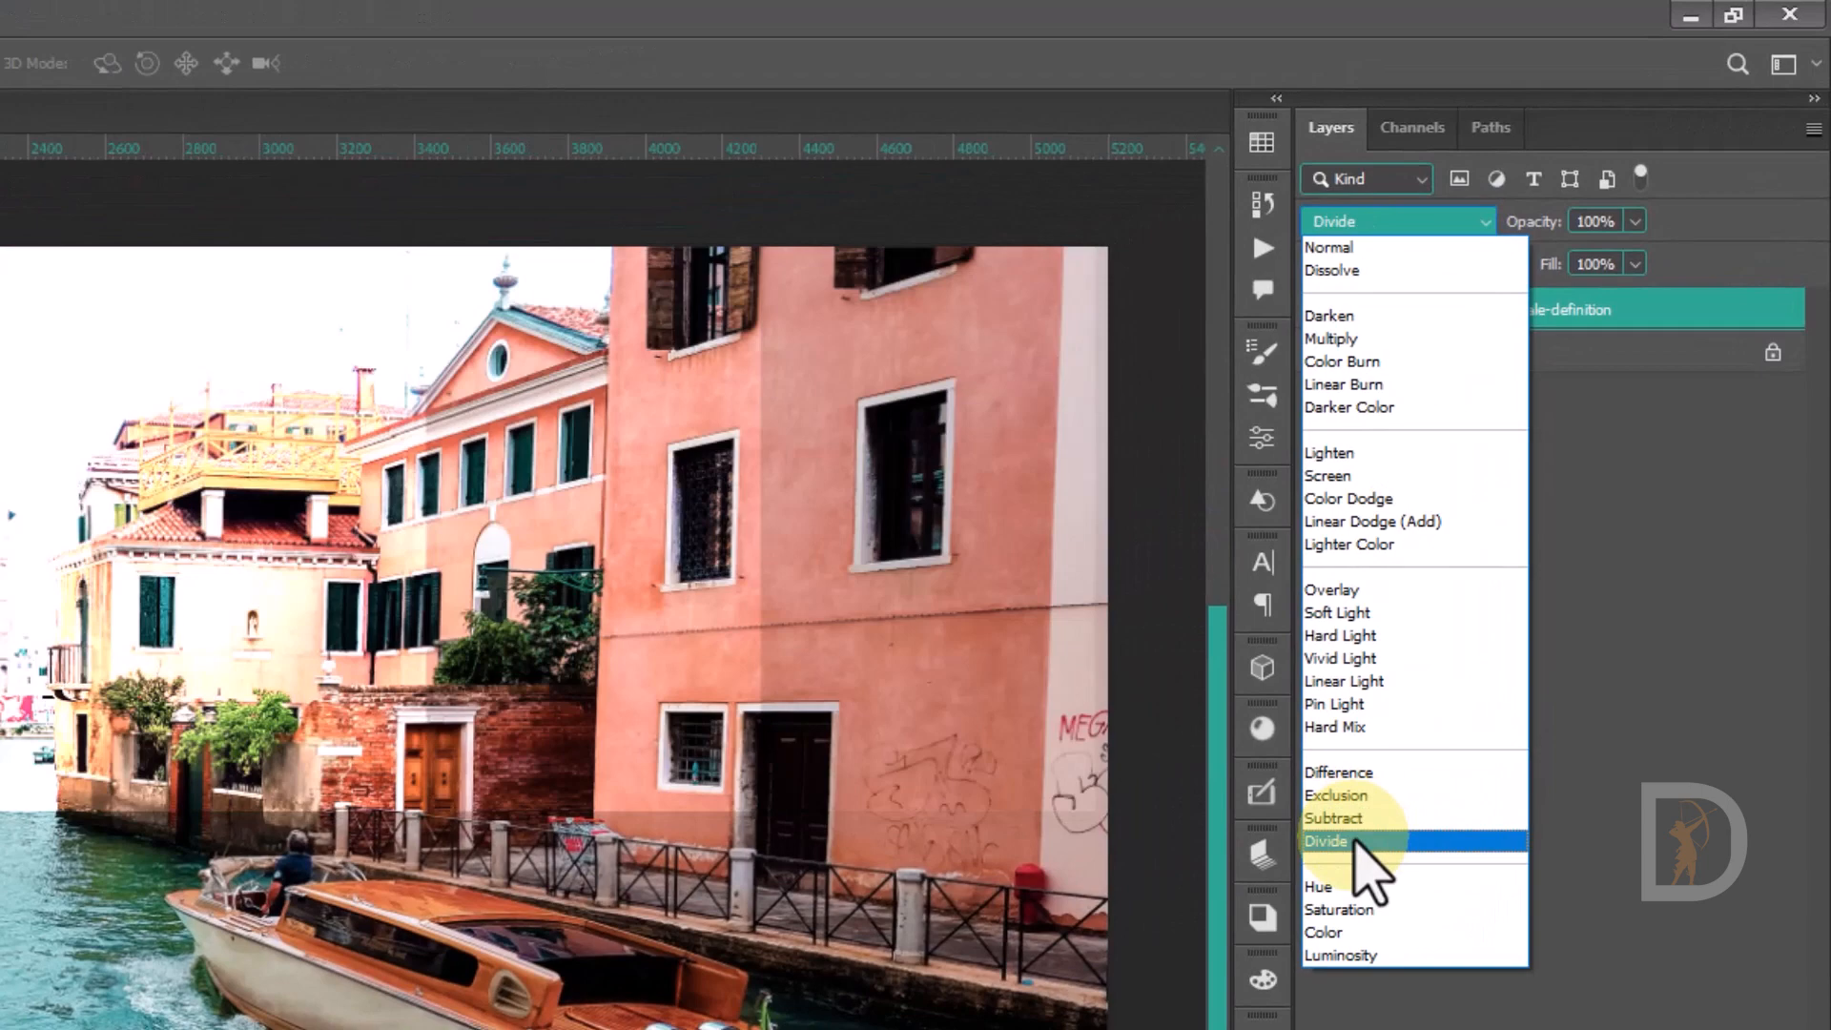
click(1550, 528)
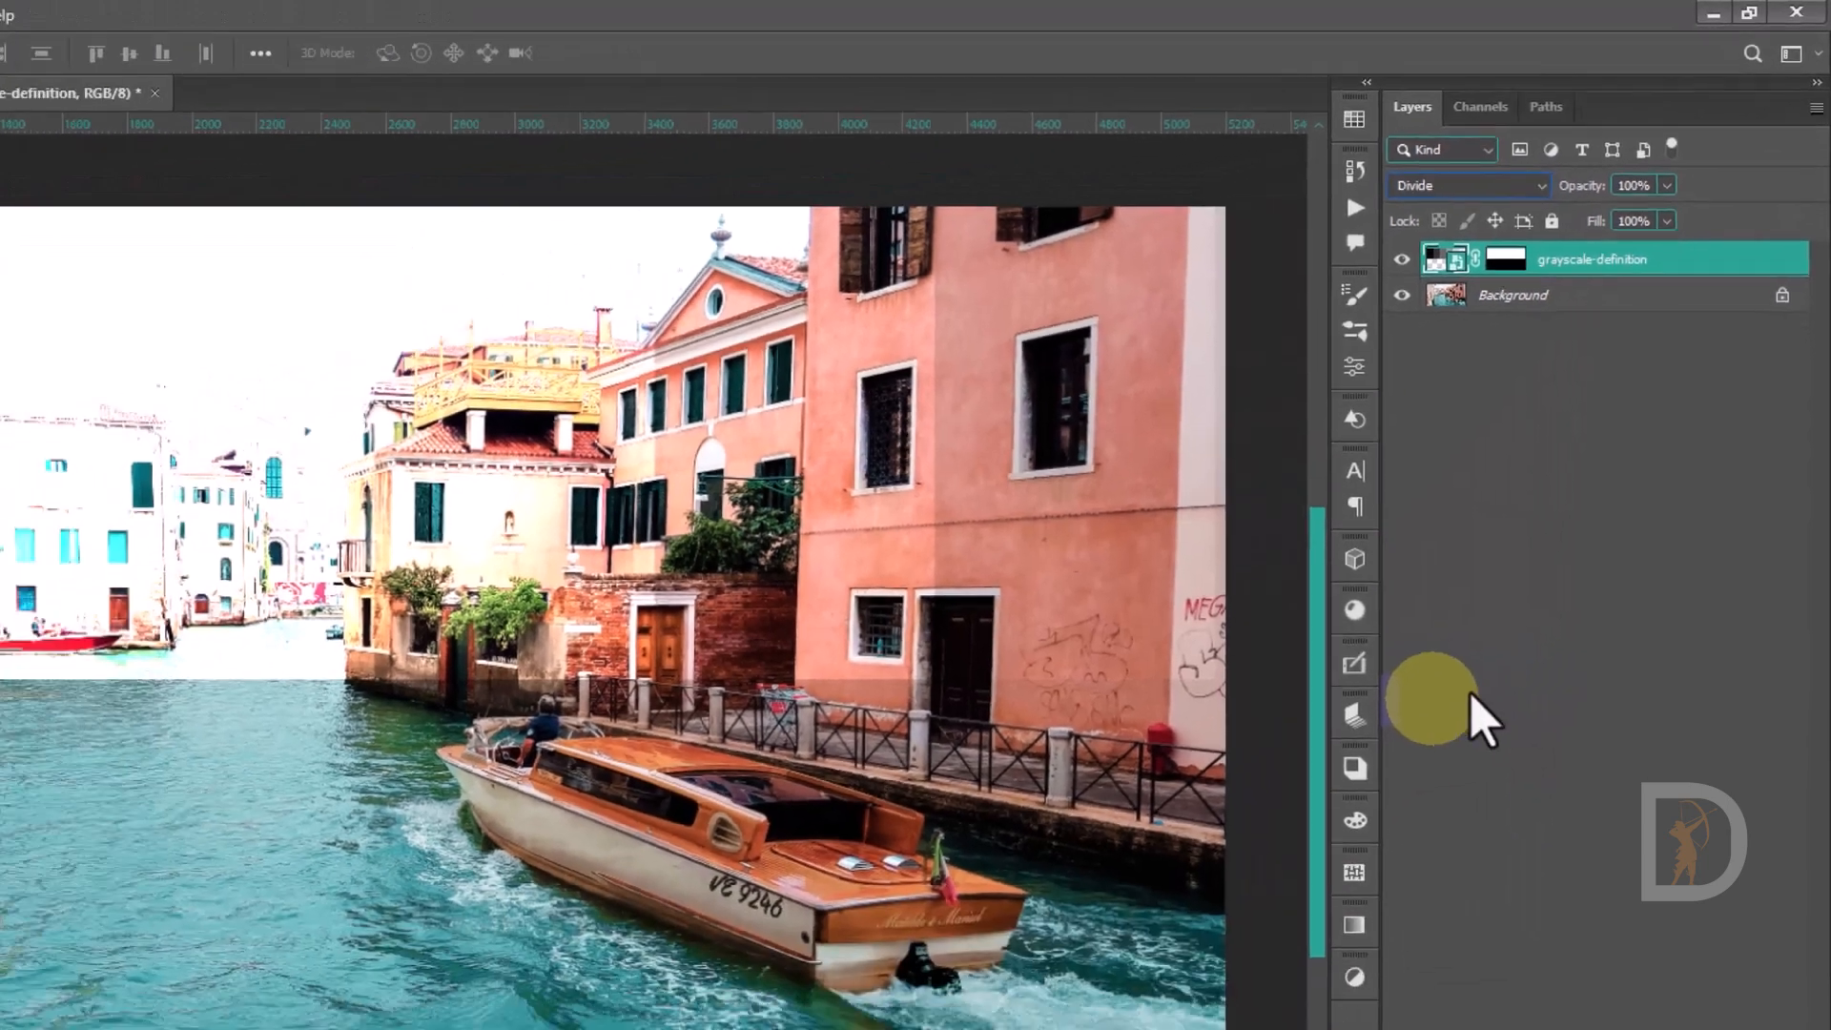
click(349, 449)
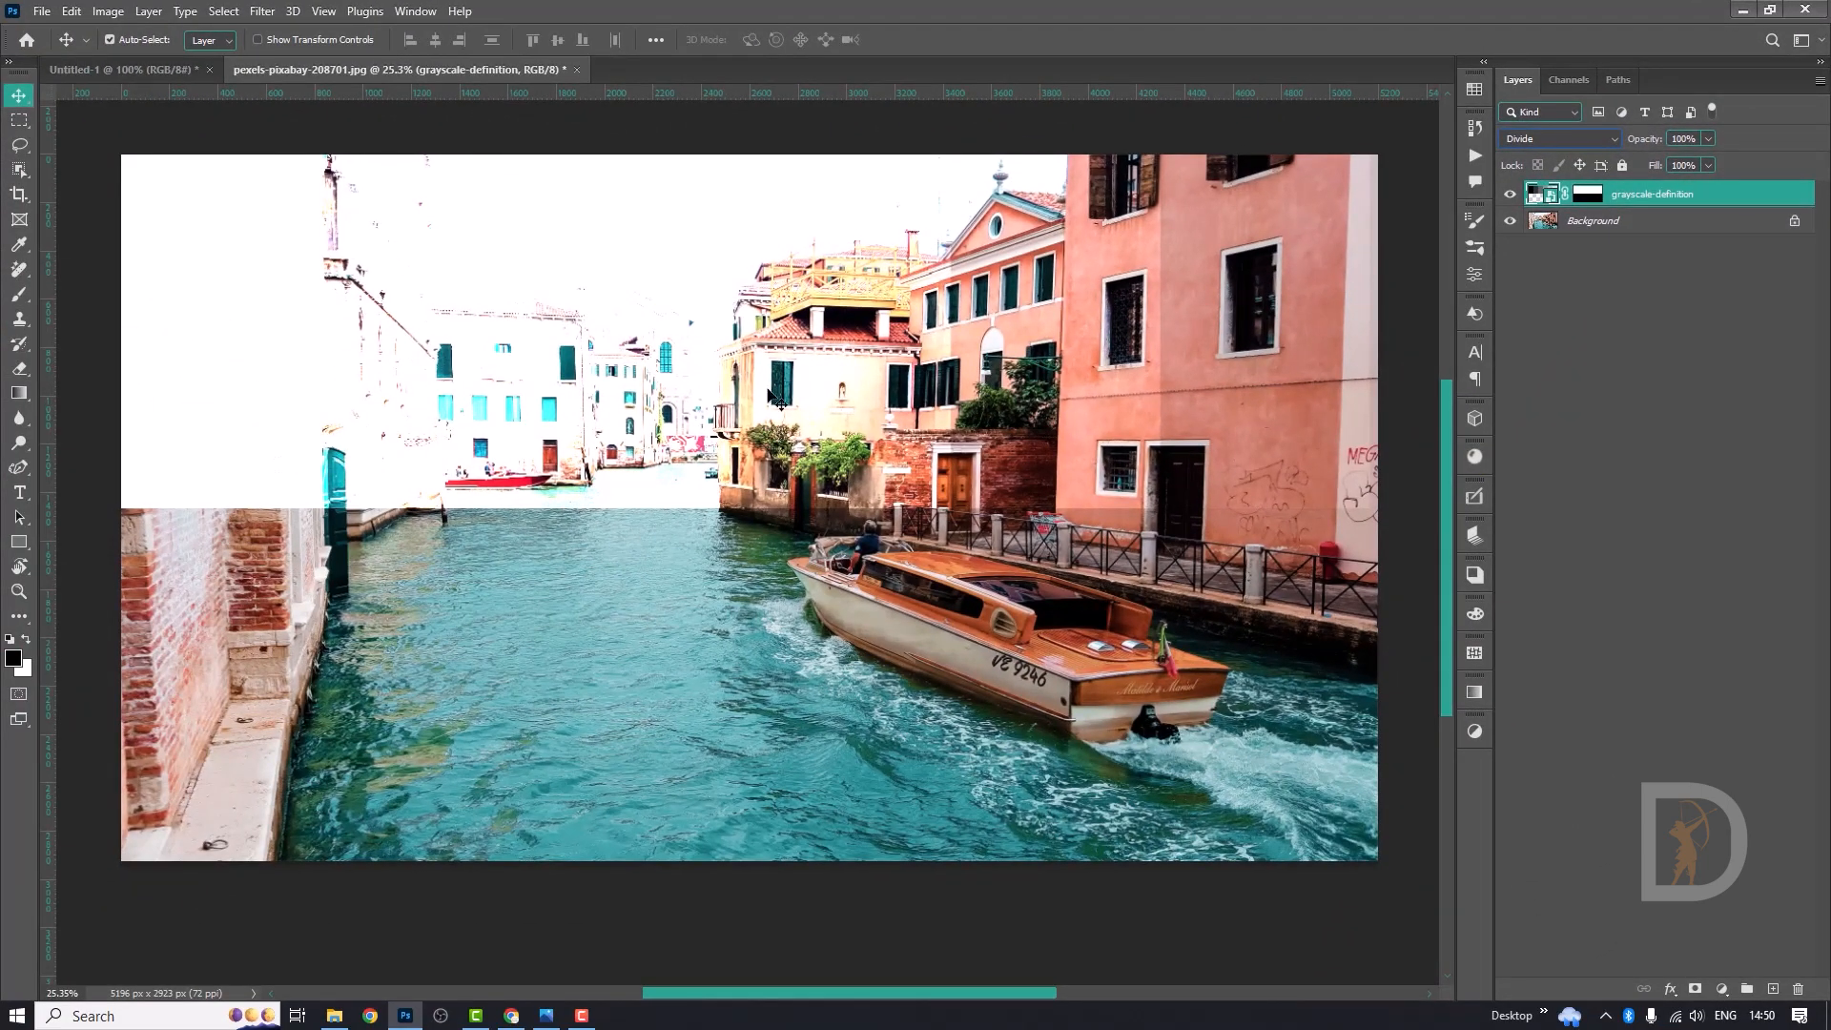
Try the Hue blend mode and after it Saturation on the grayscale-definition layer.
click(1517, 138)
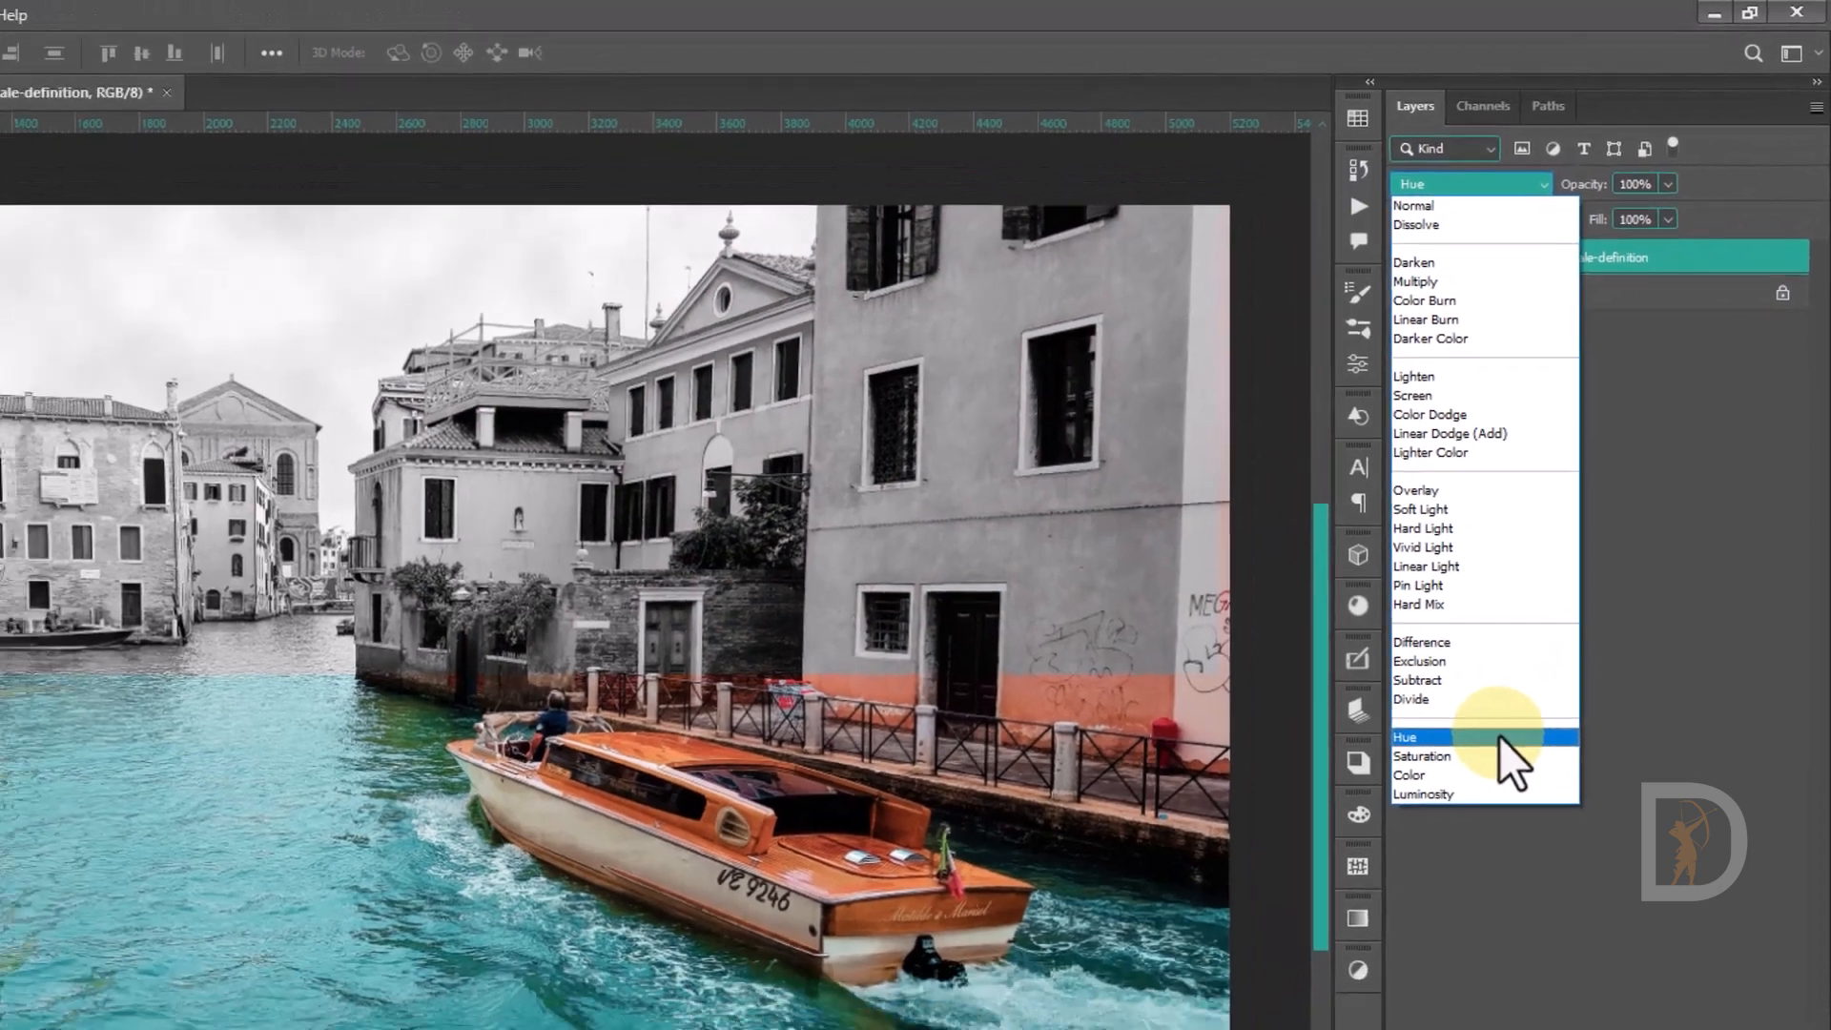
click(1484, 792)
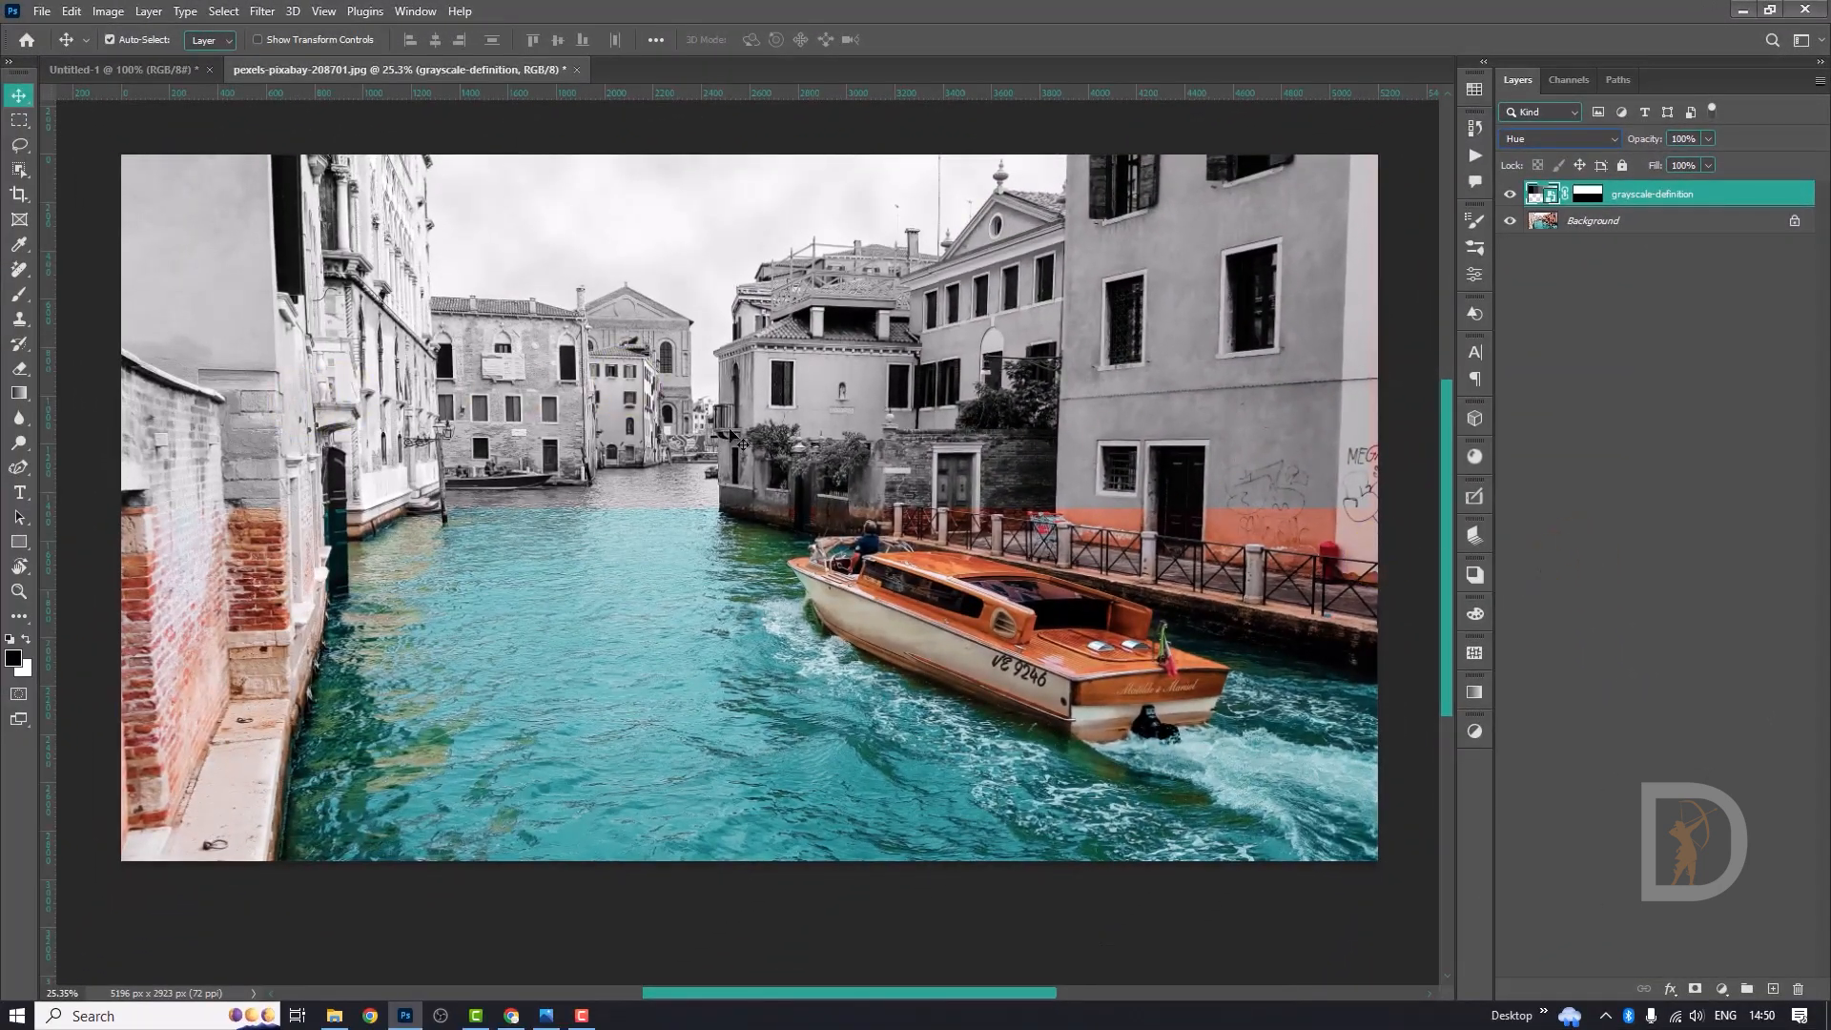
click(1559, 138)
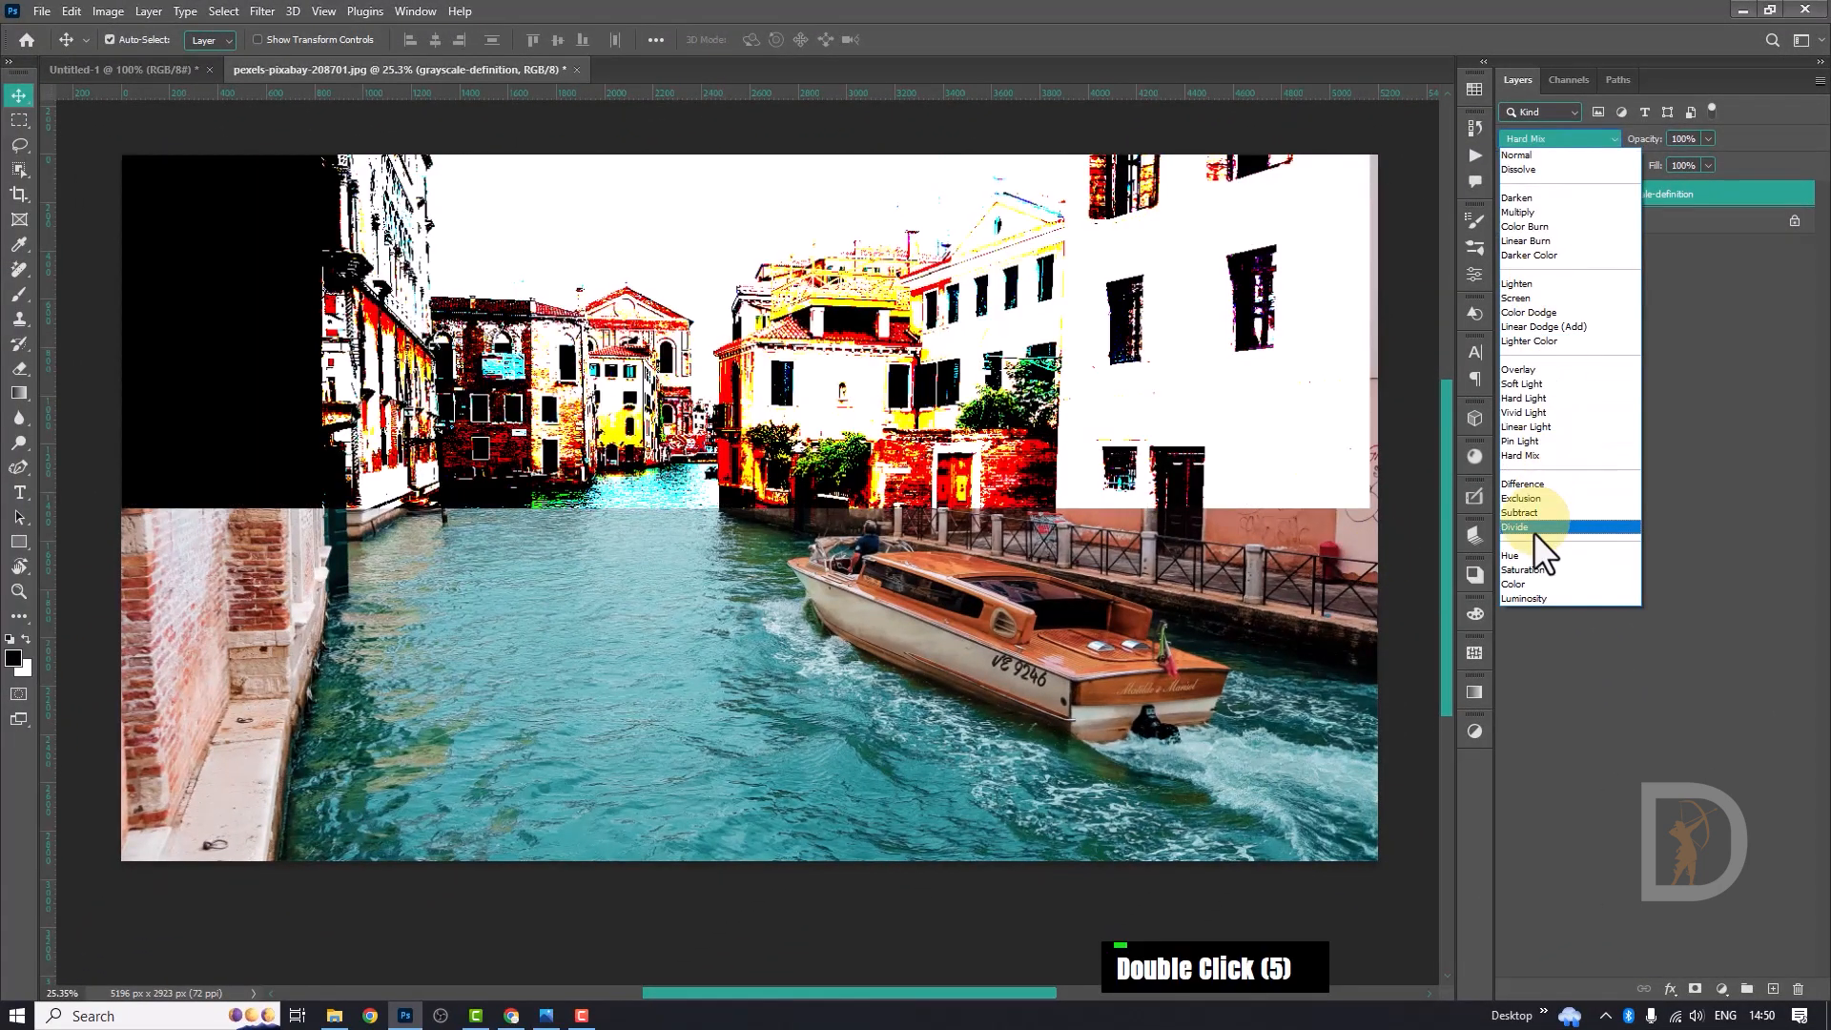
click(1525, 569)
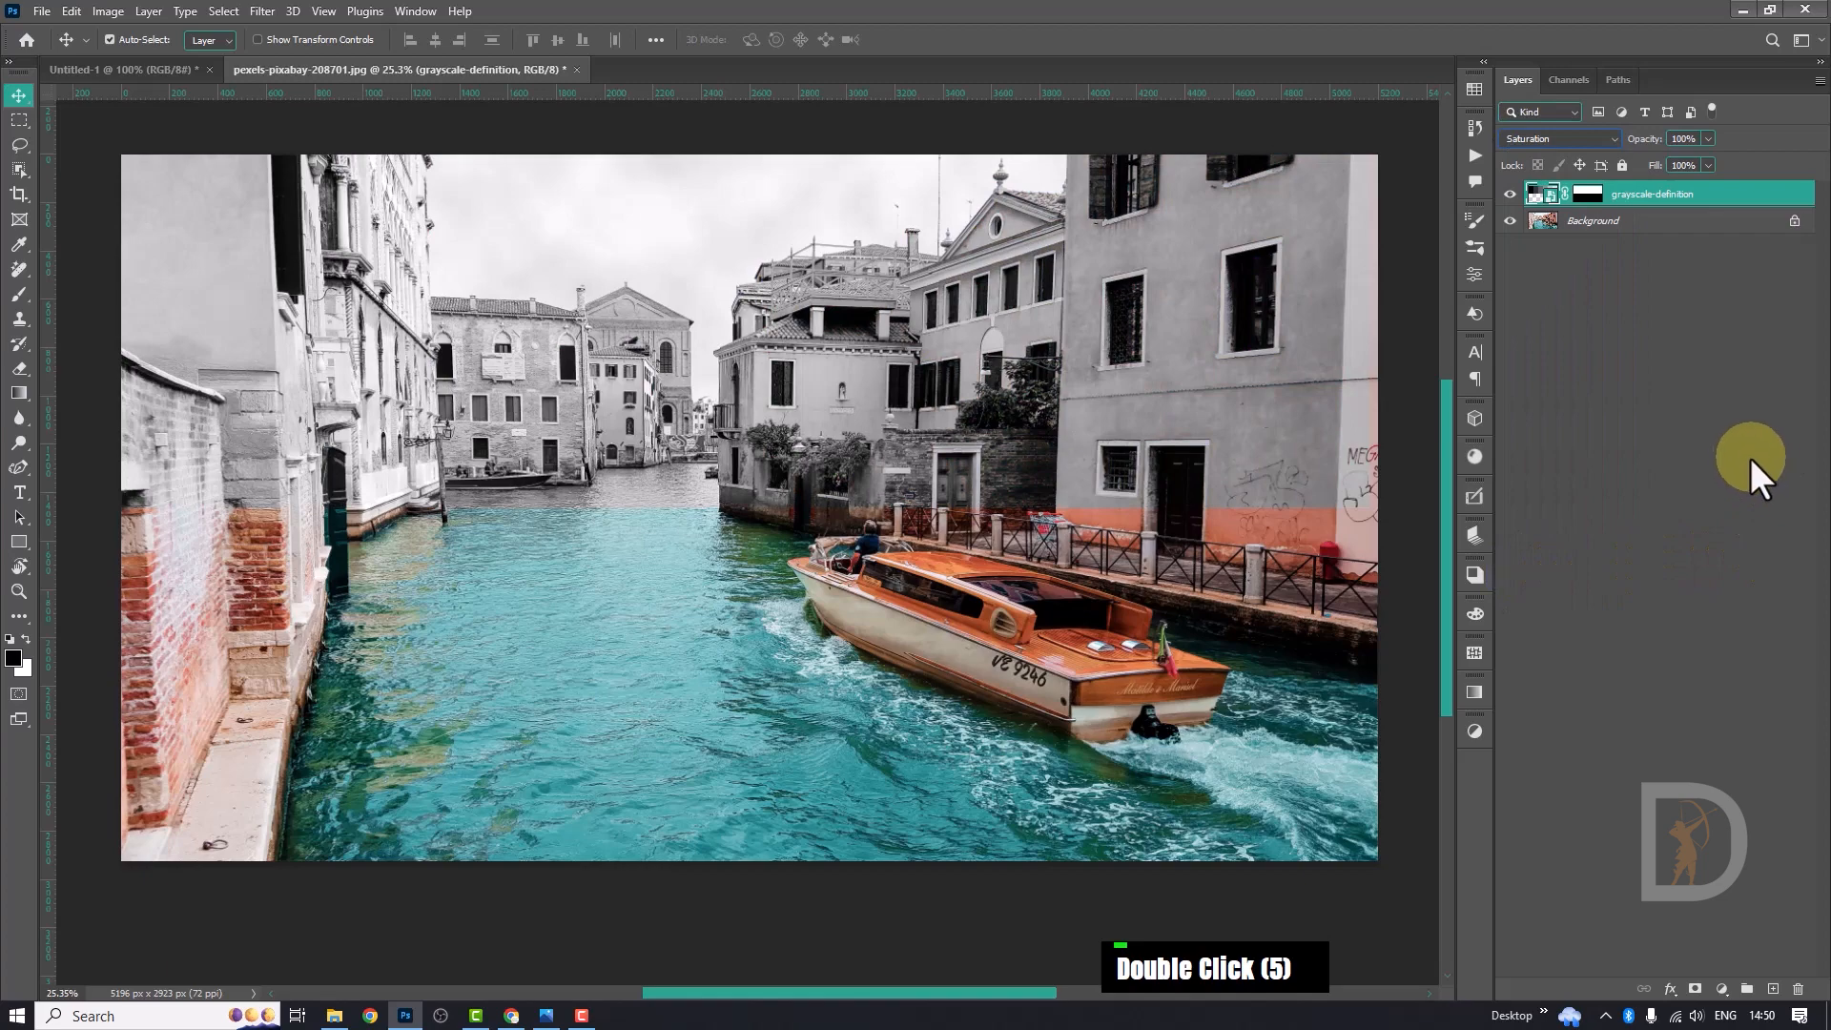
Try the Color blend mode on the grayscale-definition layer and toggle the layer's visibility to compare it with the original photo.
click(1569, 139)
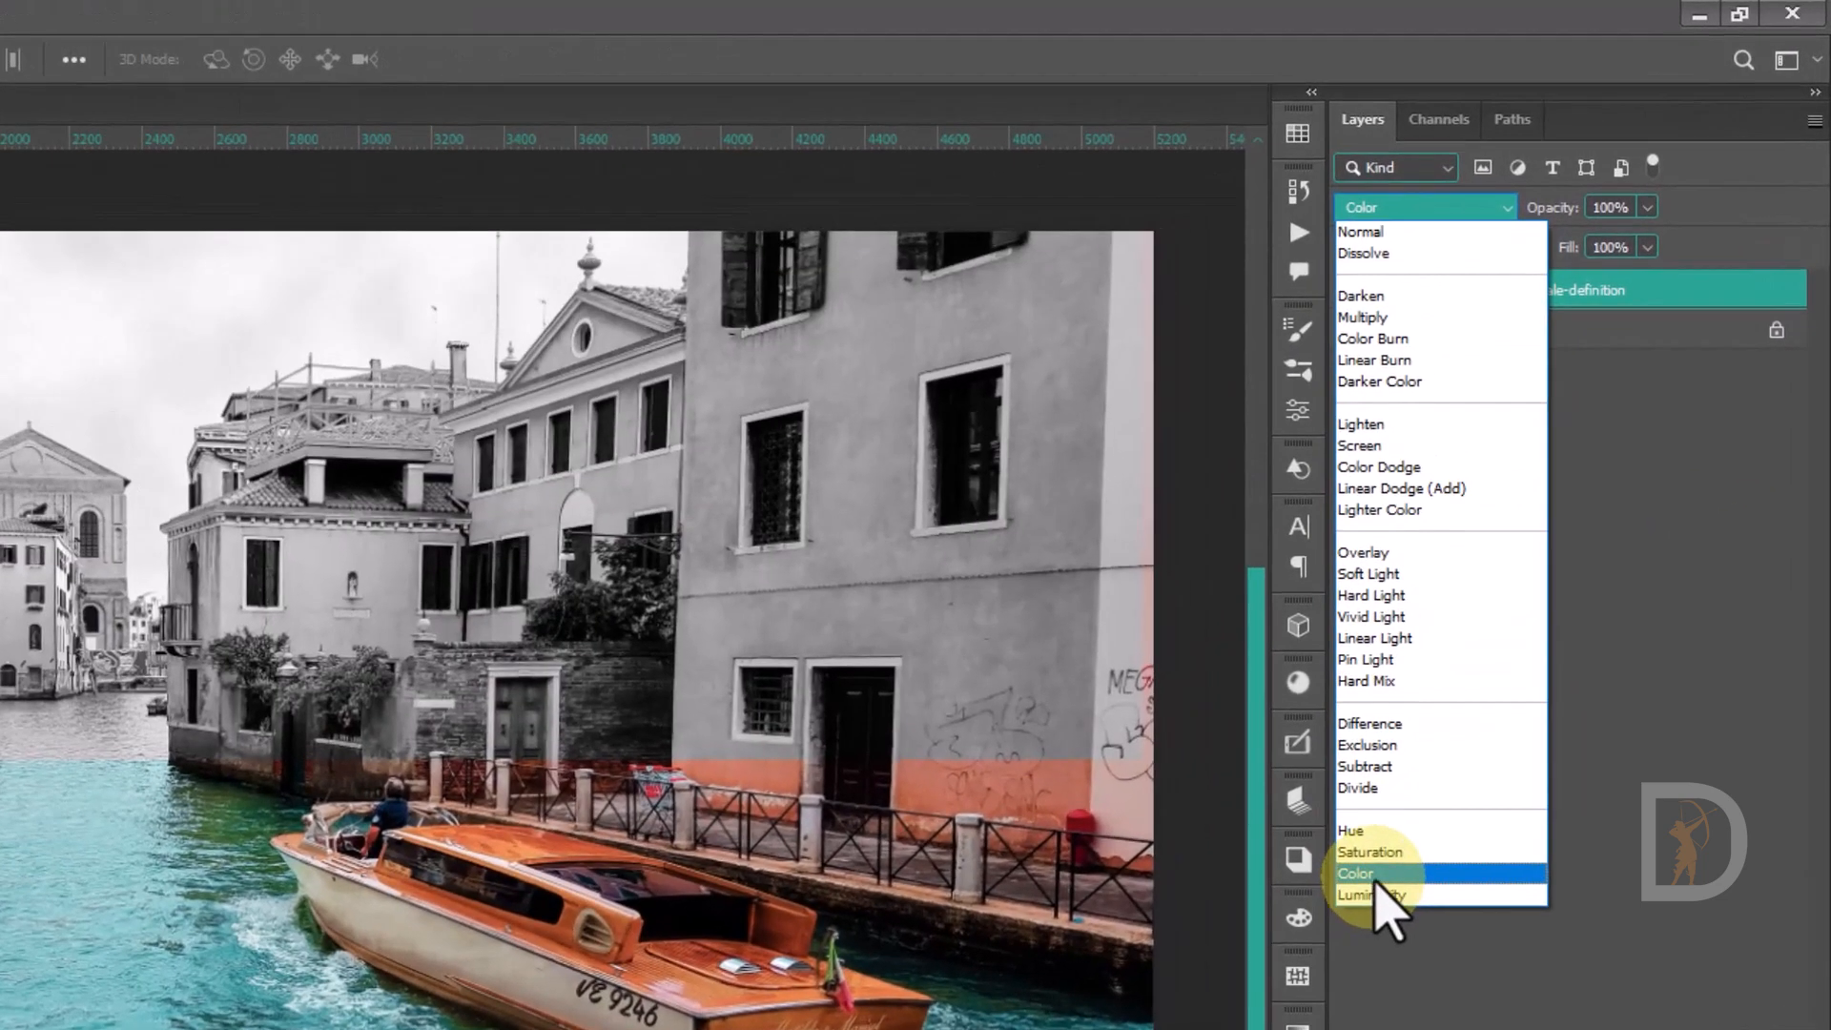
click(1392, 852)
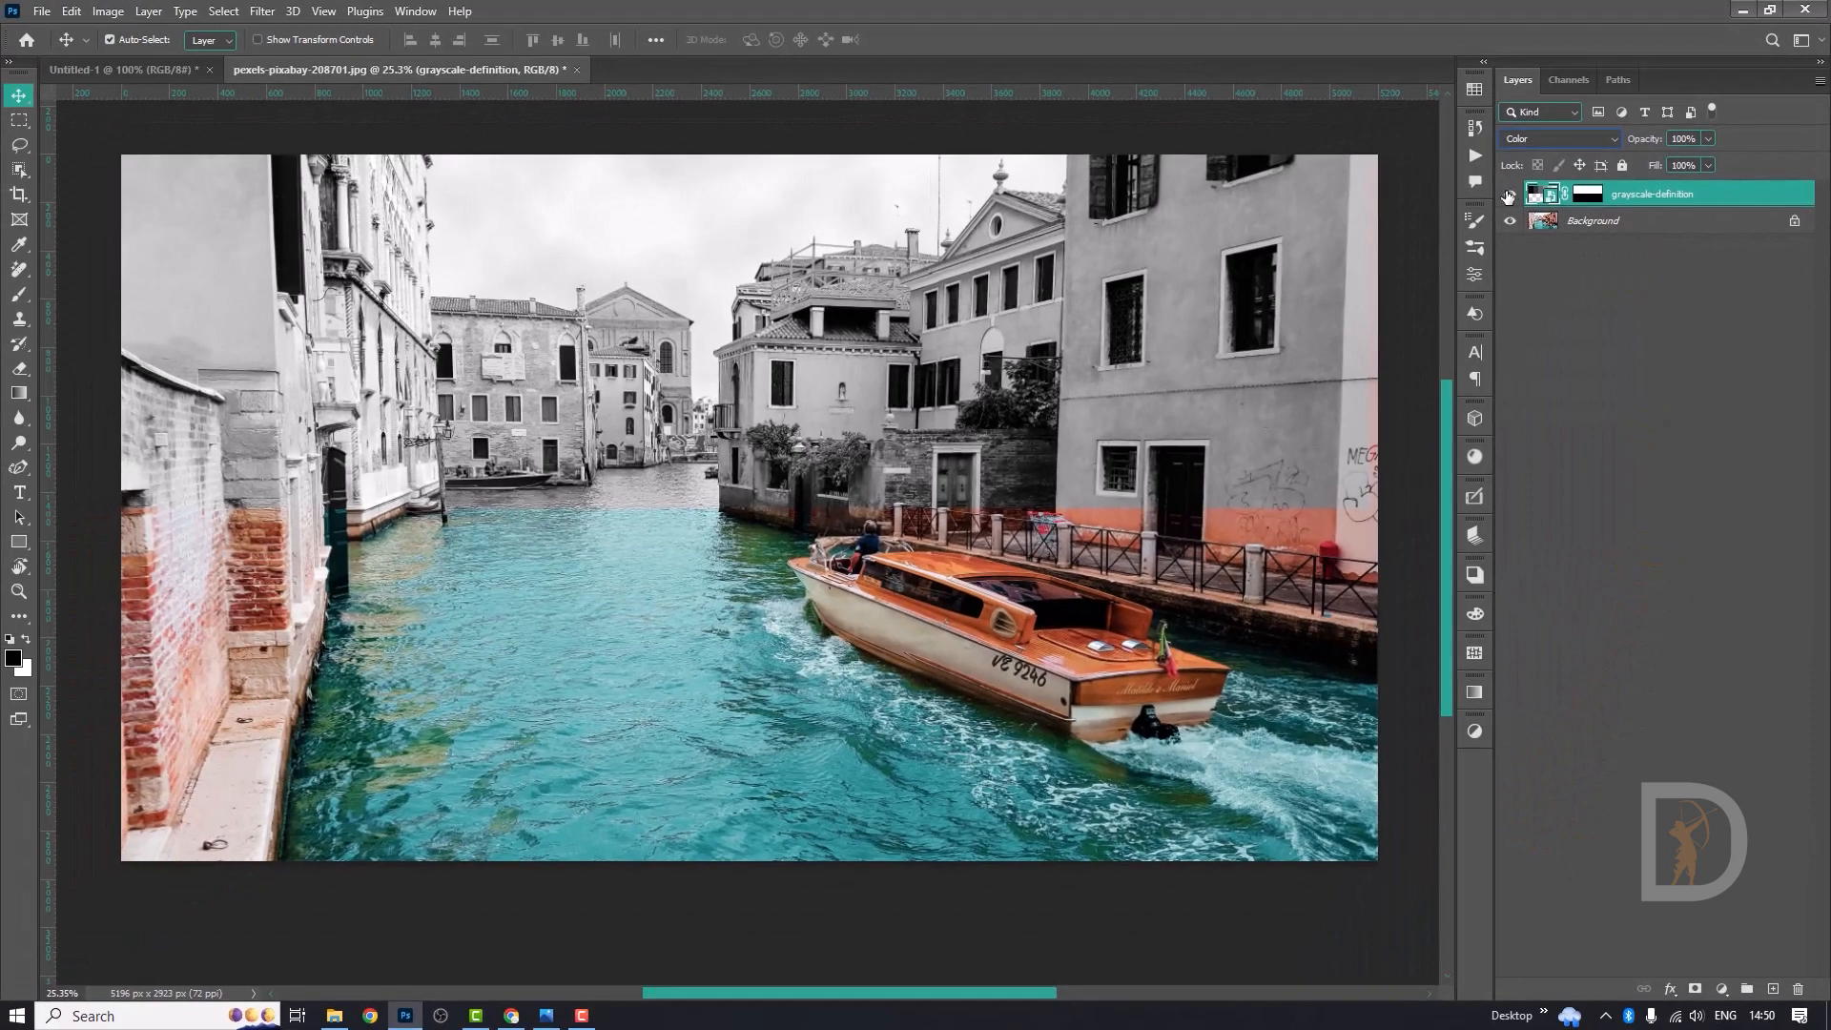
double_click(1508, 195)
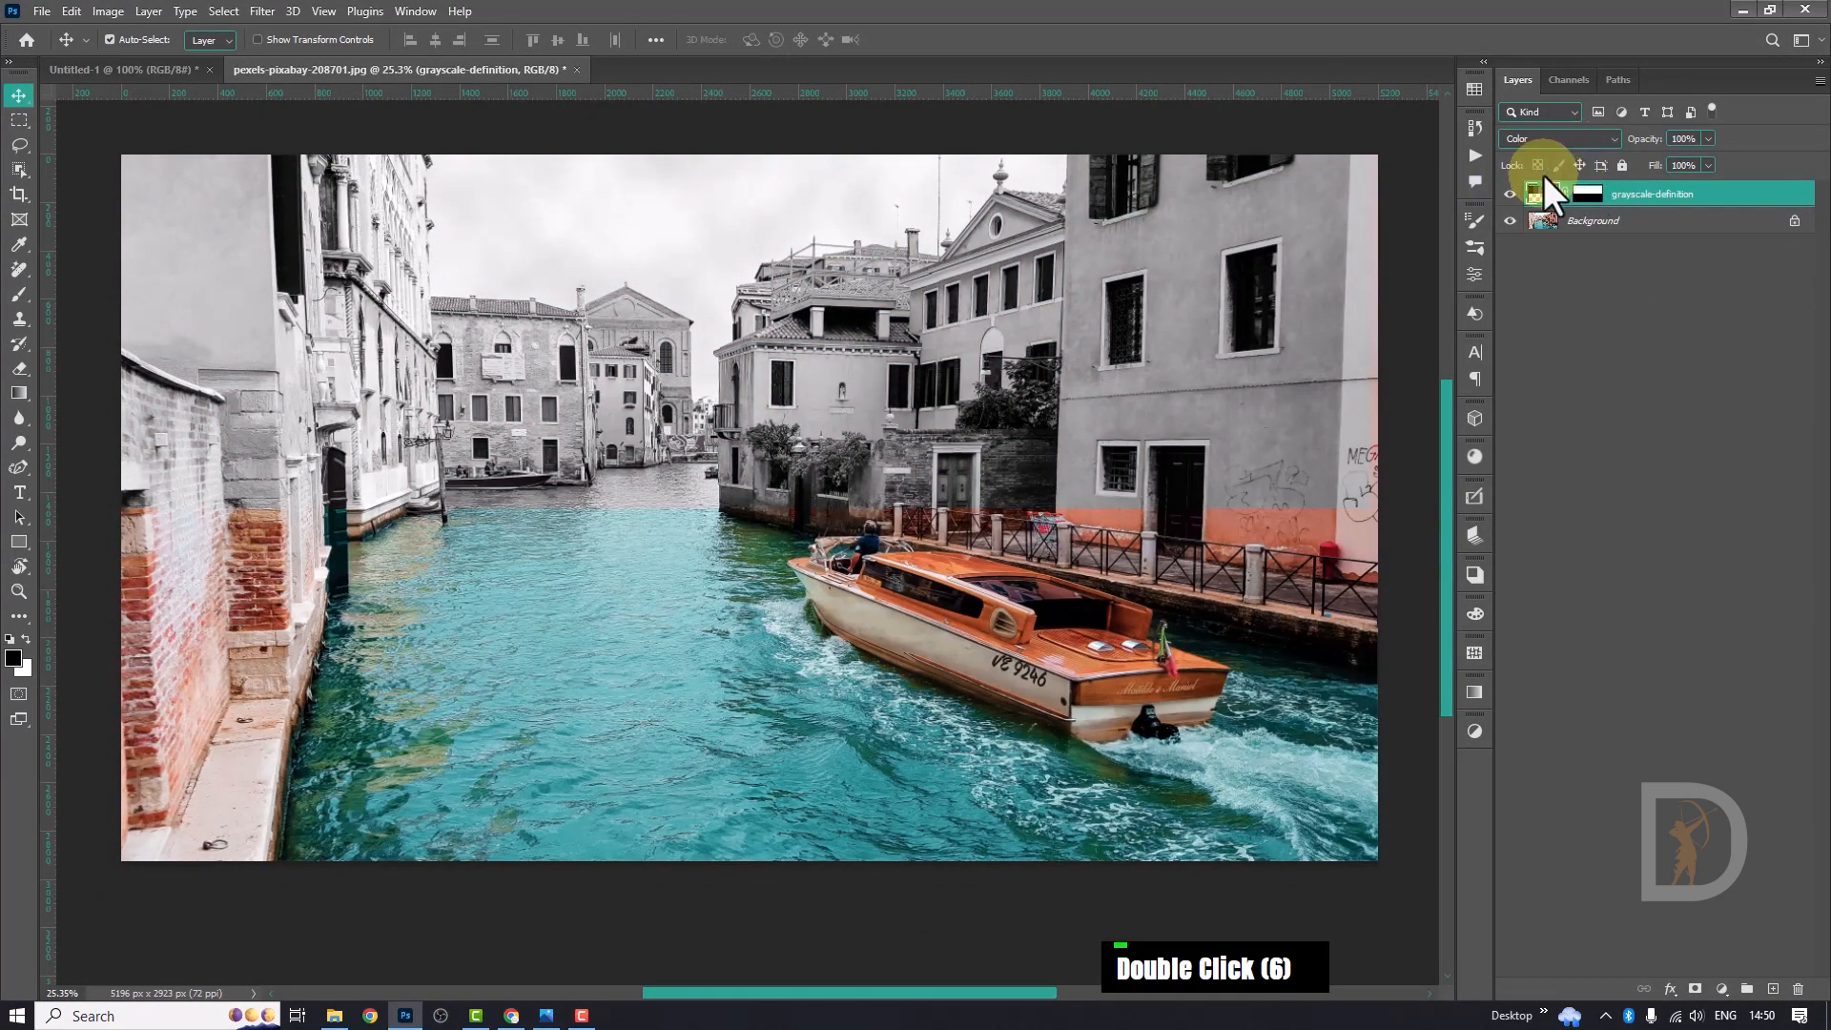
Set the grayscale-definition layer's blend mode to Luminosity.
click(1531, 138)
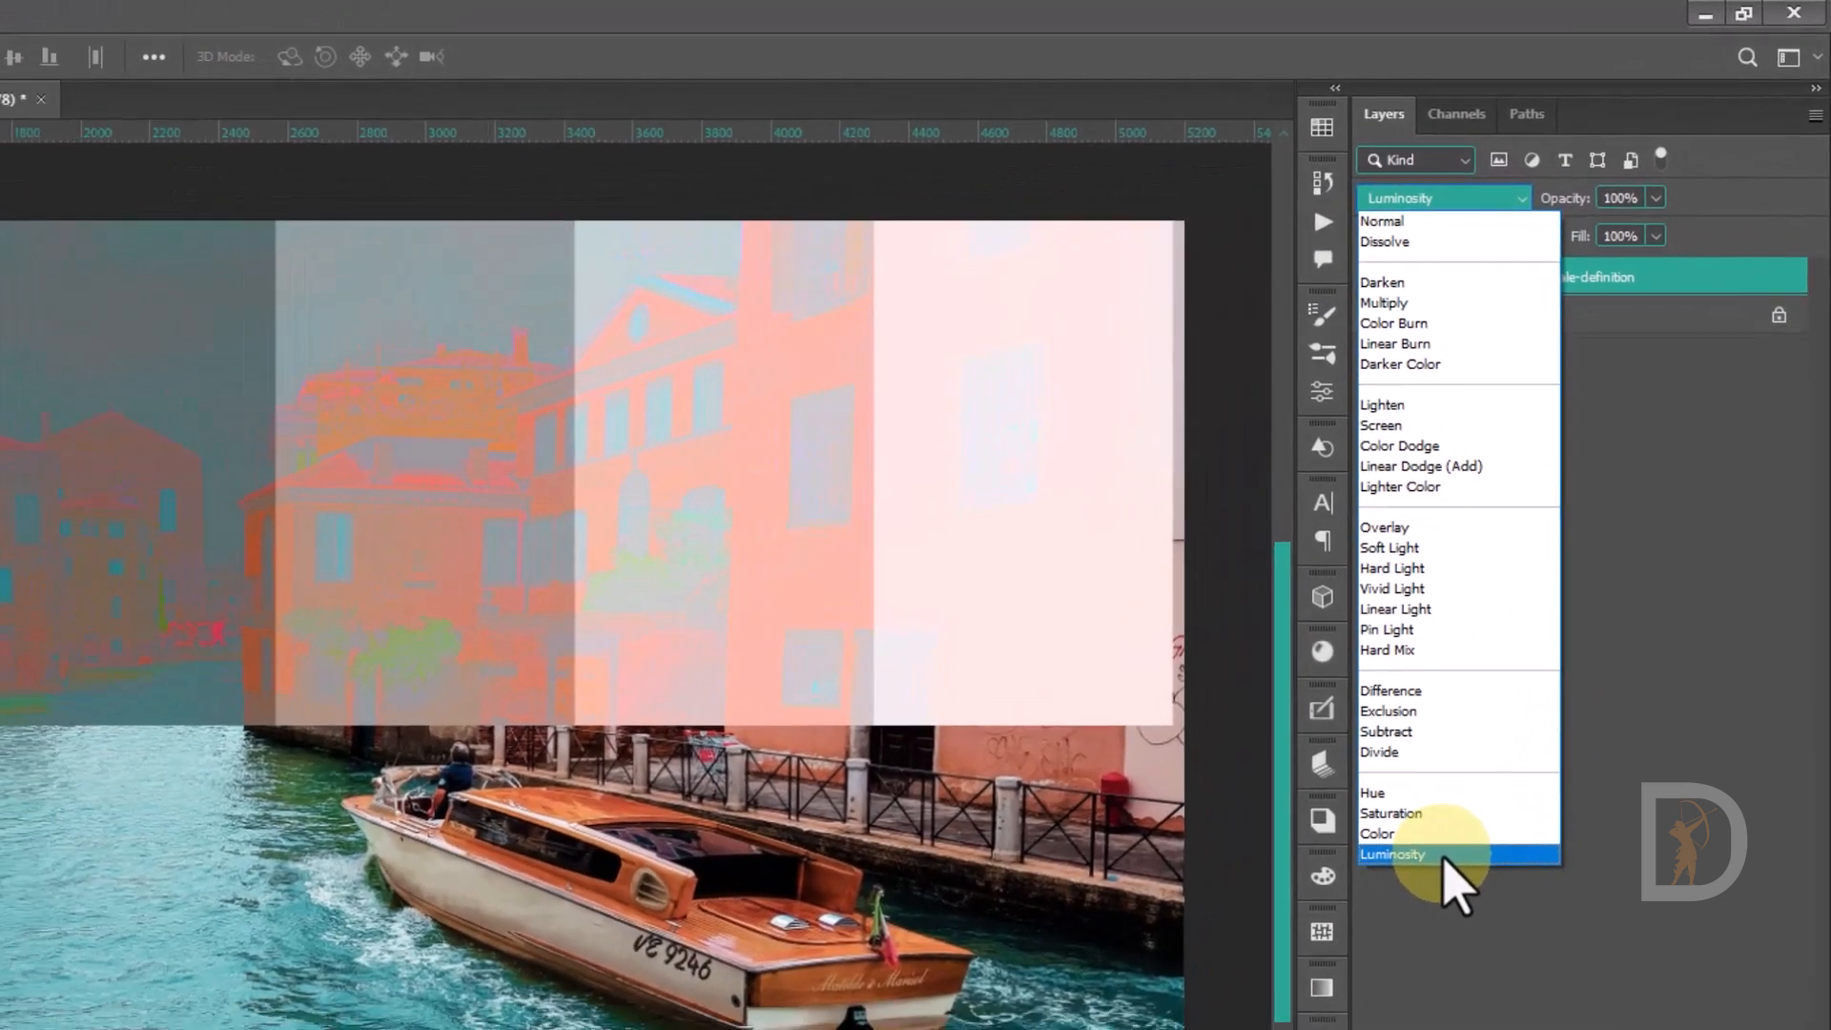
click(1444, 856)
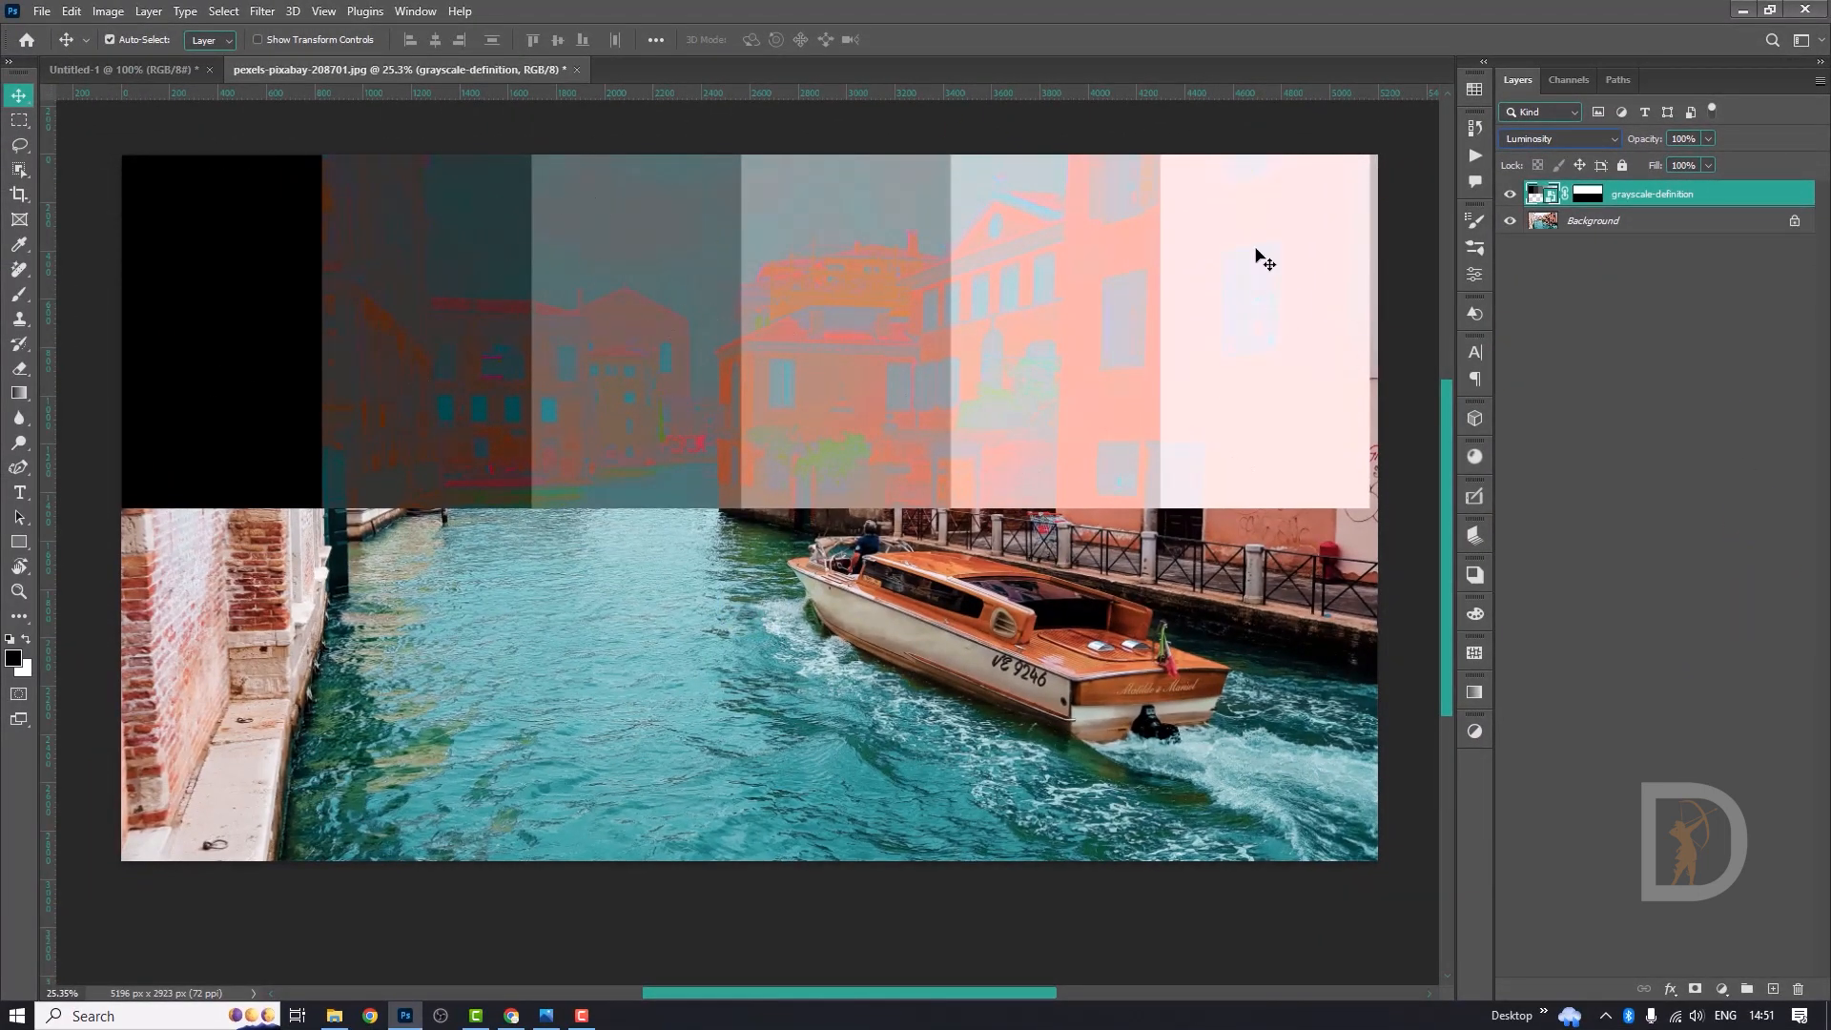
click(1575, 136)
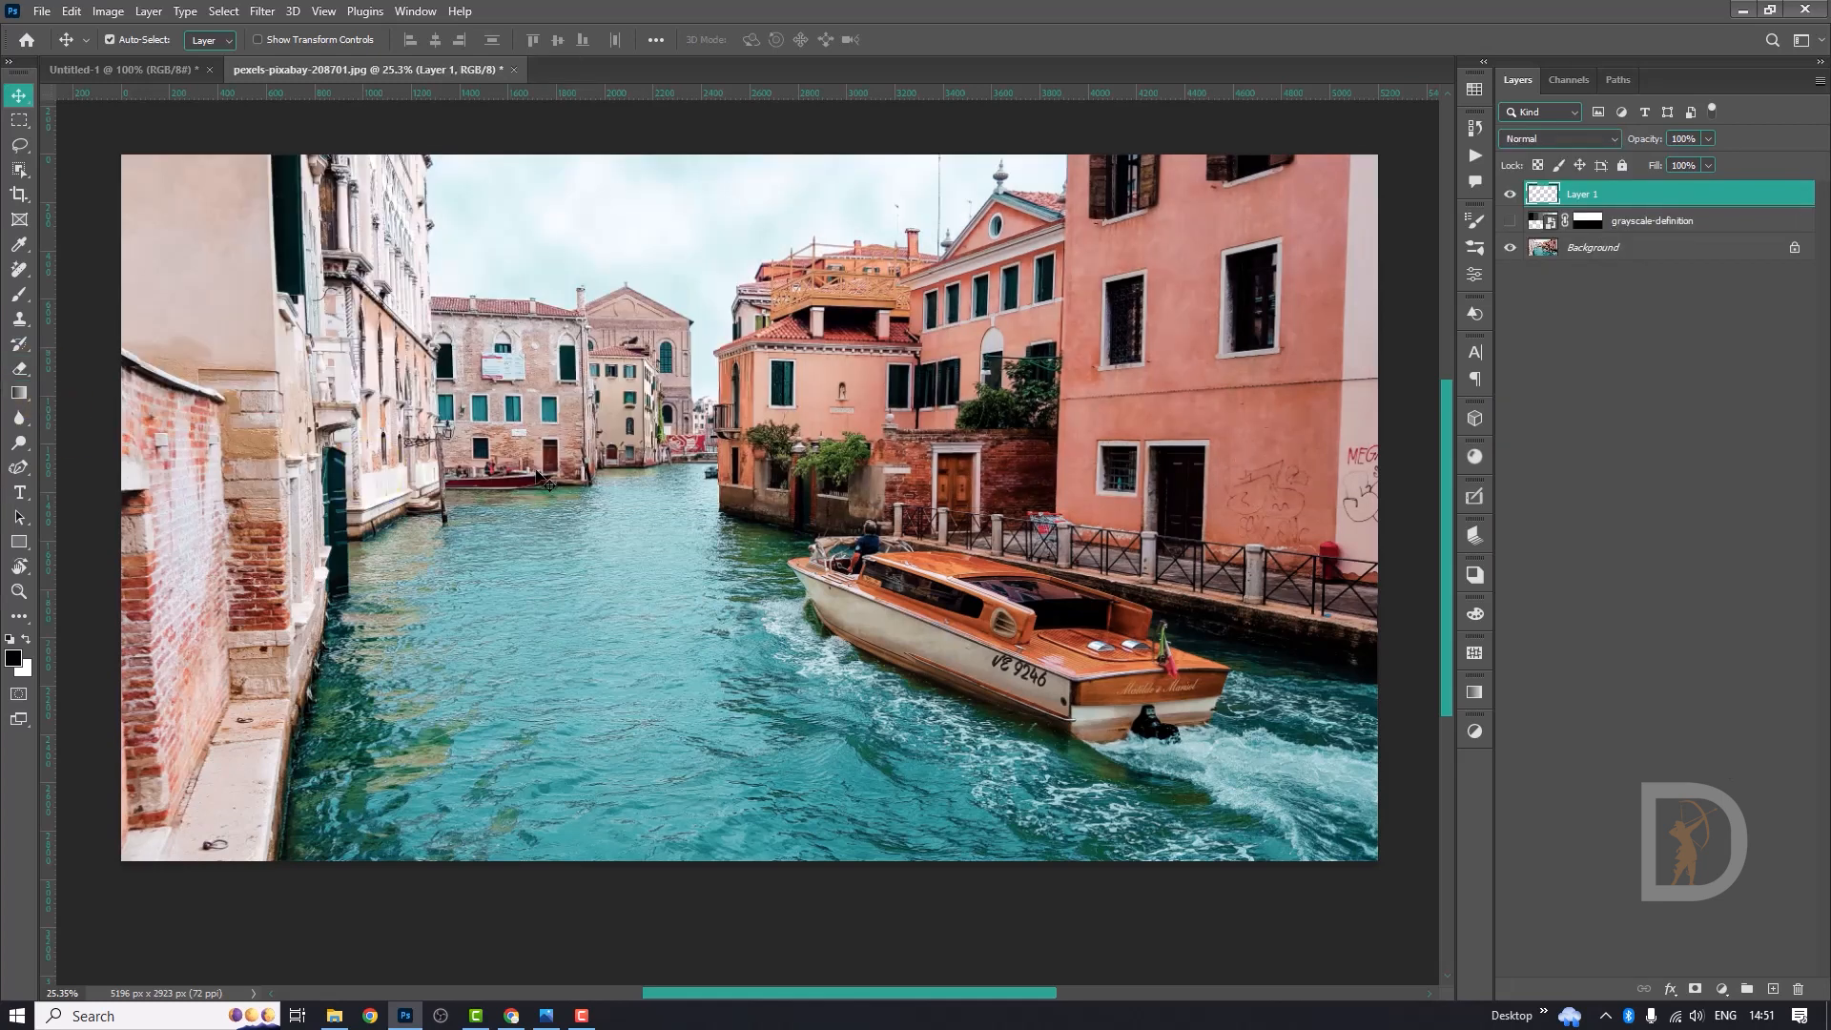
Set the Brush tool's blending mode to Behind and enlarge the brush to about 1300 px.
key(b)
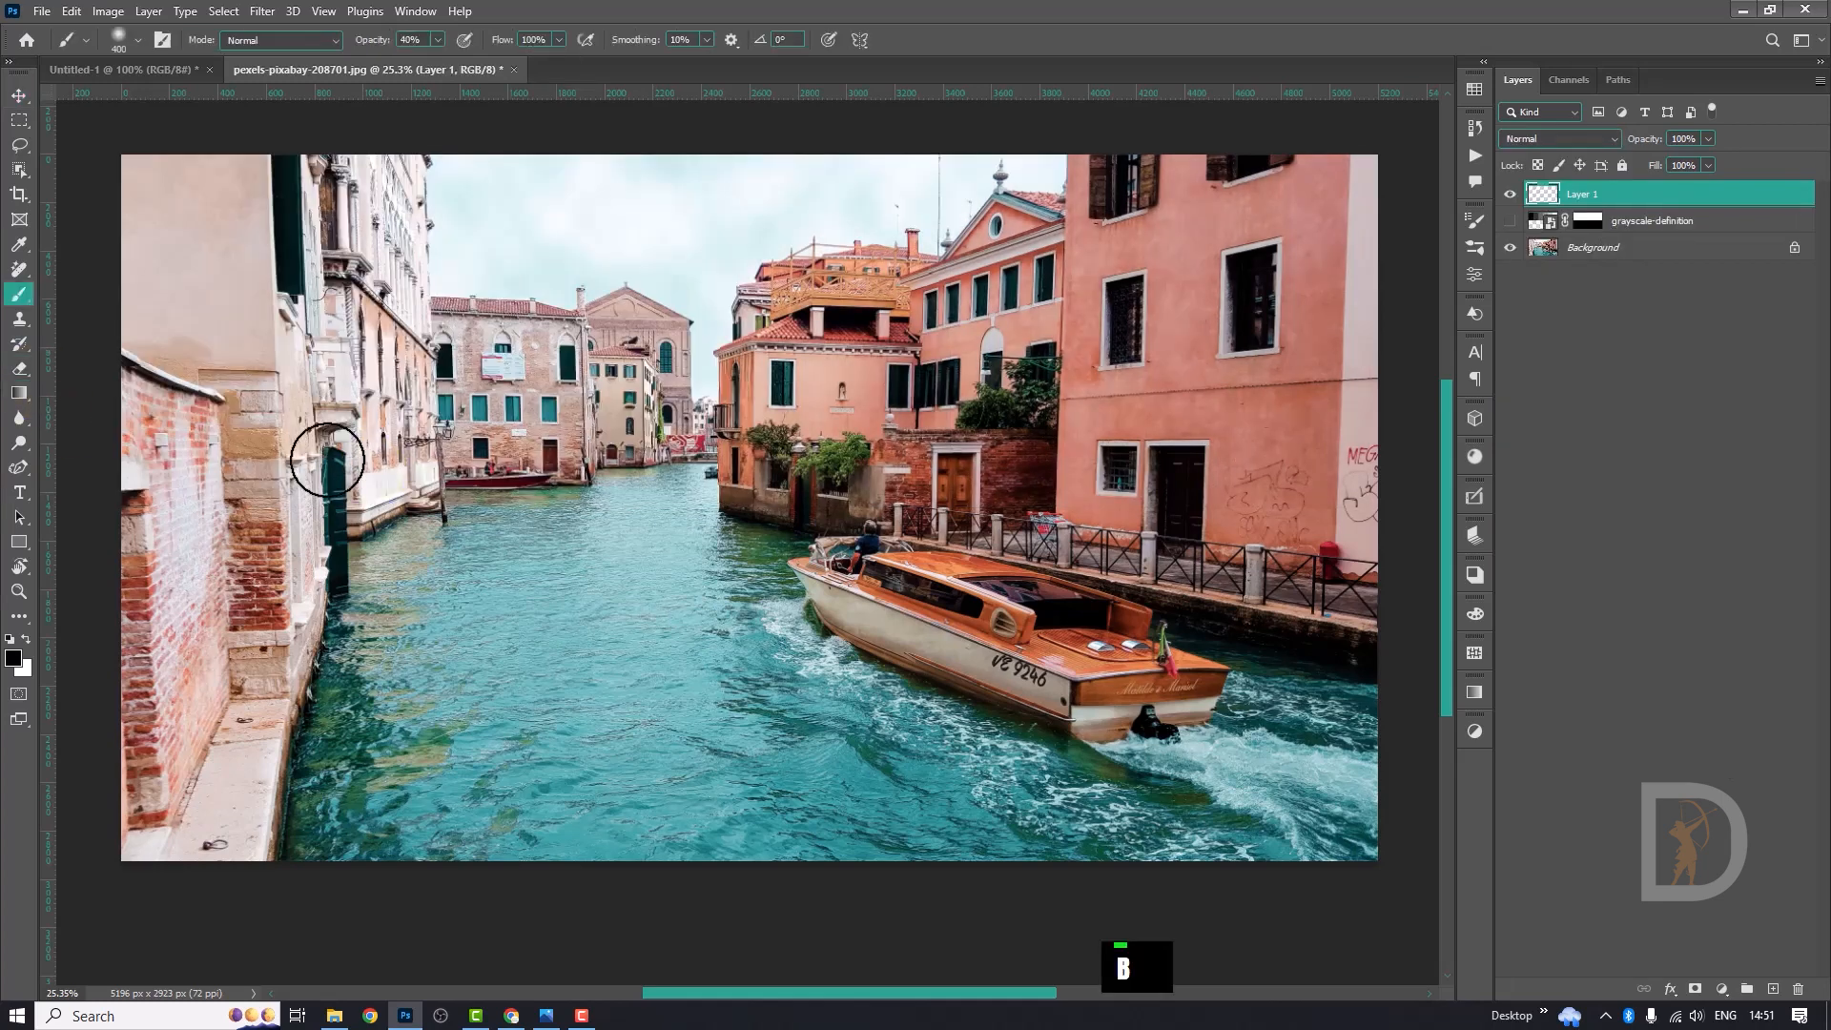
click(300, 38)
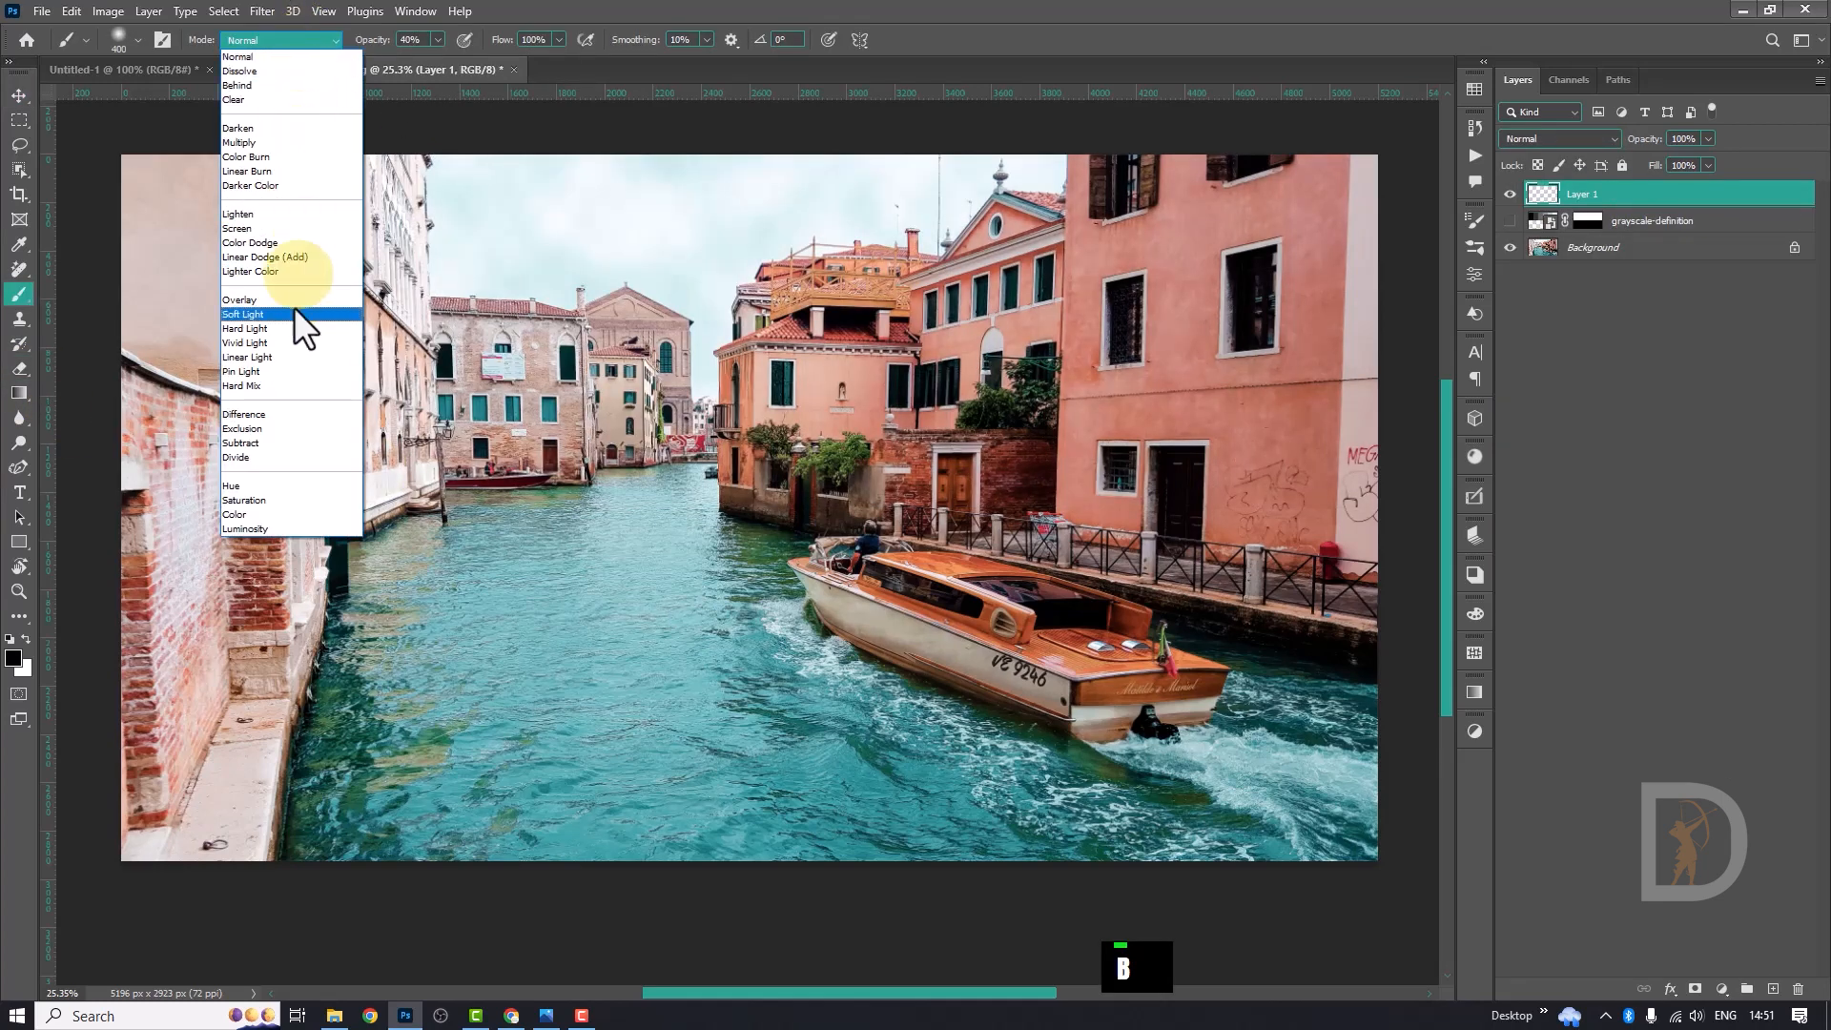
click(288, 84)
key(bracketright)
key(bracketright)
key(bracketright)
key(bracketright)
key(bracketright)
key(bracketright)
key(bracketright)
key(bracketright)
key(bracketright)
key(bracketright)
key(bracketright)
key(bracketright)
key(bracketright)
key(bracketright)
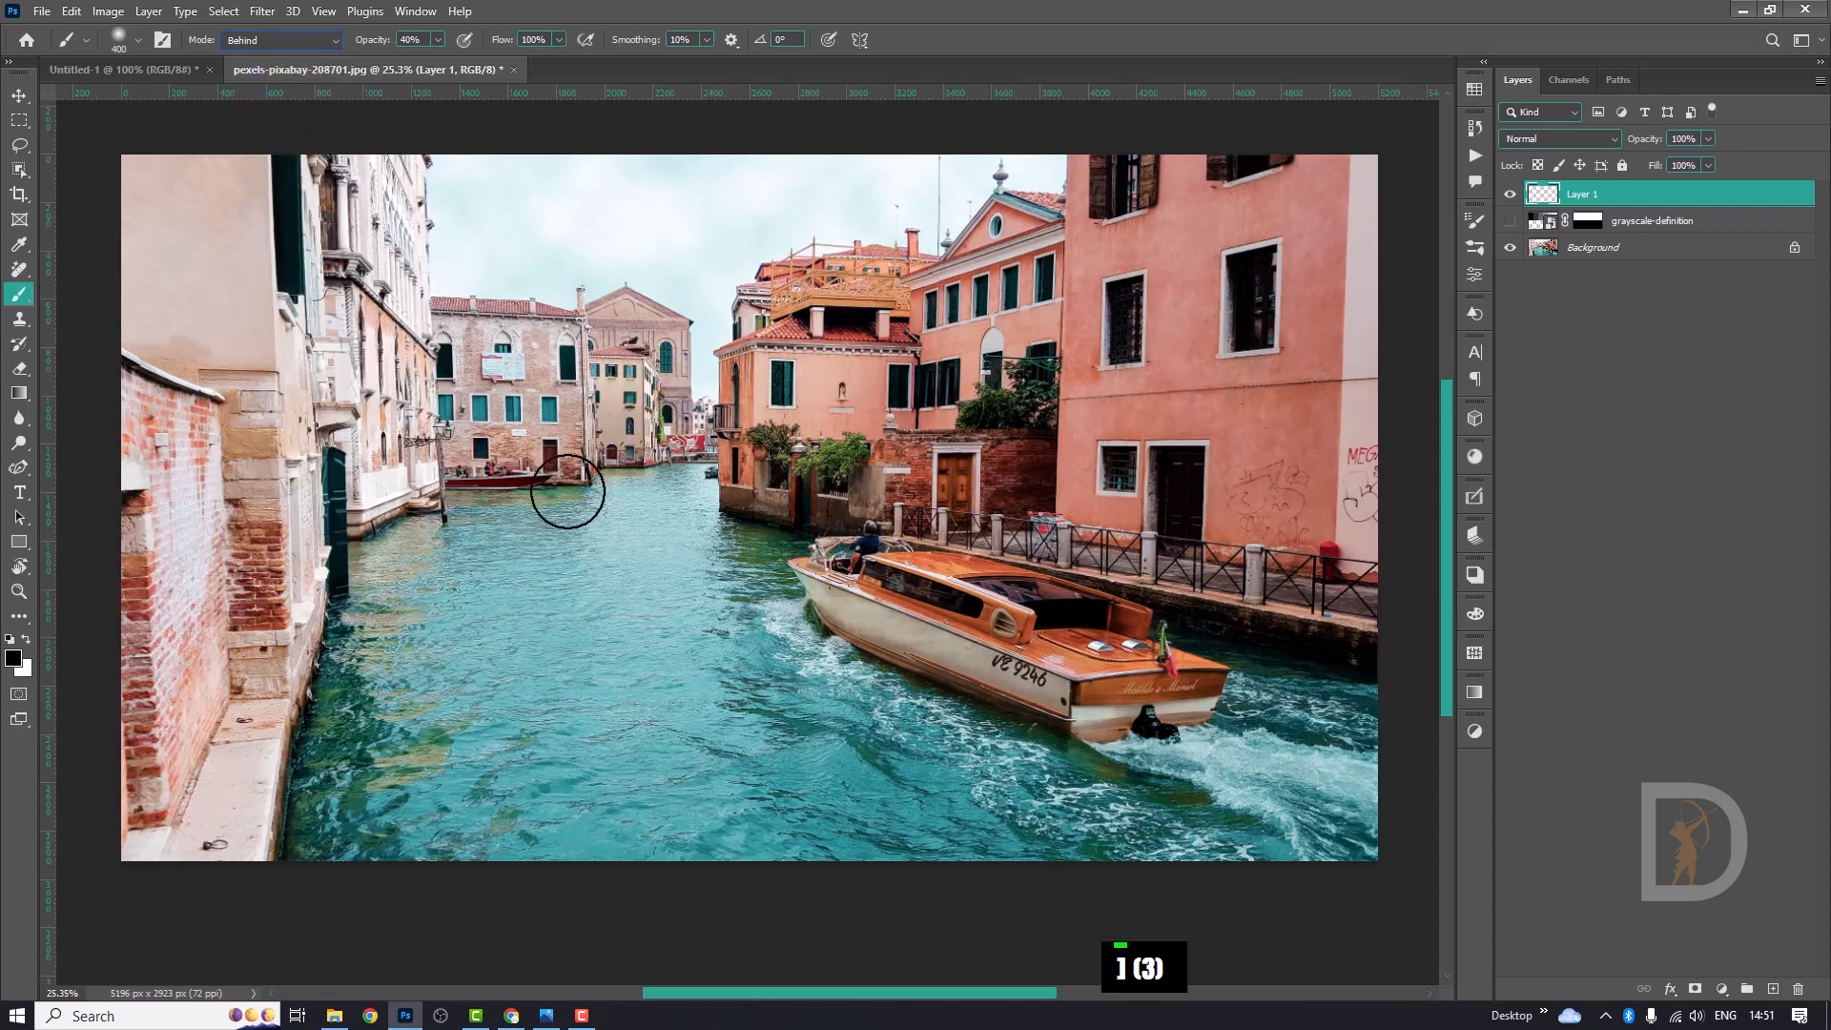
key(v)
key(b)
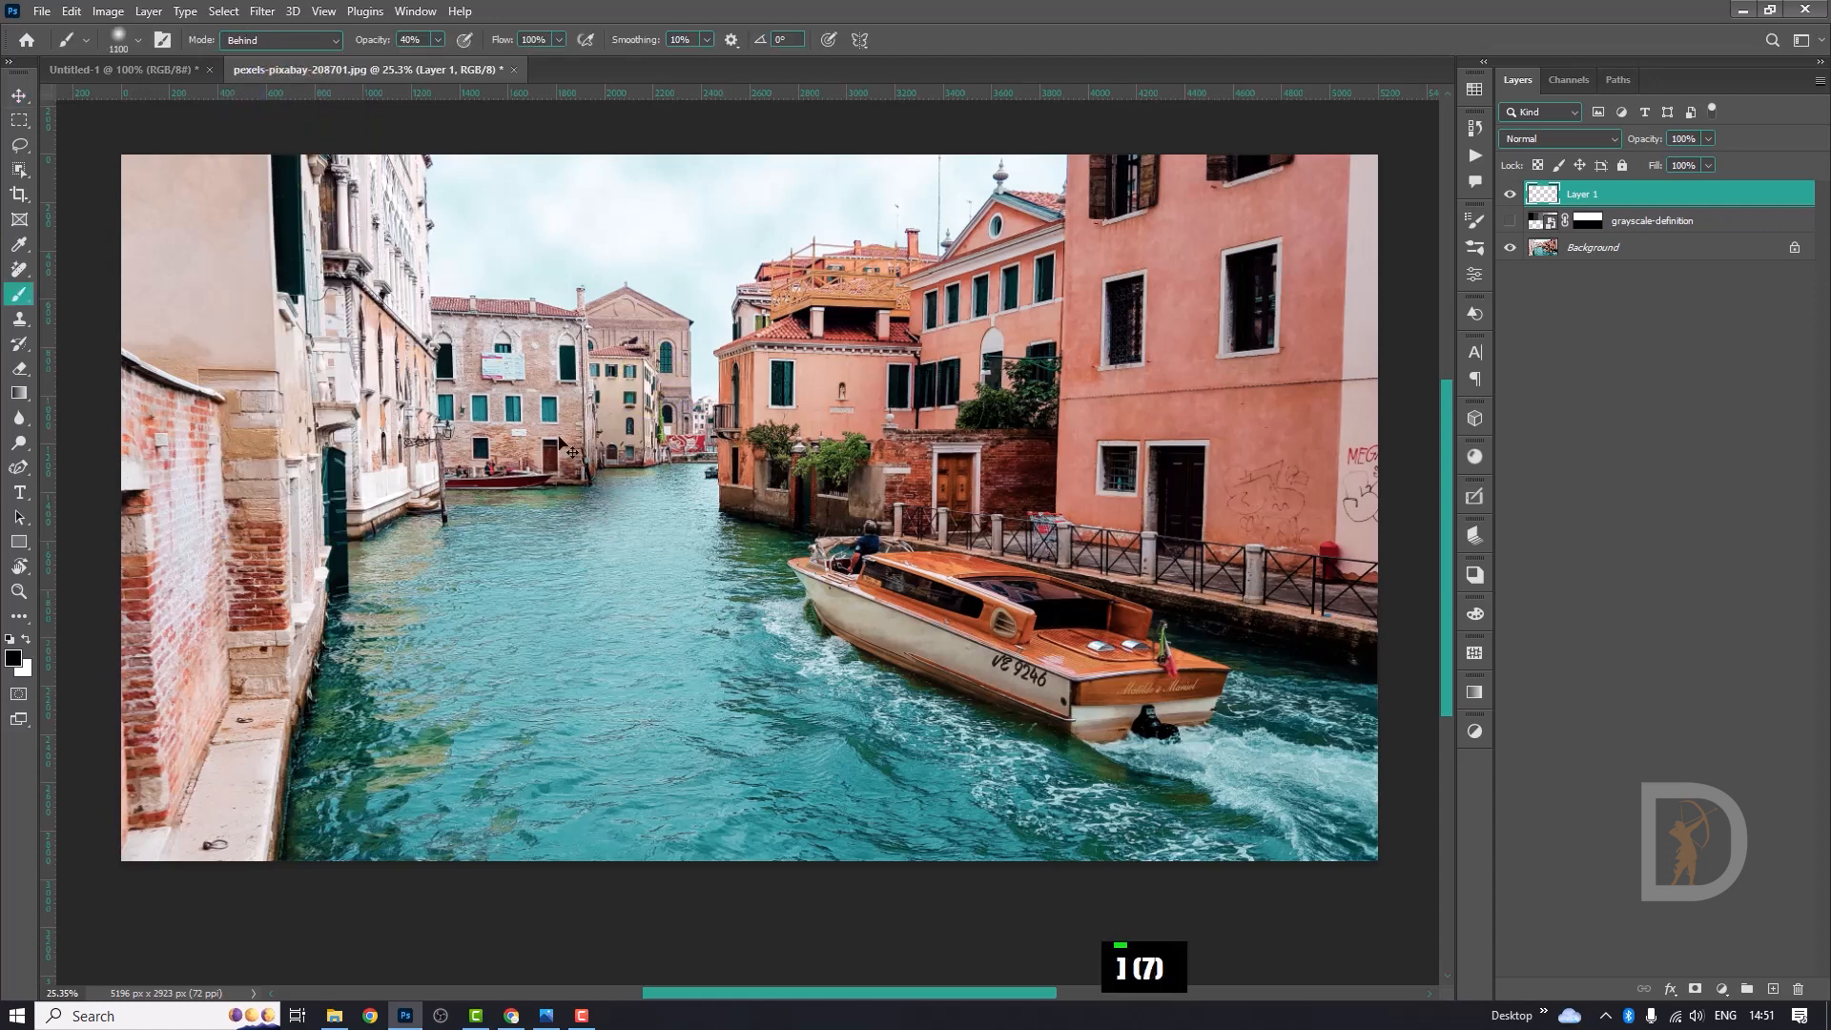
Paint a soft black spot over the canal and a soft white spot over the pink building on Layer 1.
double_click(572, 505)
click(26, 639)
double_click(1216, 439)
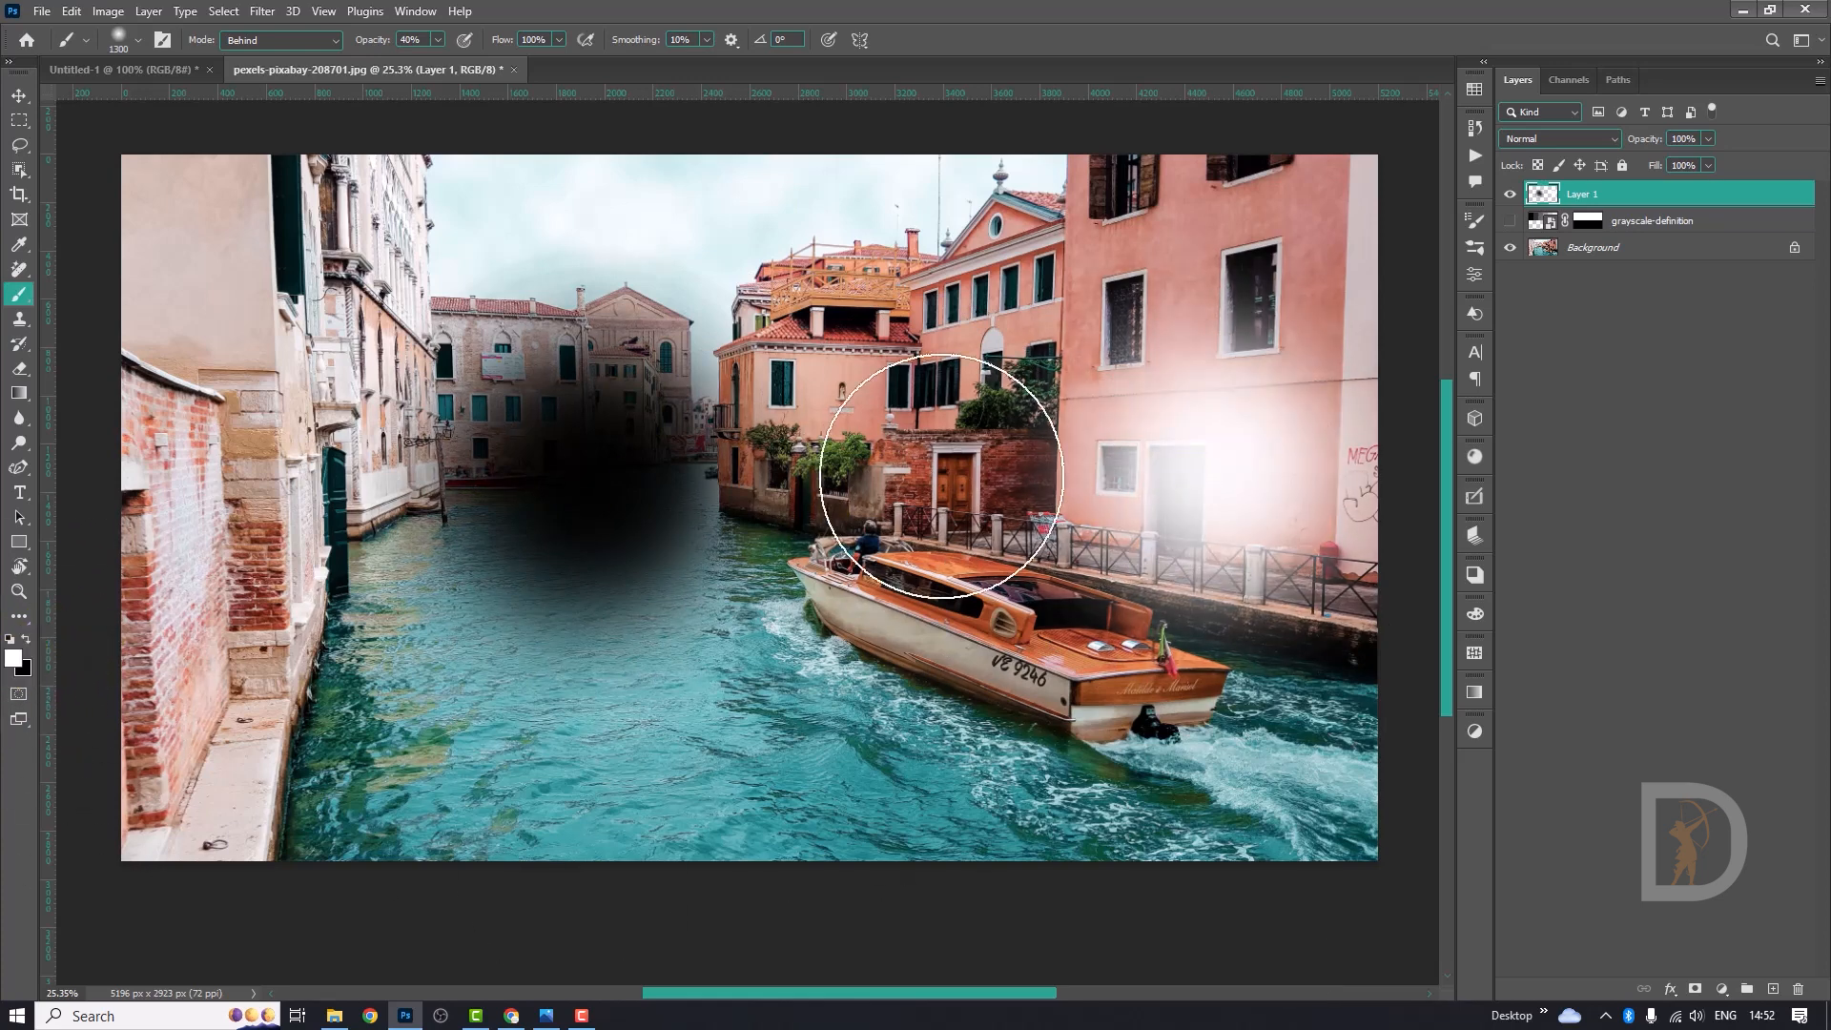
Choose a mid-gray foreground color and paint a soft spot between the black and white ones on Layer 1.
double_click(15, 656)
drag(1131, 620, 1116, 417)
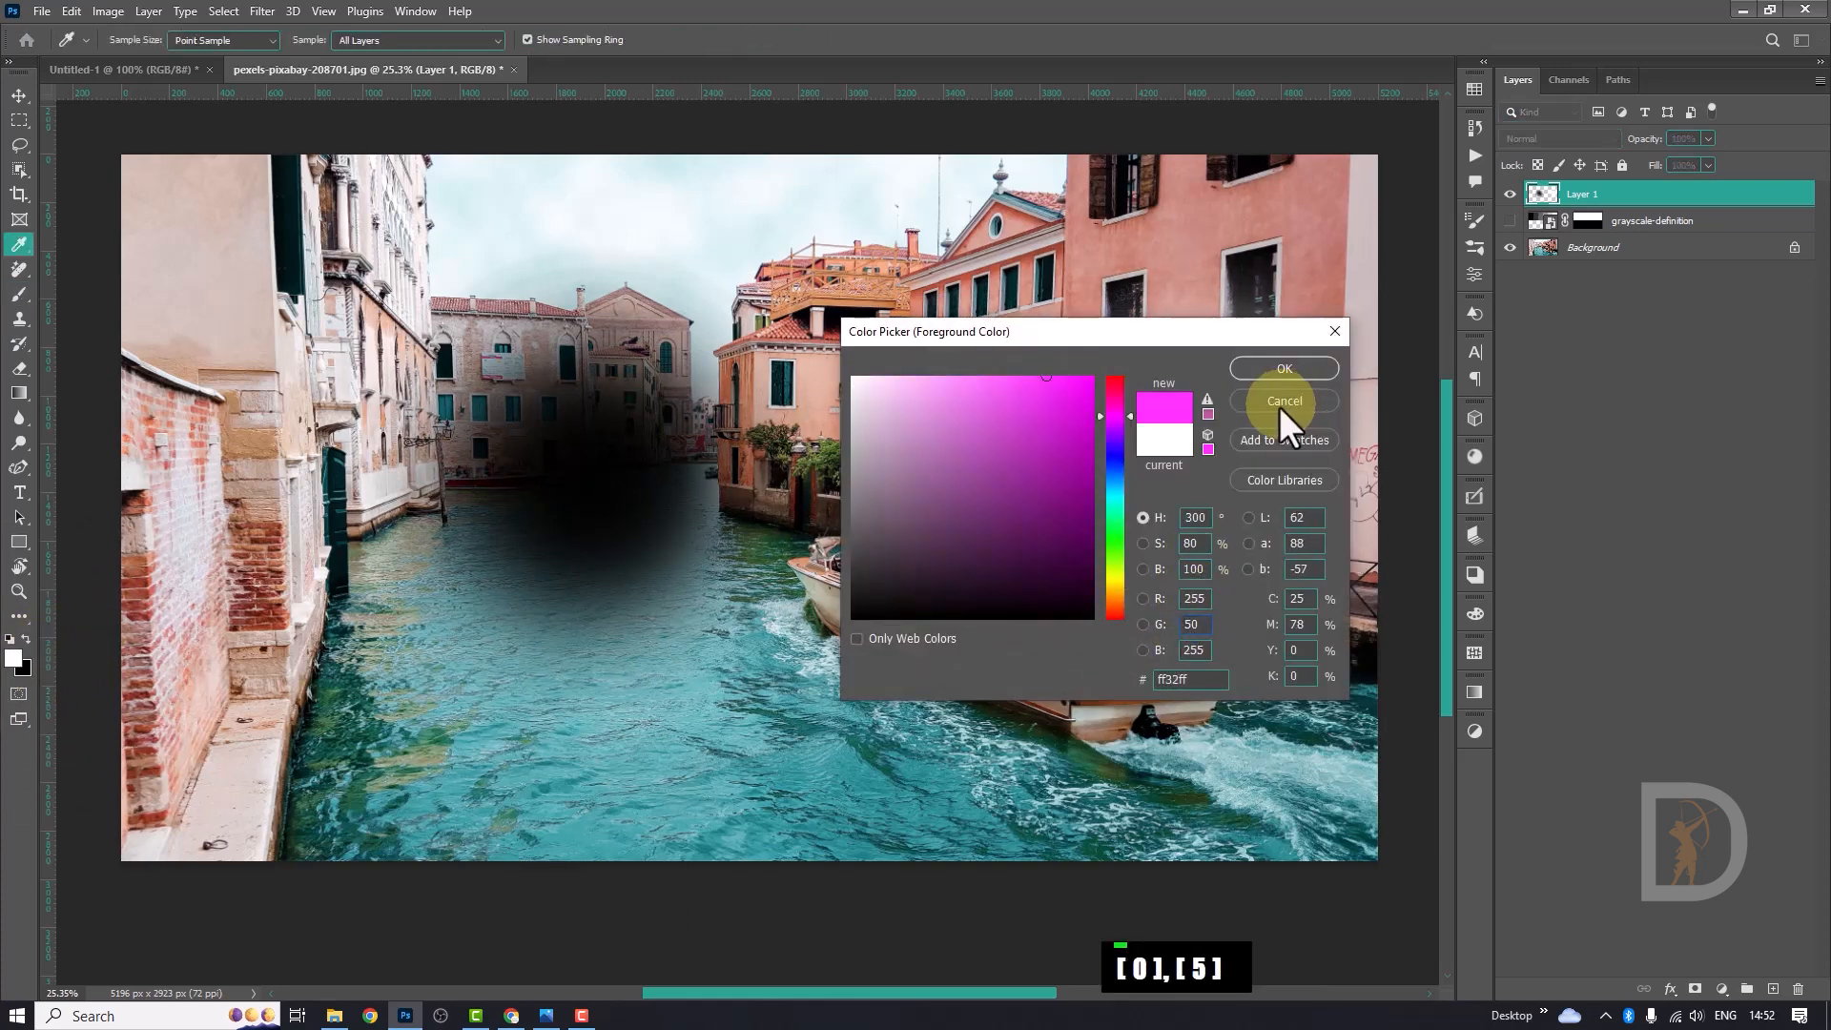
click(1284, 368)
double_click(895, 486)
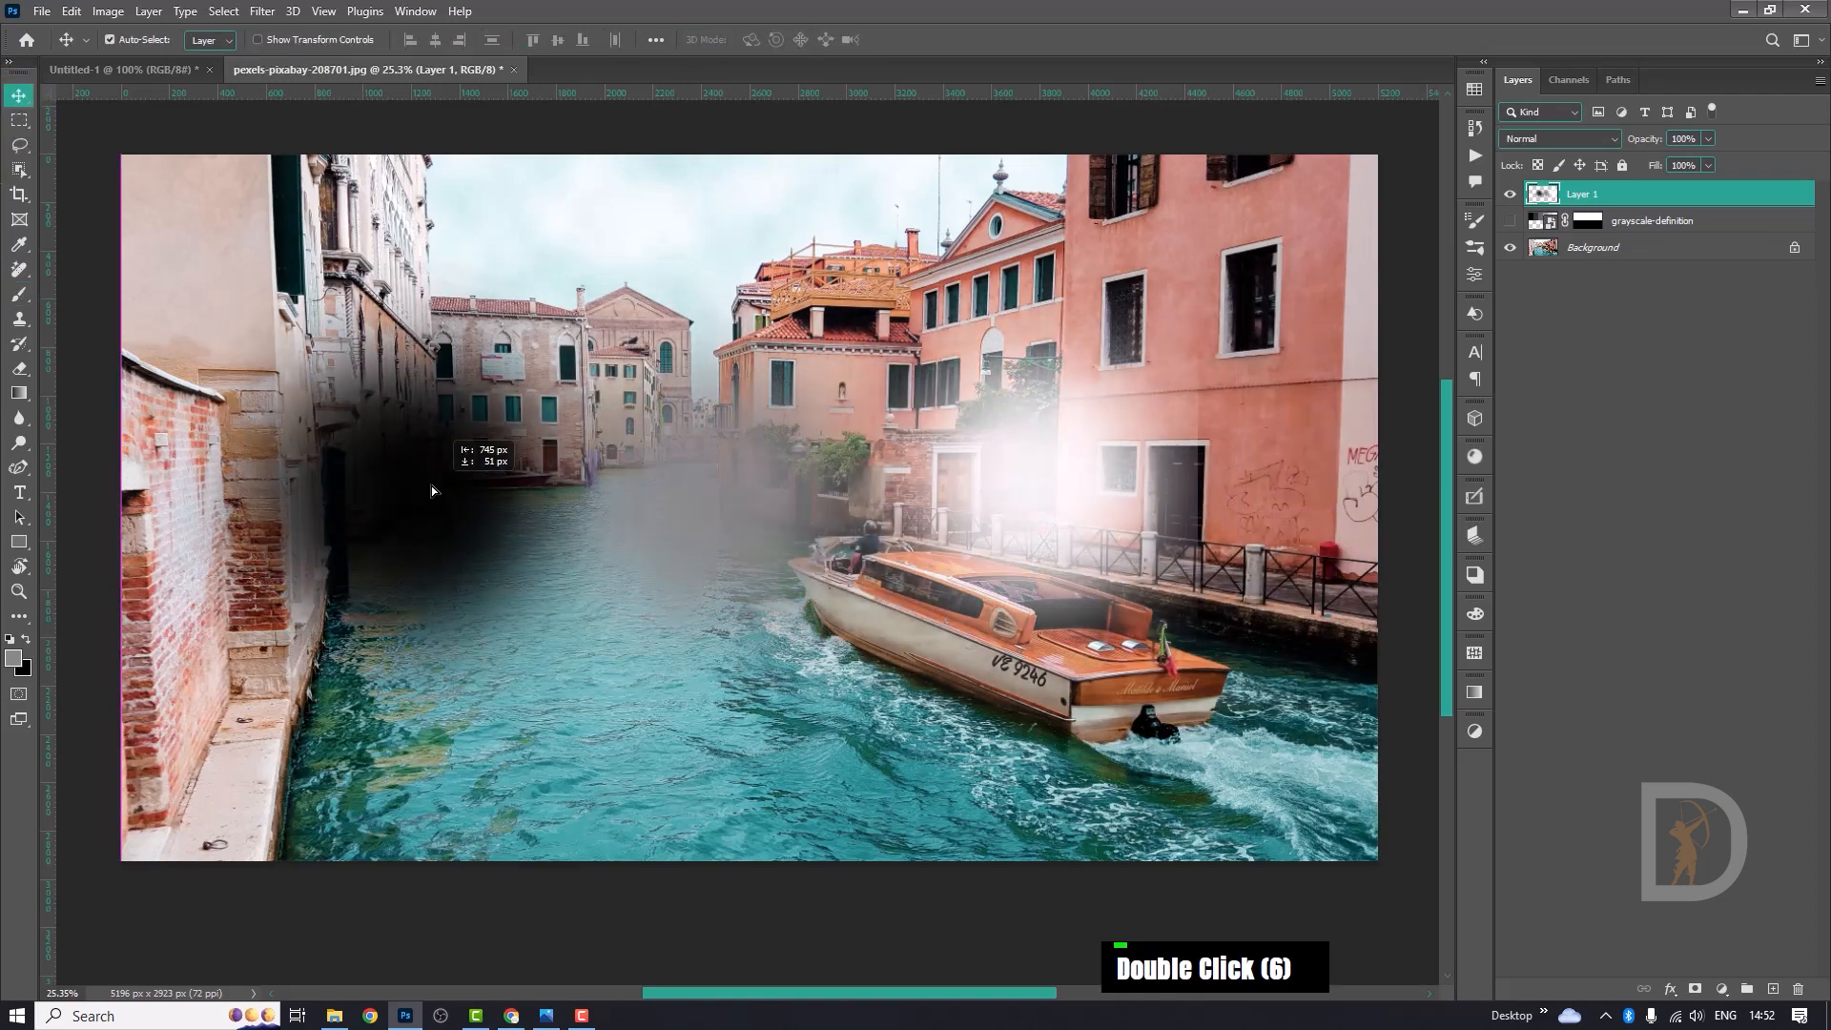
Switch the Brush tool to Screen mode and after it to Pin Light, and paint red over the black spot on Layer 1.
key(b)
click(279, 40)
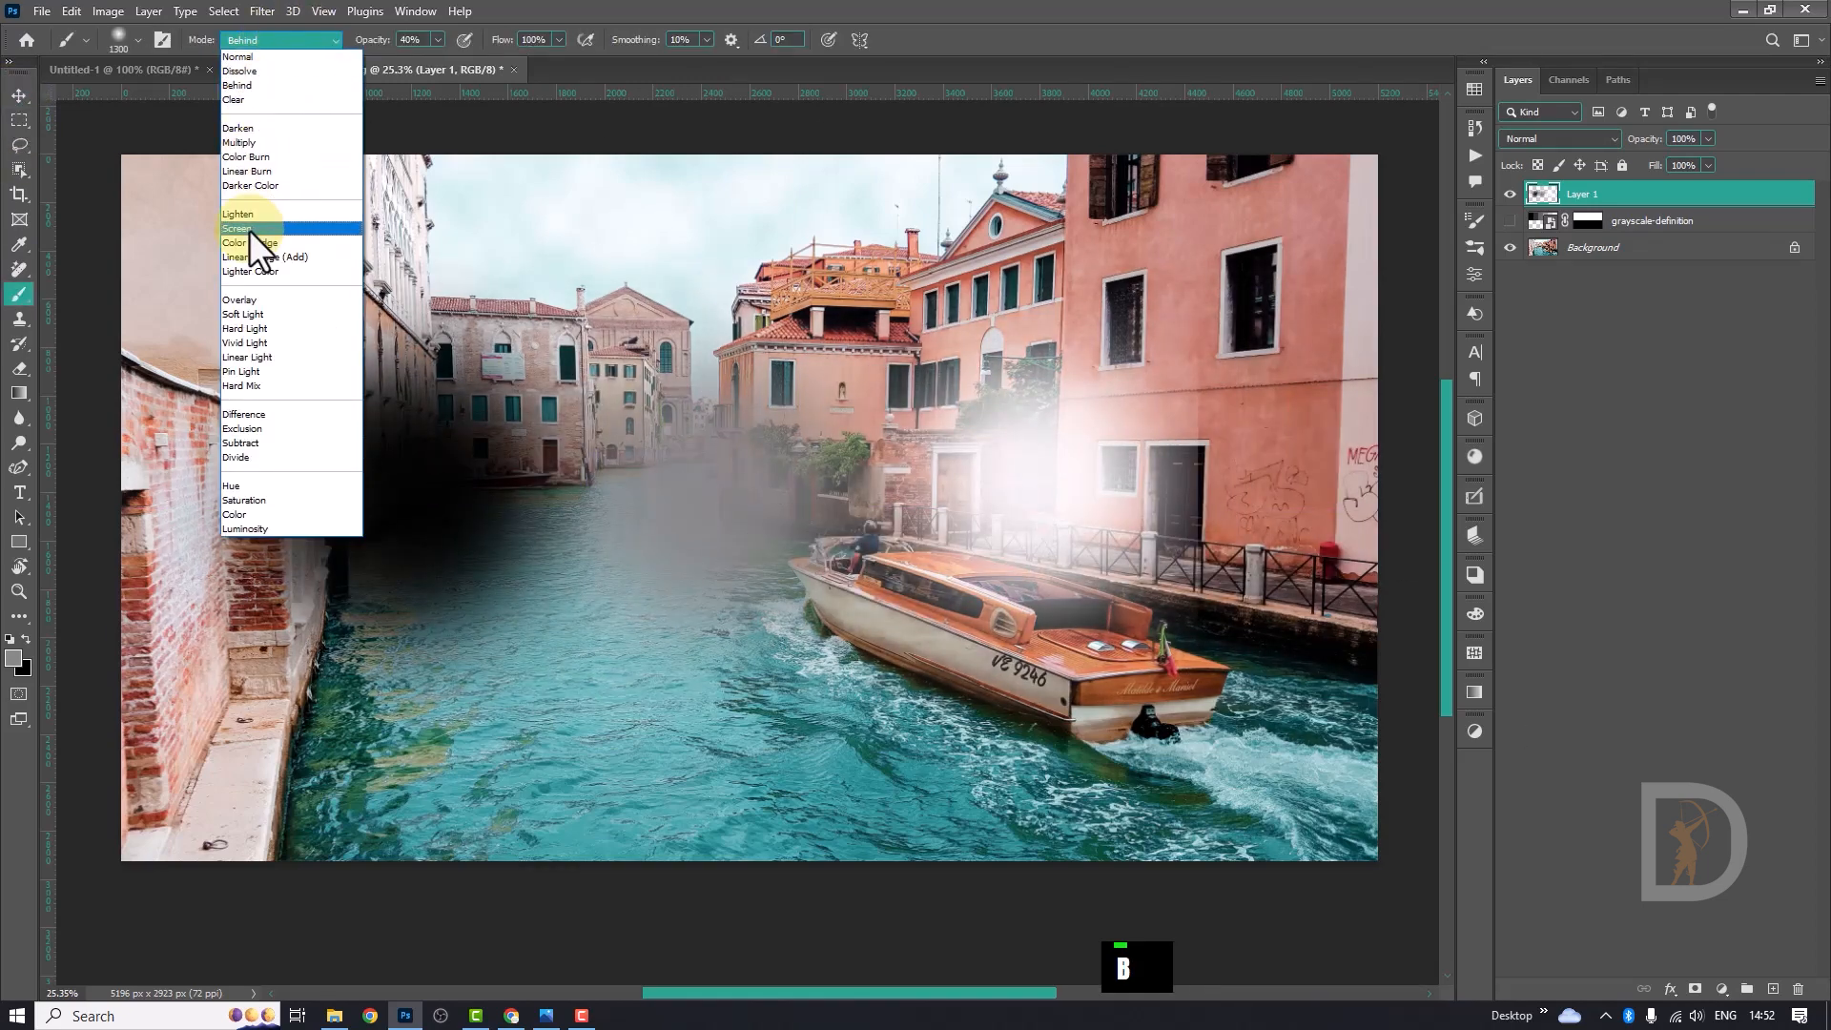
click(238, 229)
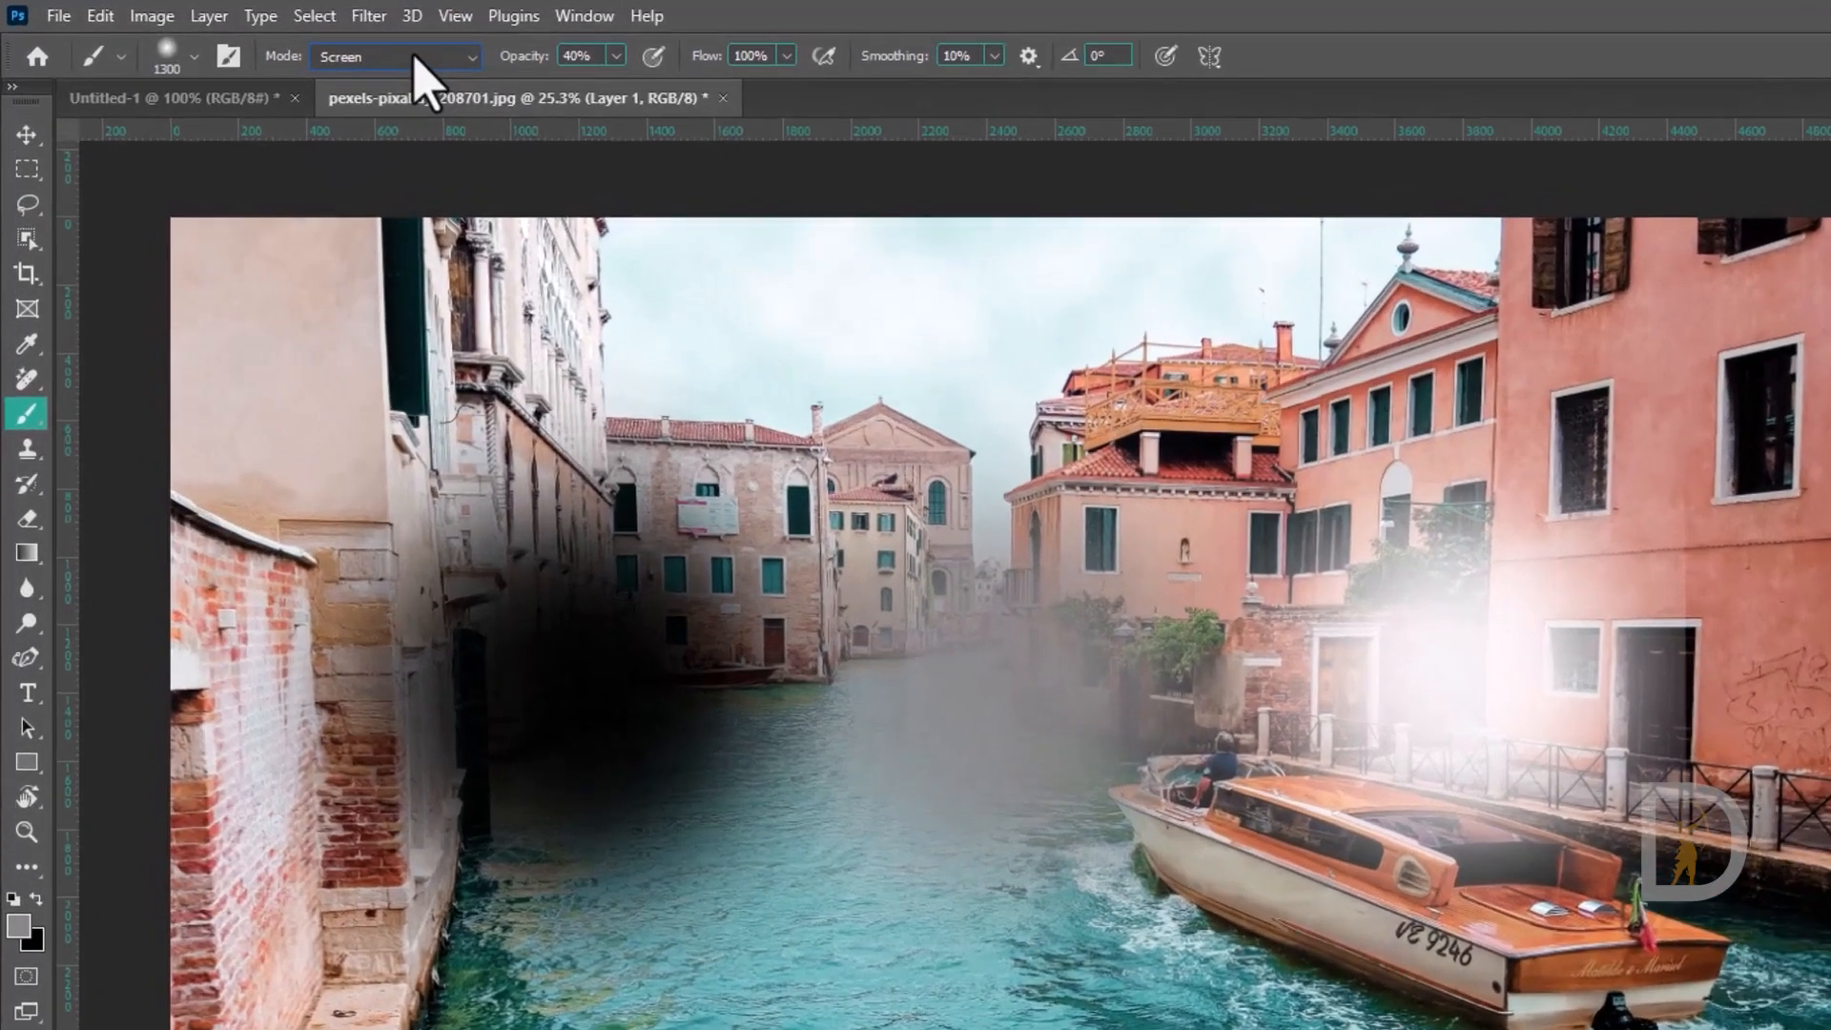
click(279, 40)
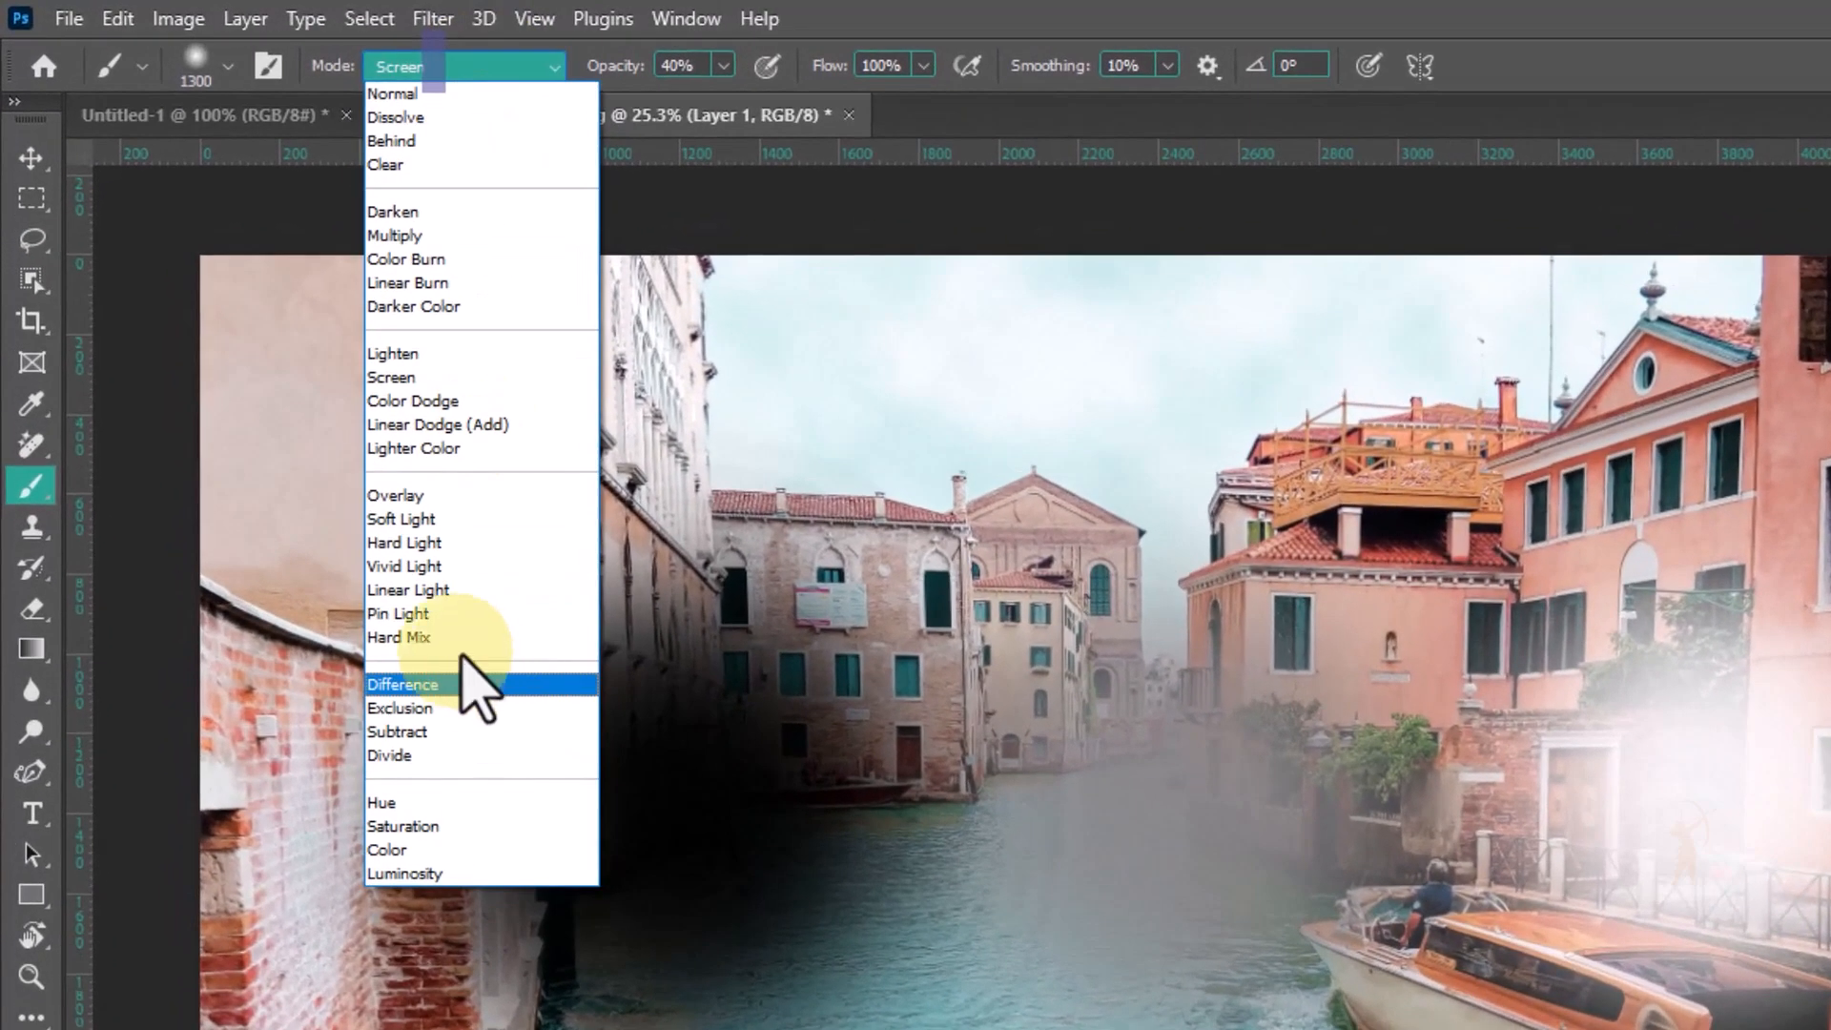
click(259, 375)
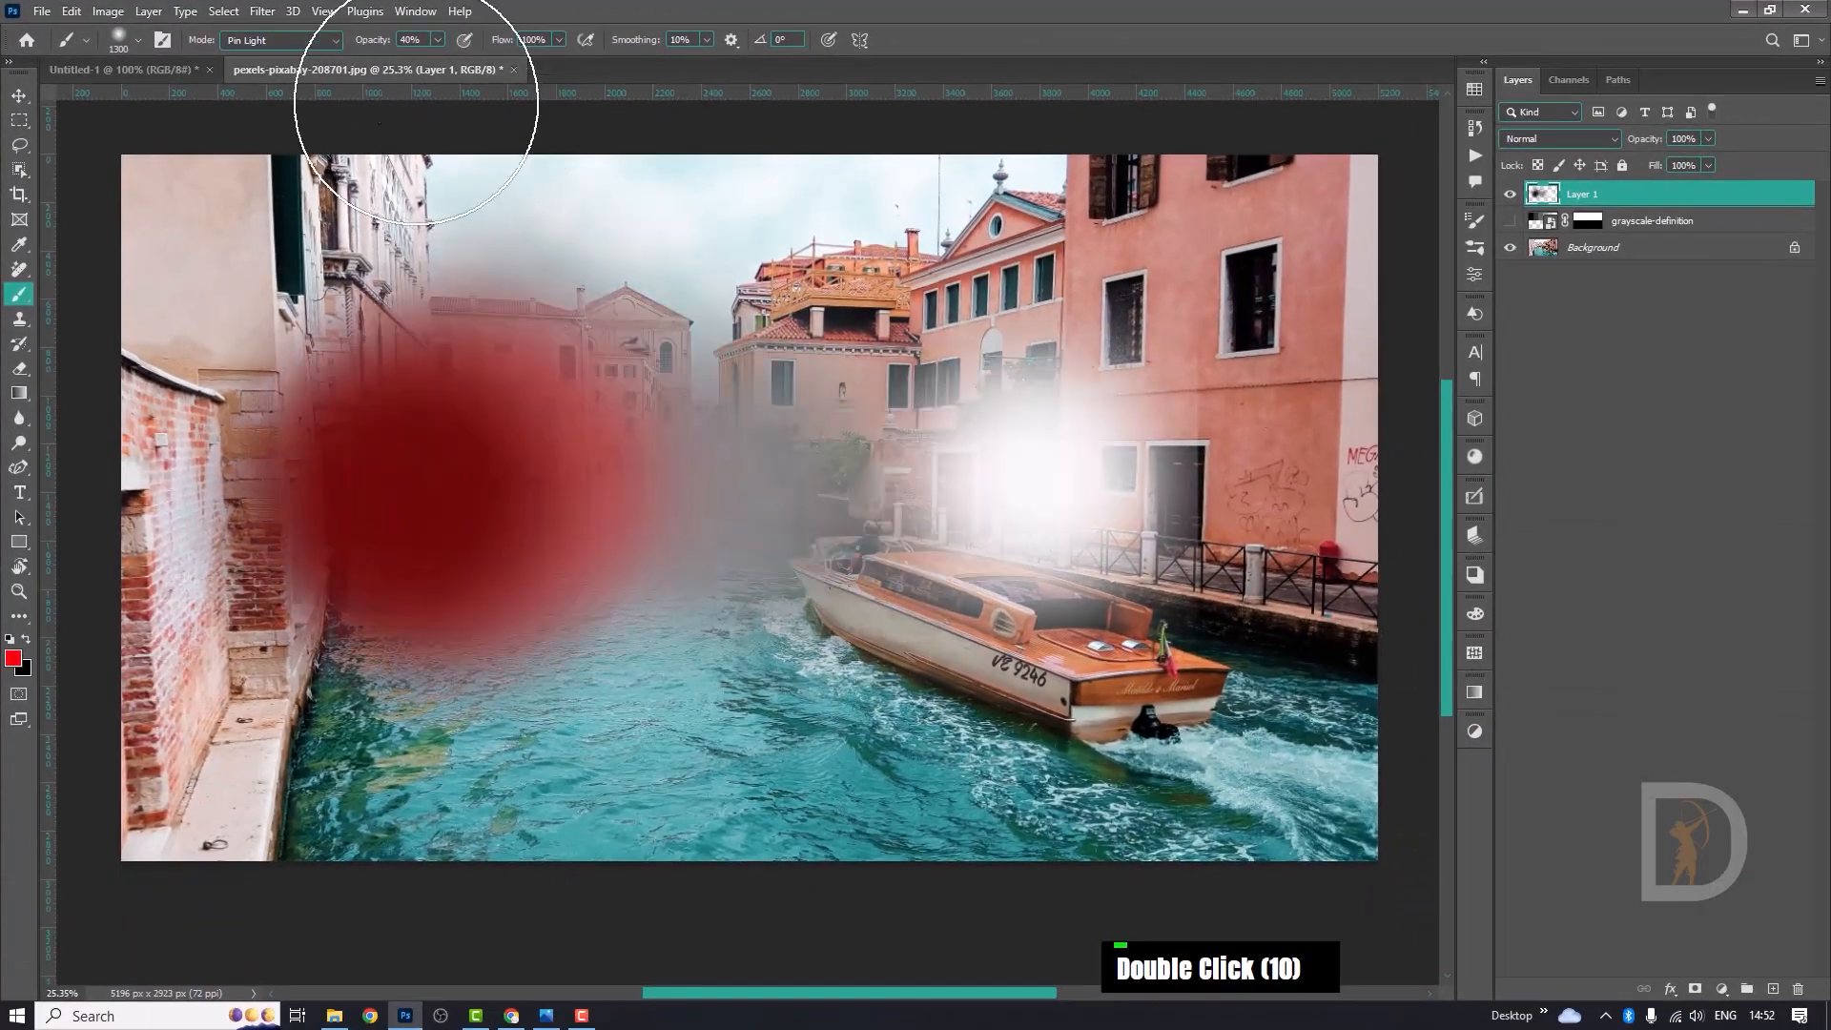
Set the Brush tool's mode to Multiply and paint red from the dark spot across the gray and white spots.
click(290, 40)
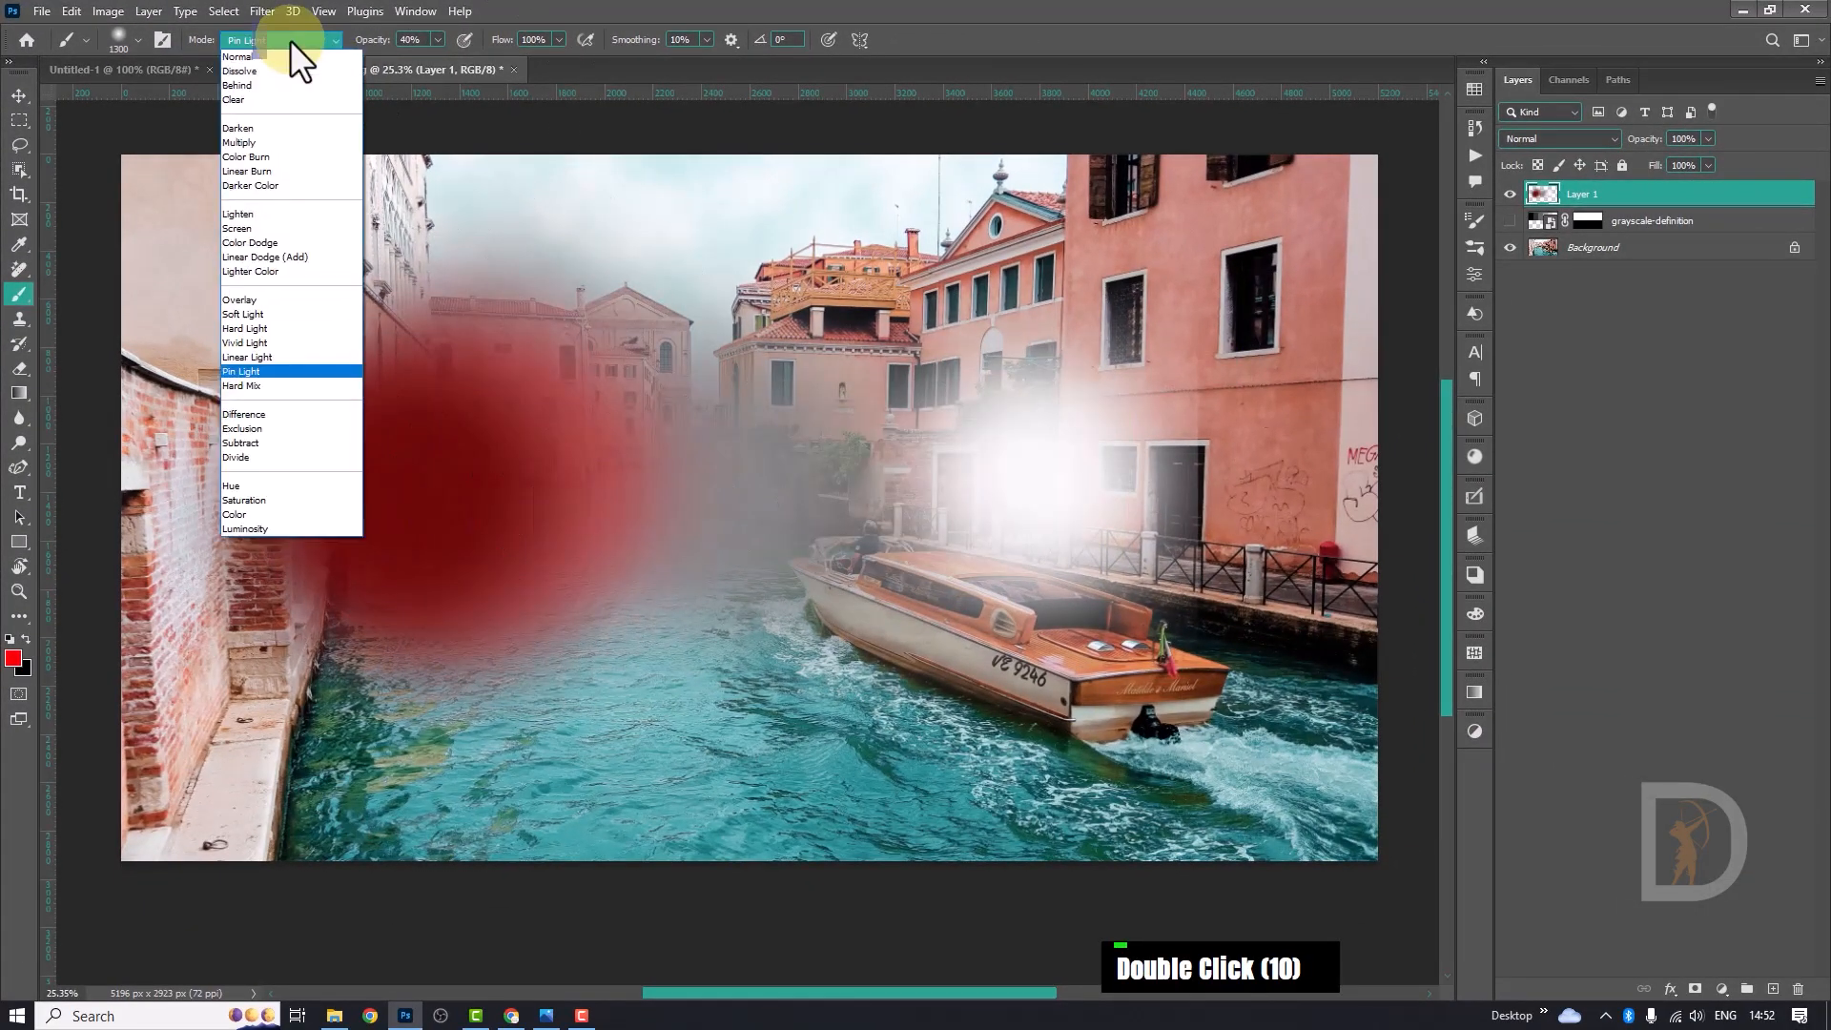
click(271, 142)
mouse_move(462, 391)
mouse_down()
mouse_move(592, 519)
mouse_move(560, 560)
mouse_move(896, 534)
mouse_up()
click(1058, 486)
click(1030, 461)
click(1021, 458)
click(1042, 464)
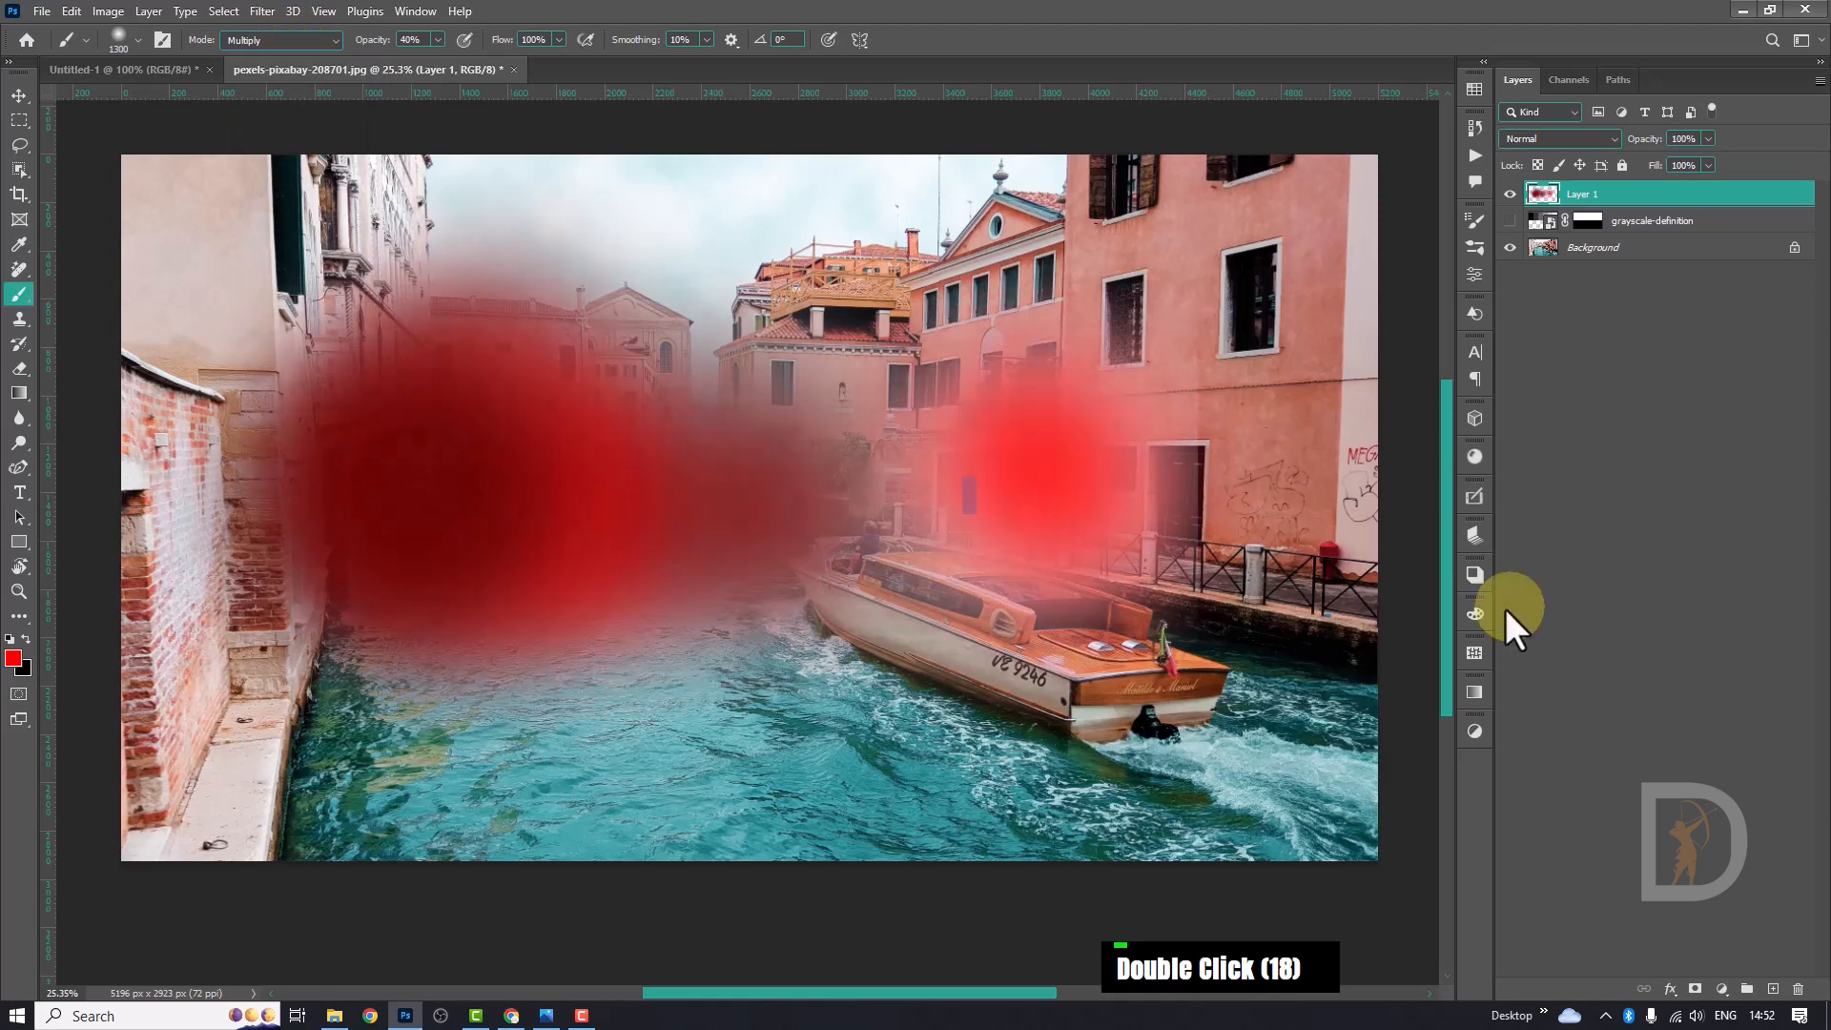
Set the Brush tool's mode to Behind and paint red across the canal and buildings underneath the existing spots on Layer 1.
click(288, 42)
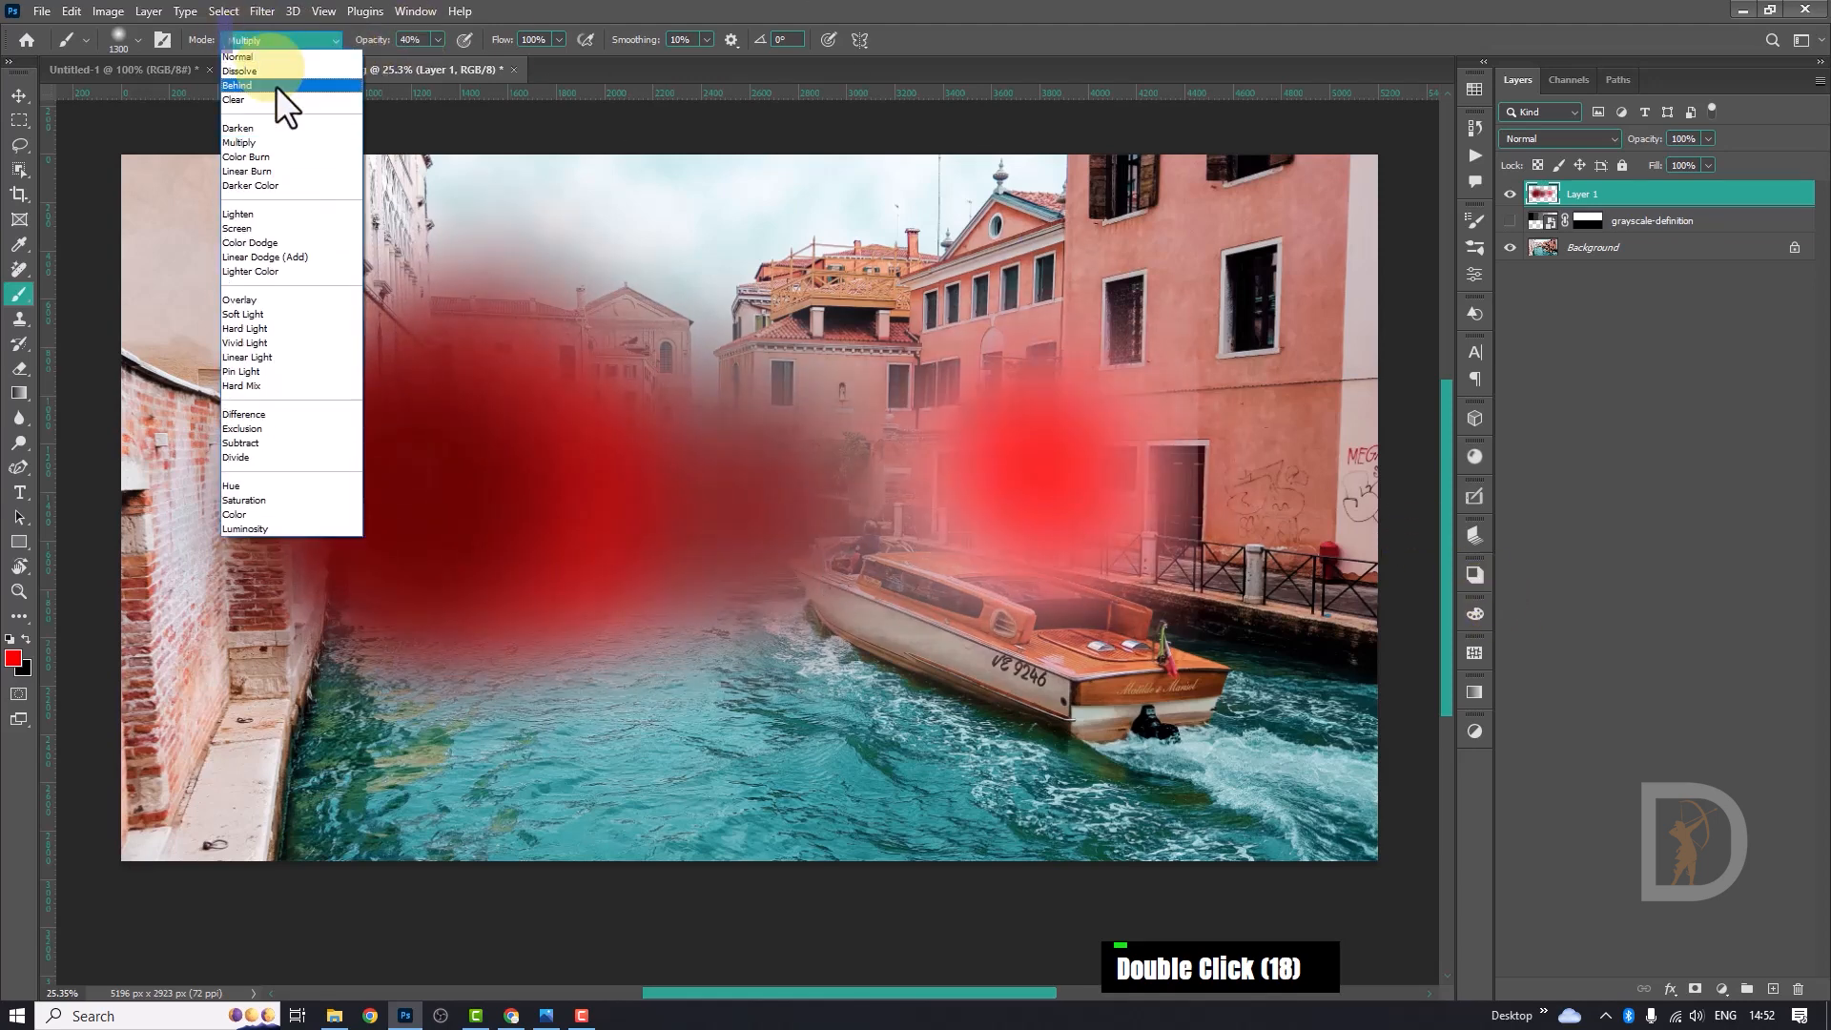
click(286, 98)
mouse_move(658, 342)
mouse_down()
mouse_move(618, 390)
mouse_move(729, 506)
mouse_move(740, 546)
mouse_move(573, 338)
mouse_move(387, 319)
mouse_move(679, 412)
mouse_move(695, 590)
mouse_up()
mouse_move(343, 491)
mouse_down()
mouse_move(499, 605)
mouse_move(756, 584)
mouse_move(1087, 327)
mouse_move(941, 515)
mouse_up()
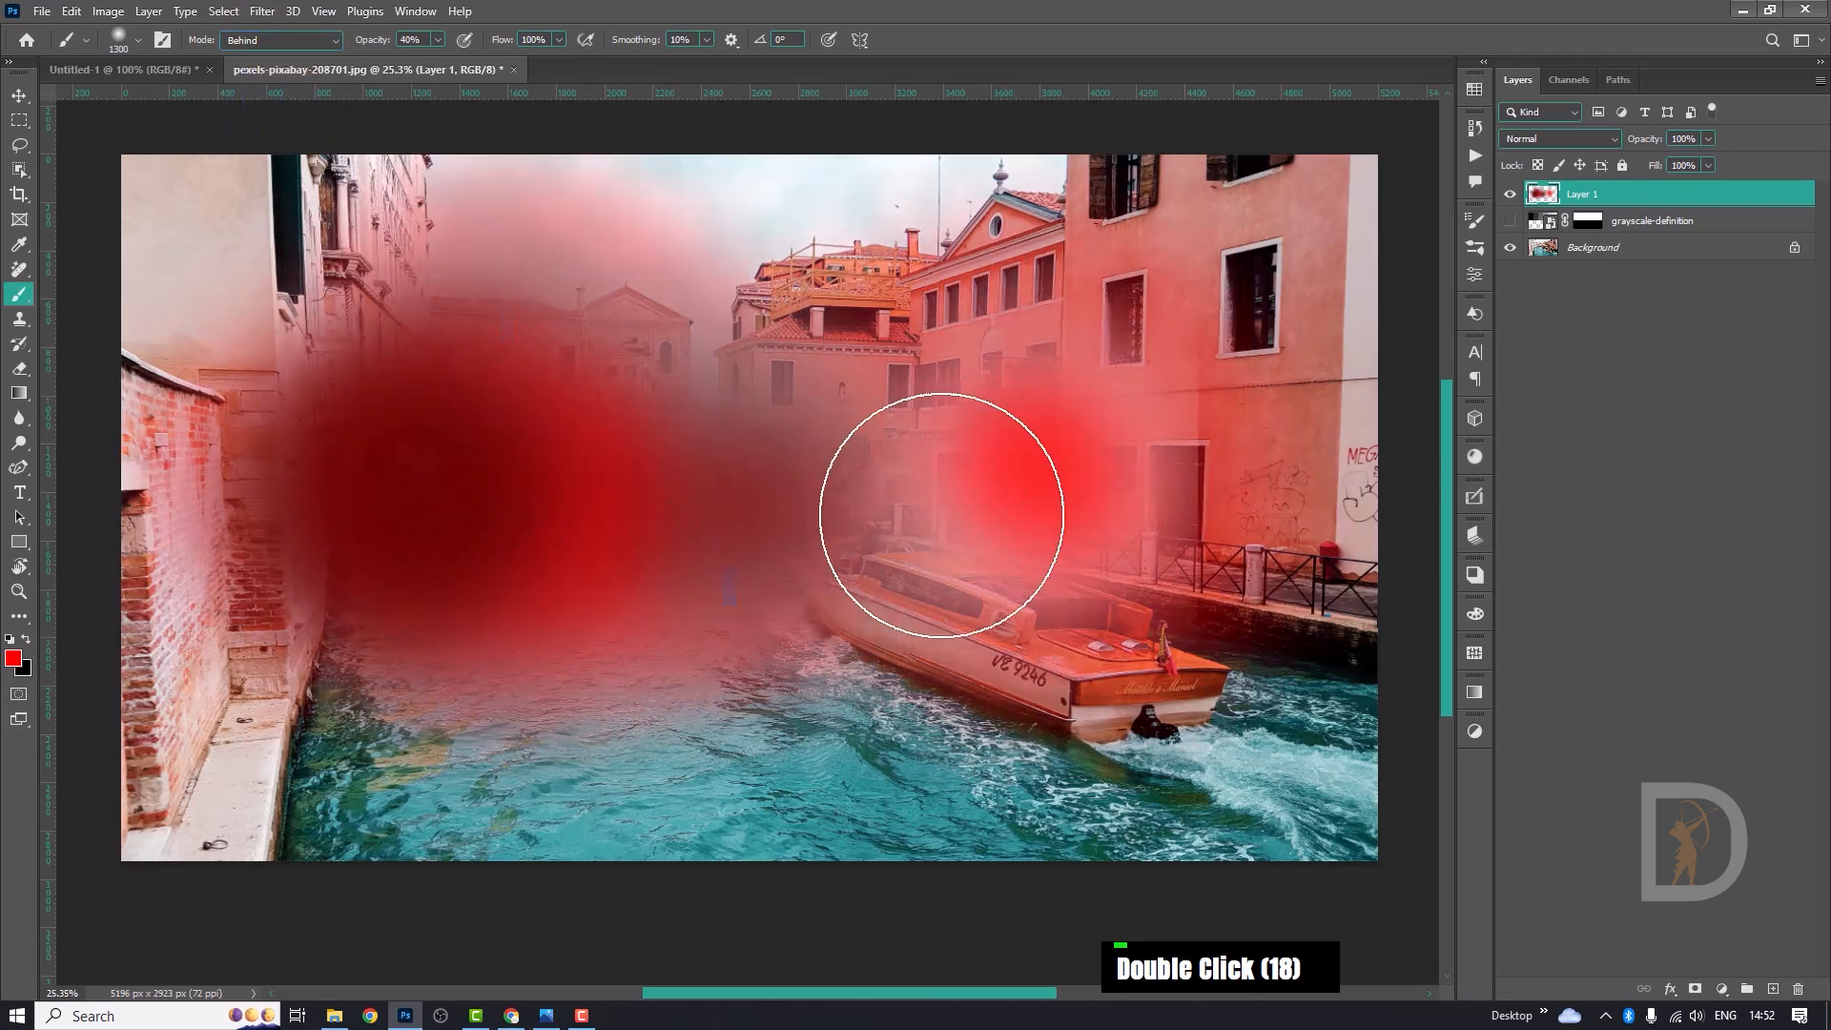
Set the Brush tool's mode to Clear and erase the dark and red spots over the canal and the pink building on Layer 1.
click(236, 38)
click(250, 91)
mouse_move(534, 448)
mouse_down()
mouse_move(449, 559)
mouse_move(353, 522)
mouse_move(439, 589)
mouse_move(559, 391)
mouse_move(513, 723)
mouse_up()
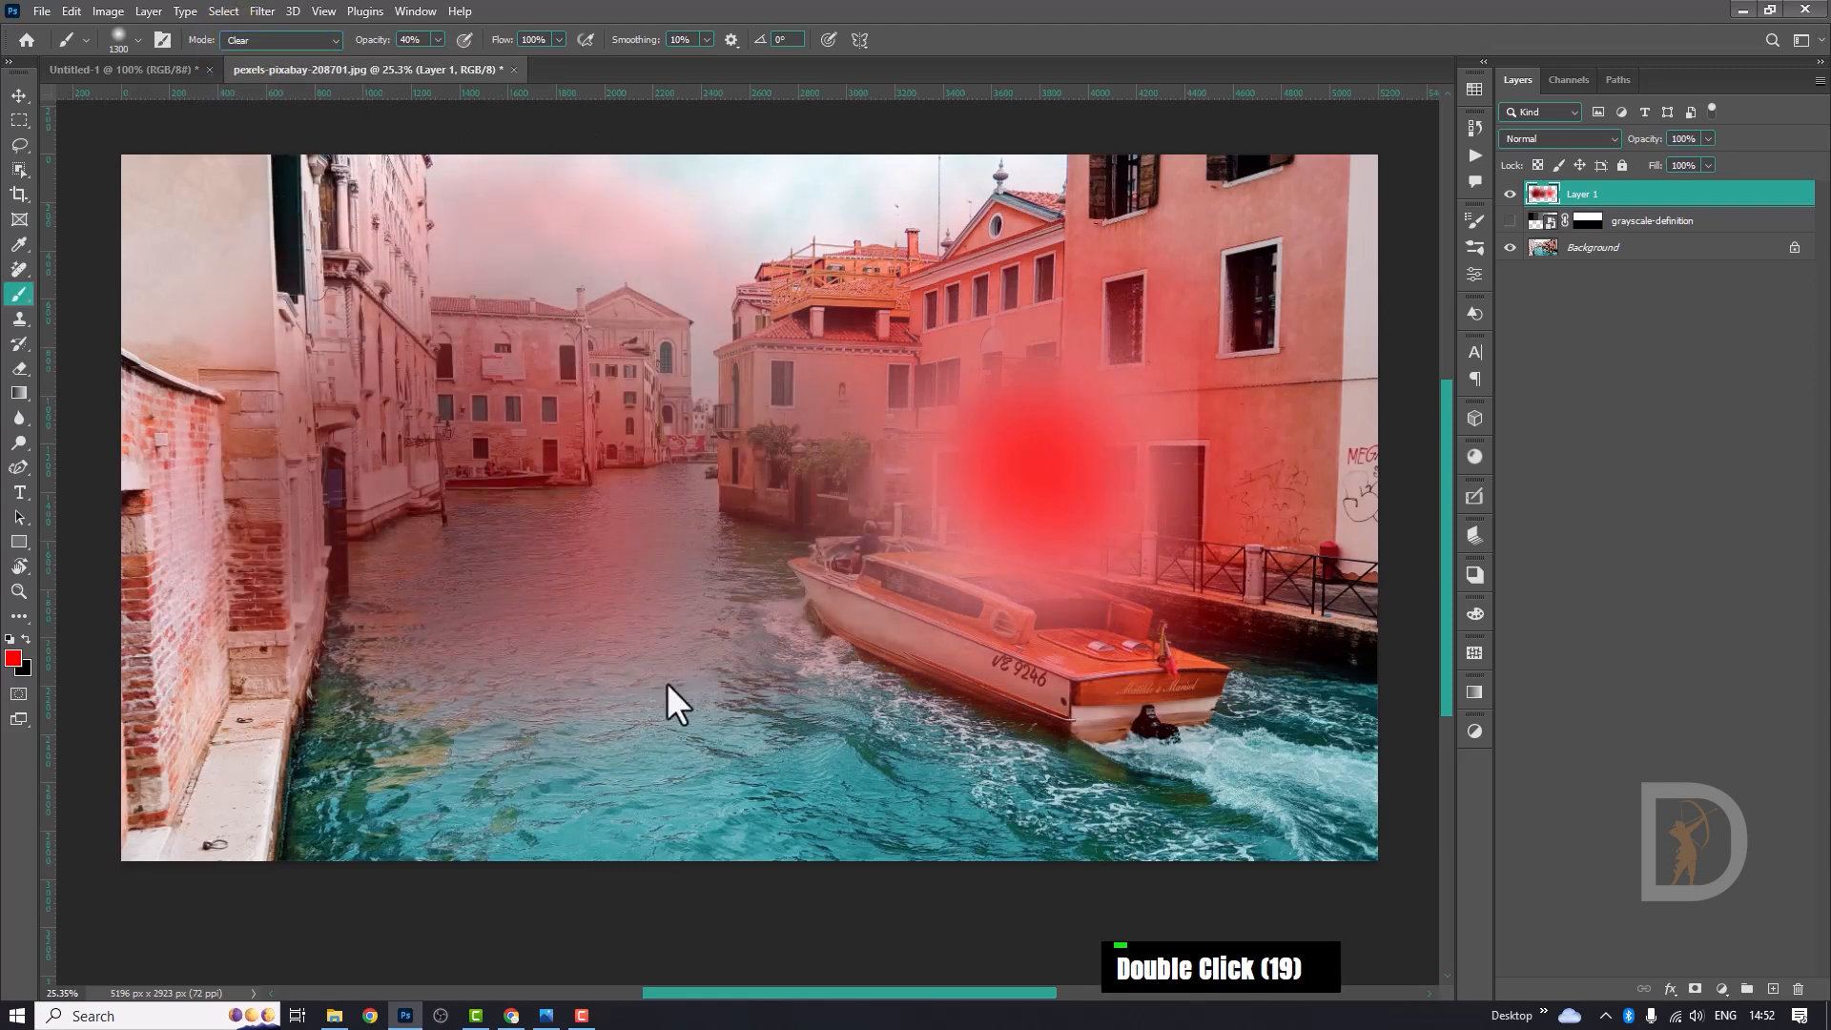
mouse_move(667, 683)
mouse_down()
mouse_move(913, 662)
mouse_move(1098, 589)
mouse_move(876, 555)
mouse_move(973, 674)
mouse_up()
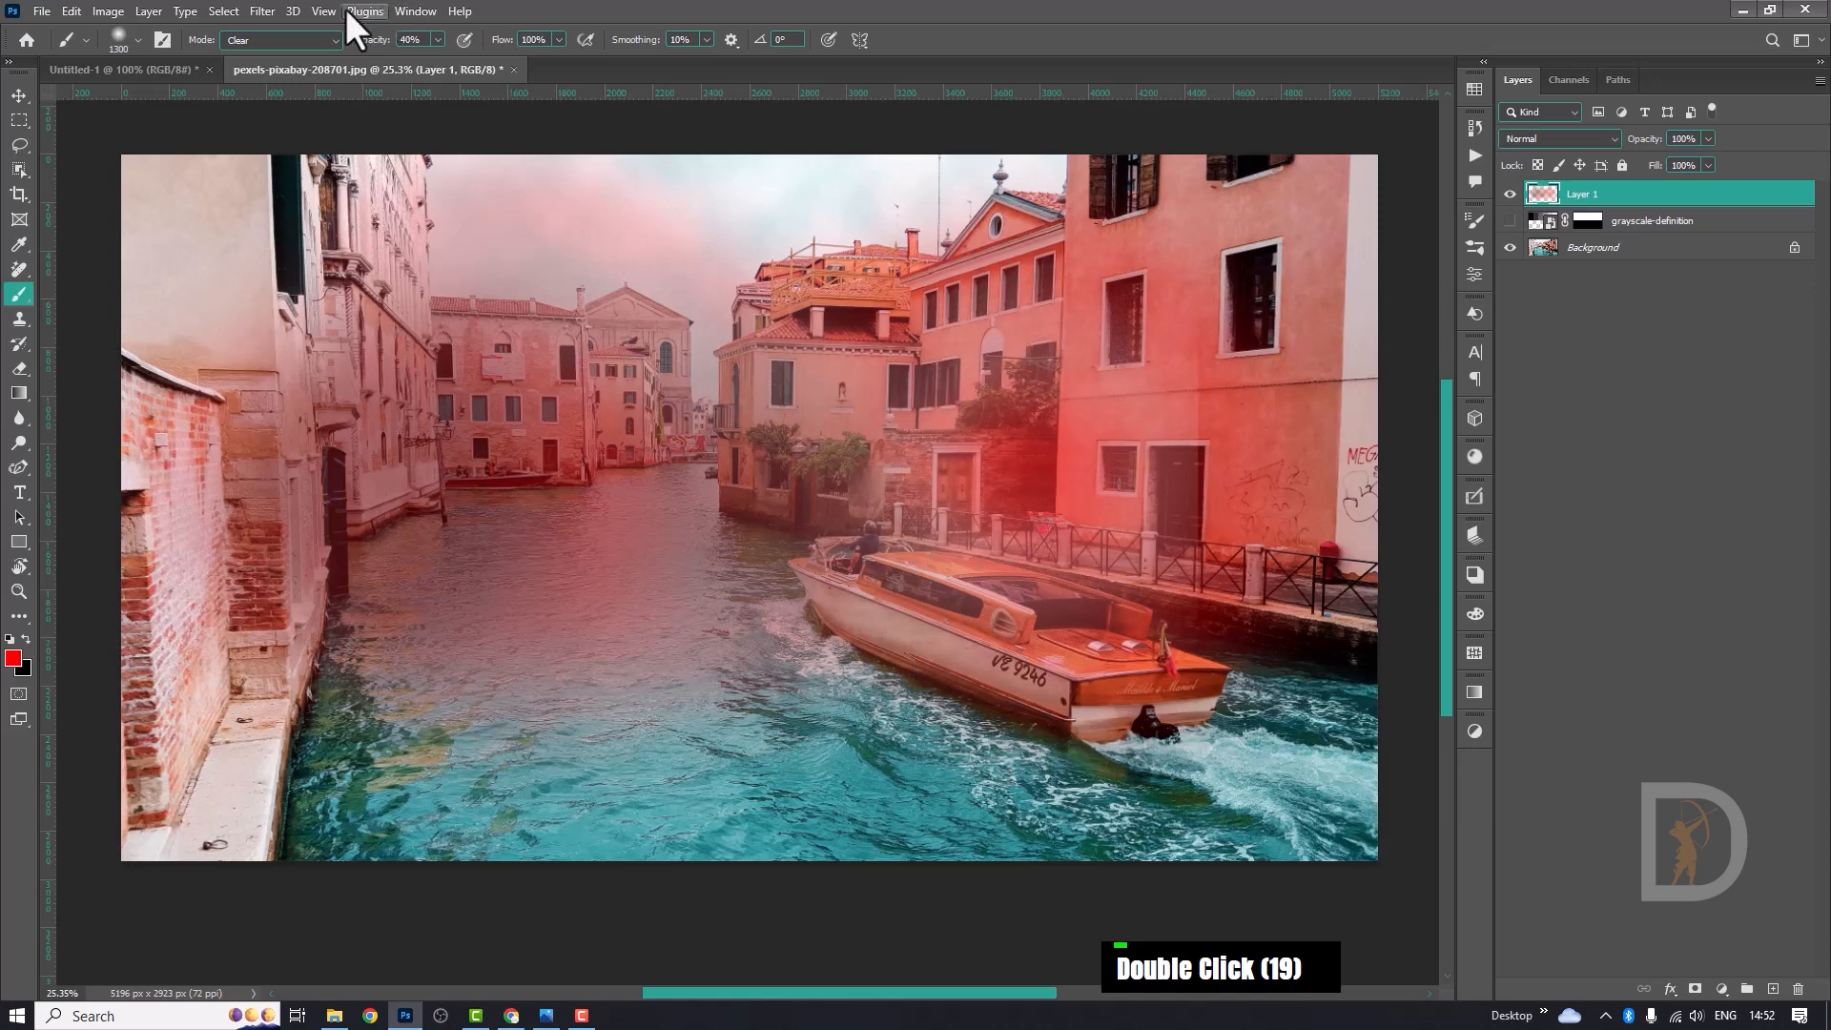
Return the Brush tool to Normal mode, lock Layer 1's transparent pixels, and paint red over the canal at 100% opacity.
click(284, 39)
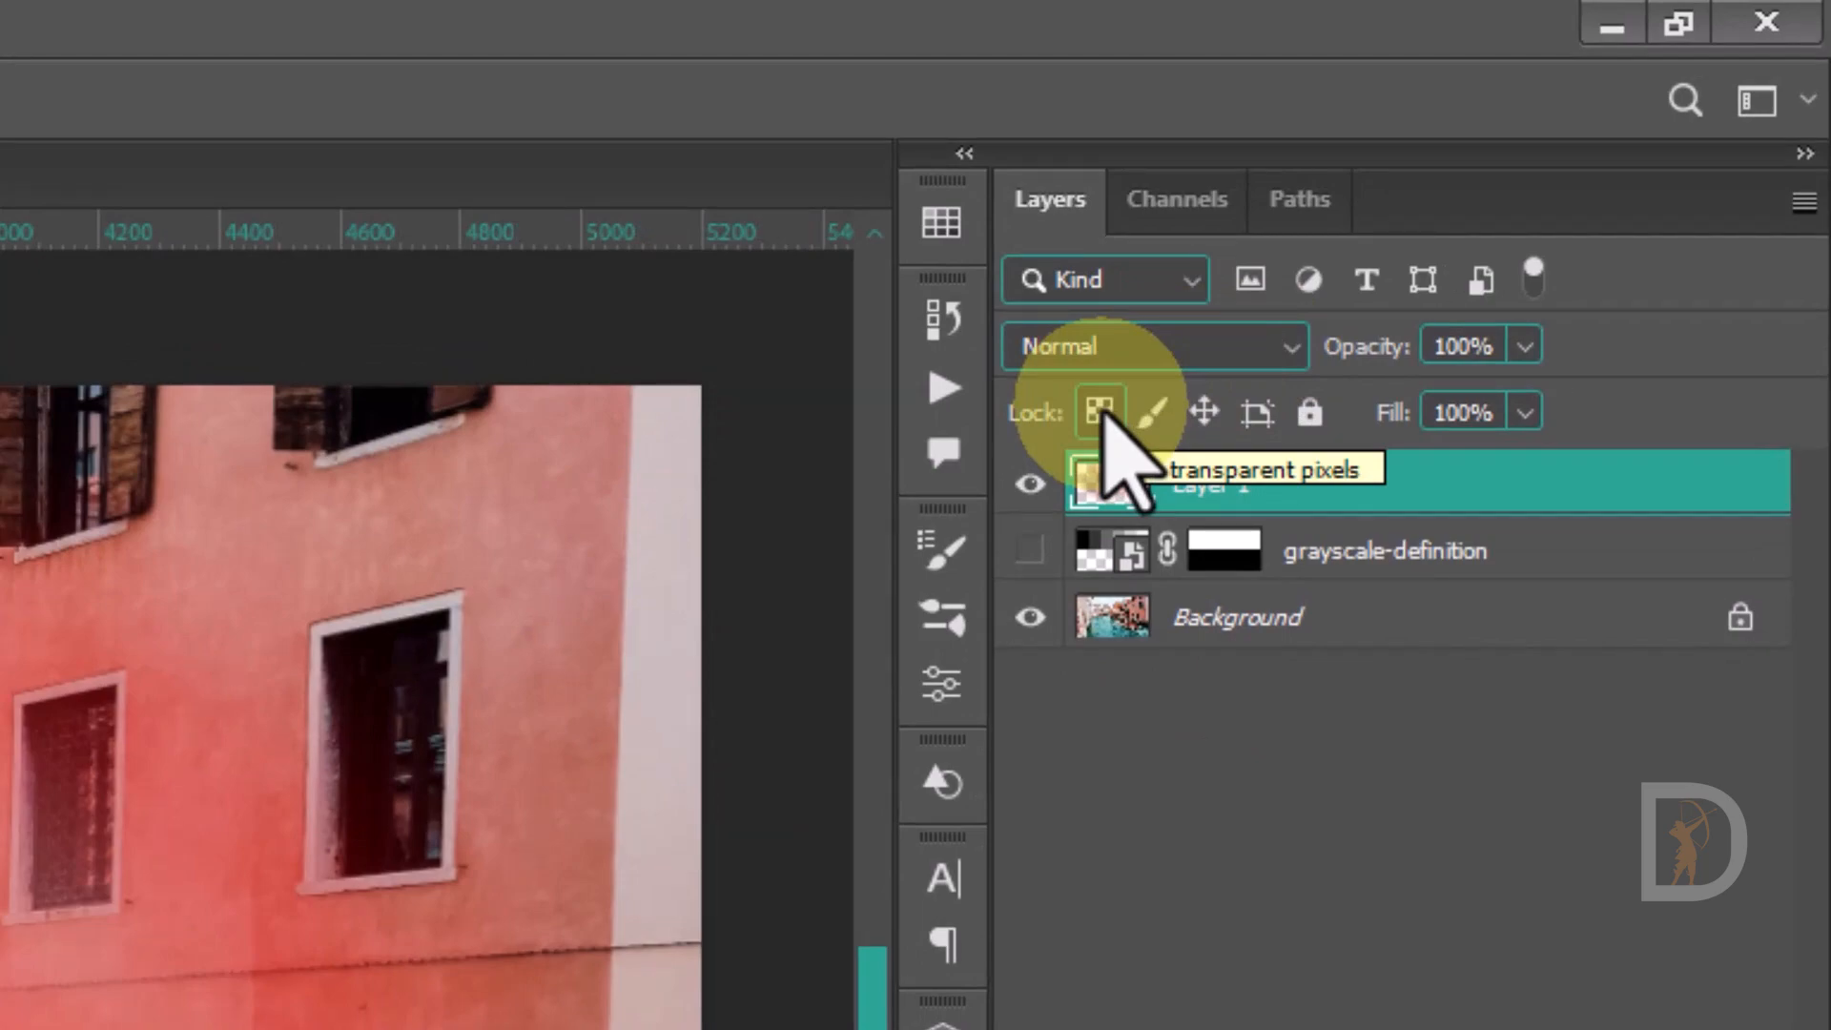
click(1102, 414)
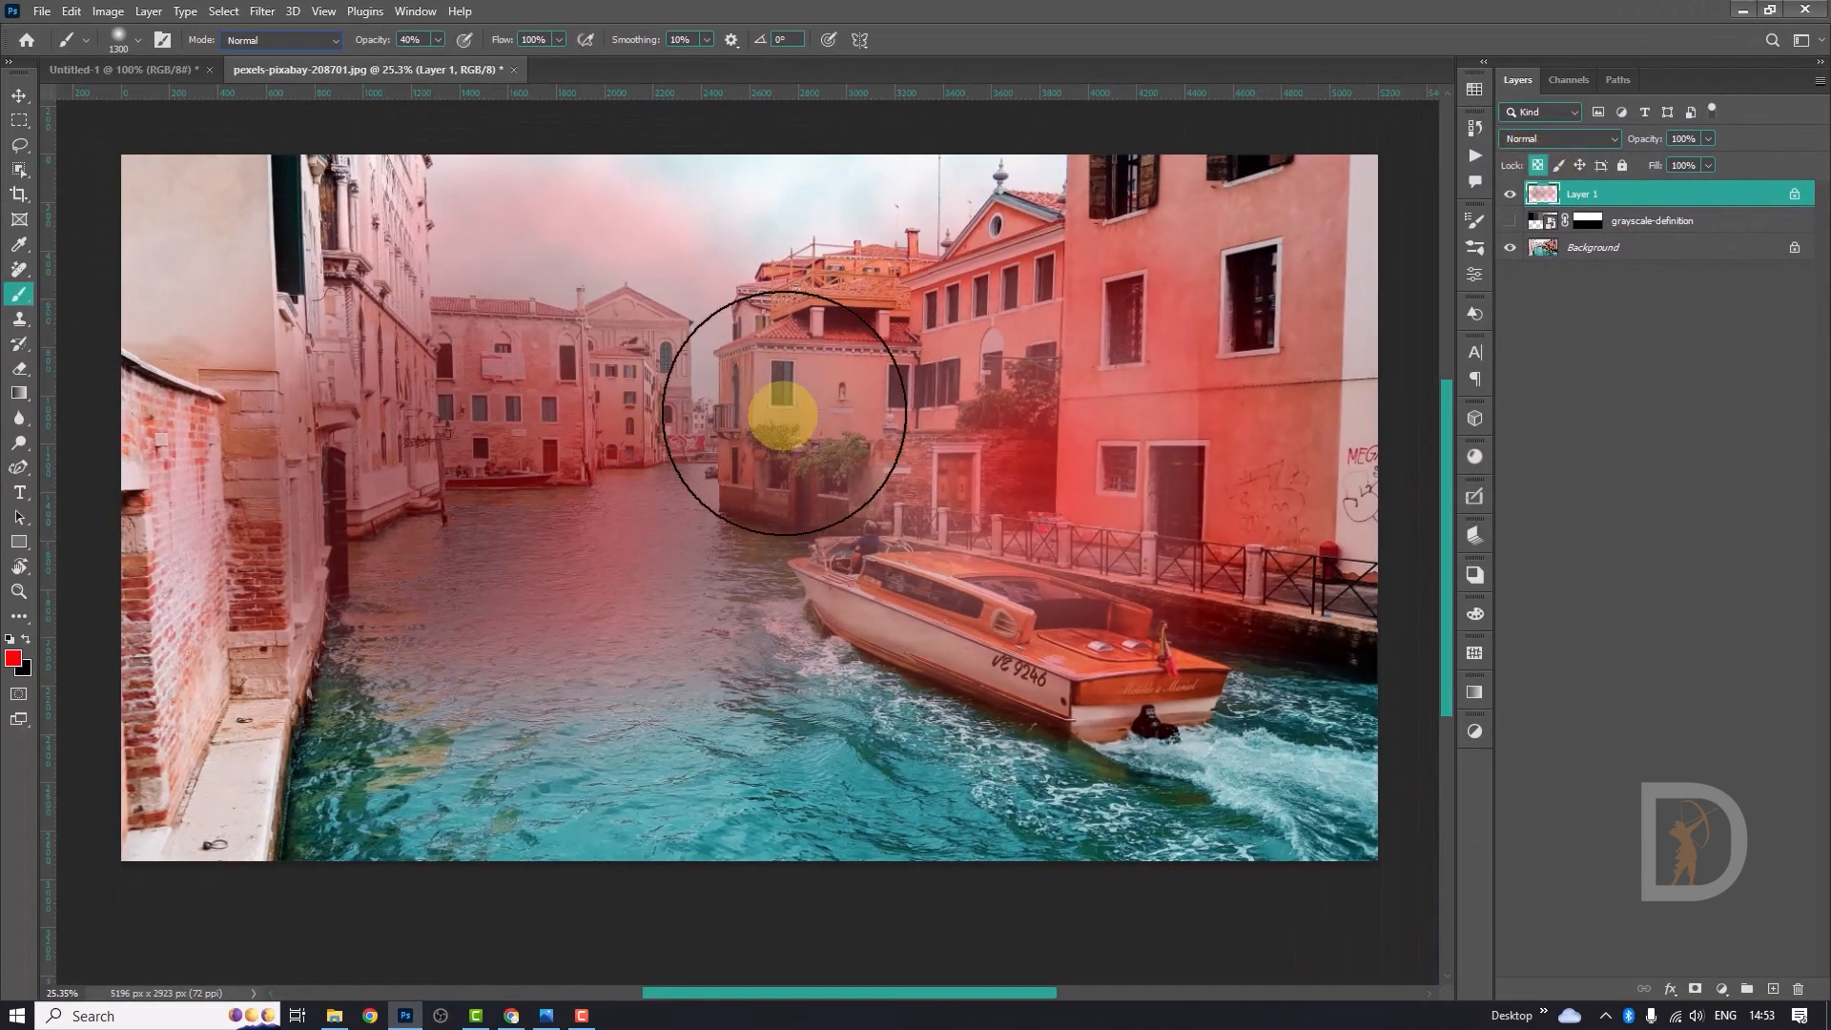
key(0)
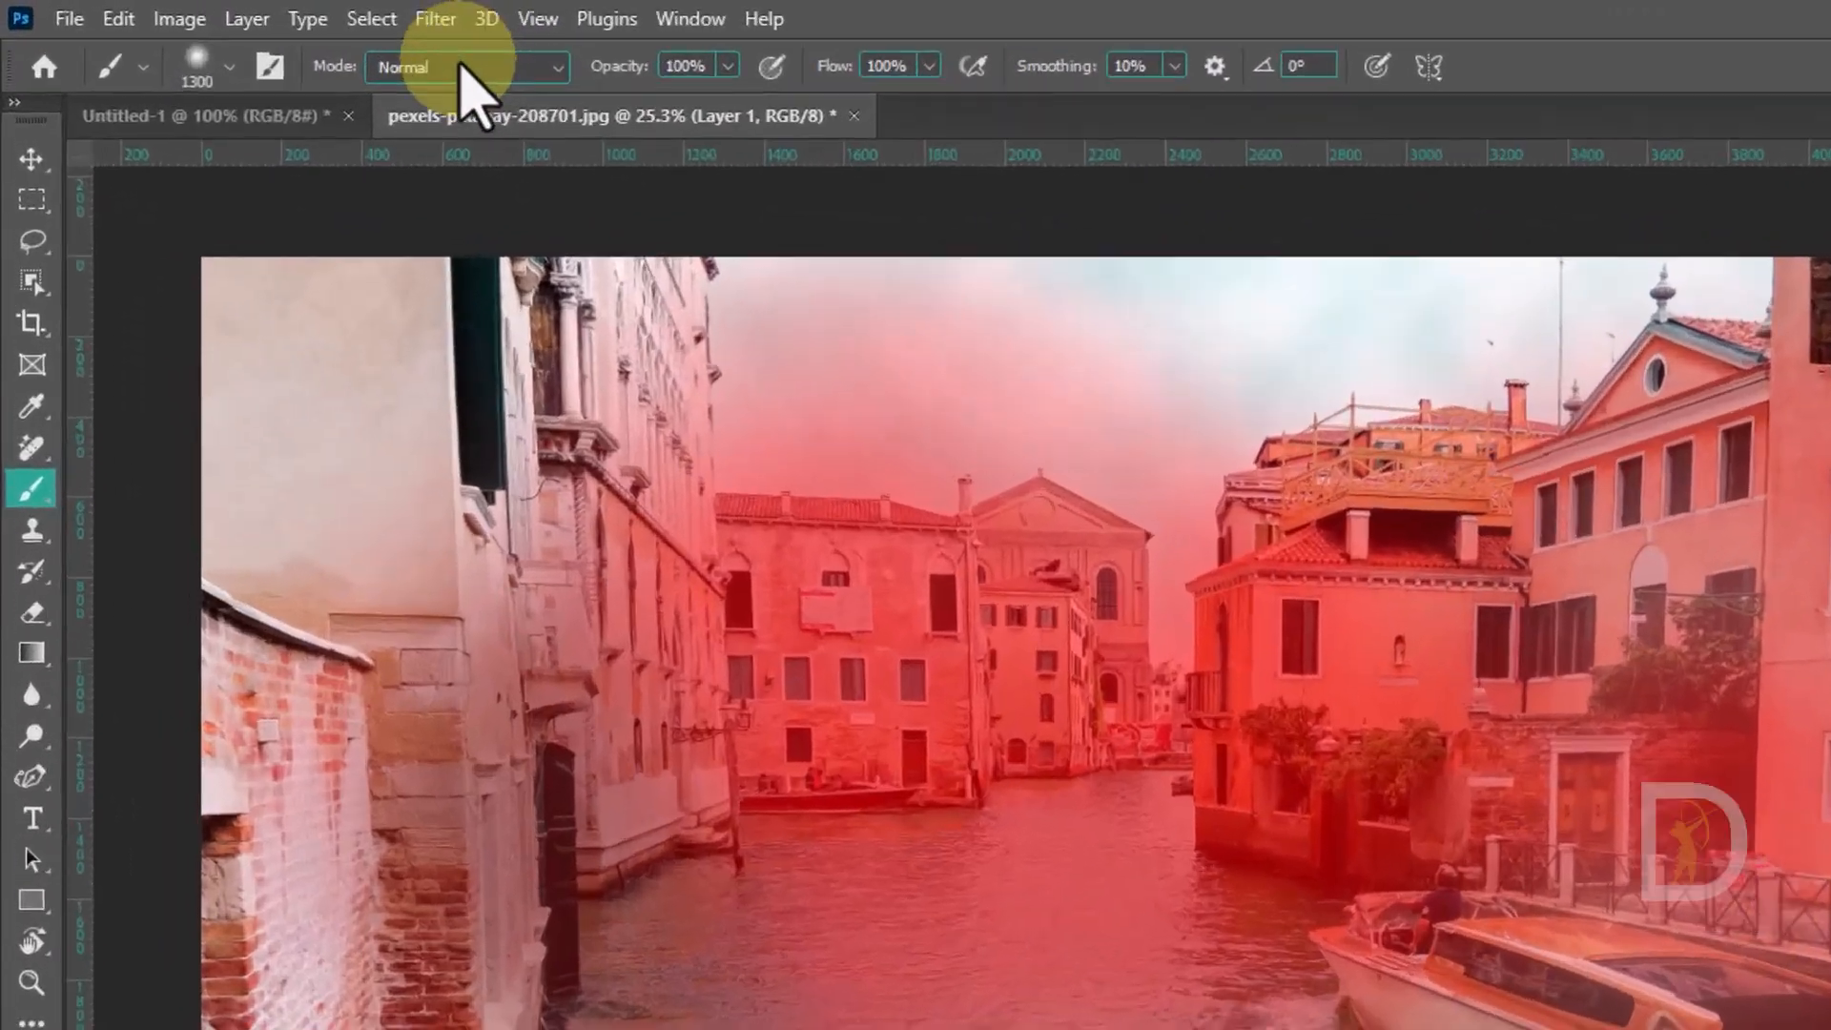
Review the available brush modes with Layer 1's transparent pixels locked, then unlock them and review the modes again.
click(460, 65)
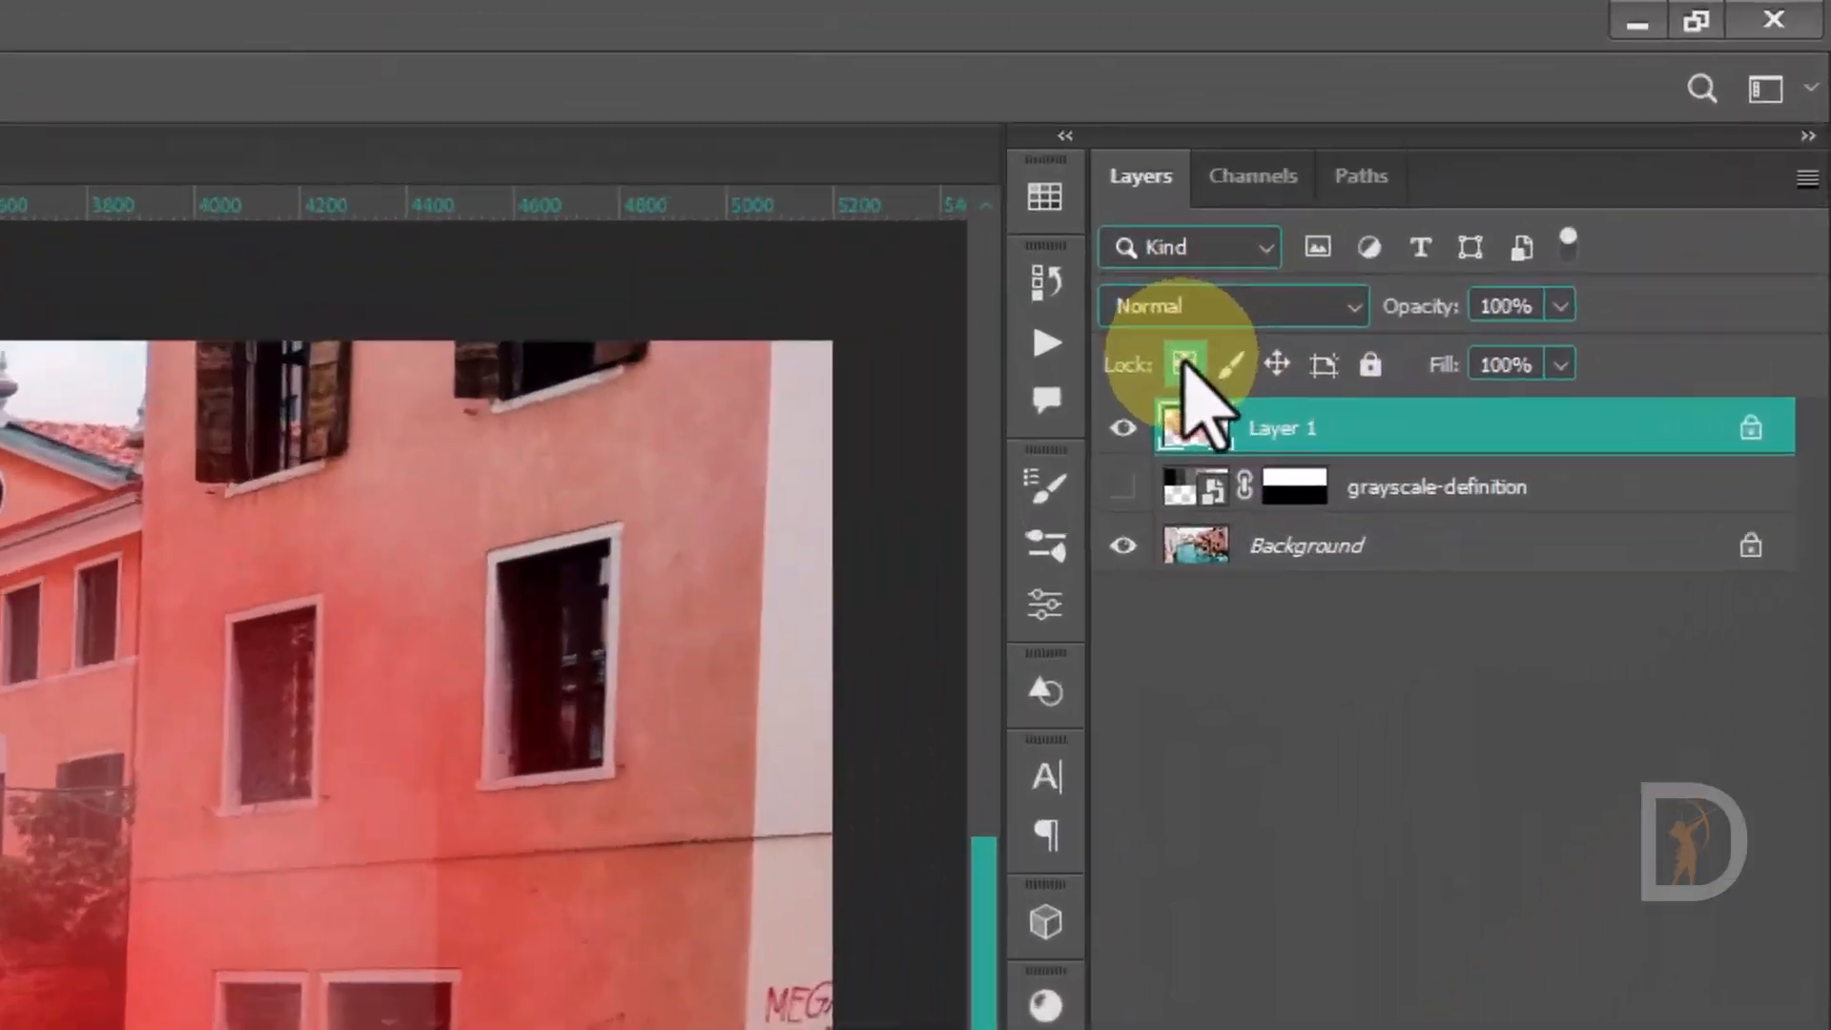
click(1186, 363)
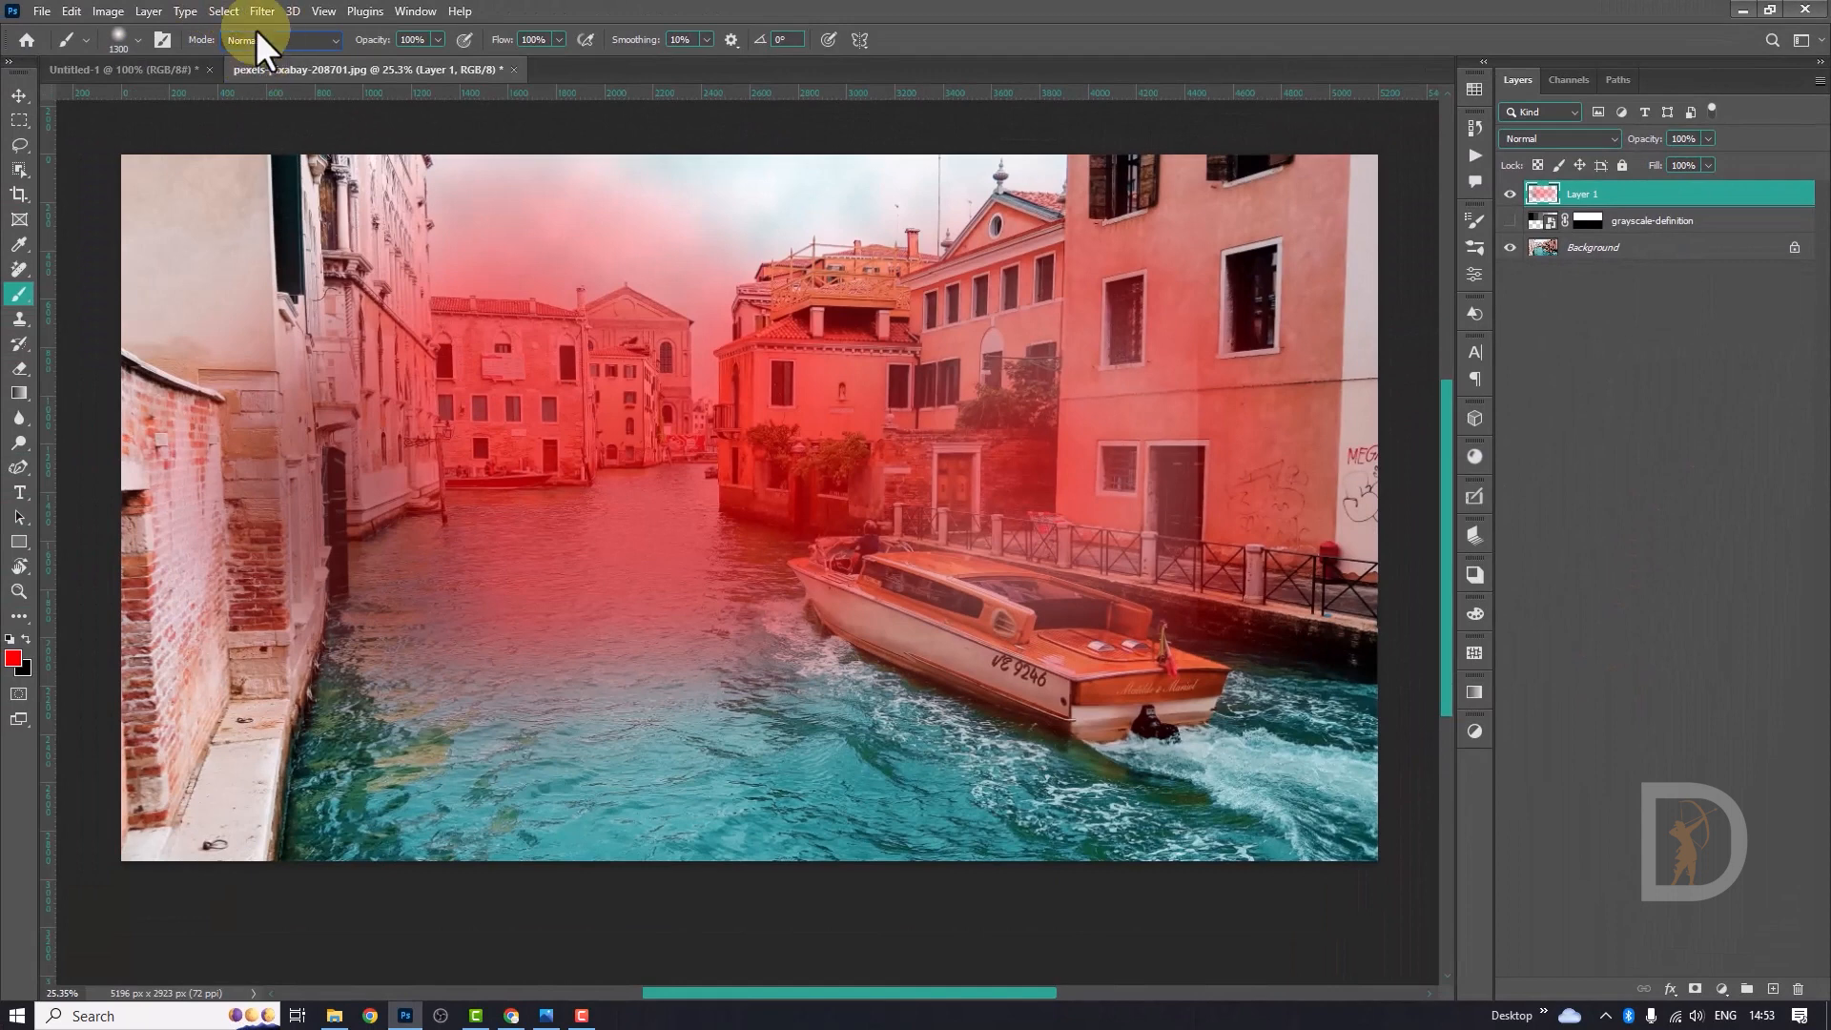
double_click(255, 36)
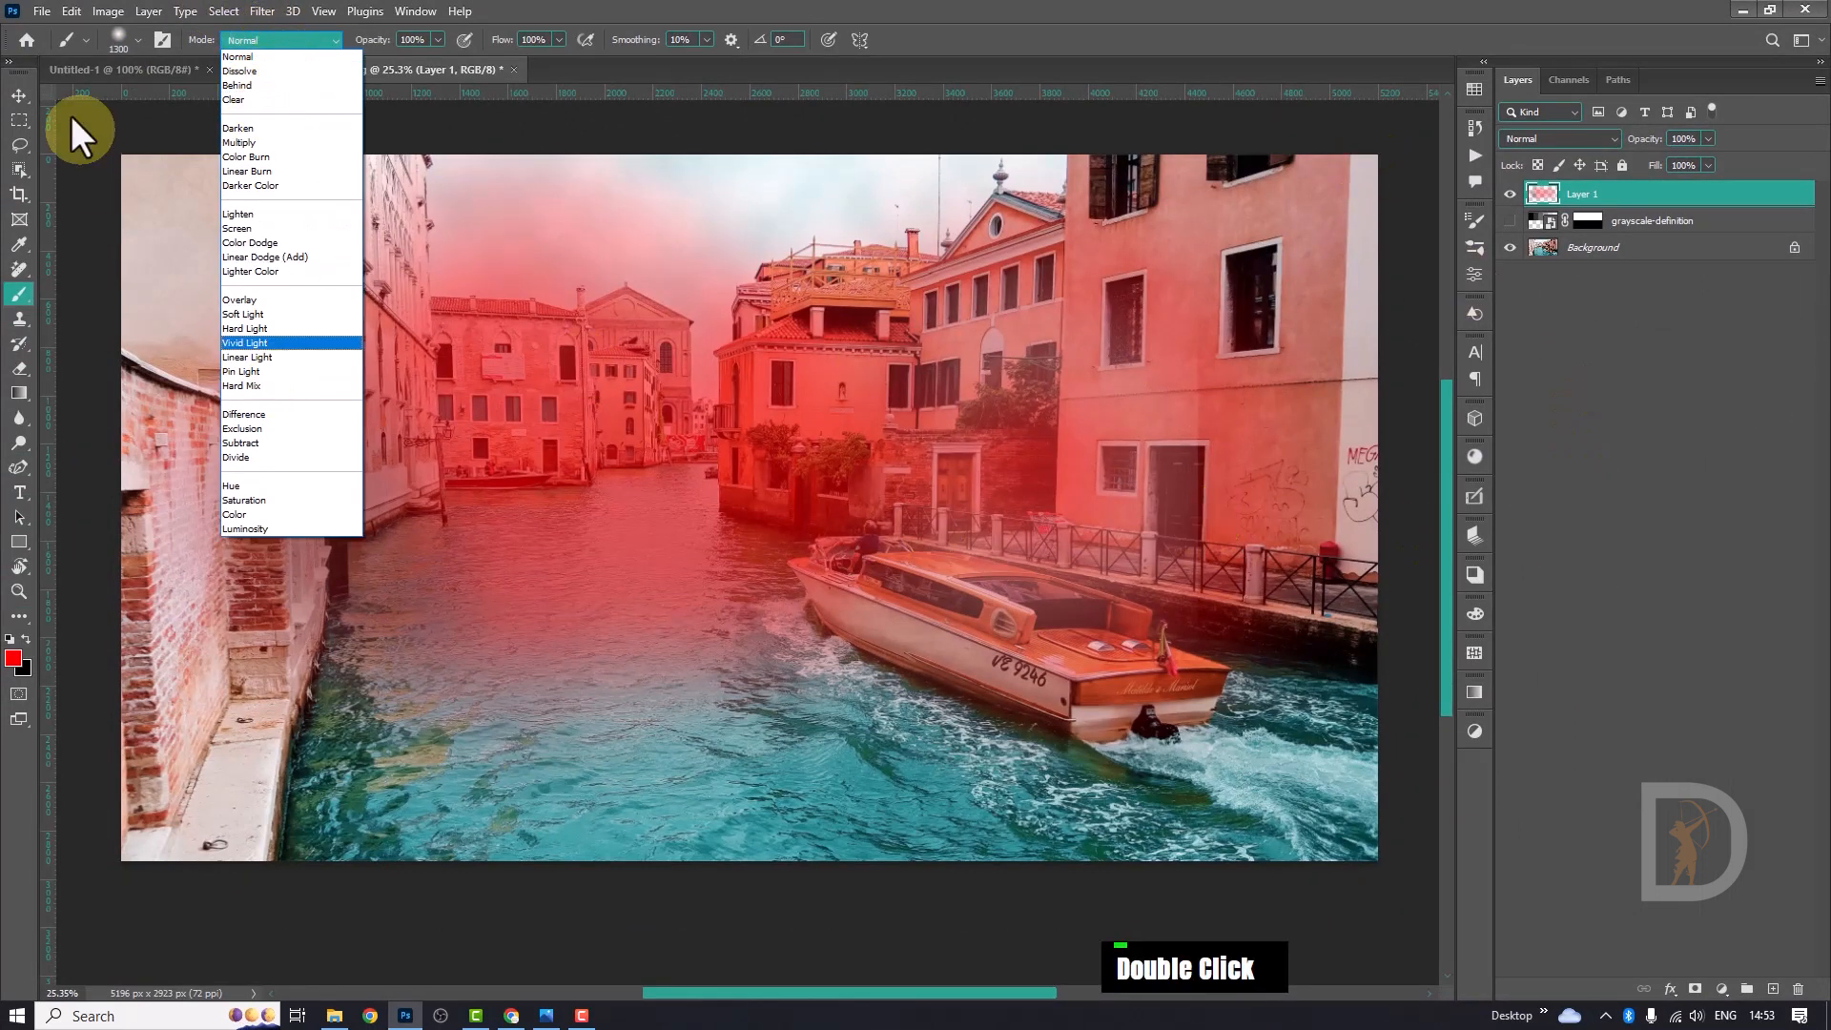
click(19, 89)
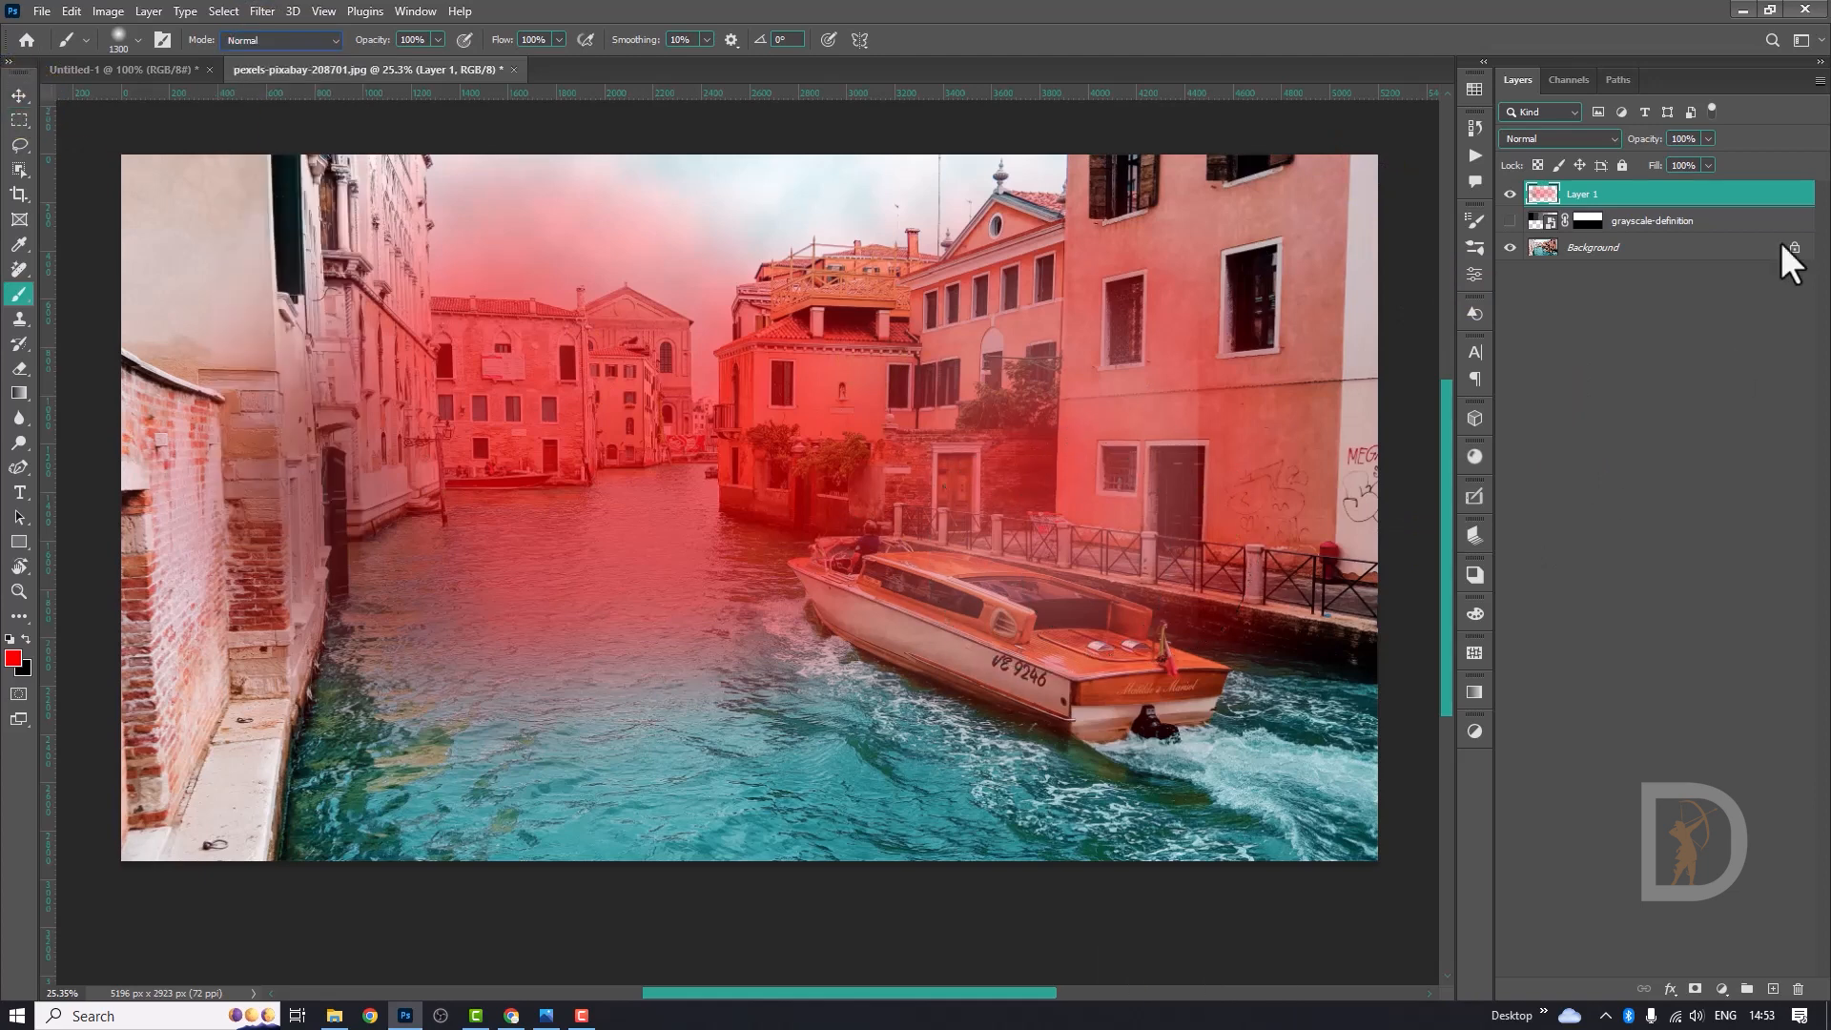
Replace the painted Layer 1 with a new empty layer and stamp one solid red circle near its center with a hard 1600 px brush.
click(1797, 989)
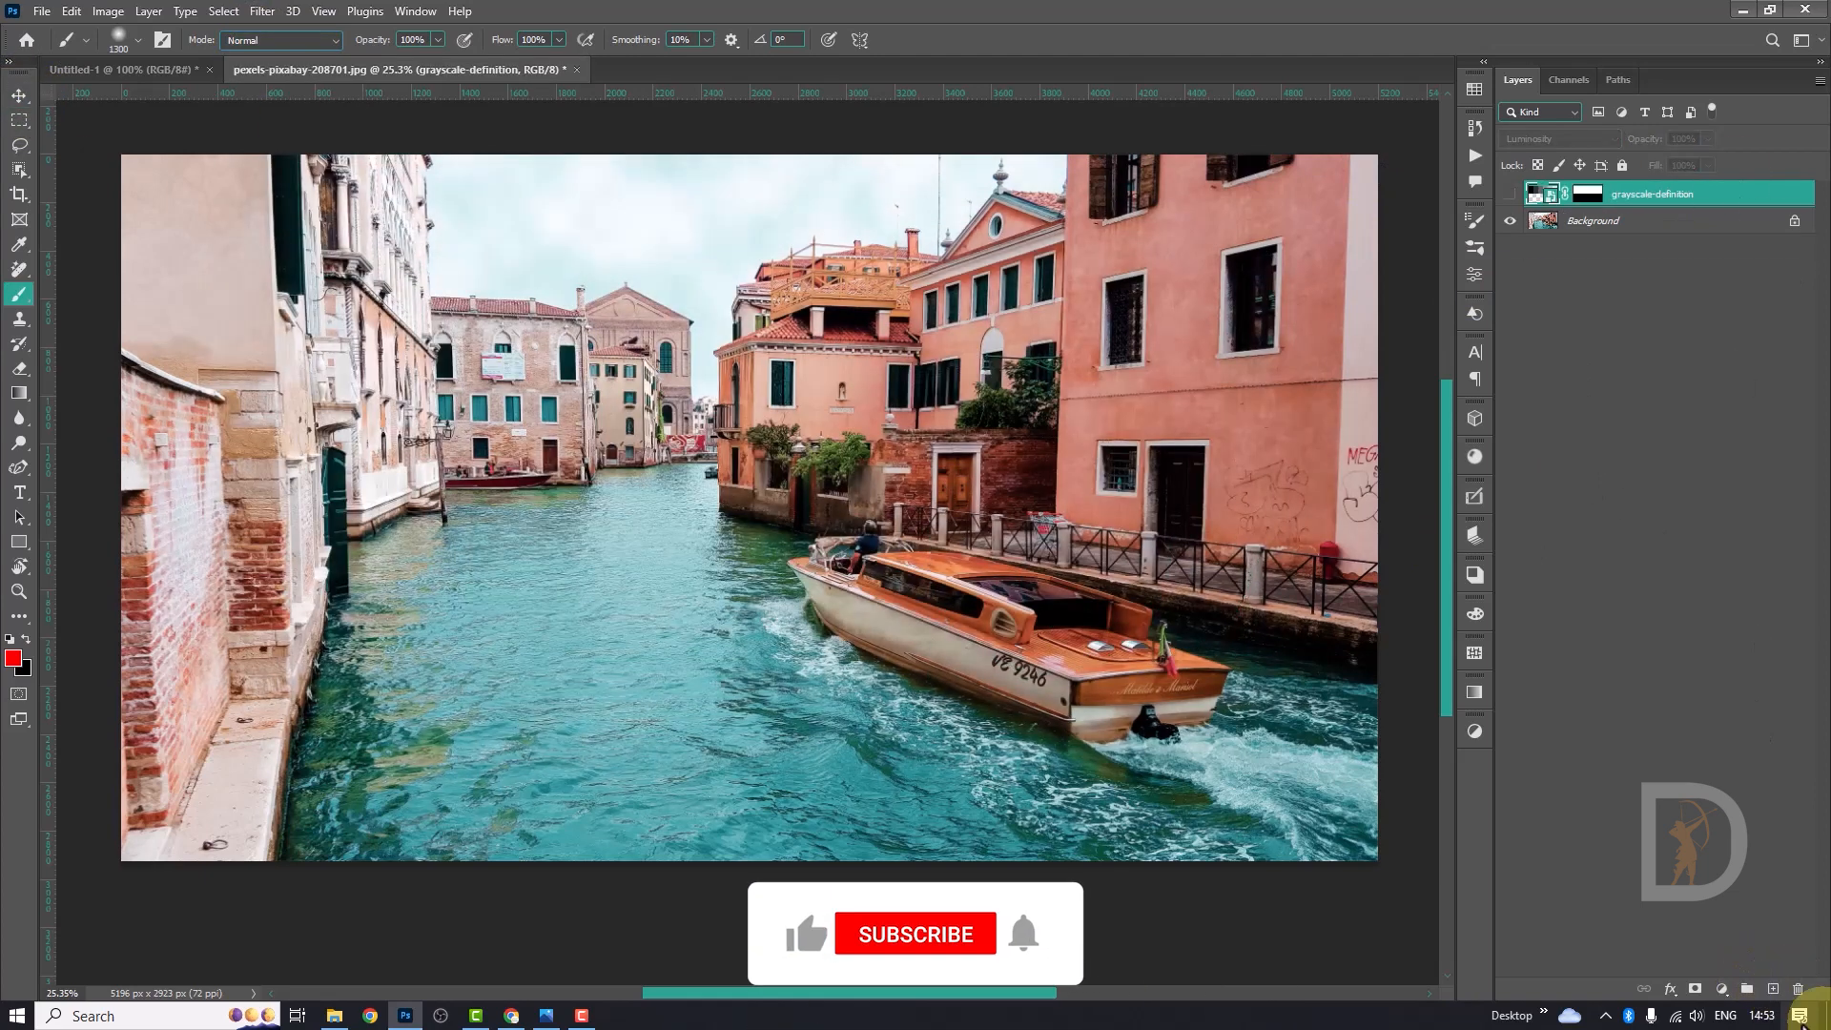
click(1774, 990)
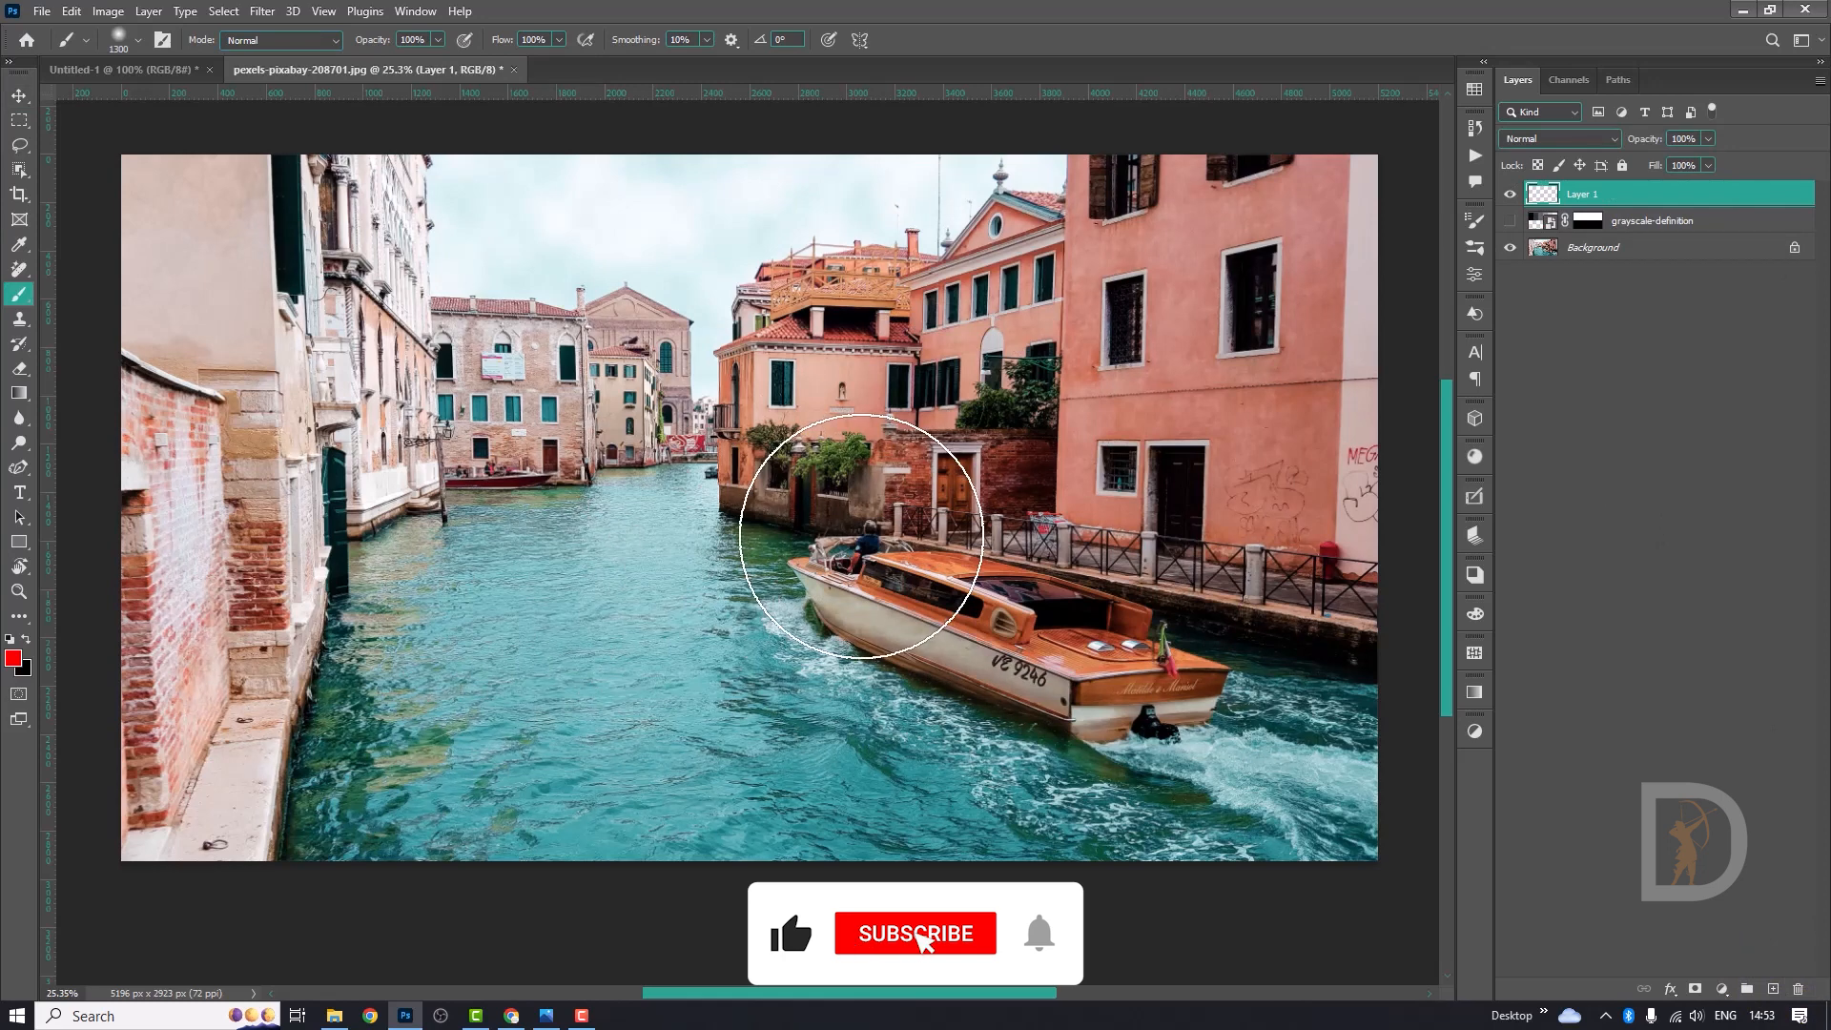
right_click(892, 527)
double_click(1124, 703)
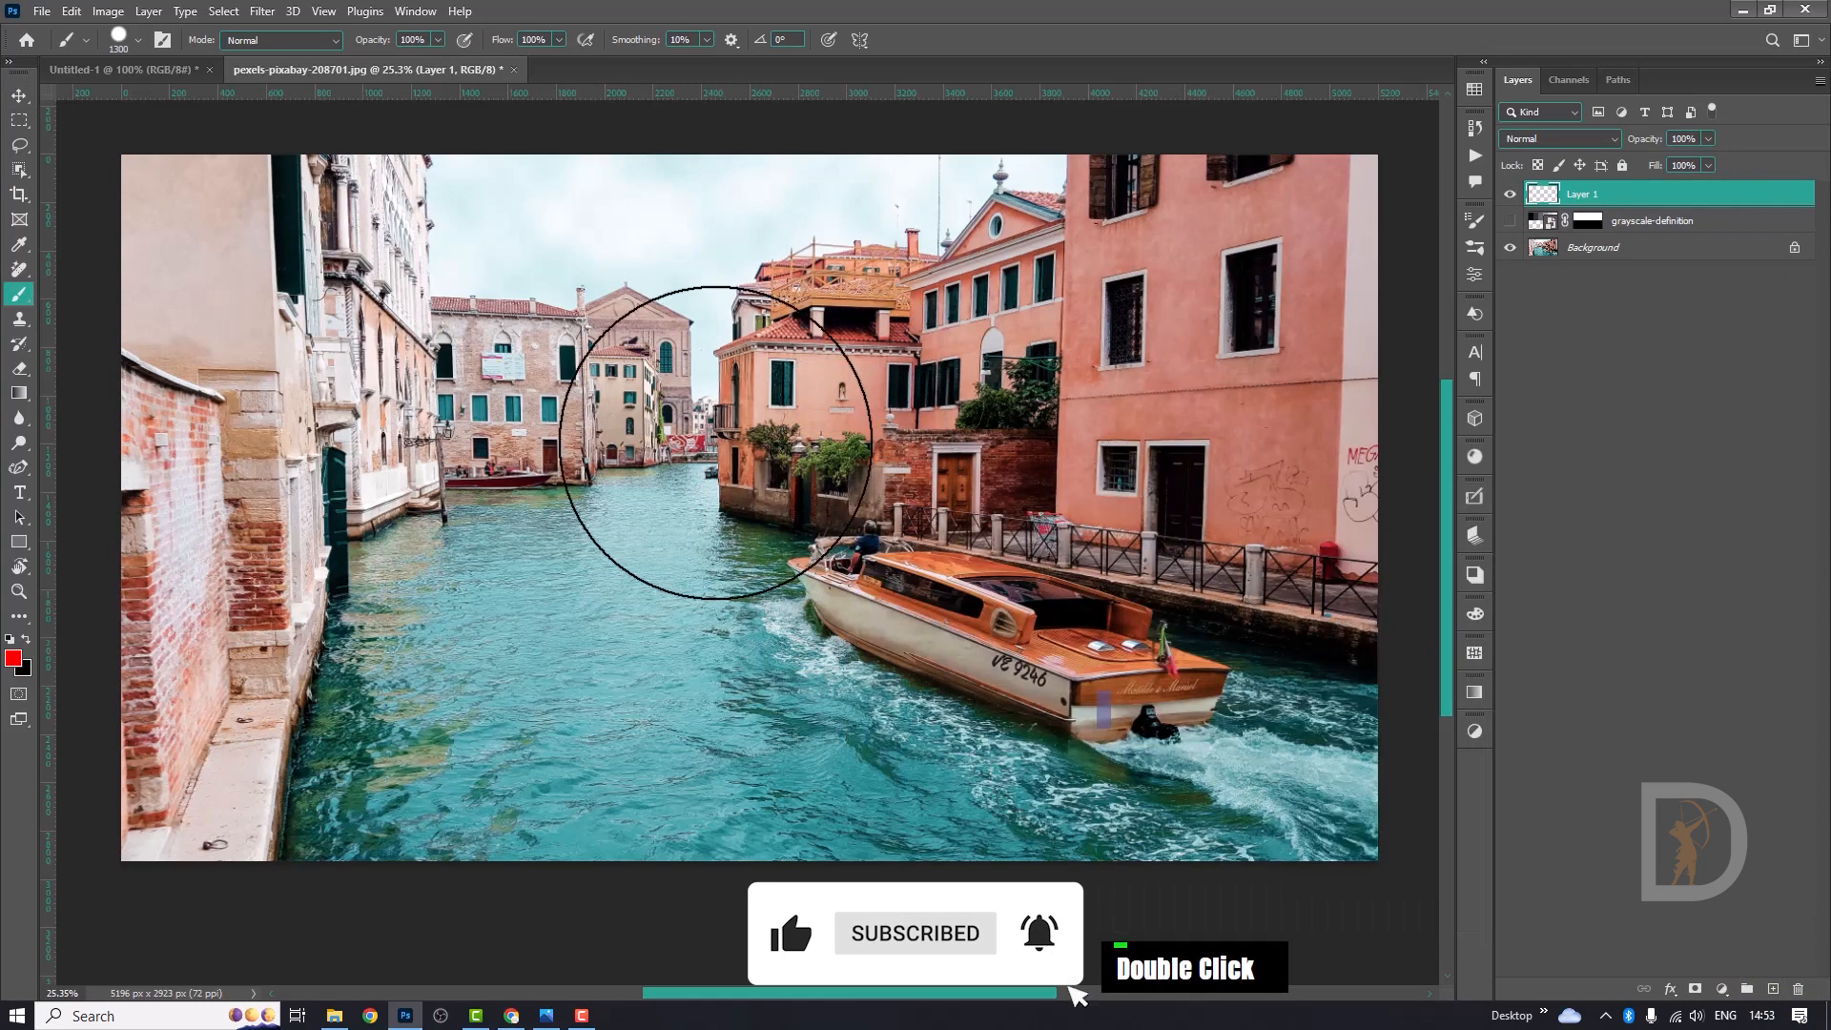
key(bracketright)
key(bracketright)
key(bracketright)
click(859, 504)
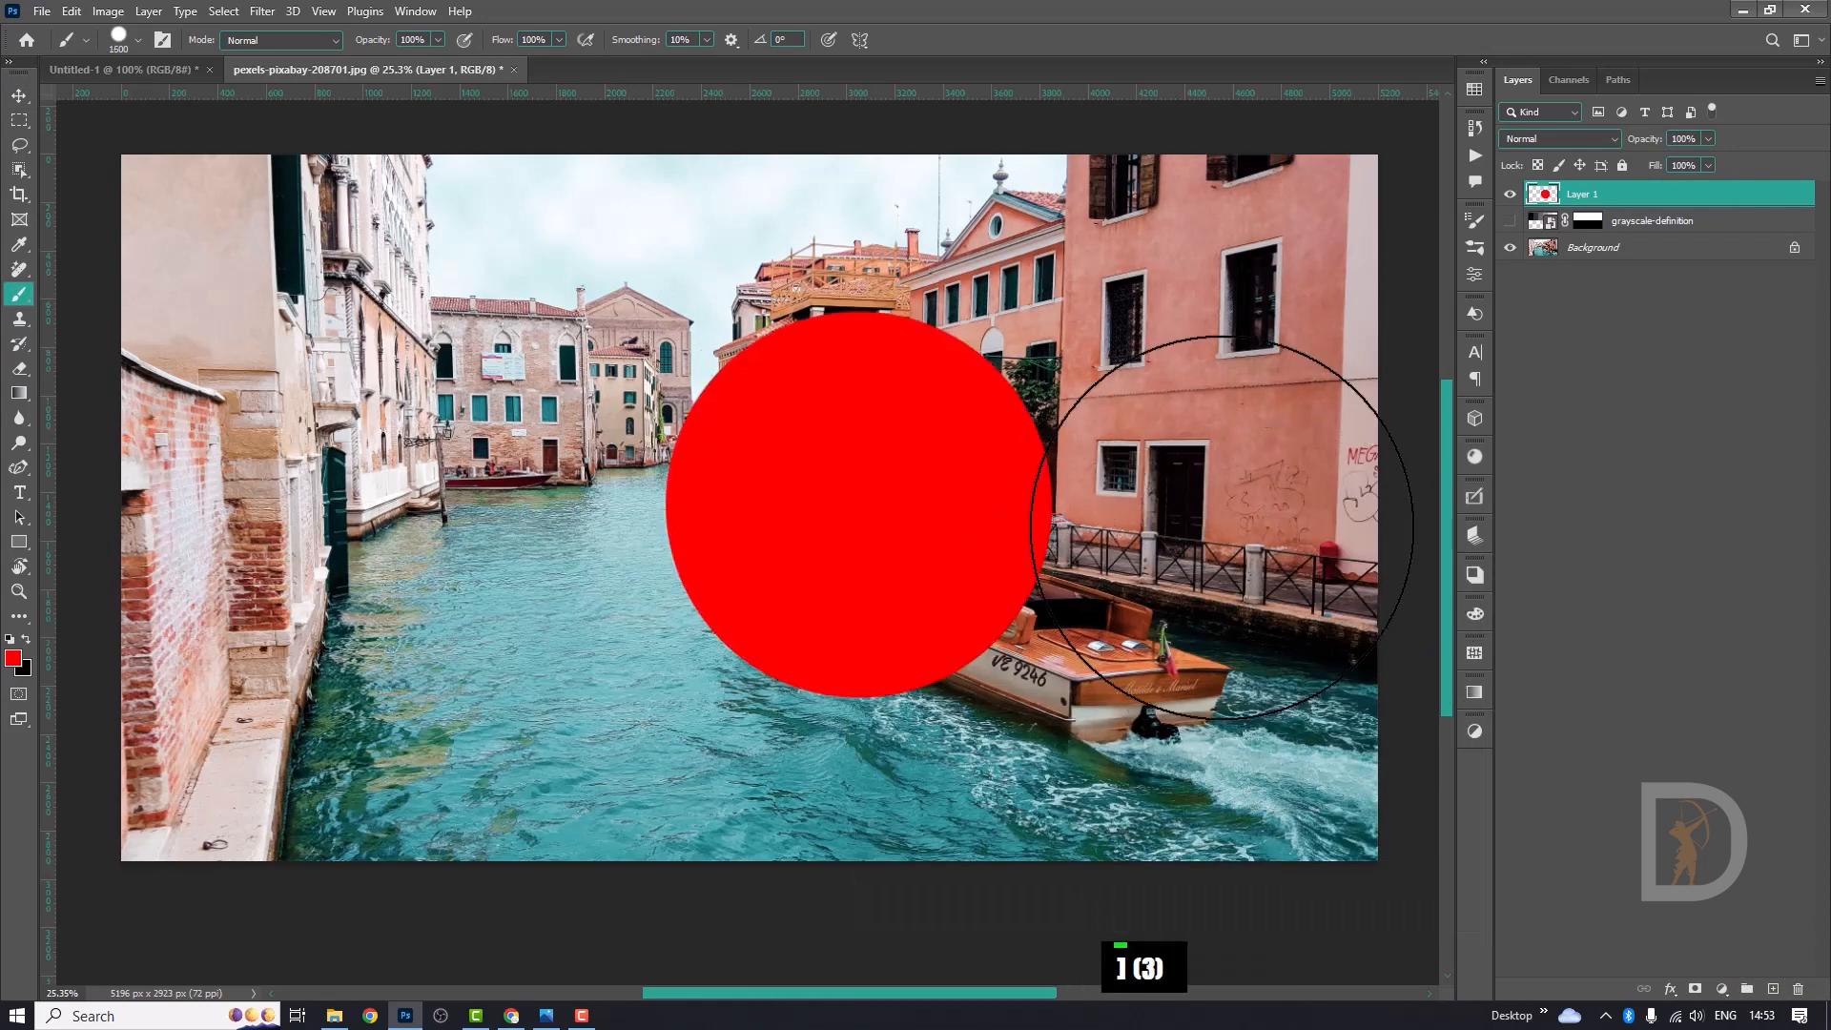
Open the Blending Options of the red circle's layer and look through its blend modes, leaving it on Normal.
key(v)
drag(927, 544, 936, 551)
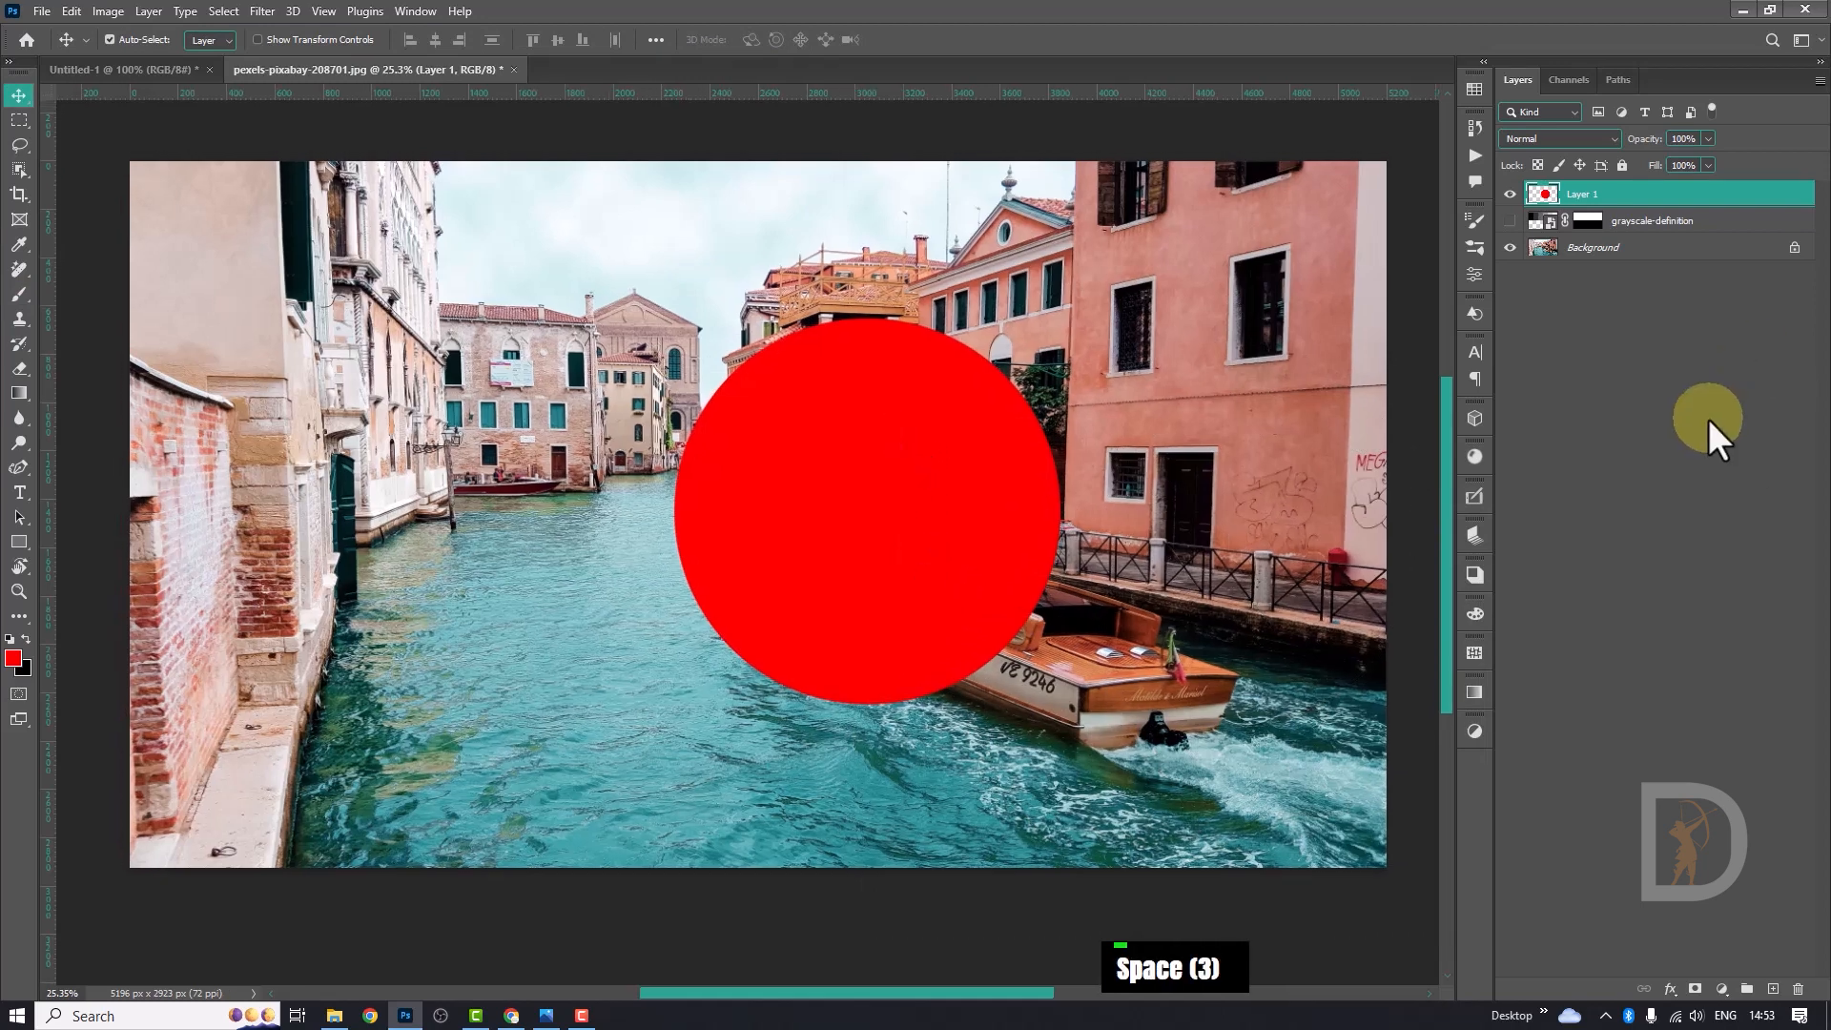
click(1670, 989)
click(1717, 804)
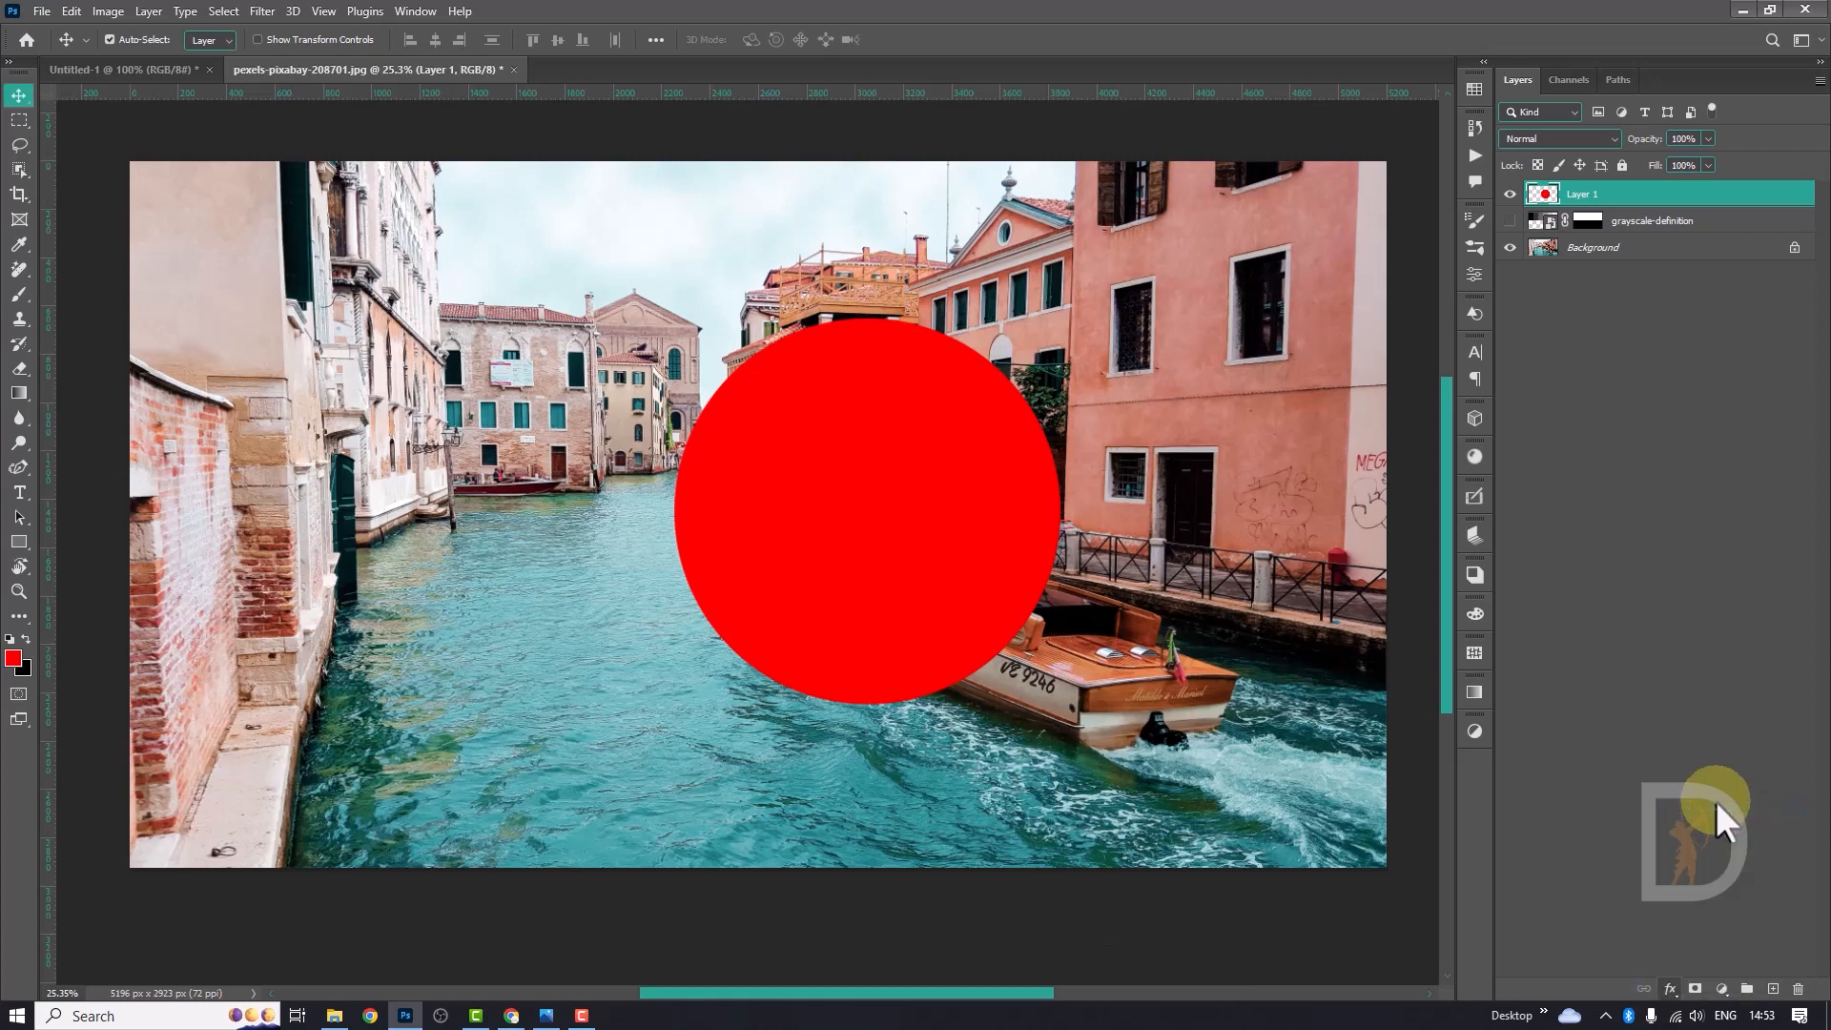
drag(1337, 398, 662, 298)
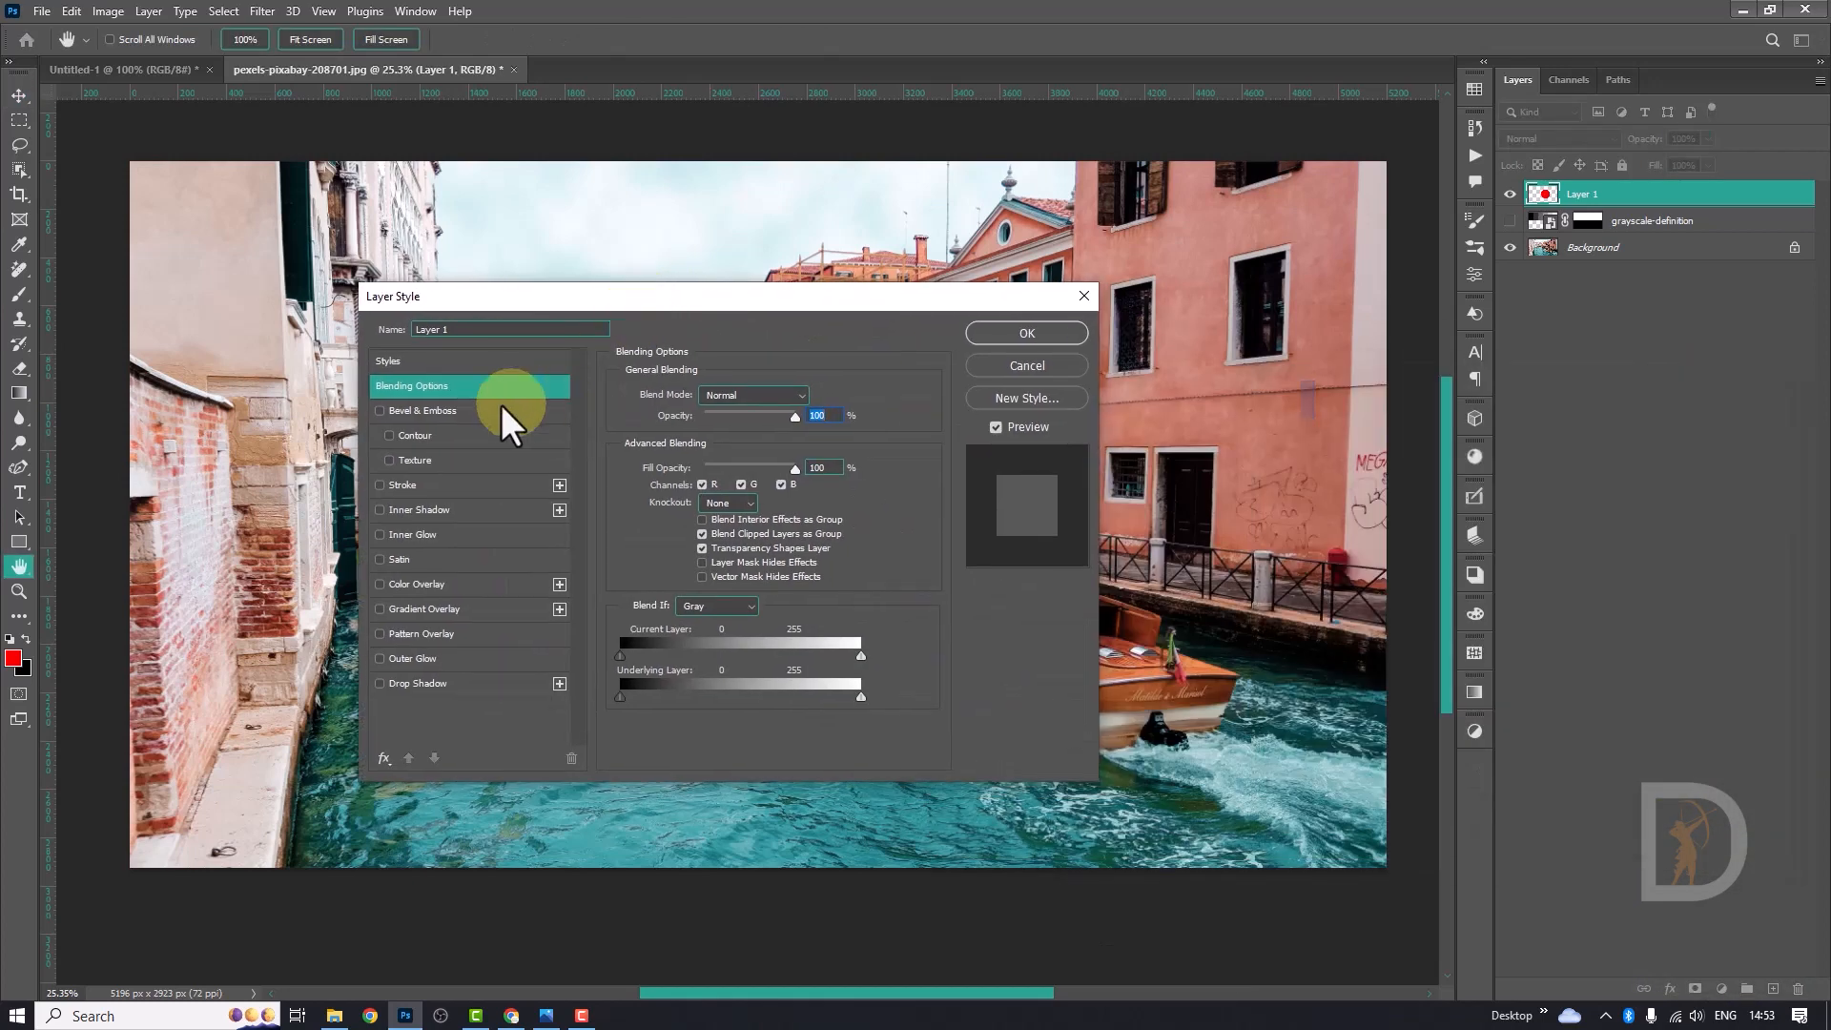
click(725, 395)
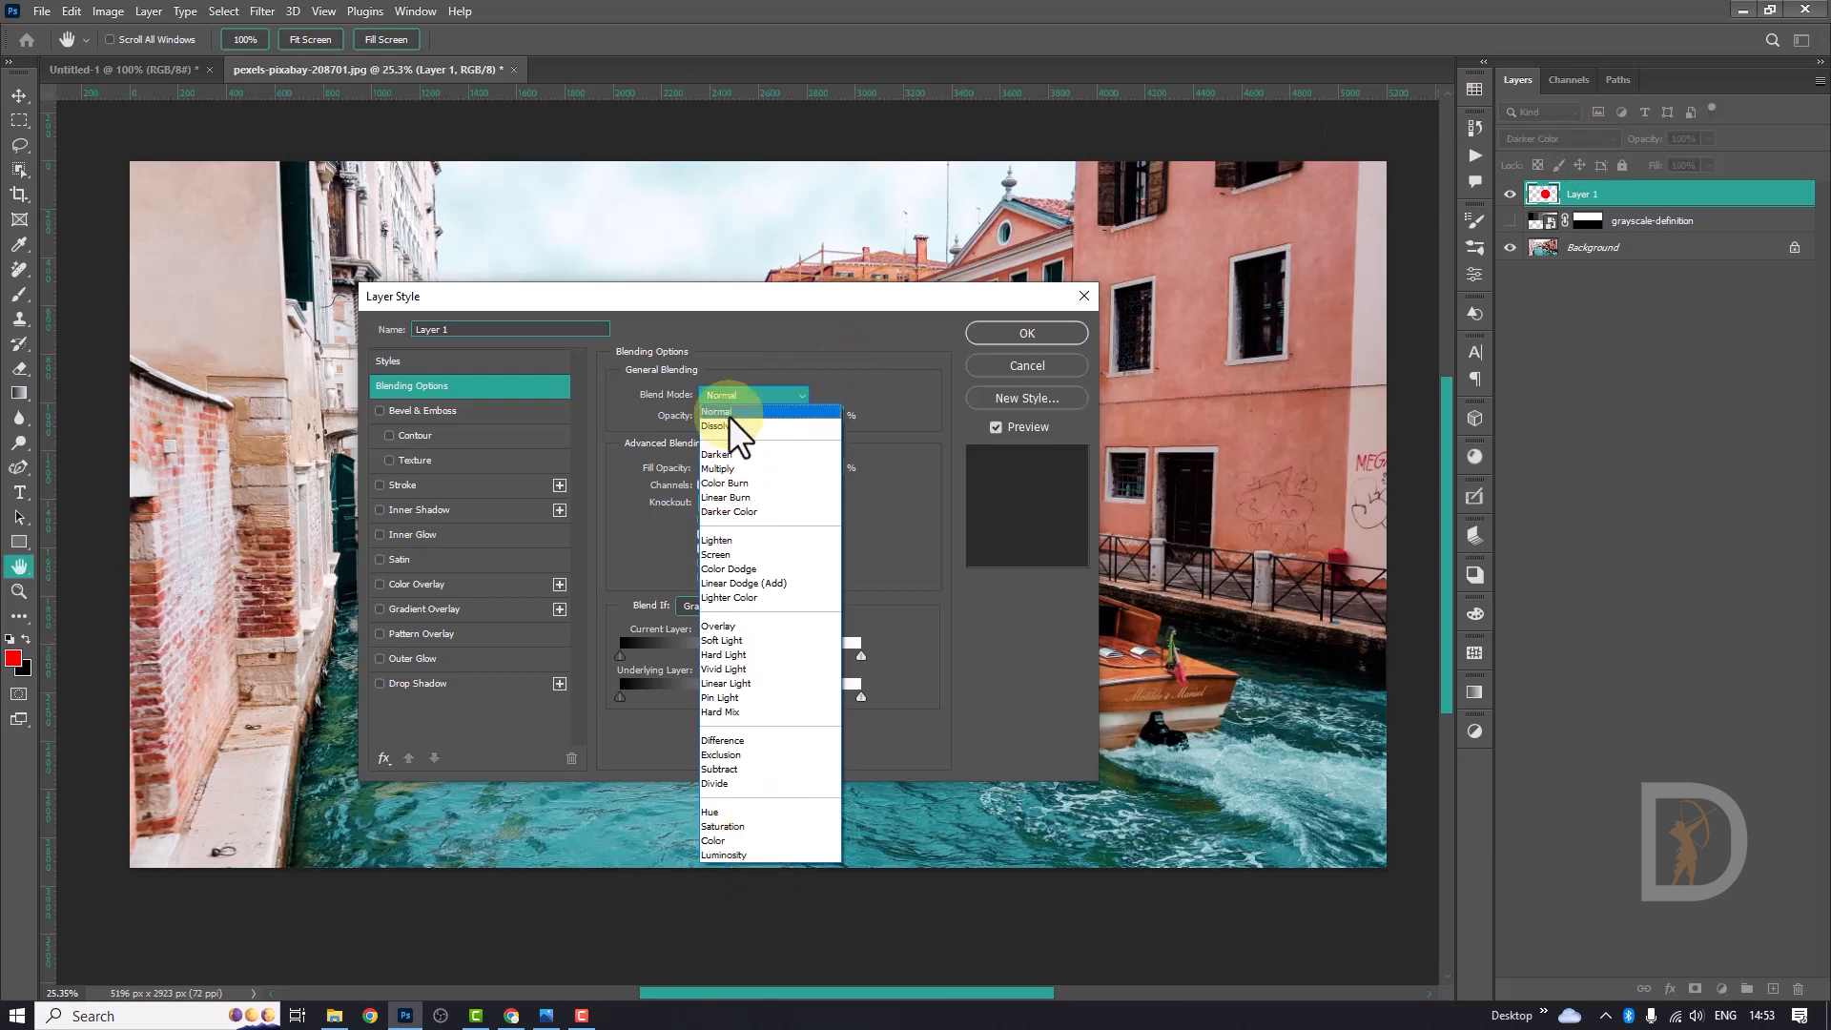
click(1014, 679)
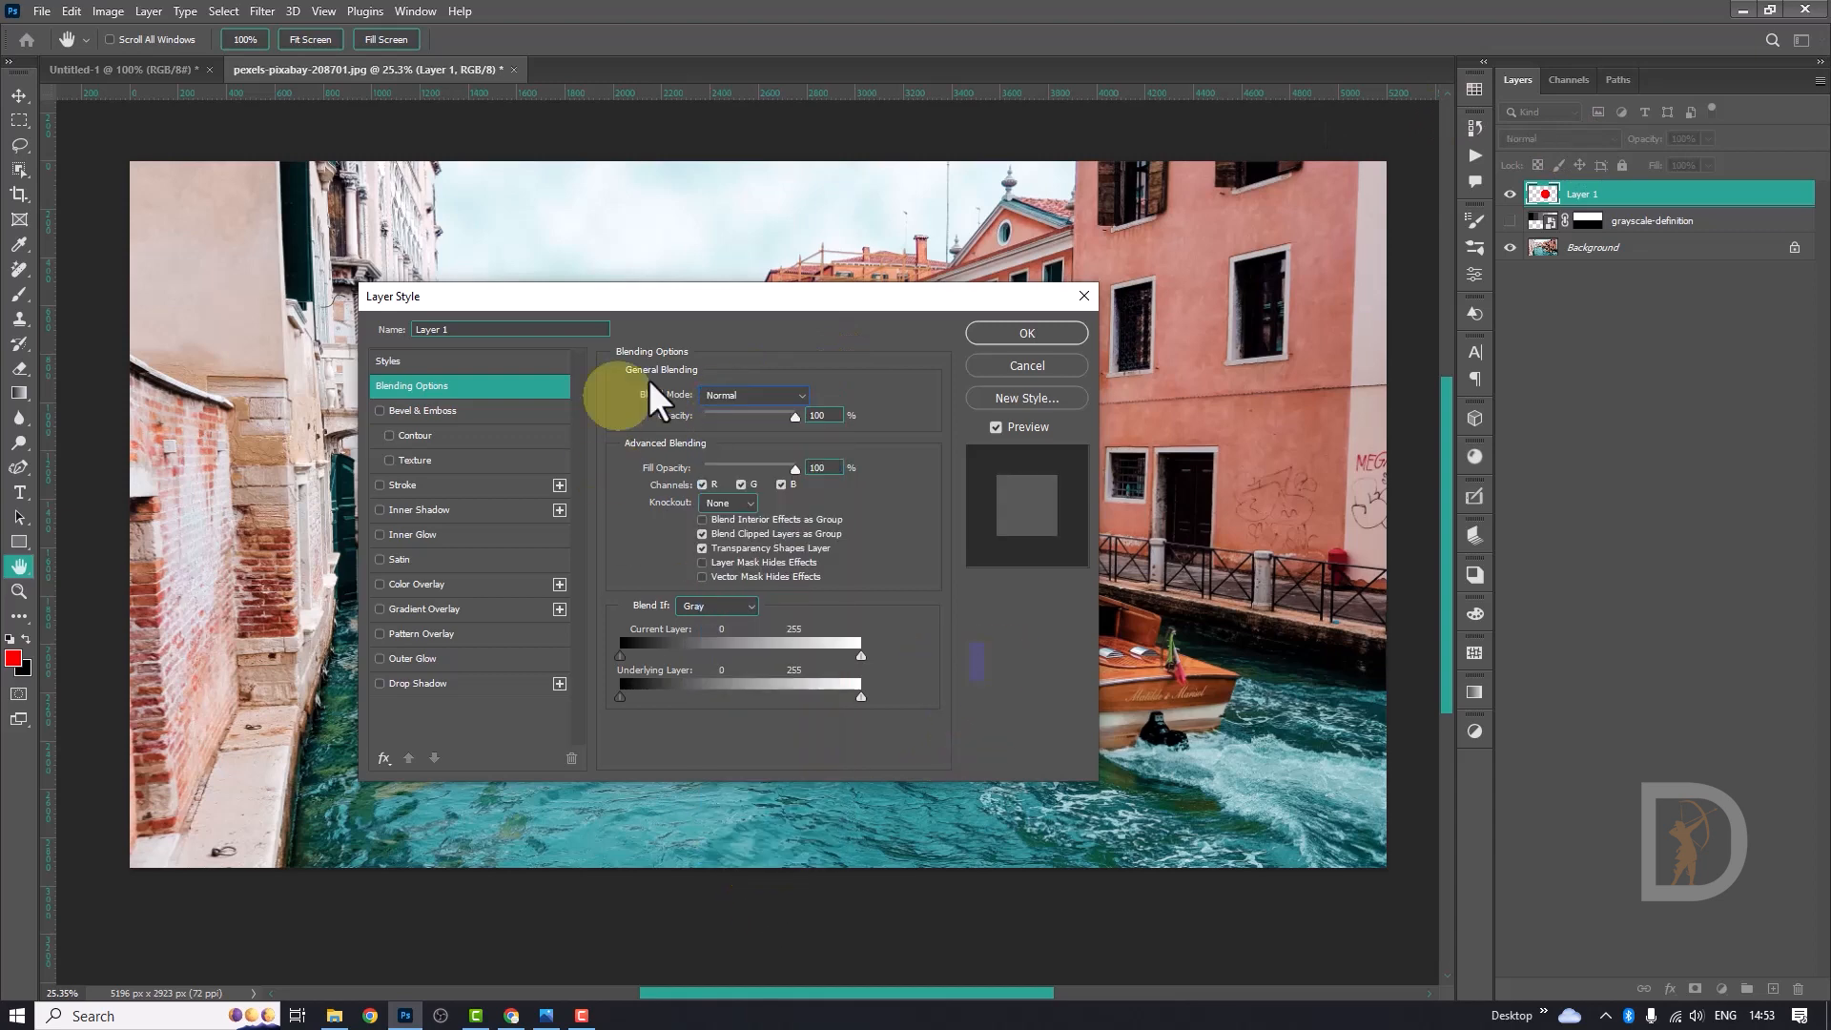
Preview other blend modes such as Hue on the red circle with the canvas in view, and return the layer to Normal.
drag(868, 298, 1574, 349)
key(space)
drag(1032, 584, 852, 562)
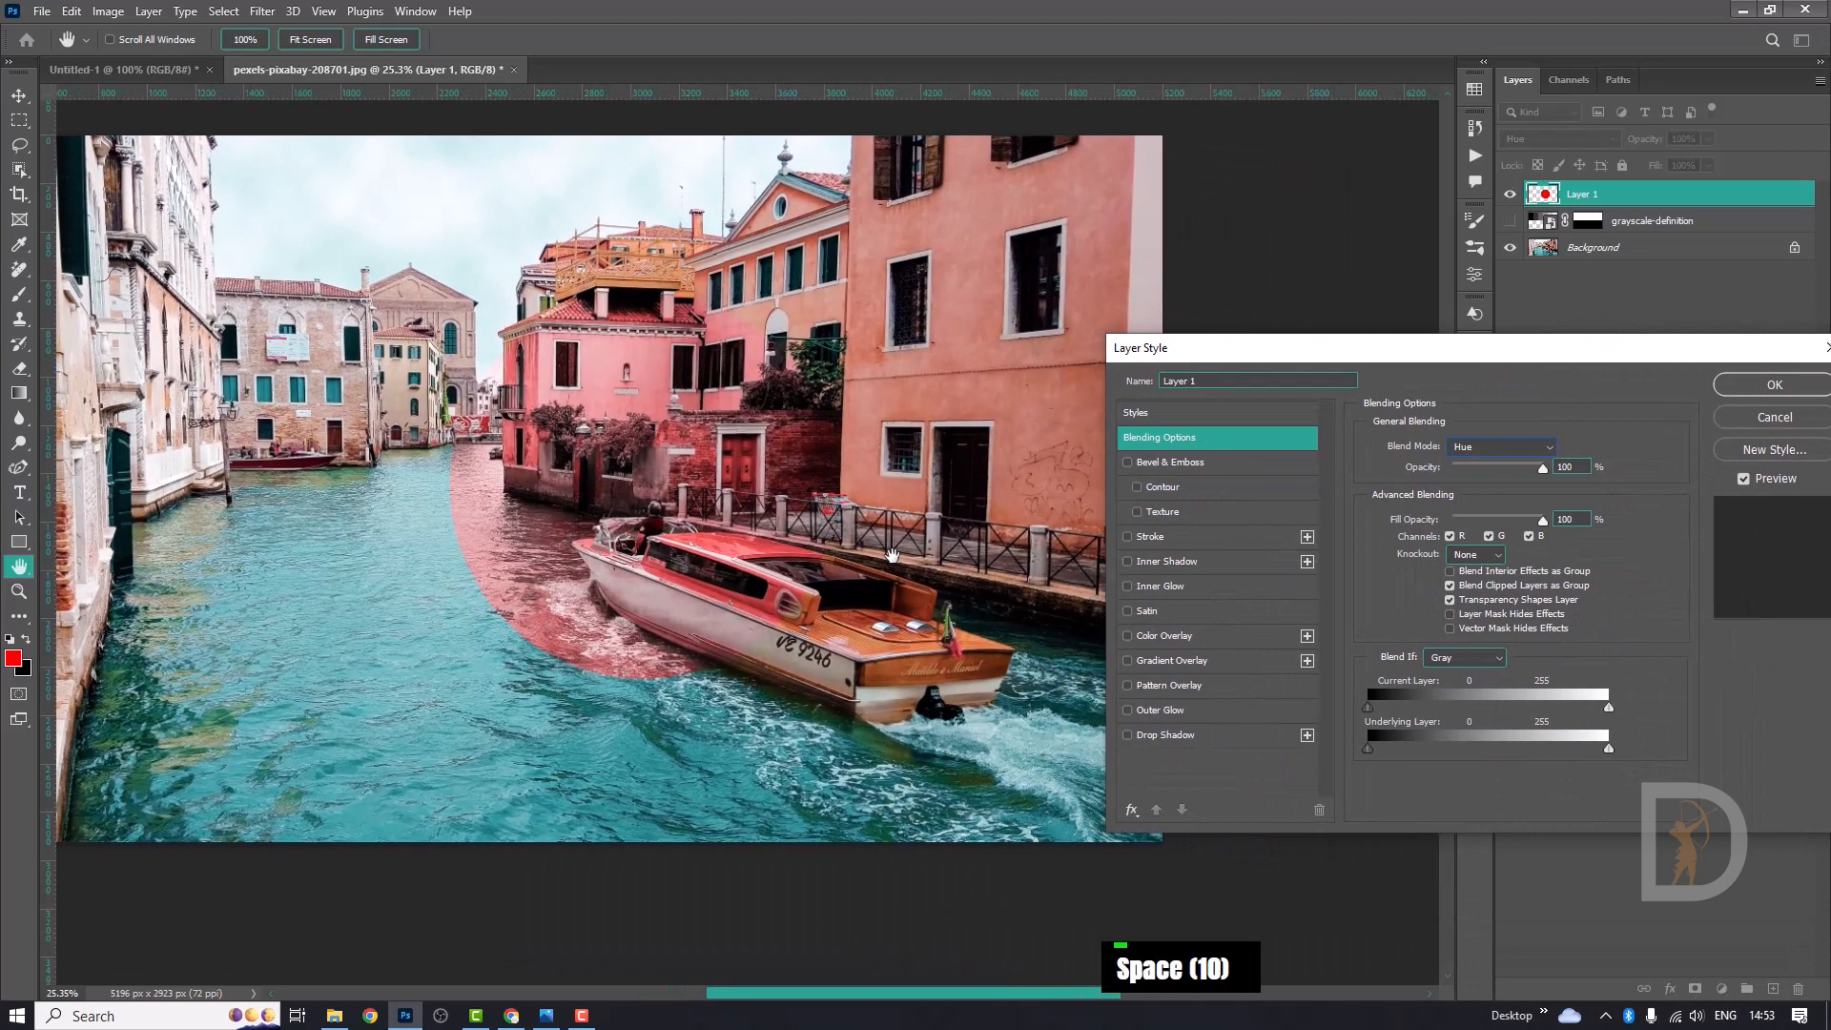
click(1505, 448)
click(1485, 466)
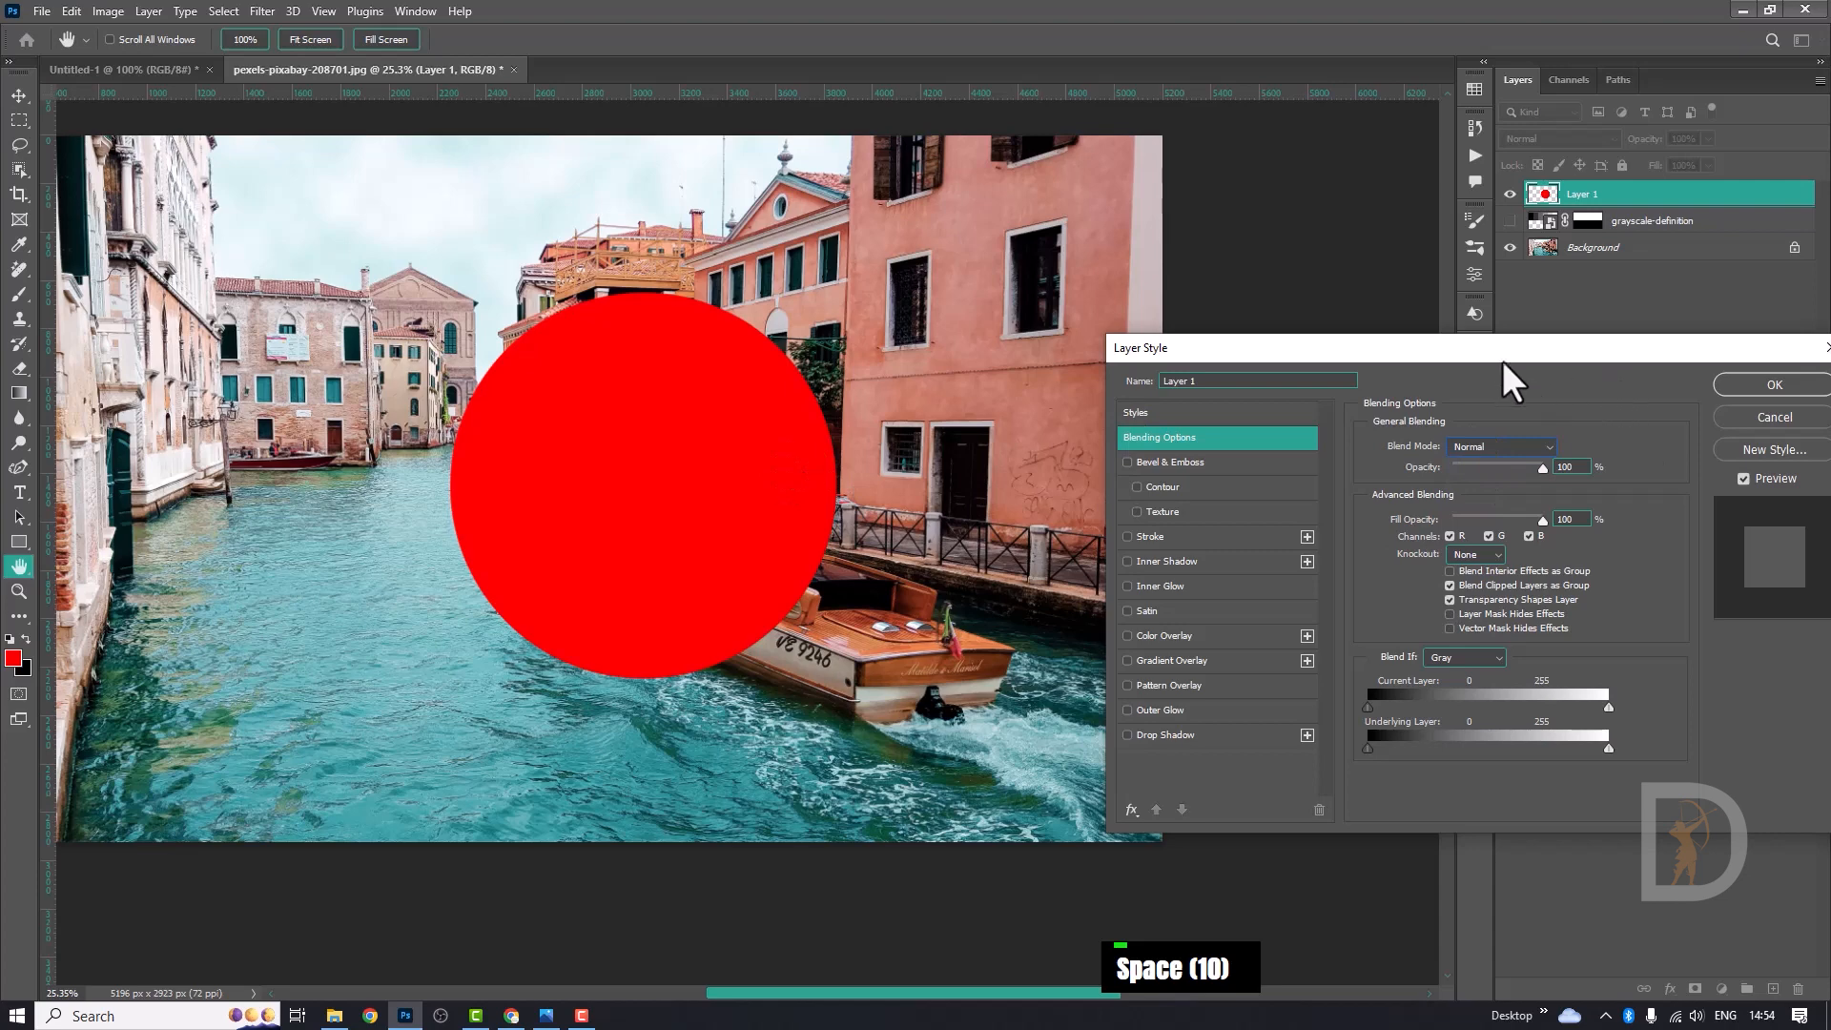
drag(1504, 363, 1355, 236)
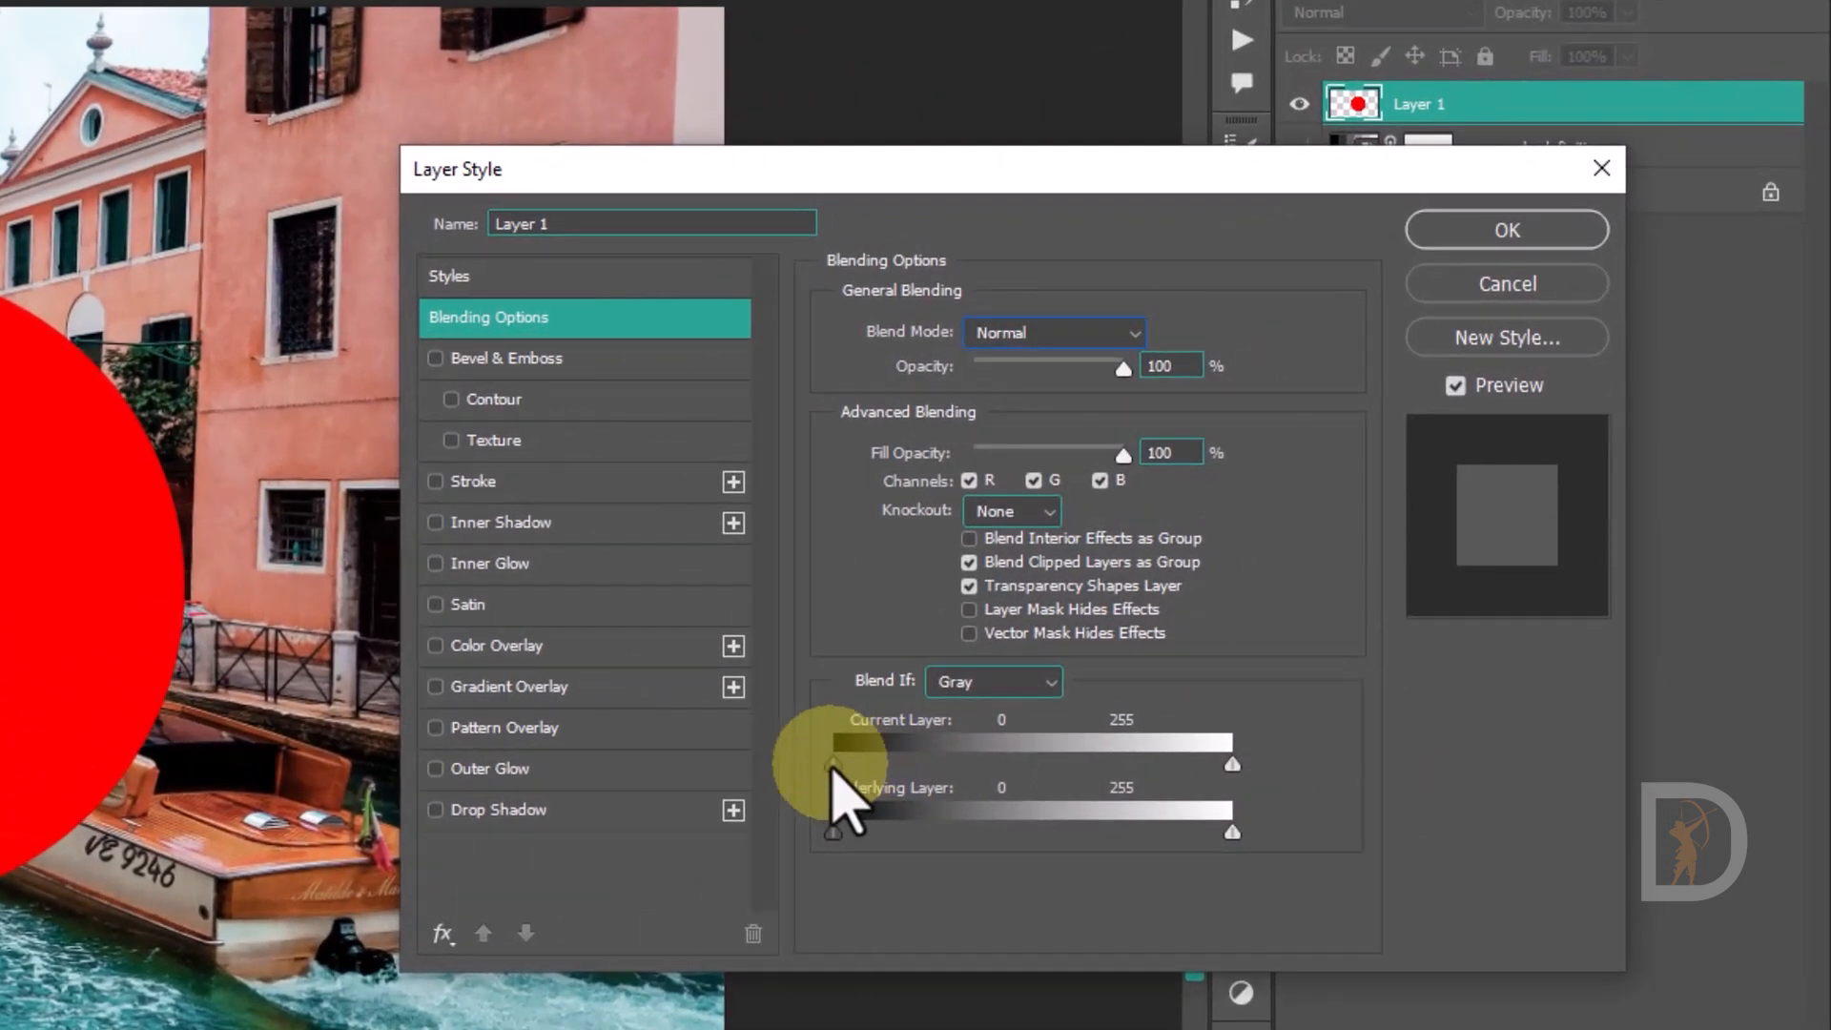
Try fading the red circle by splitting the black Blend If slider of the Current Layer to 0 / 122.
drag(833, 769, 1039, 769)
drag(1352, 597, 1244, 593)
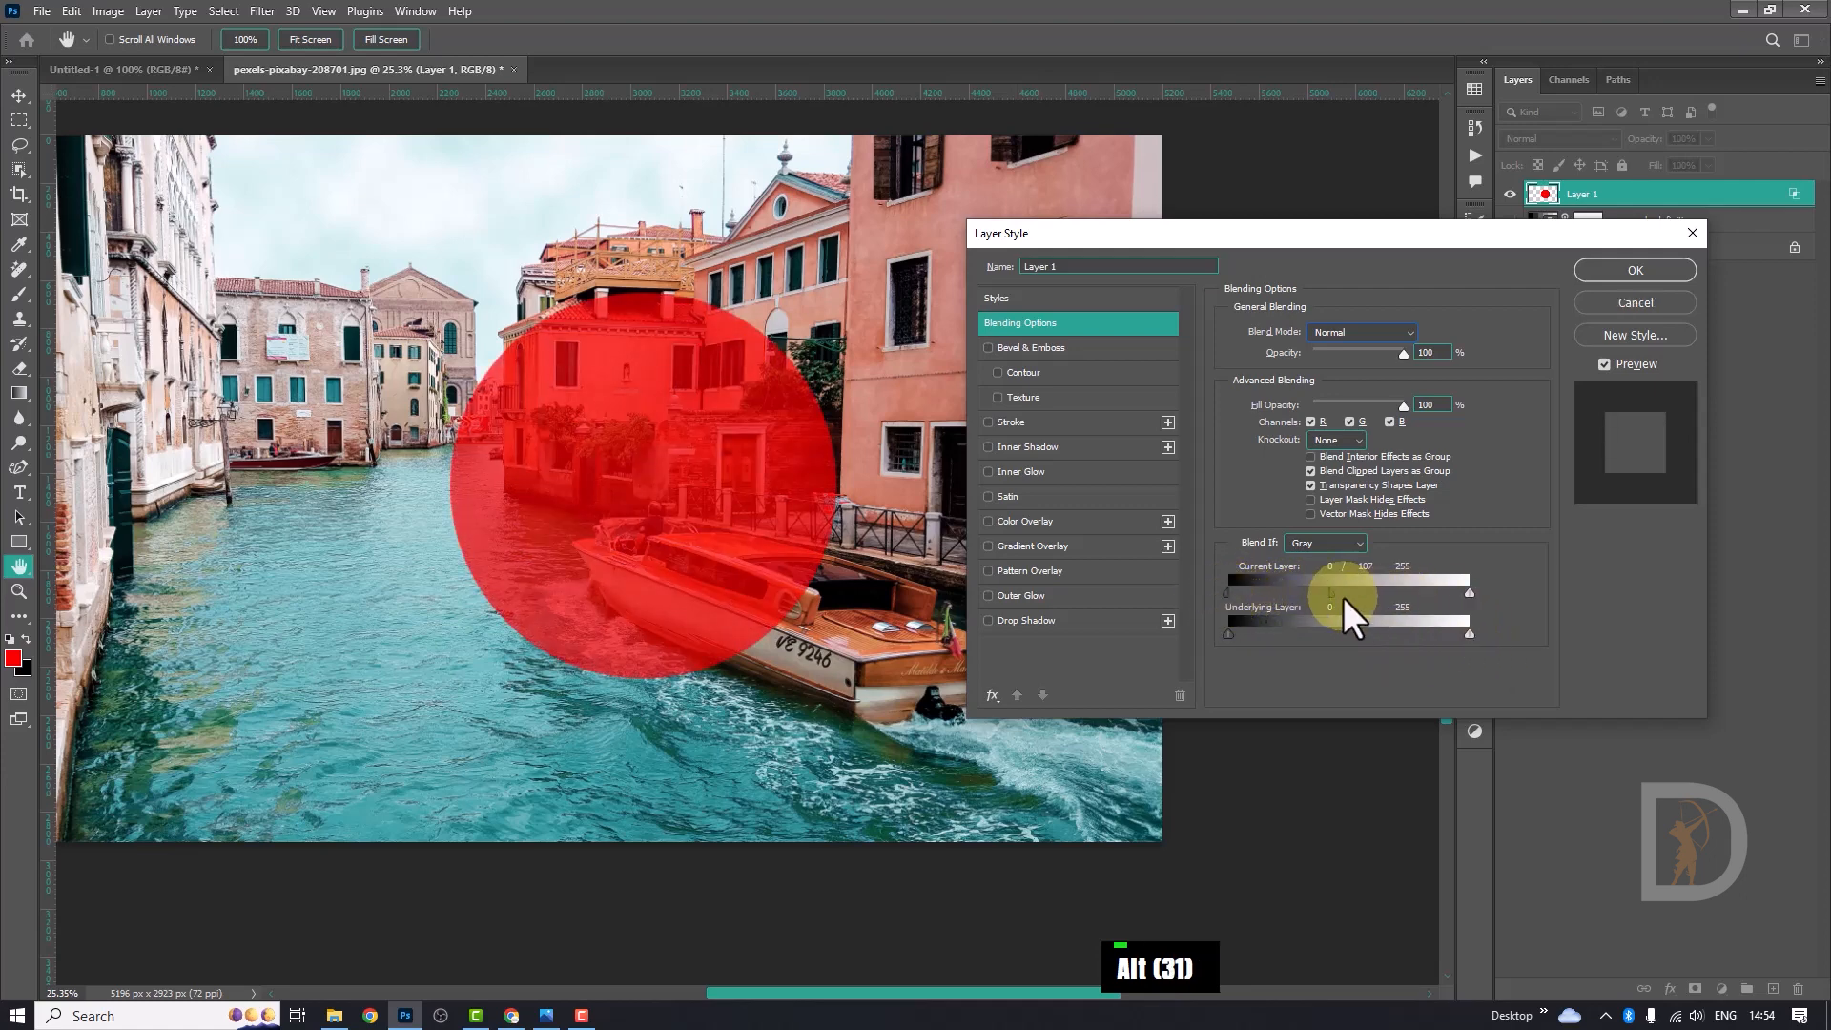
mouse_move(1349, 593)
mouse_down()
mouse_move(1302, 598)
mouse_move(1373, 597)
mouse_move(1286, 607)
mouse_move(1359, 608)
mouse_up()
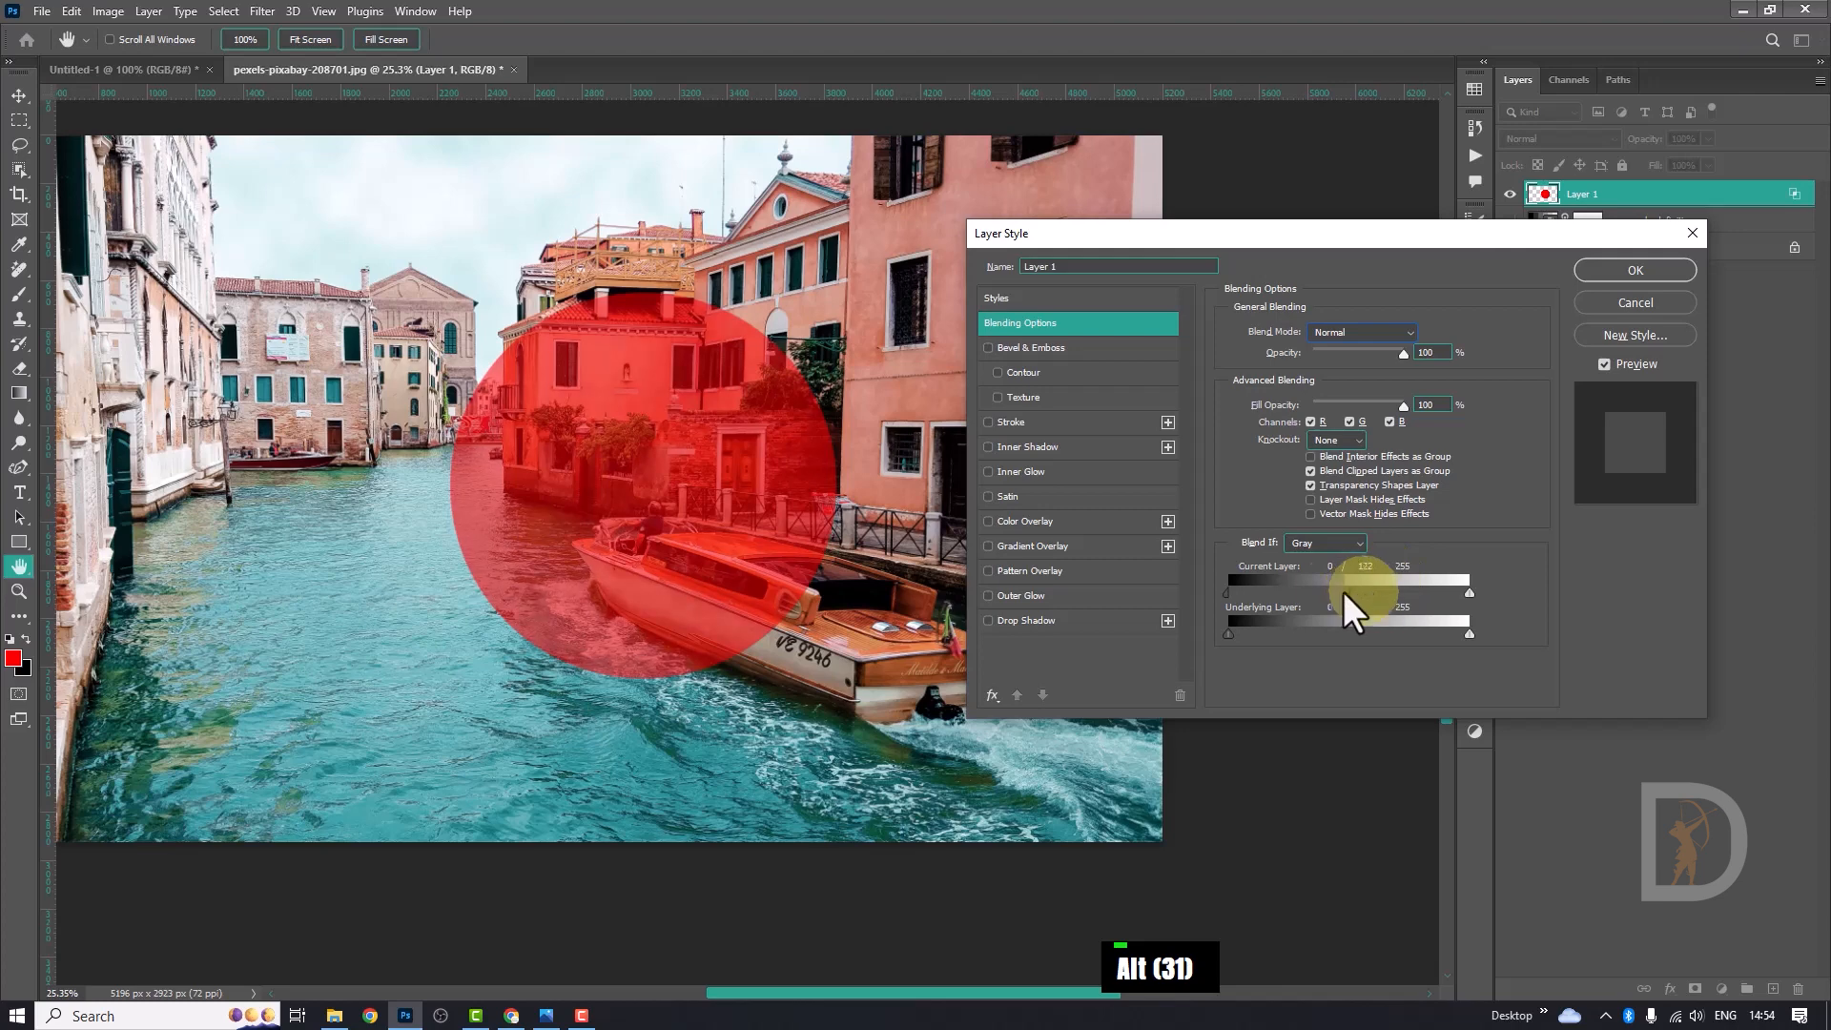
Reset the Current Layer's black Blend If slider to 0 and raise the Underlying Layer's black slider to 112.
drag(1345, 594, 1233, 633)
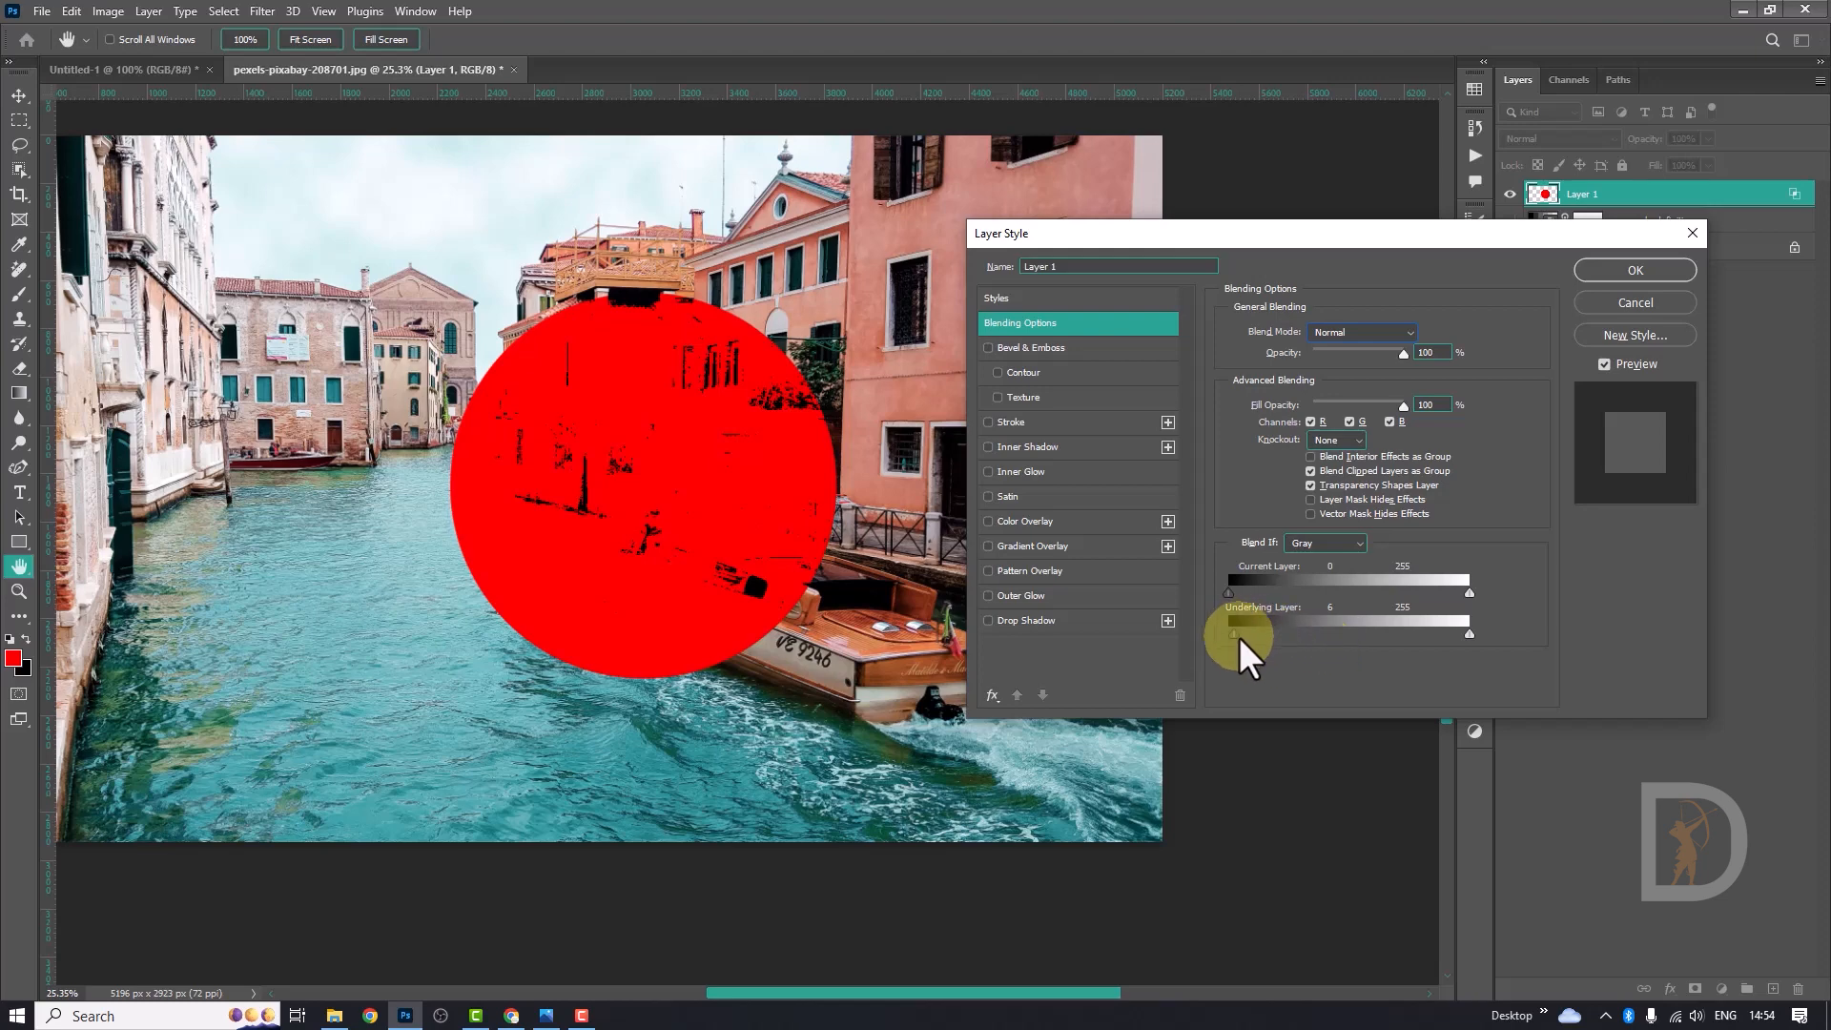
drag(1233, 636, 1288, 651)
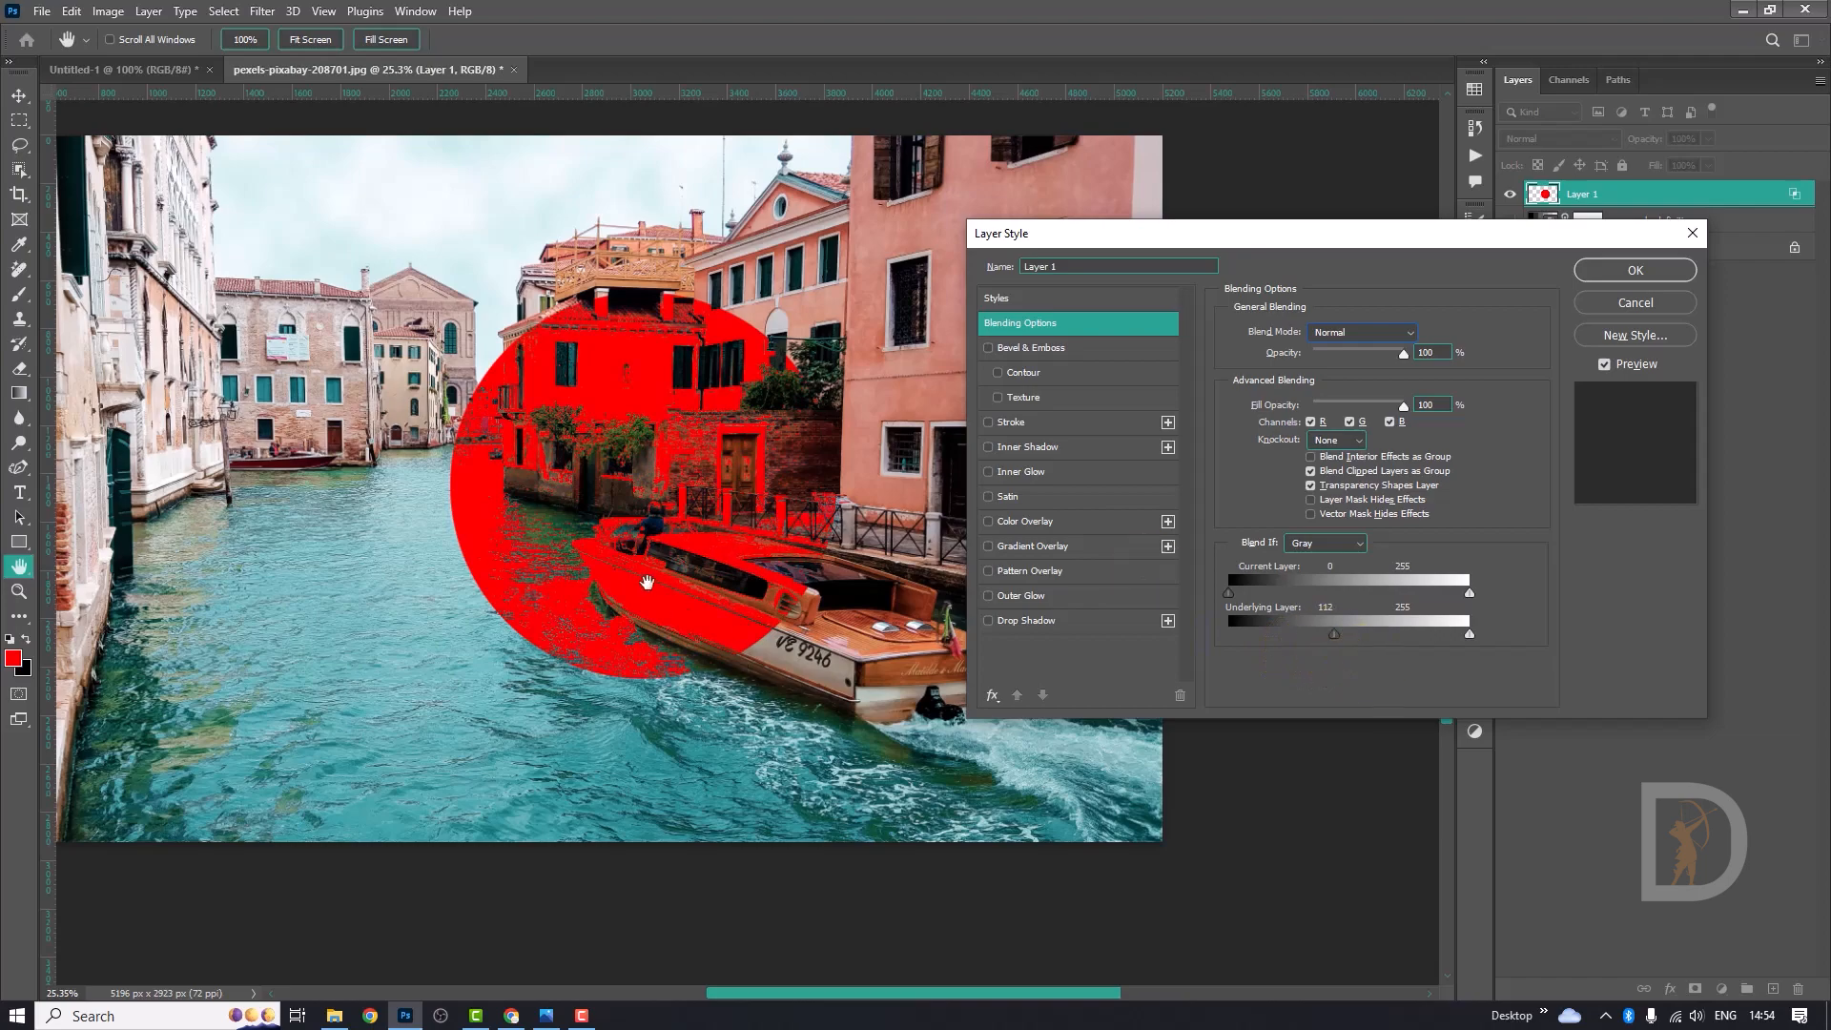
ctrl+click(610, 607)
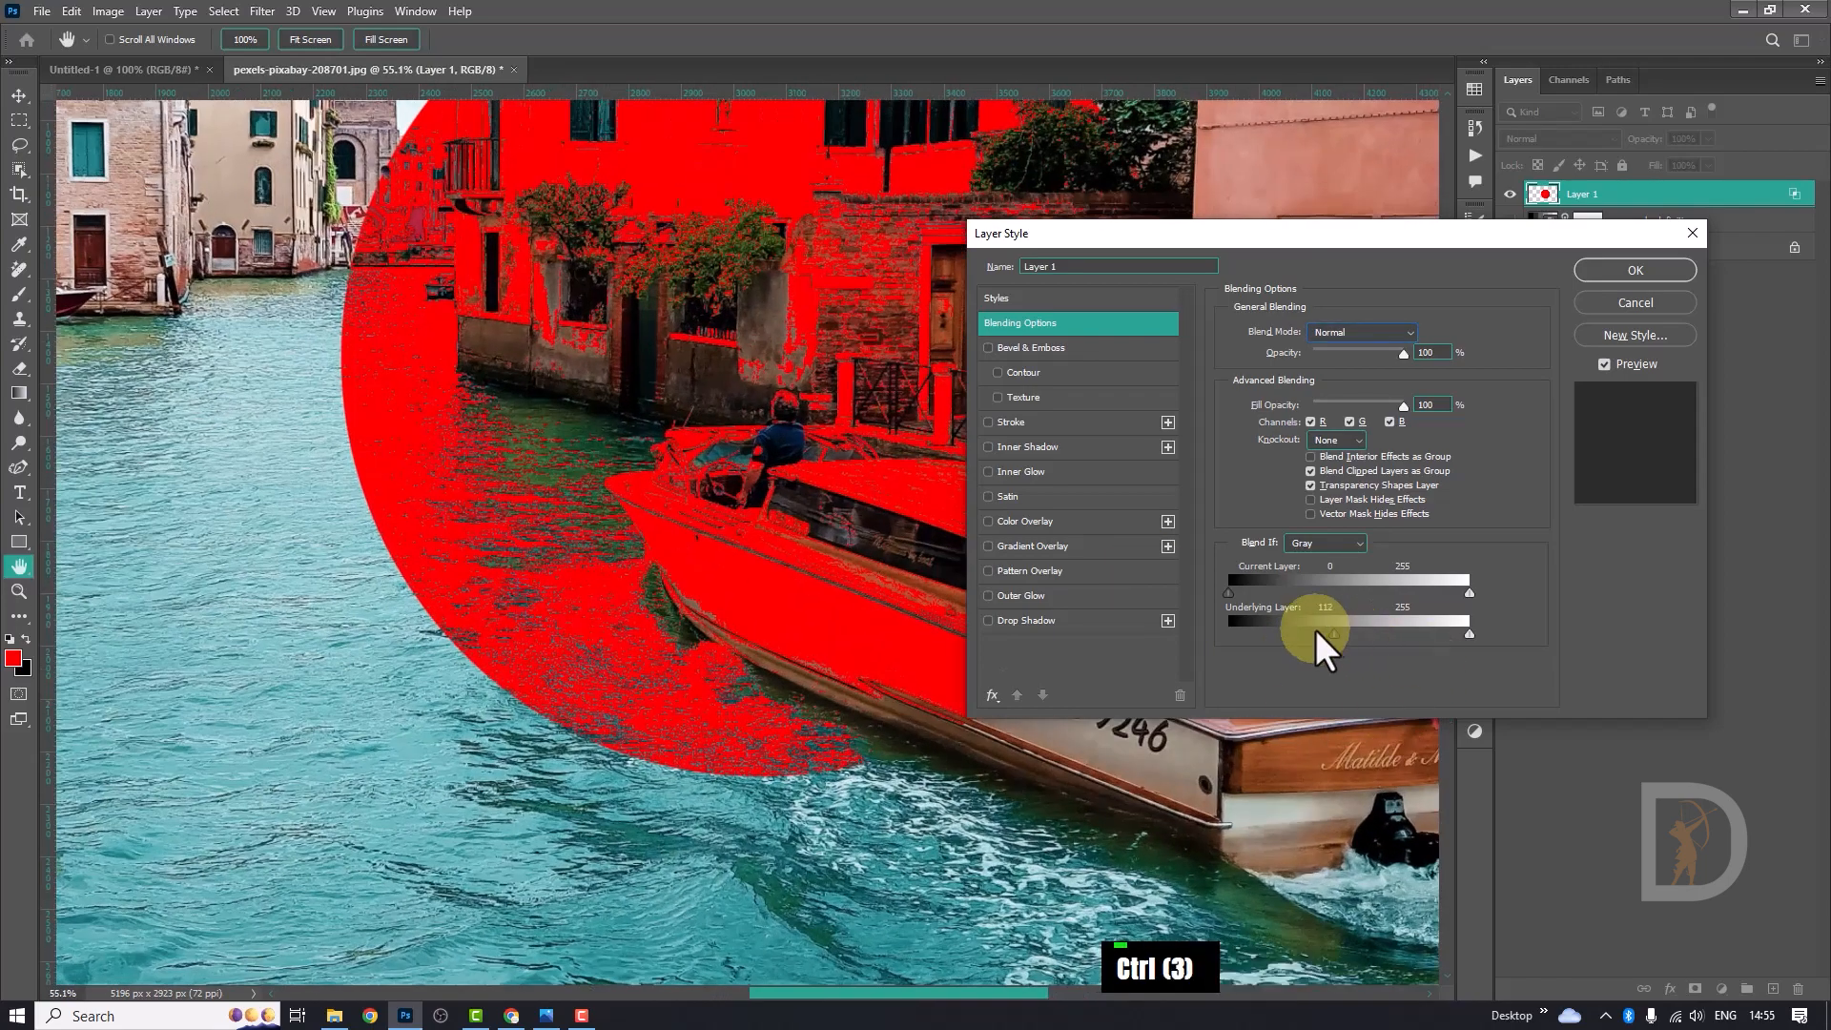
Split the Underlying Layer's black Blend If slider to 0 / 30 for a soft transition and apply the layer style.
alt+click(1331, 634)
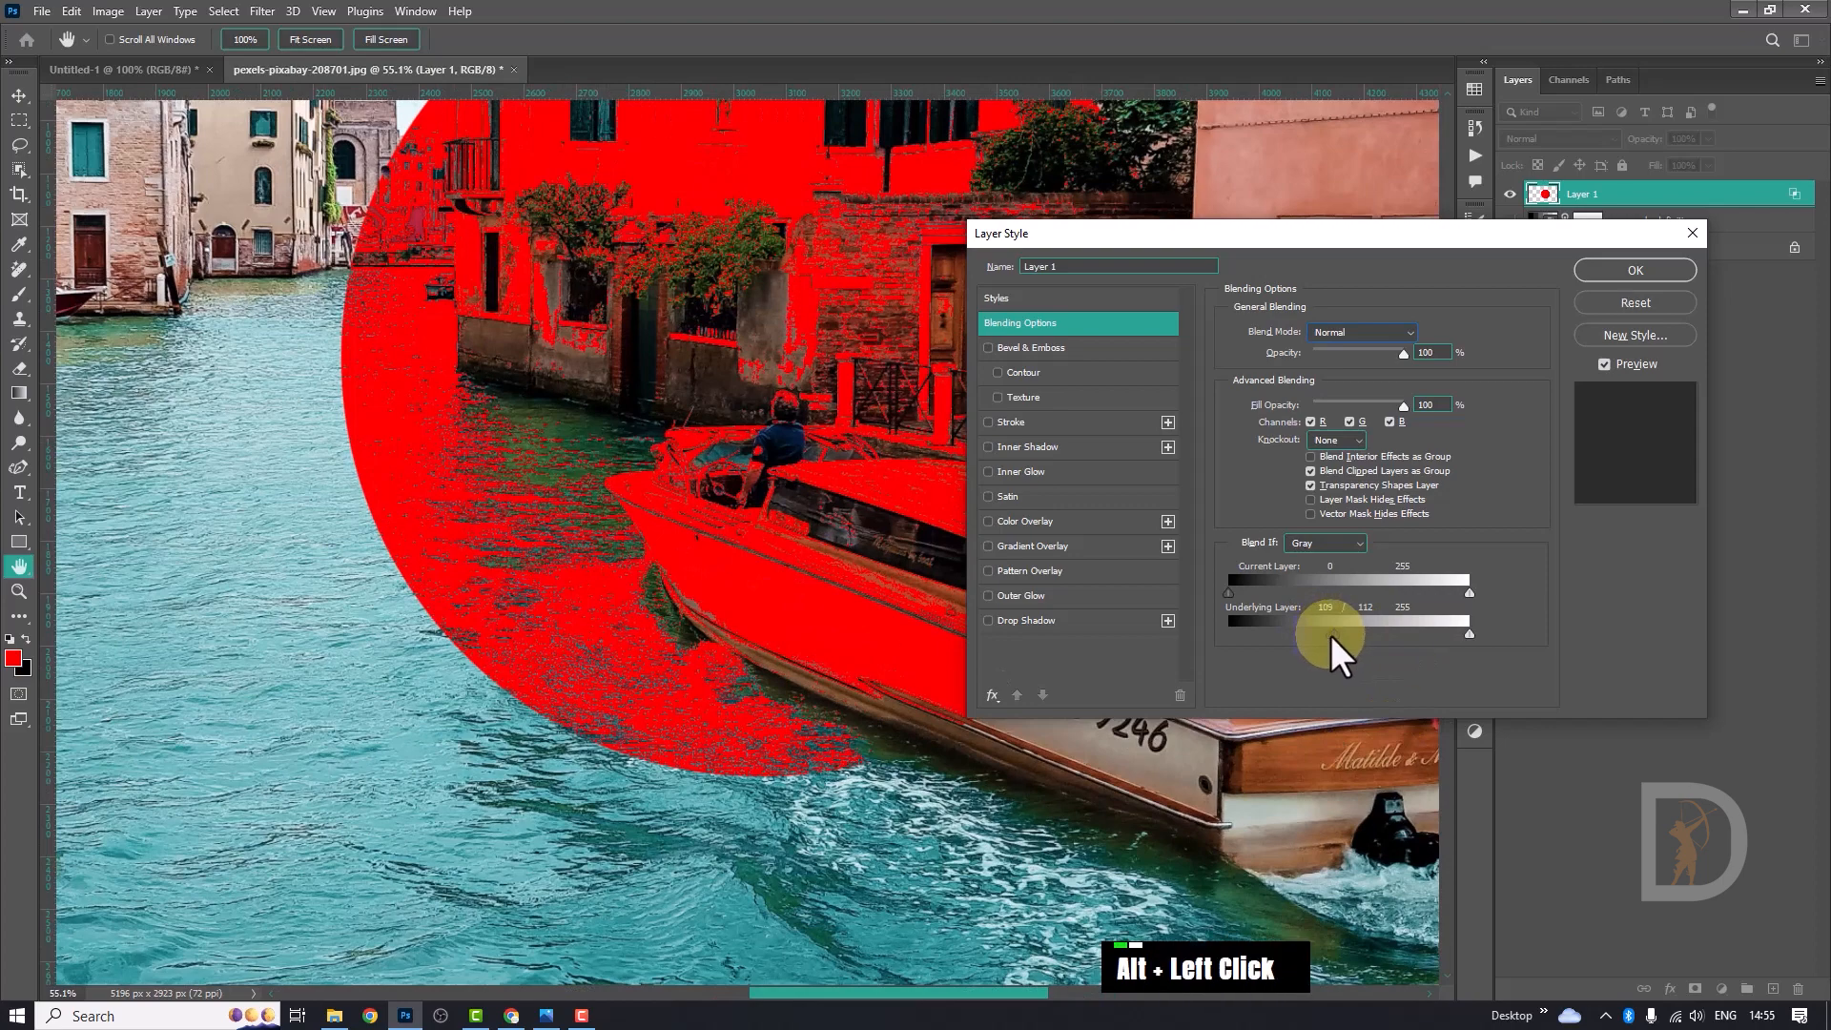
drag(1321, 637, 1224, 635)
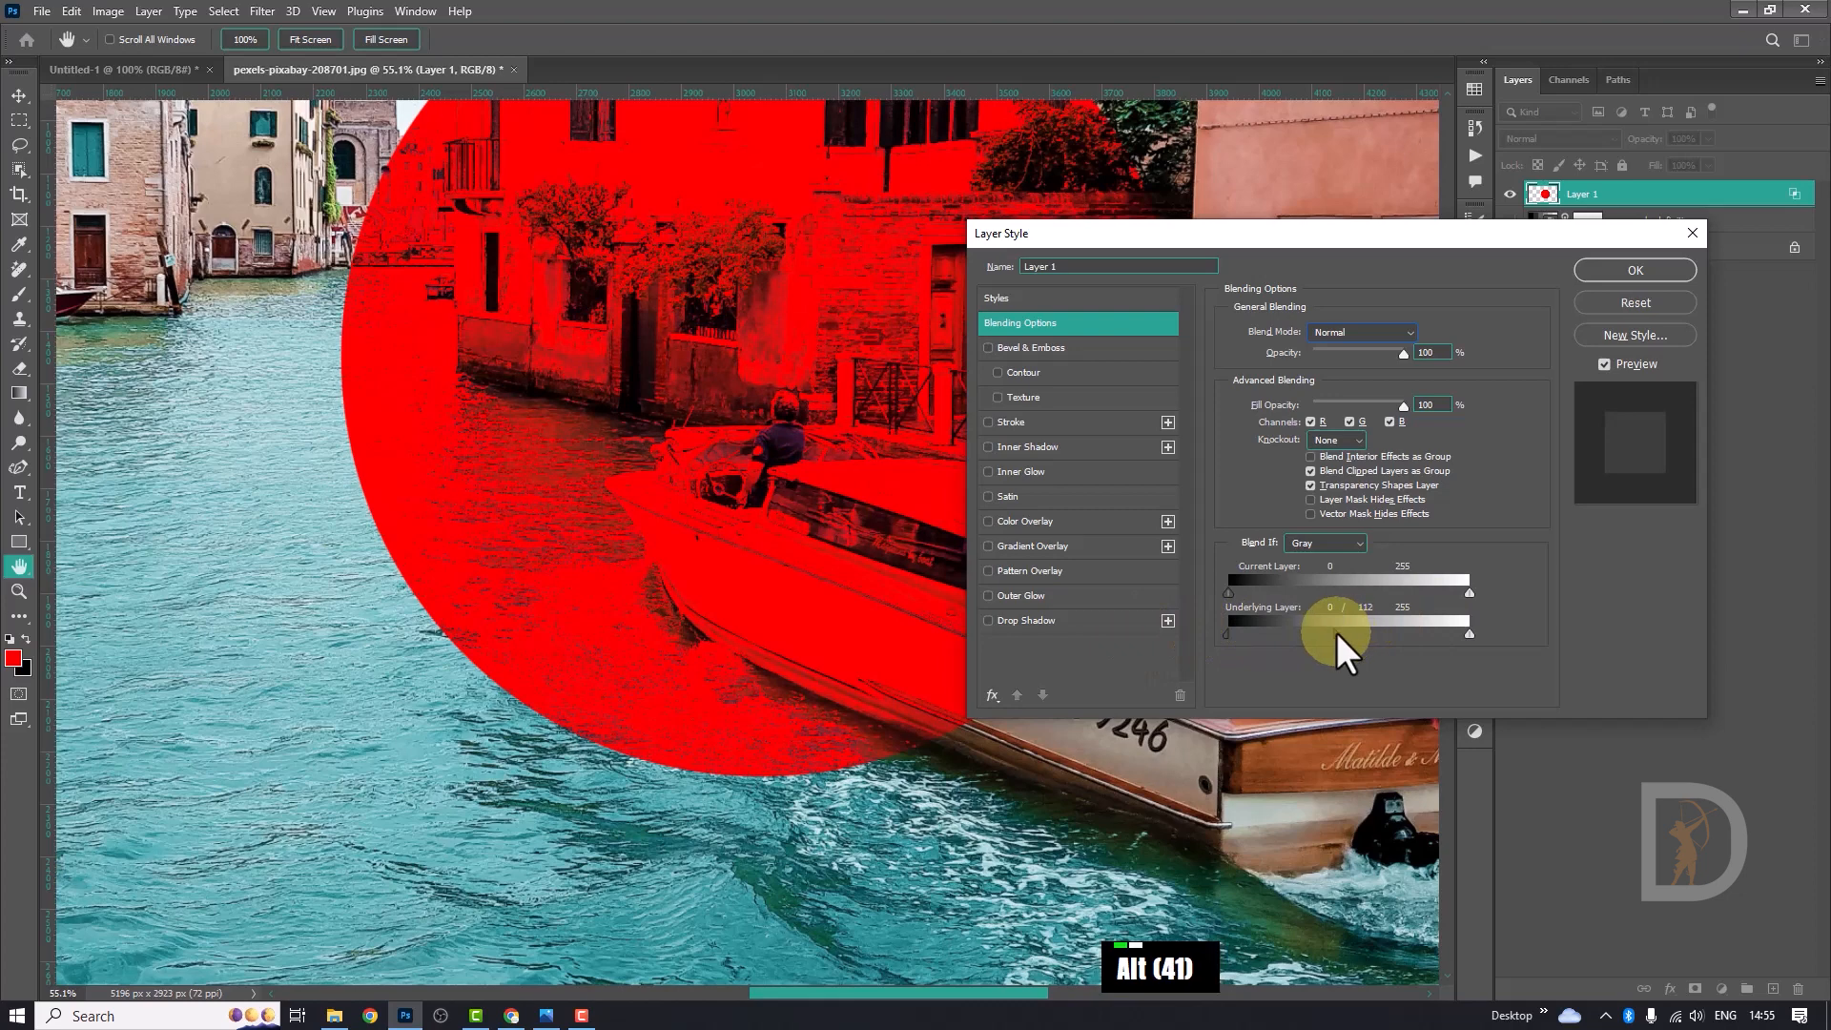
drag(1336, 632, 1259, 634)
ctrl+alt+click(715, 465)
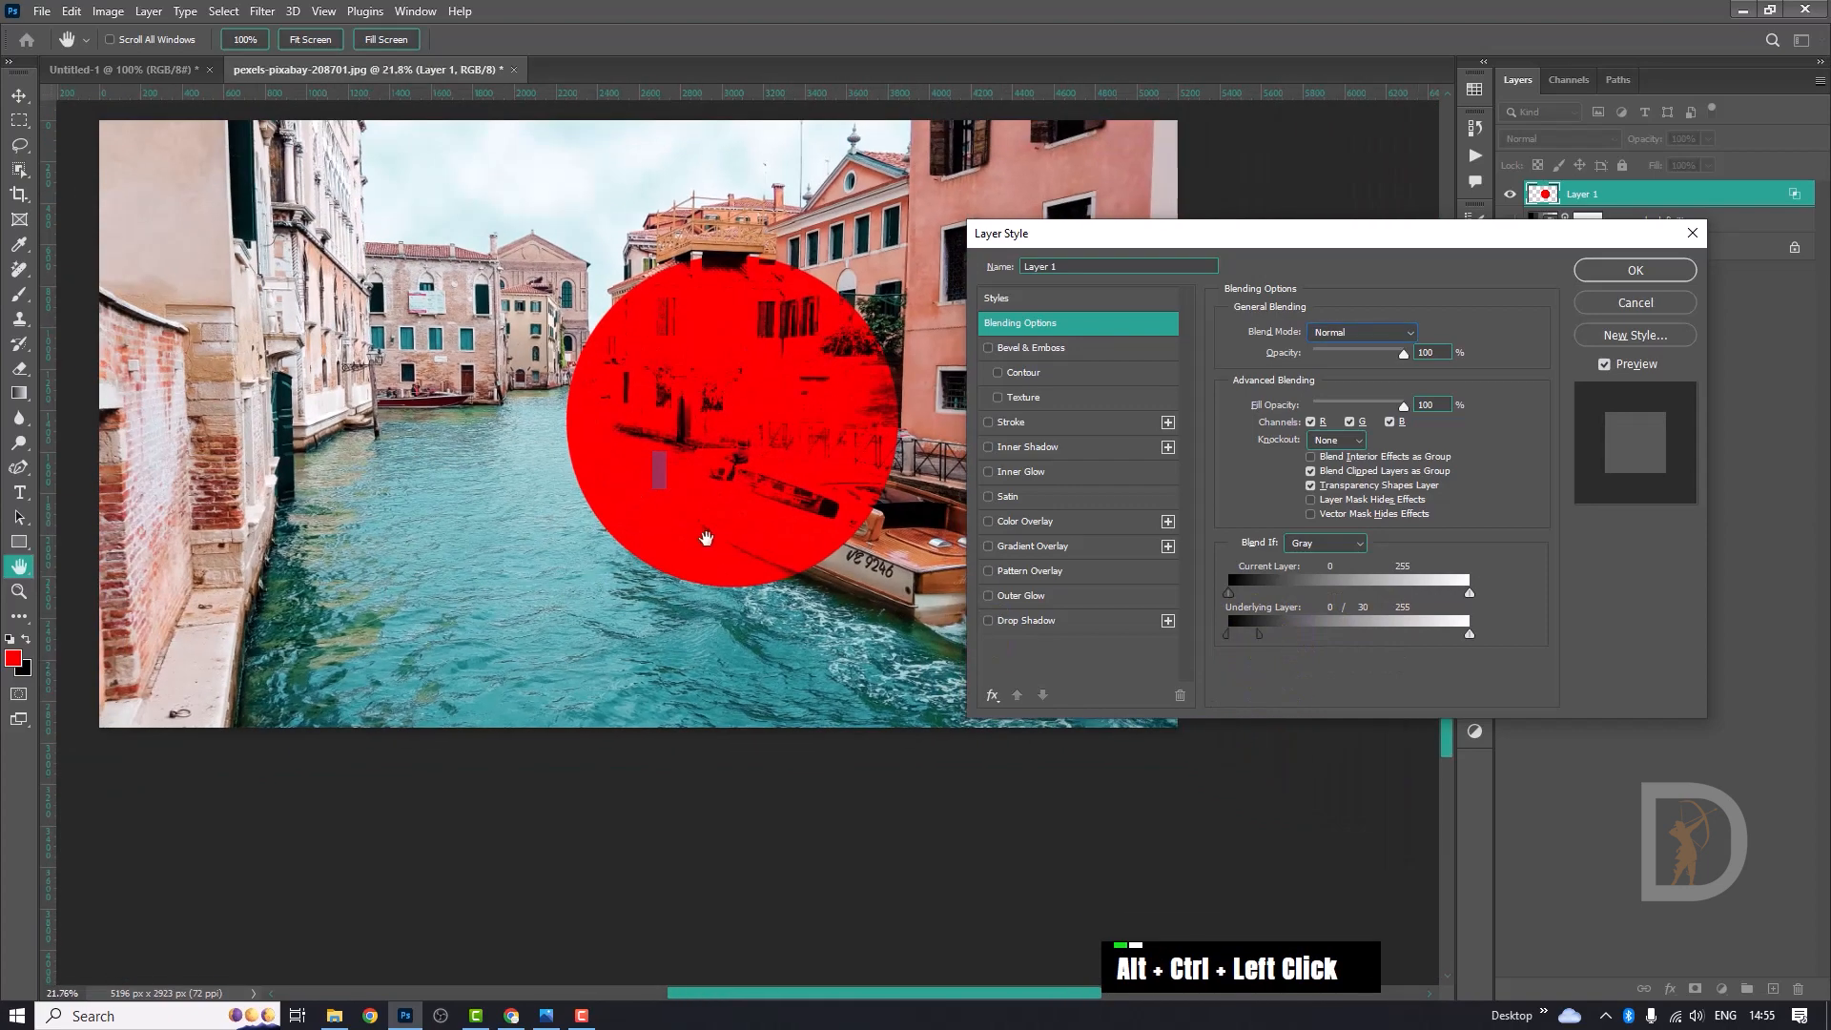
ctrl+alt+click(706, 543)
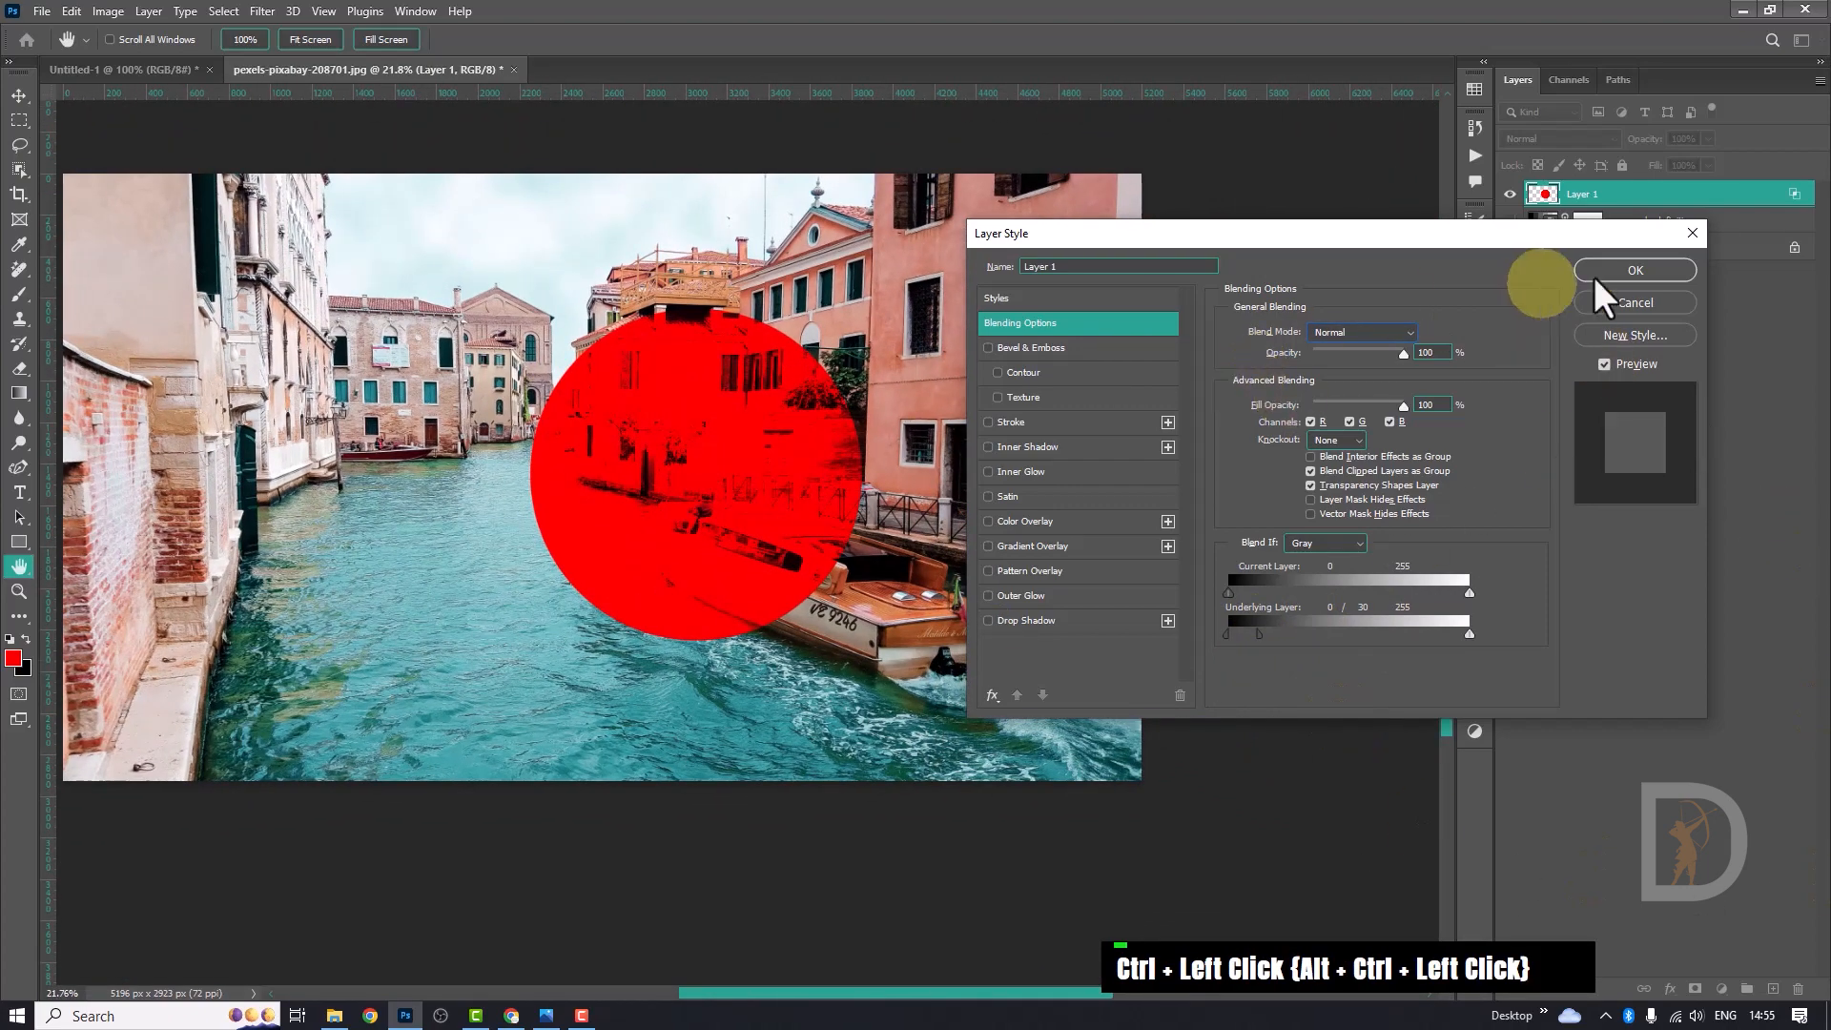
click(1623, 270)
key(v)
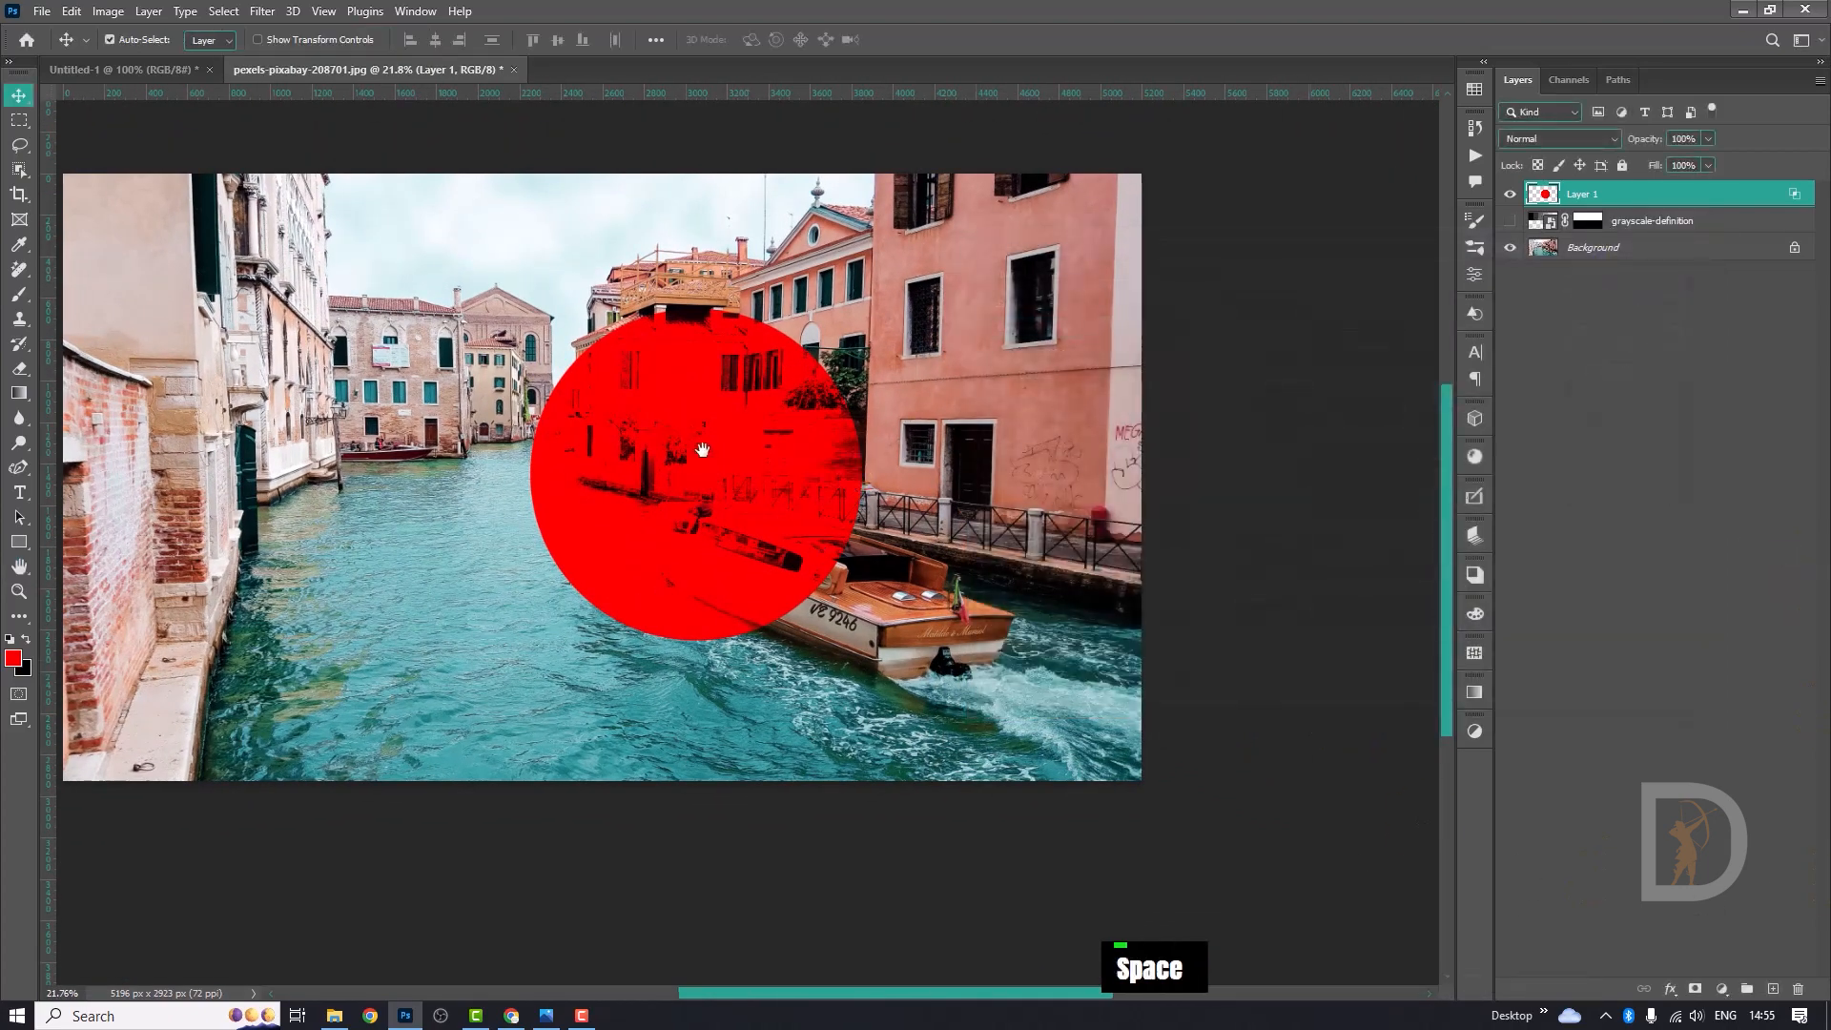
drag(703, 450, 839, 496)
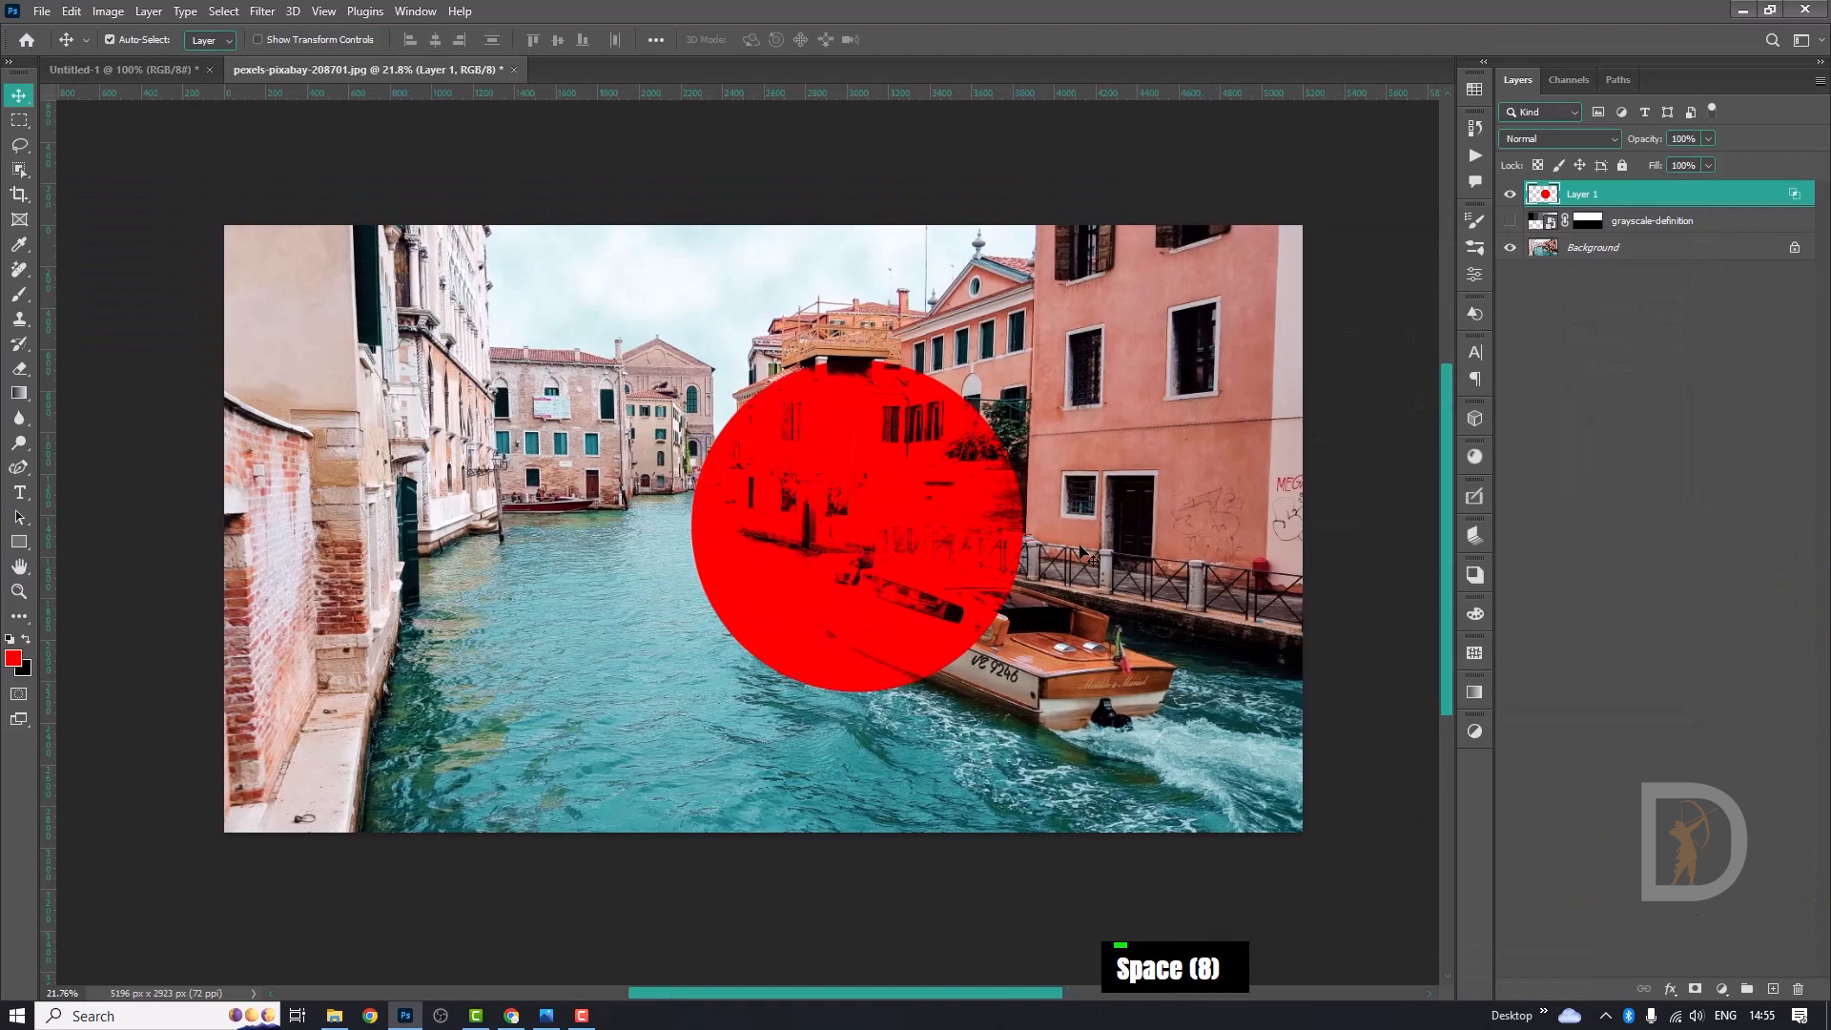
Switch to Chrome and search Google Images for "hero prabhas".
click(512, 1017)
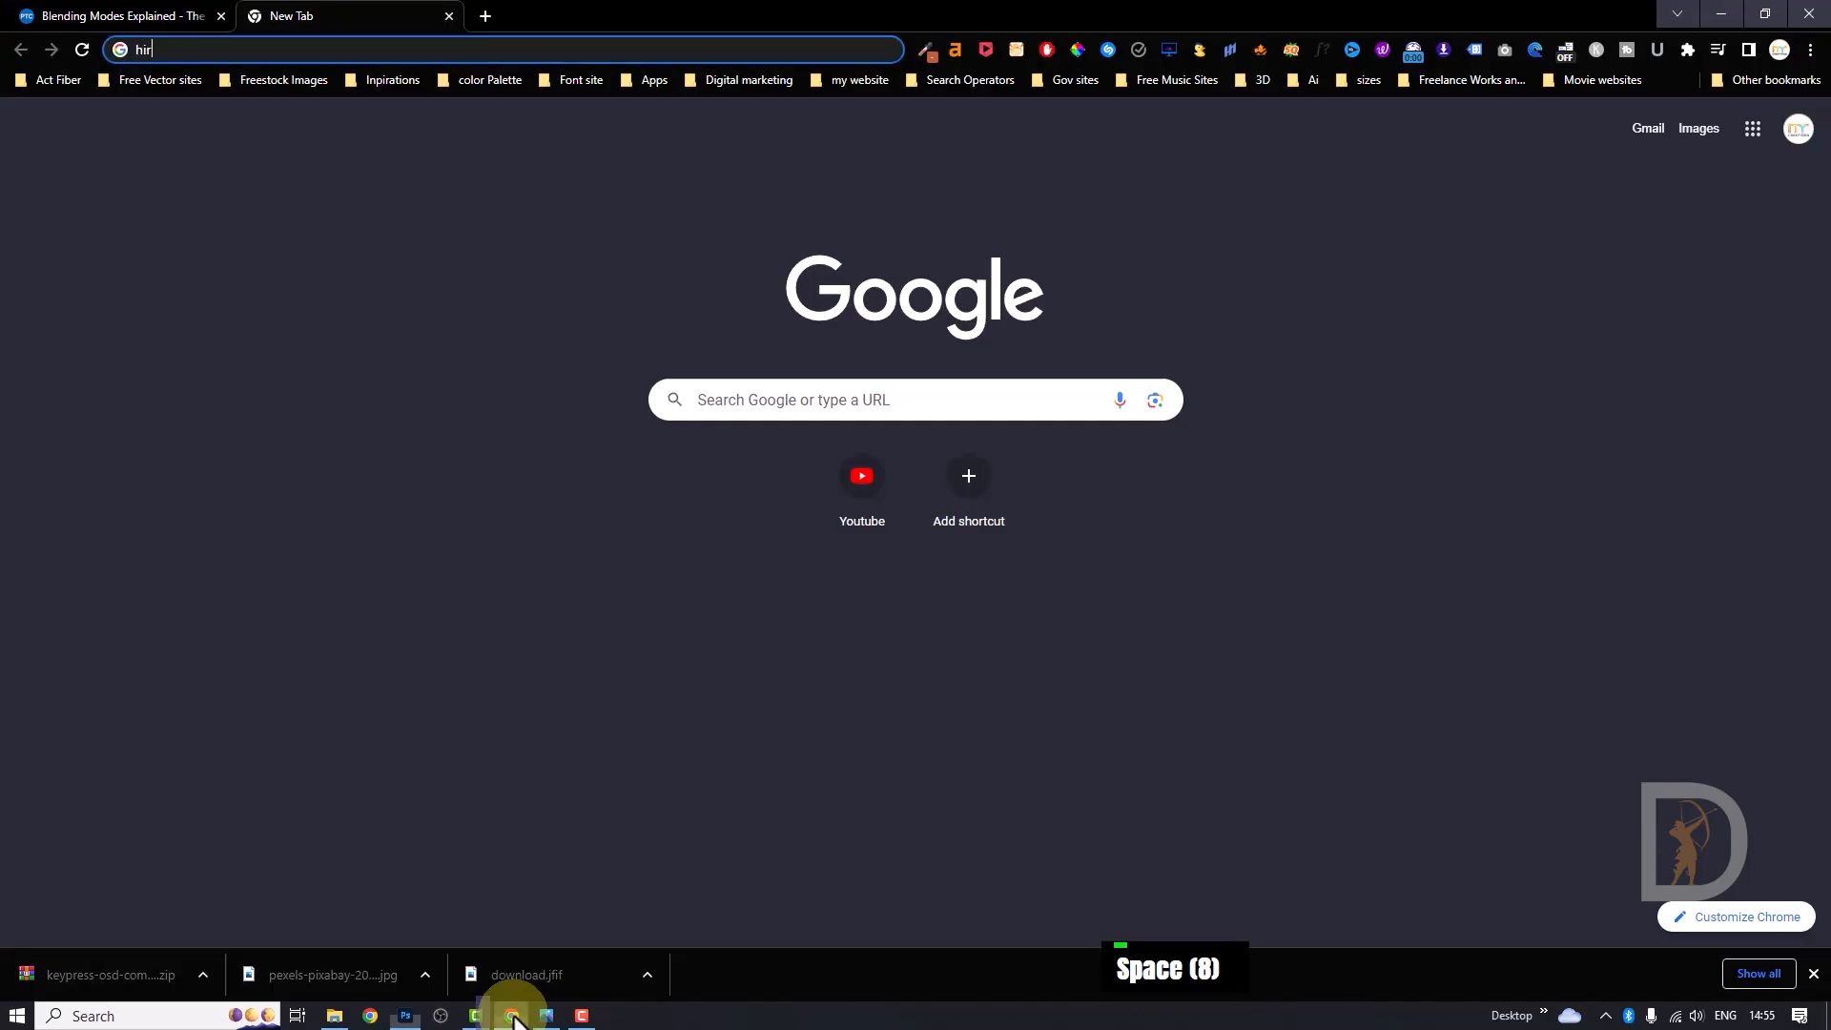
click(892, 404)
text(hero prabhas)
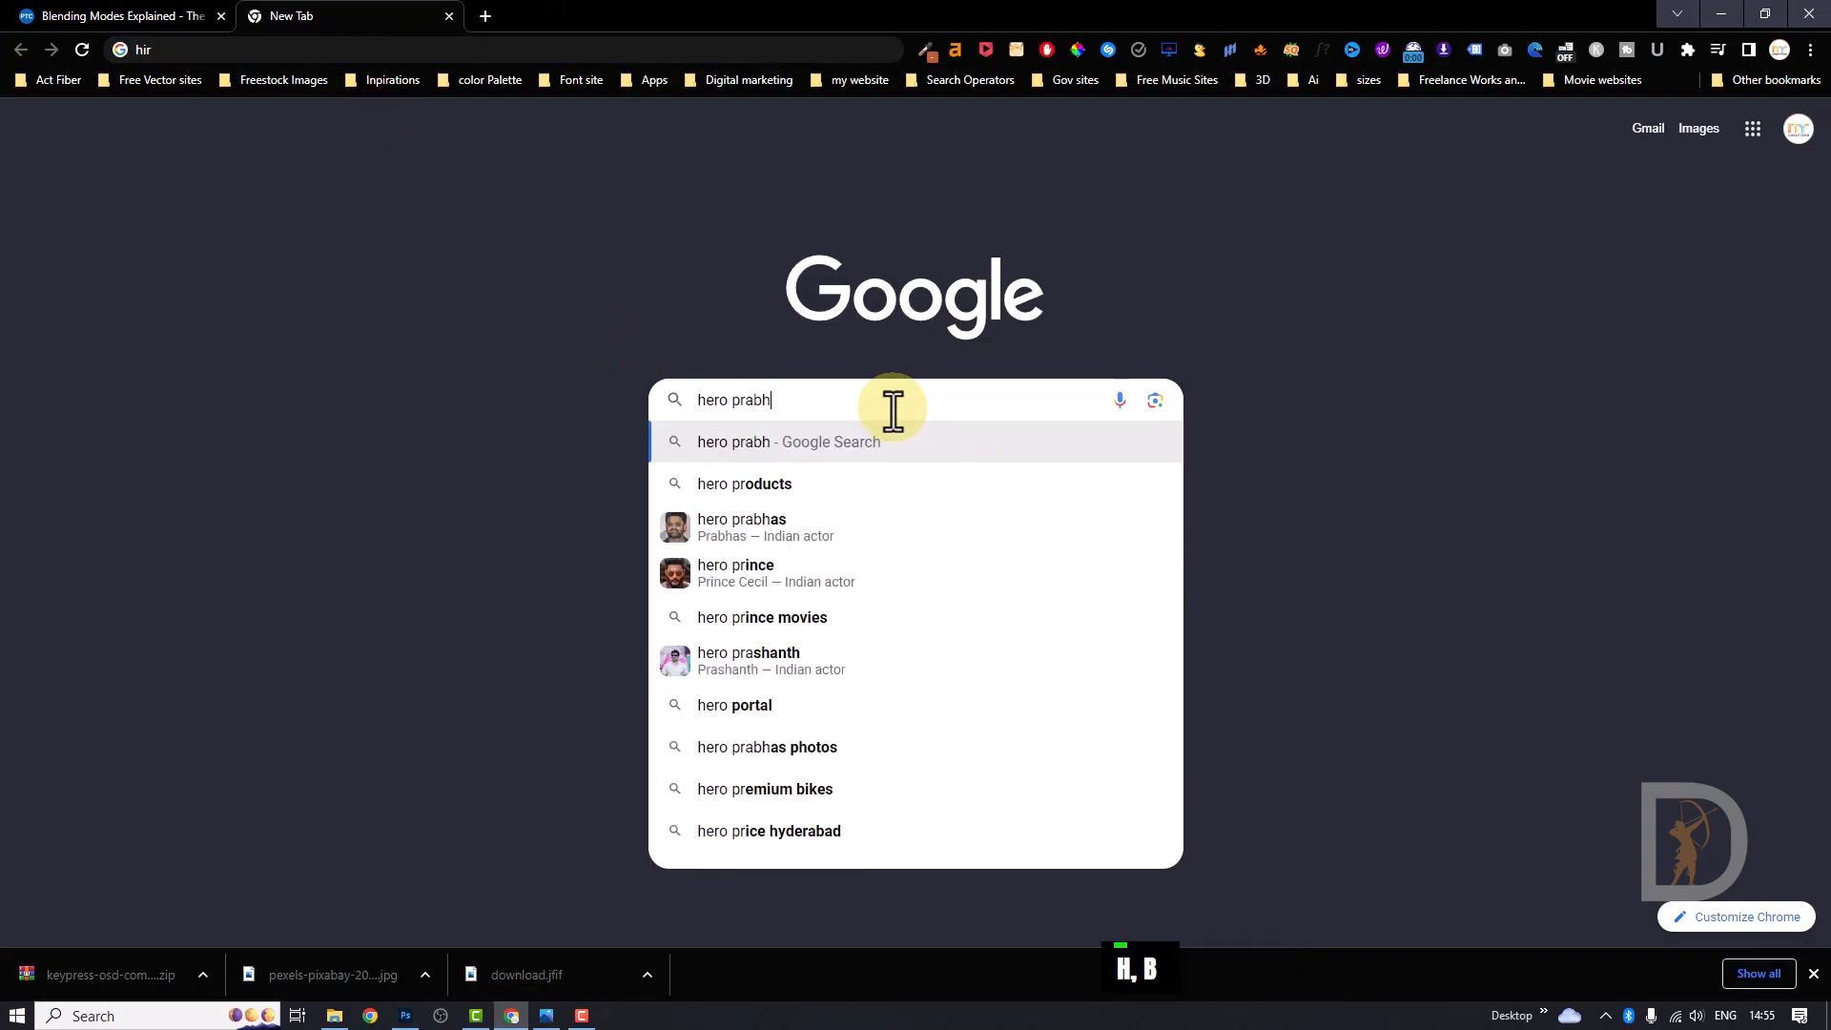
key(Return)
click(241, 243)
scroll(968, 728, down, 5)
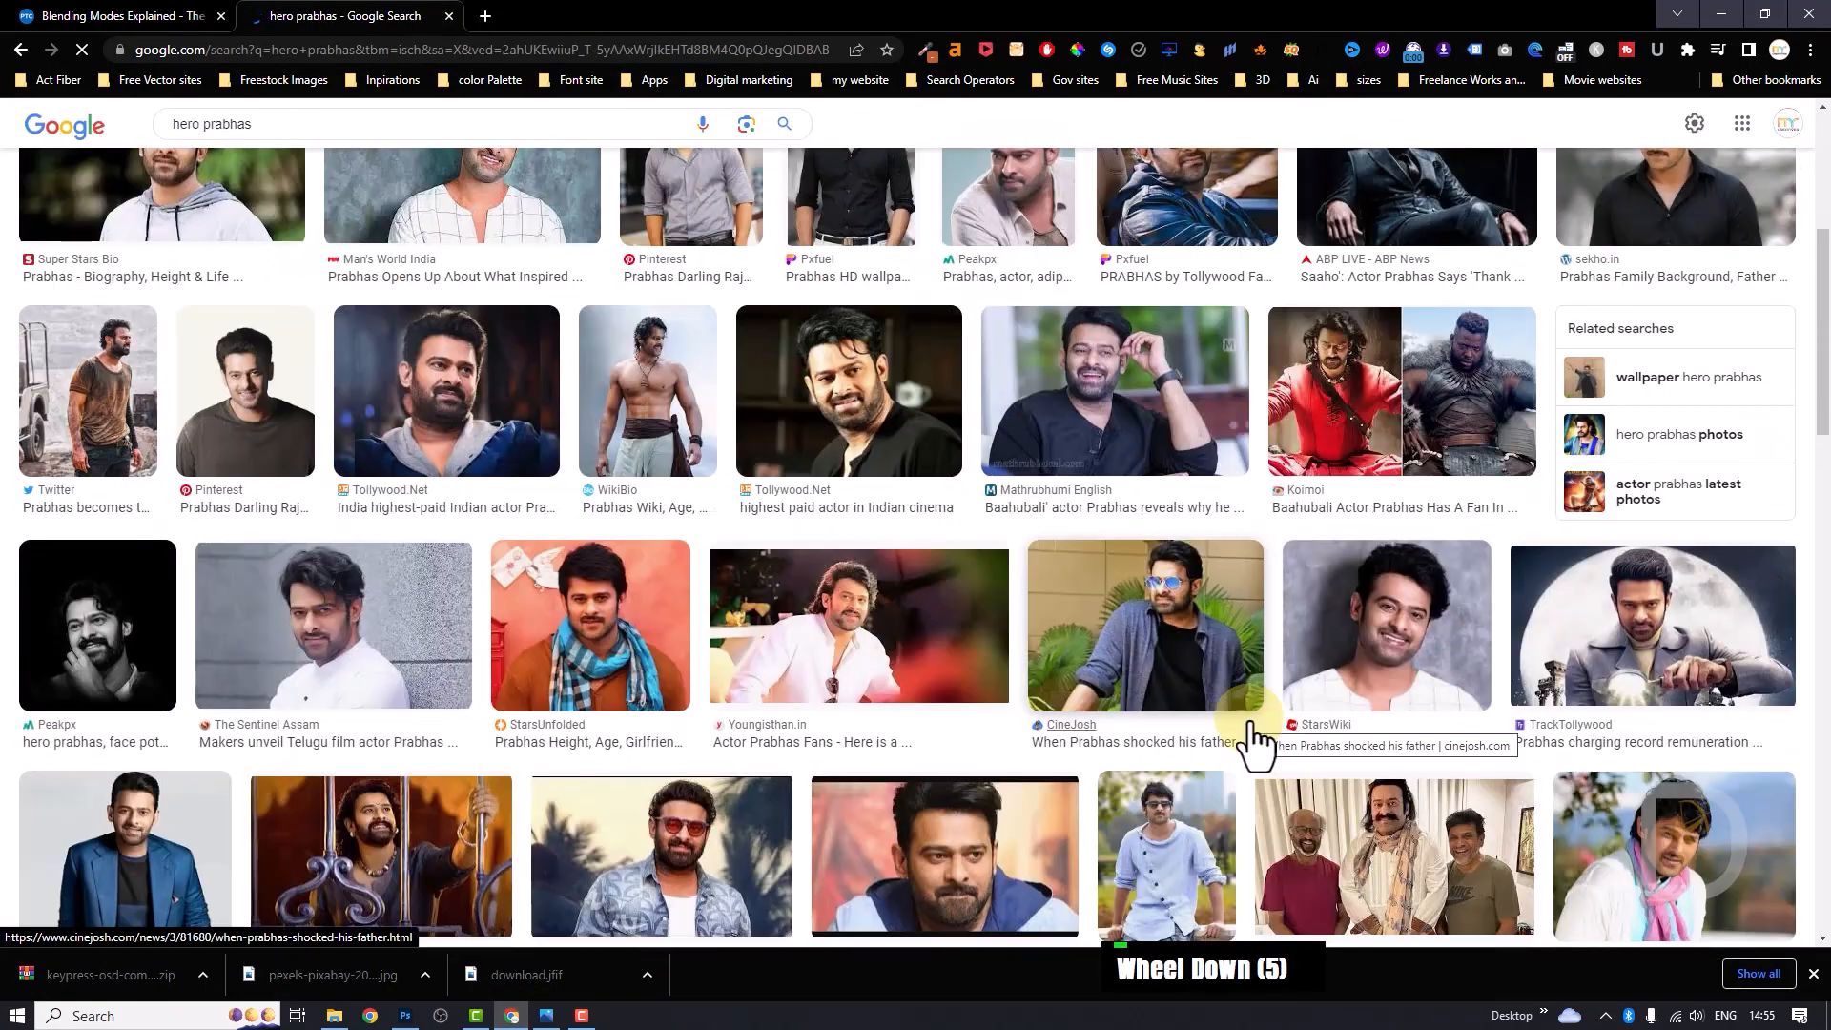
Save the Pinterest portrait of the smiling actor in a dark shirt and open it as a new document in Photoshop.
click(1244, 729)
right_click(1418, 480)
click(1488, 674)
double_click(1610, 897)
key(alt+Tab)
drag(107, 975, 983, 70)
Select the man with Select Subject and mask out the portrait's background.
key(space)
drag(815, 678, 869, 693)
click(20, 170)
click(853, 39)
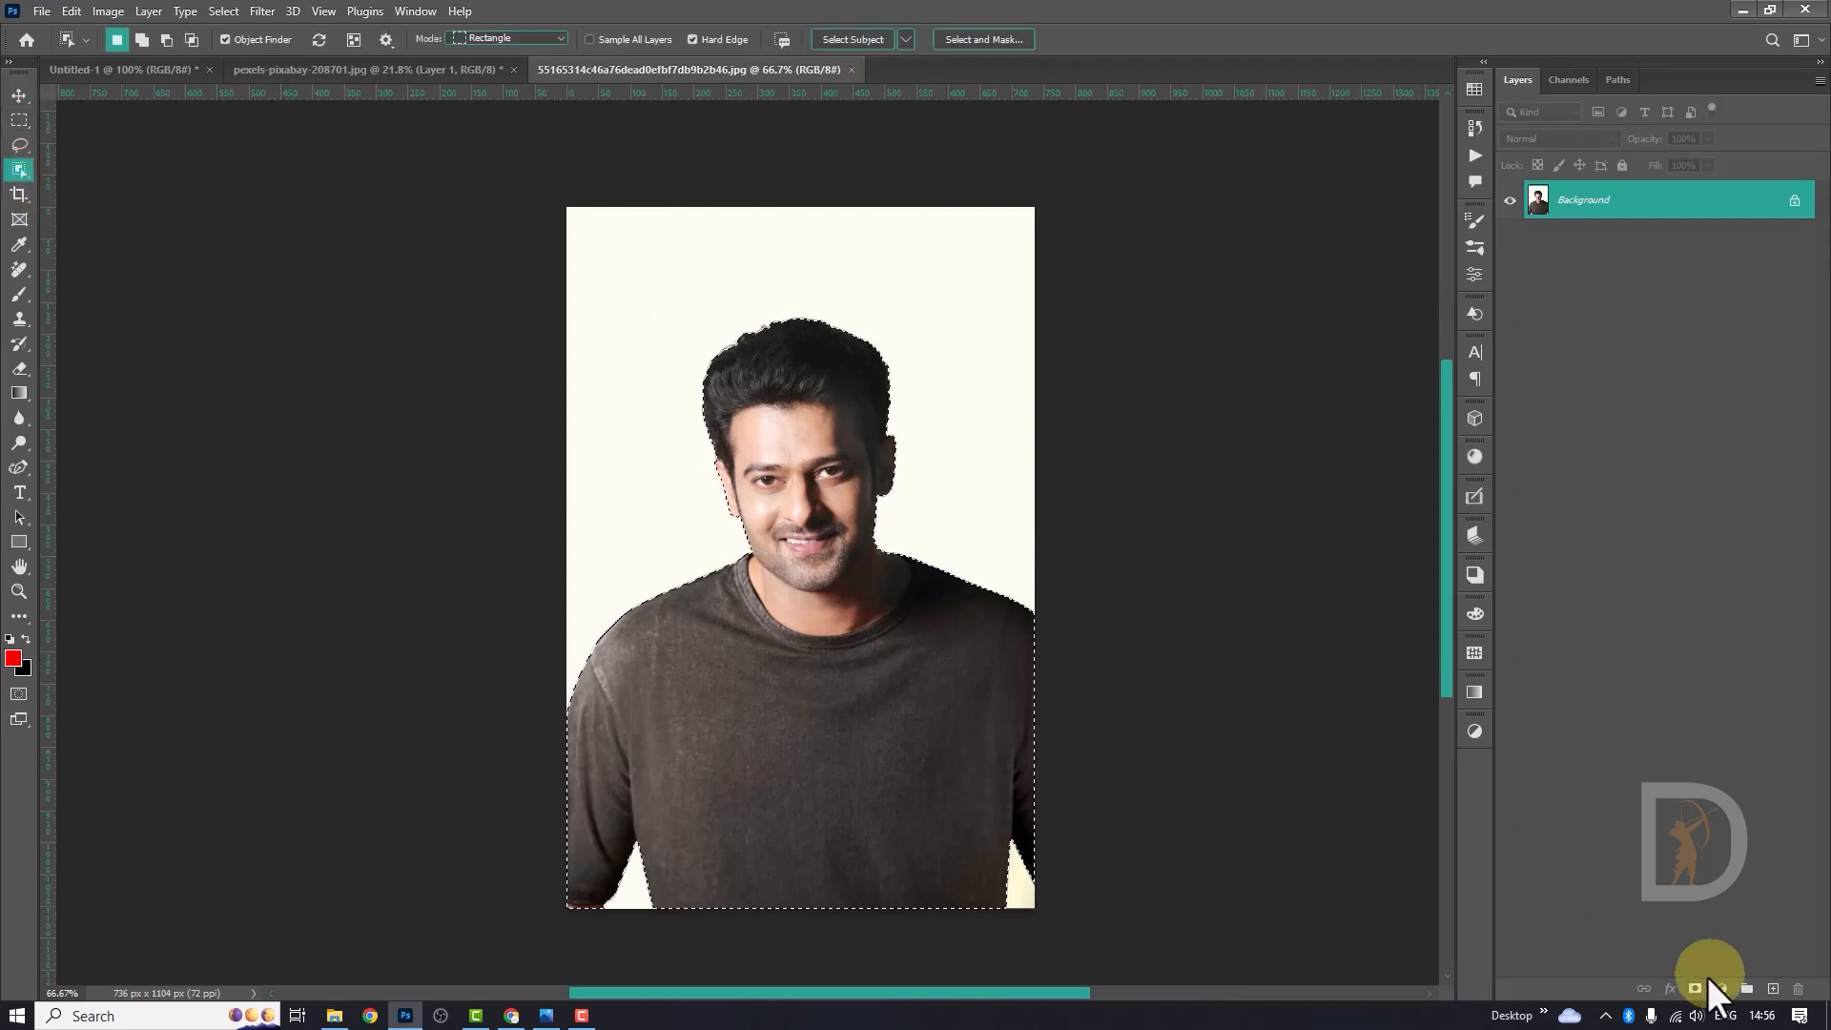
click(1695, 989)
Add a Solid Color fill layer, move it beneath the portrait layer and set its color to light grey.
click(1670, 989)
click(1721, 989)
click(1717, 660)
click(854, 615)
click(1284, 368)
drag(1622, 199, 1622, 253)
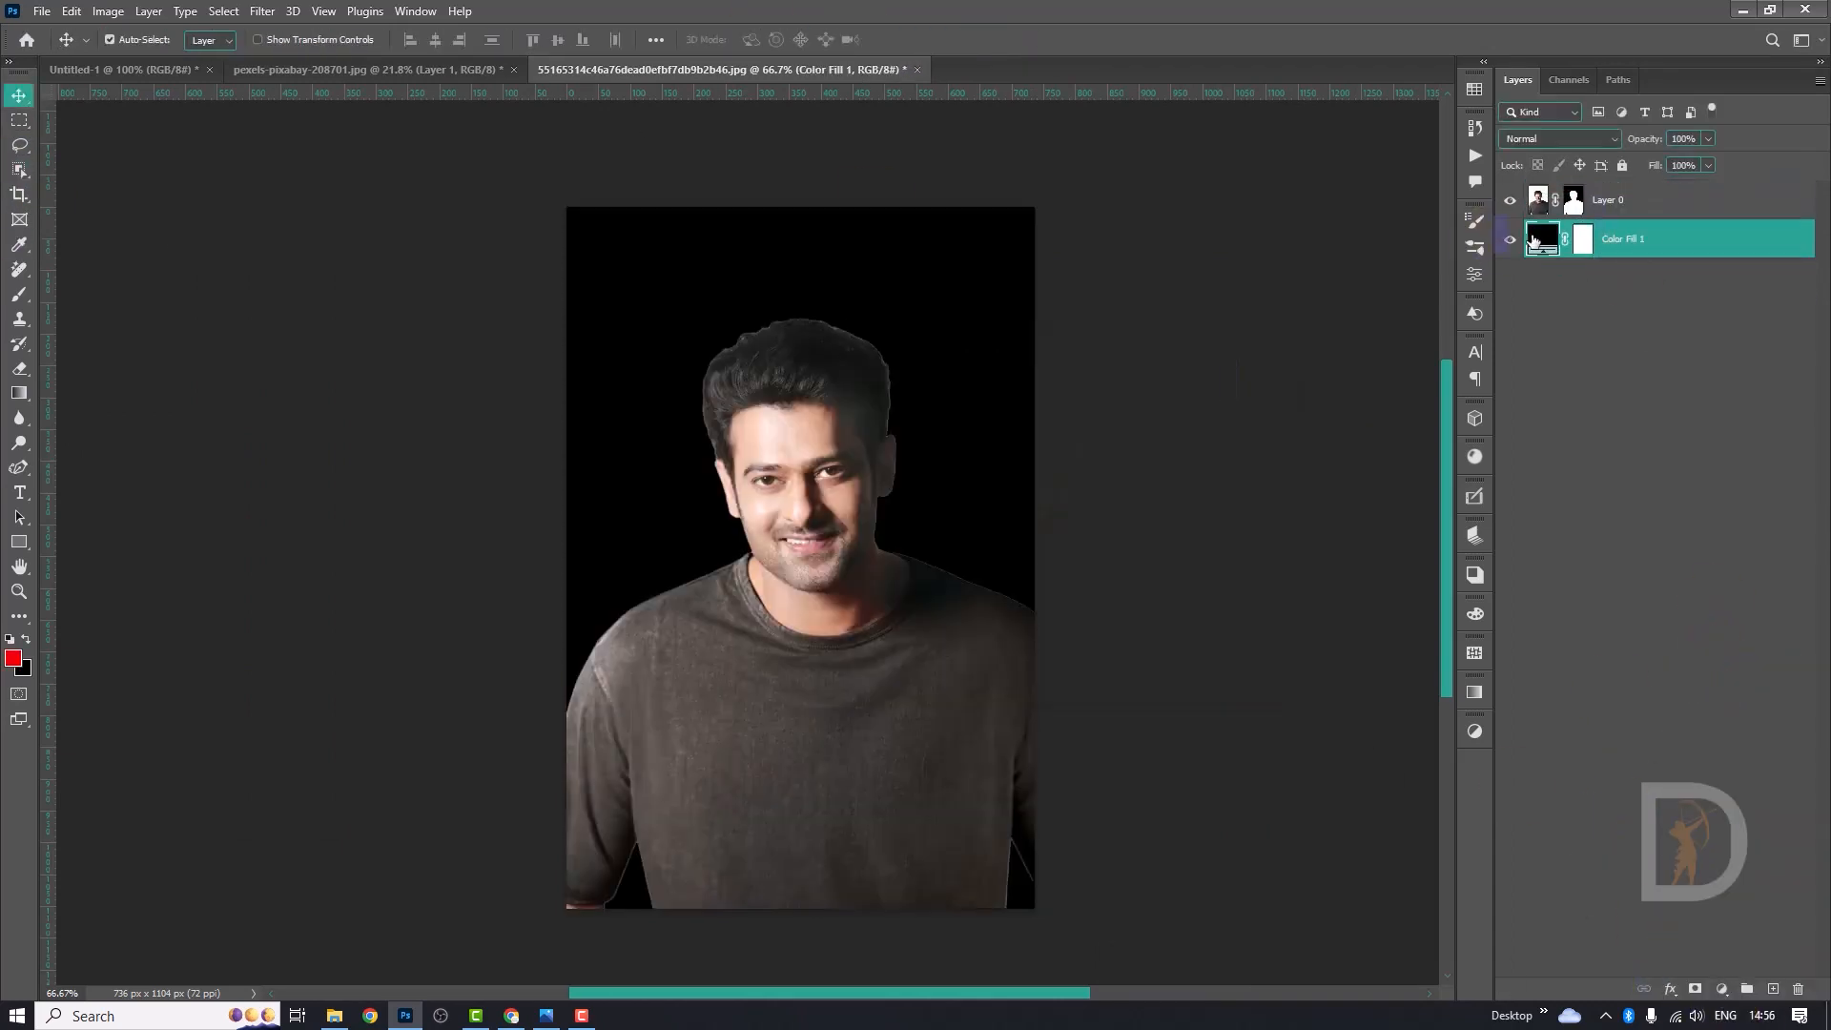
double_click(1542, 238)
click(854, 393)
click(1299, 368)
Switch to Chrome, search images for "background texture" and open the preview of the dark scratched Alpha Coders texture.
click(511, 1016)
click(485, 16)
click(344, 16)
triple_click(286, 124)
text(background texture)
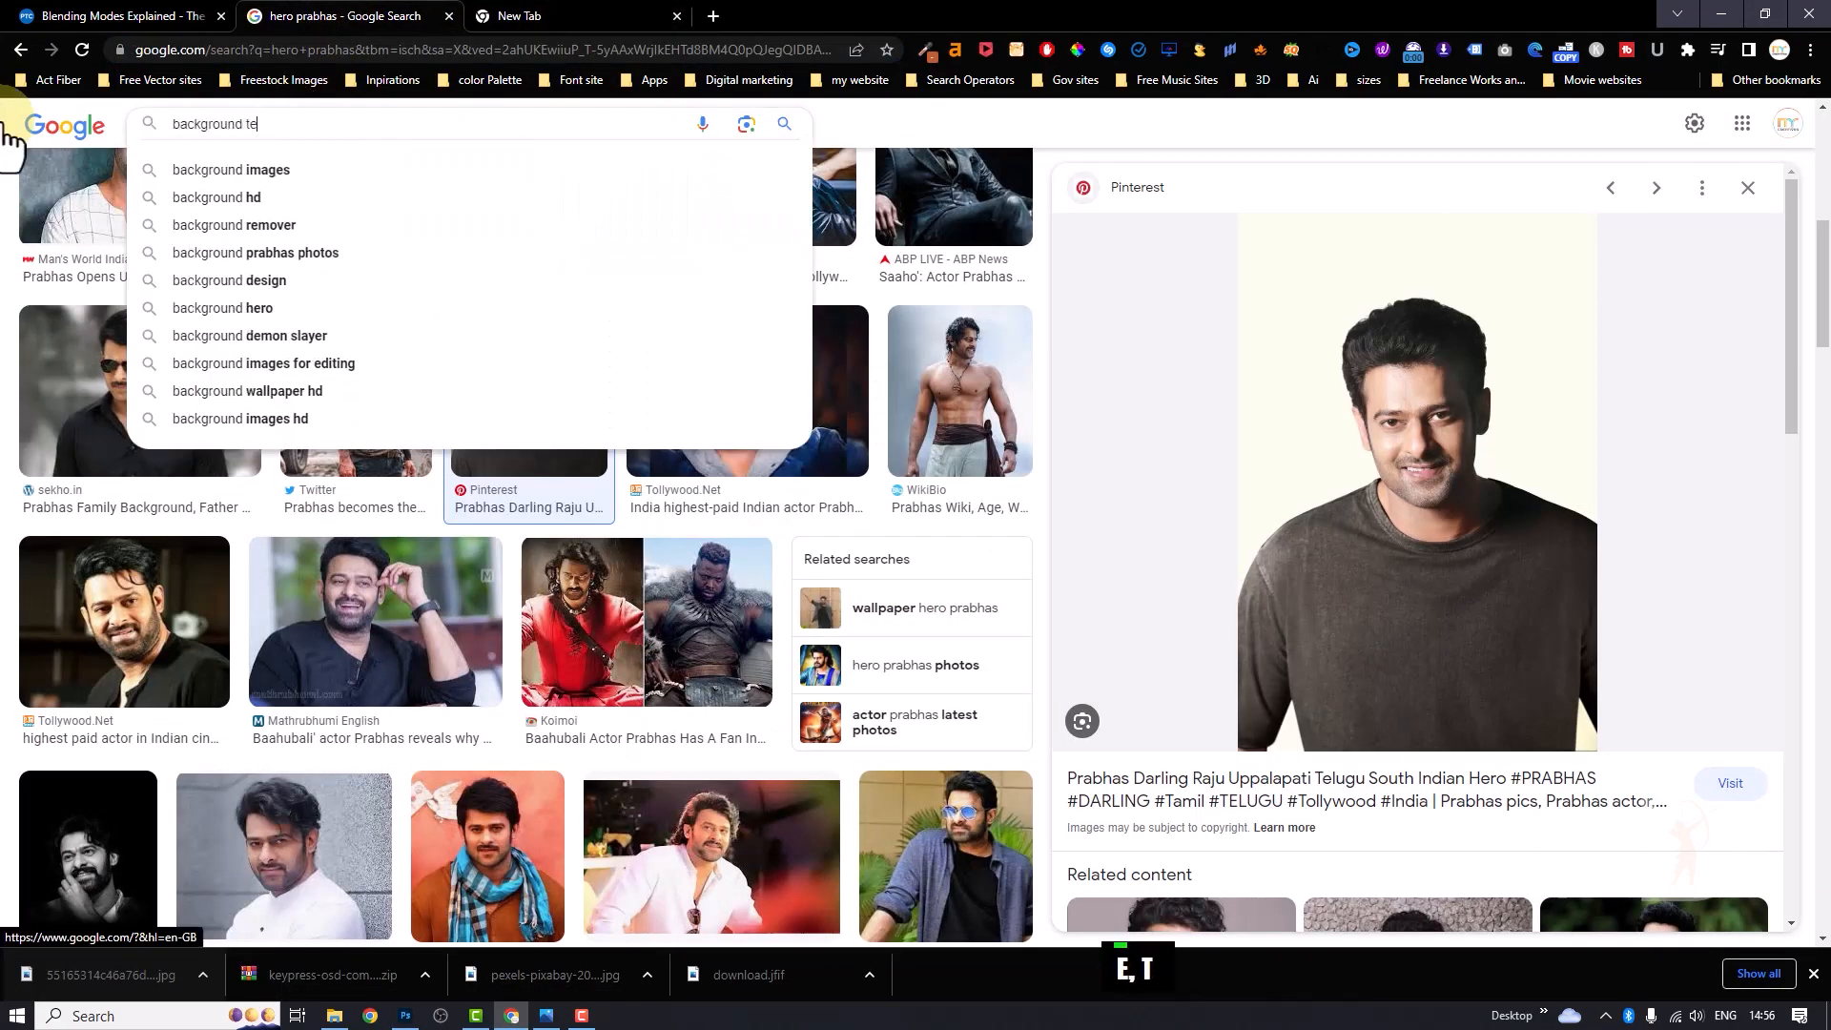
key(Return)
click(1197, 406)
scroll(1586, 667, up, 3)
Try to copy the dark texture image and paste it into the portrait document in Photoshop.
right_click(1320, 352)
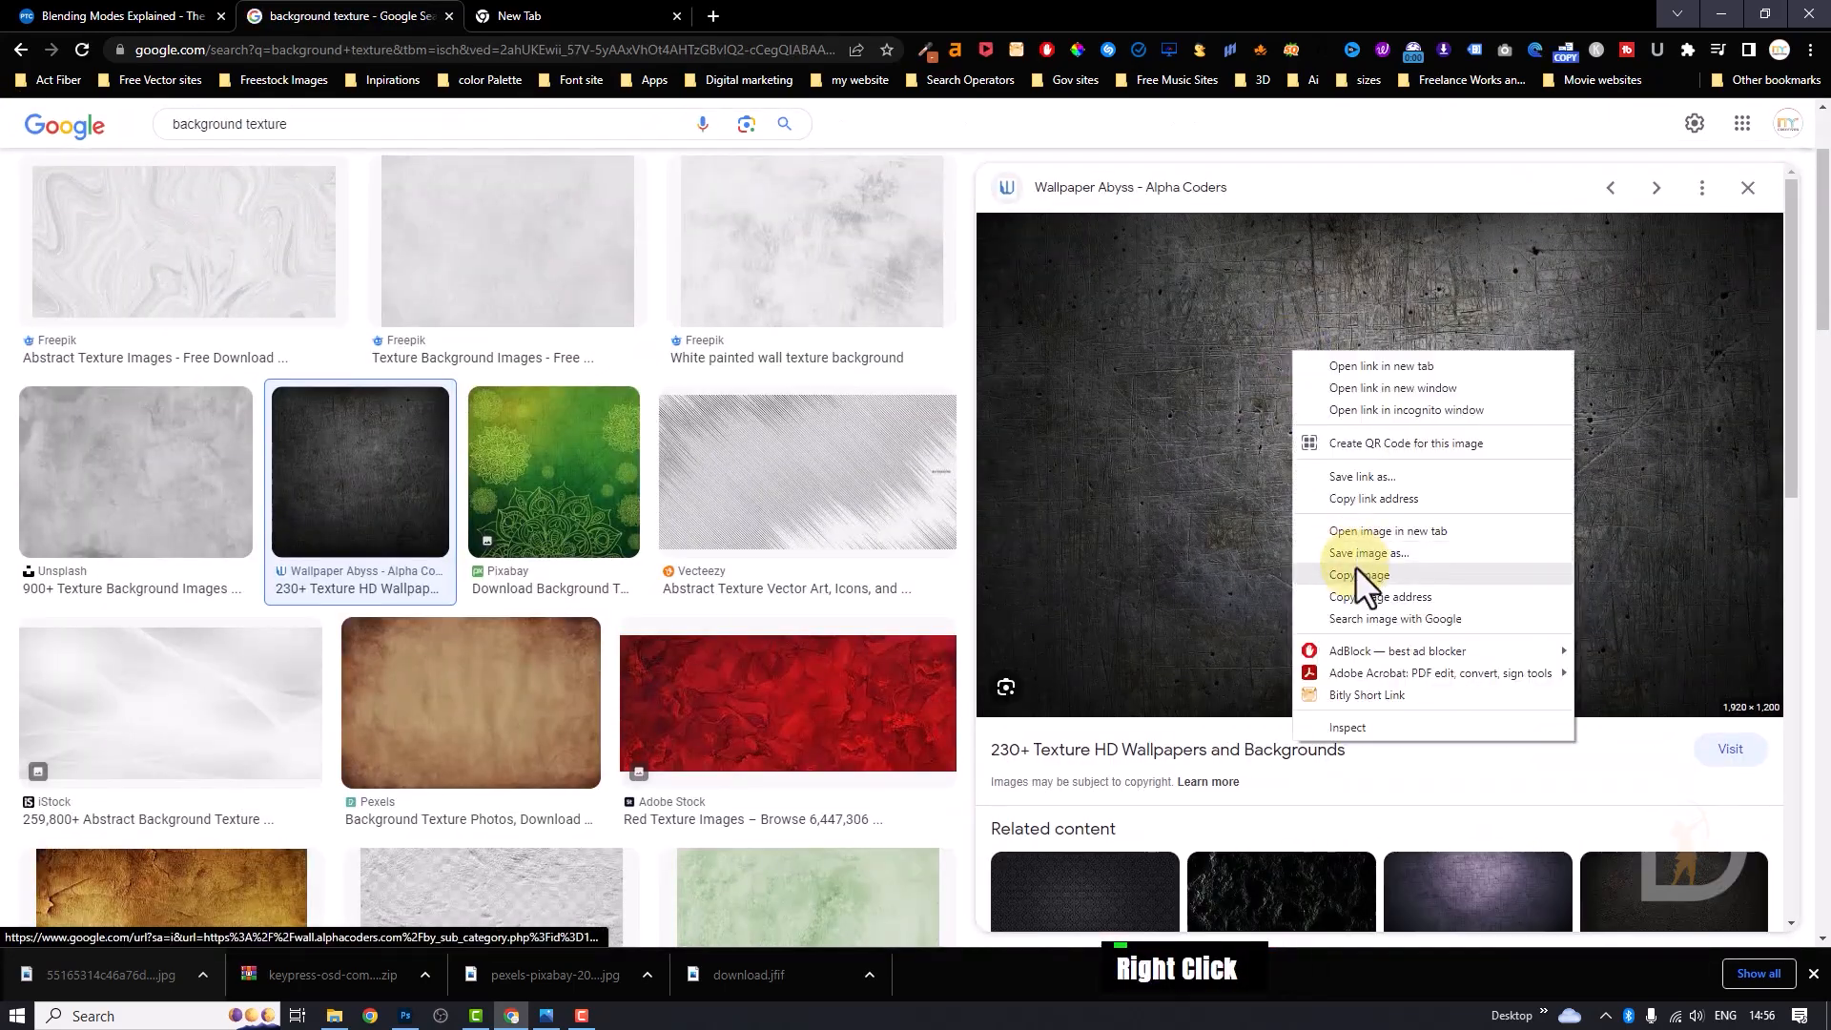
click(1354, 566)
key(alt+Tab)
key(ctrl+v)
key(alt+Tab)
Save the full-size dark scratched texture image as 316707.jpg from Chrome.
right_click(1268, 391)
click(1358, 568)
key(alt+Tab)
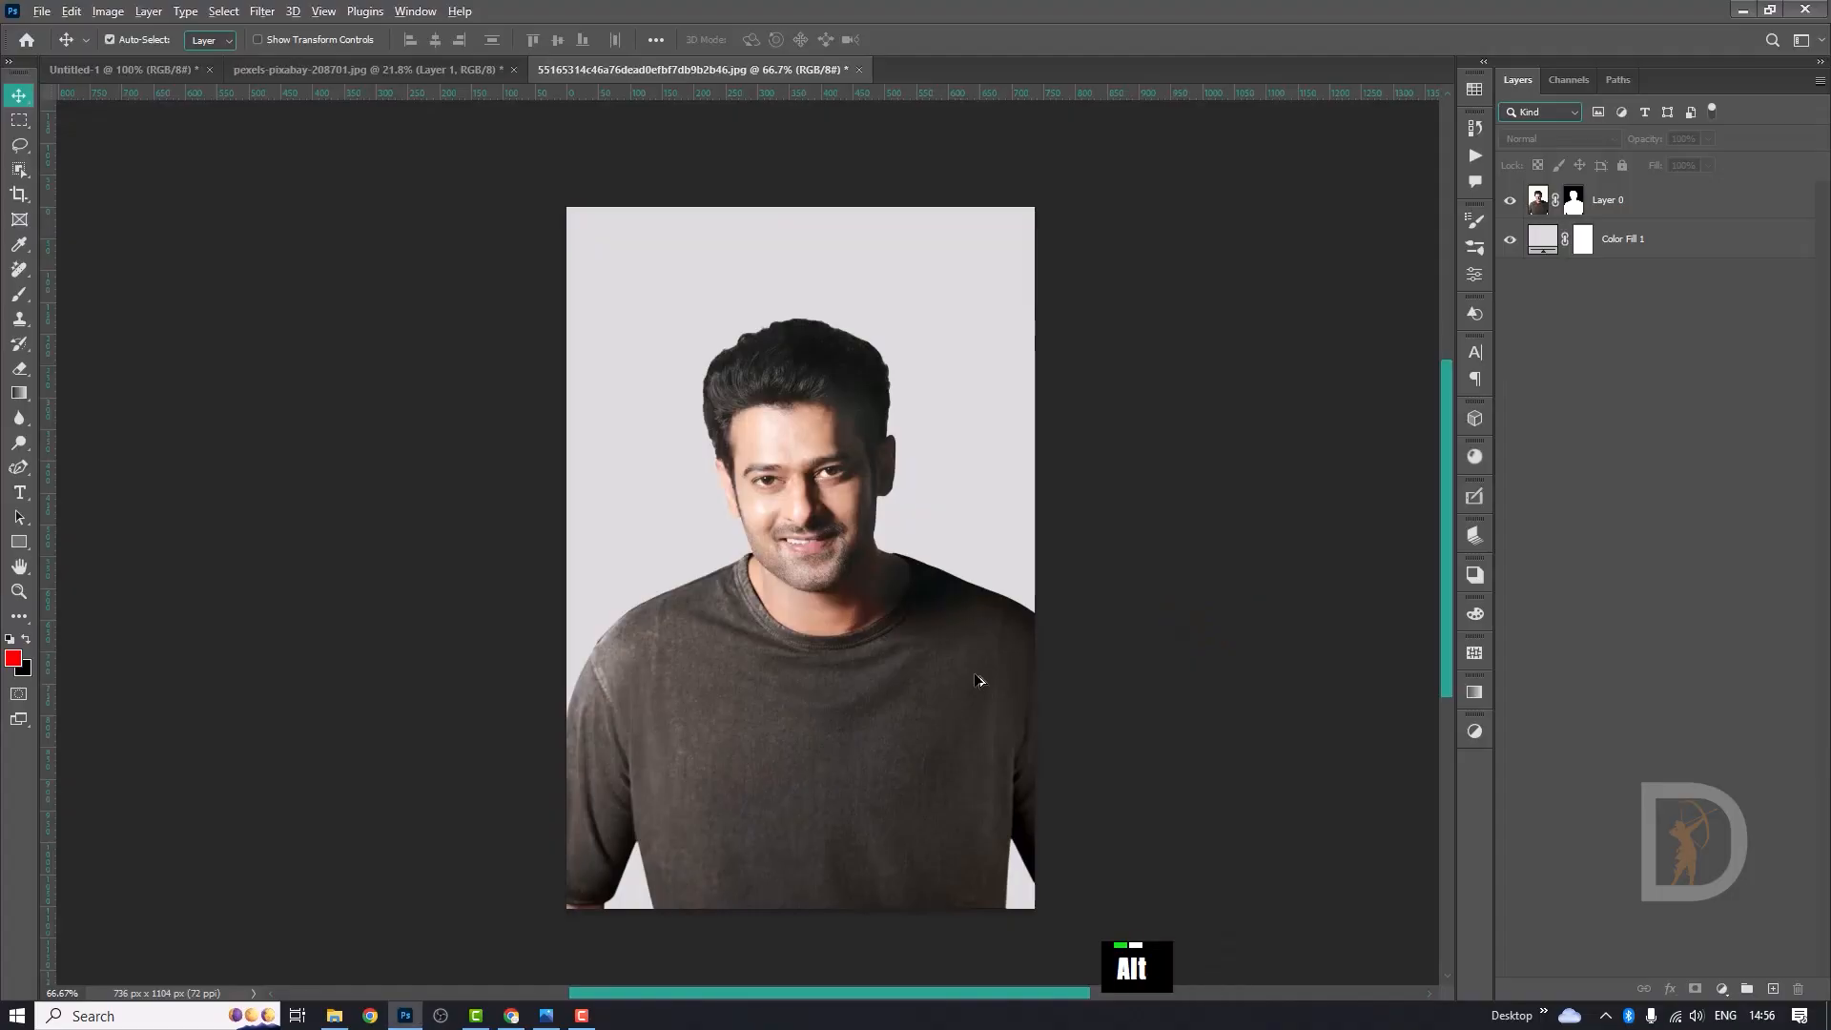
key(alt+Tab)
key(ctrl+s)
click(1578, 876)
Place 316707.jpg into the portrait document in Photoshop and enlarge it to cover the whole canvas.
key(alt+Tab)
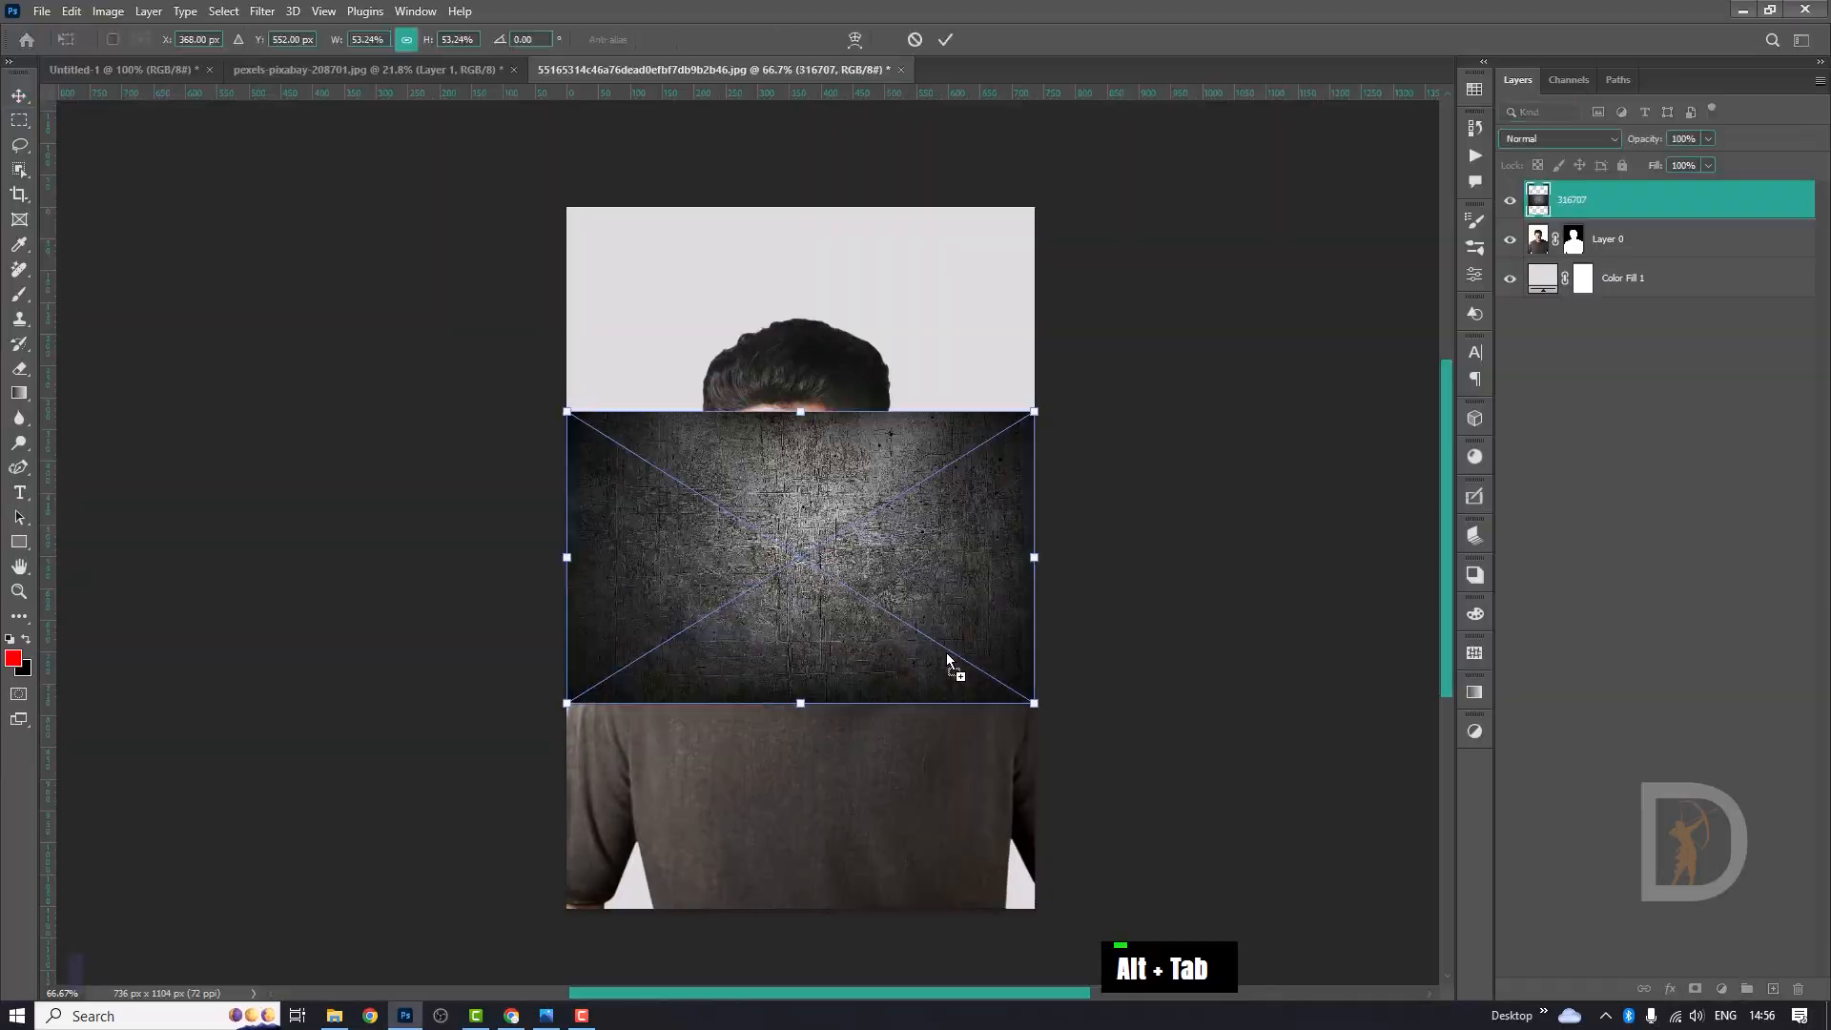
drag(982, 386, 952, 730)
drag(946, 791, 1042, 945)
double_click(928, 654)
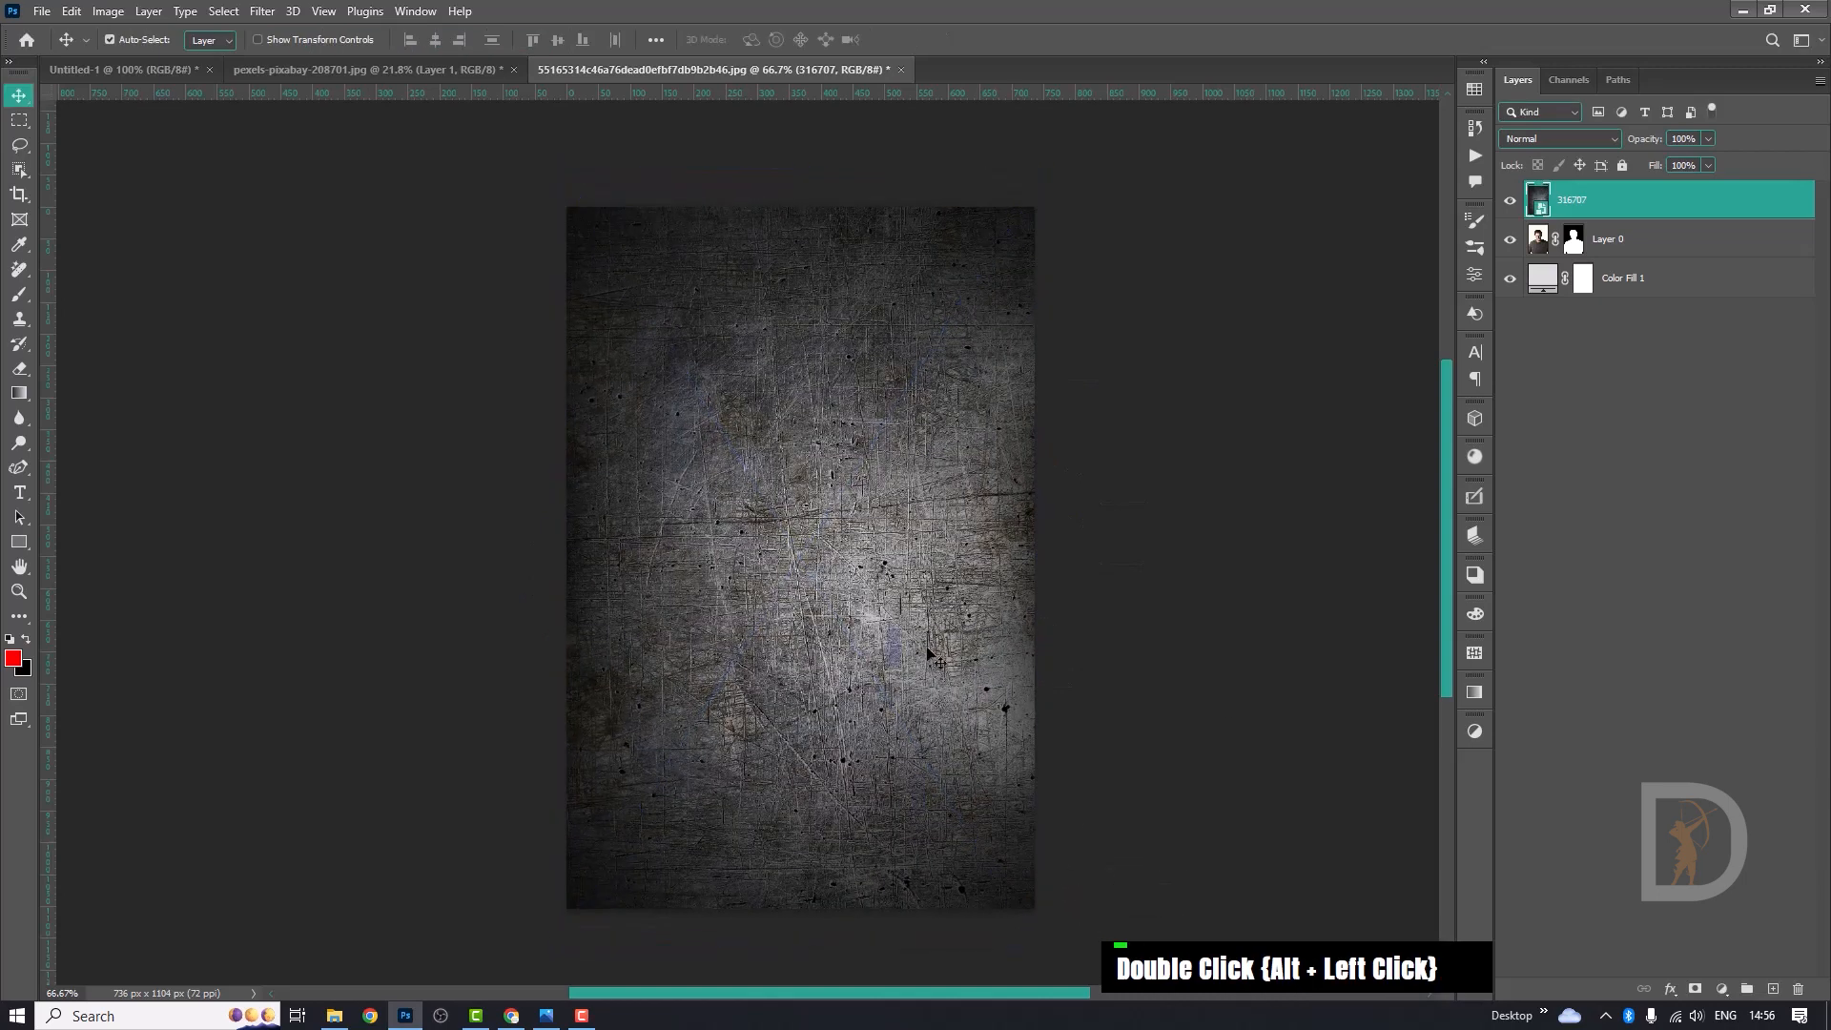
Preview blend modes on the texture layer, set it to Multiply and move it beneath the portrait layer.
click(1570, 139)
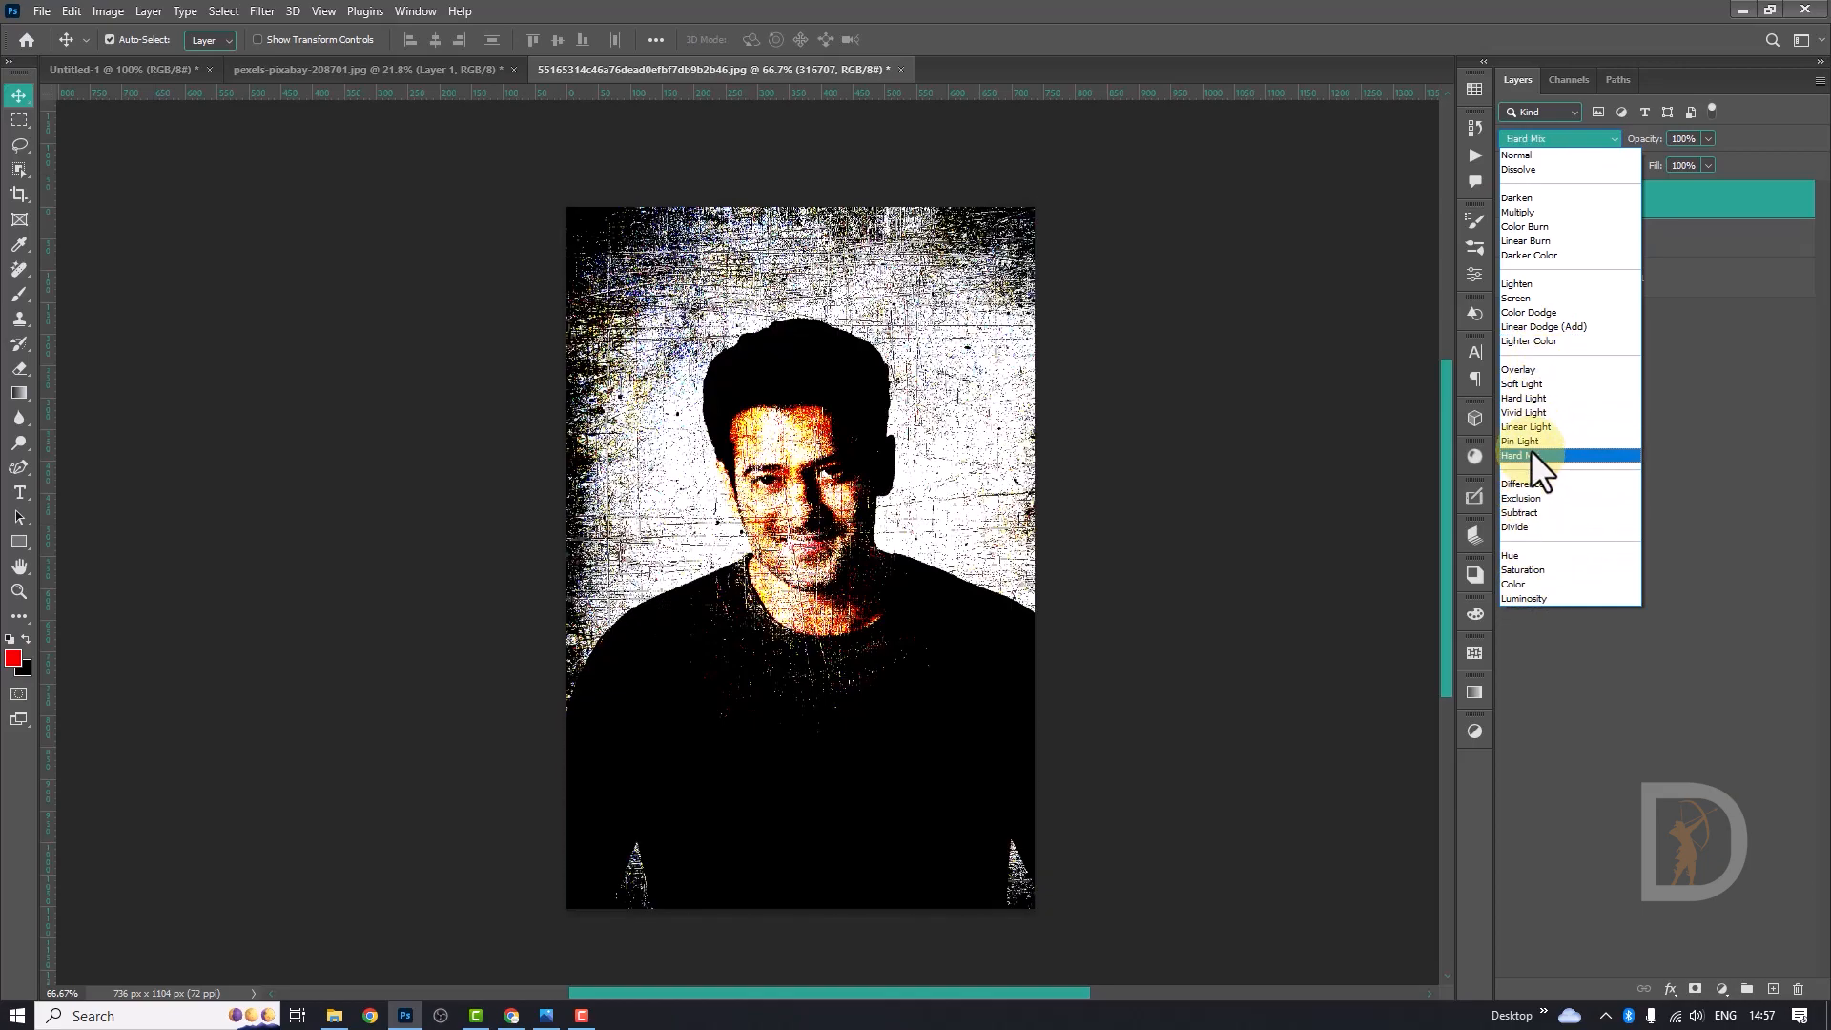
click(1526, 211)
drag(1638, 259, 1638, 261)
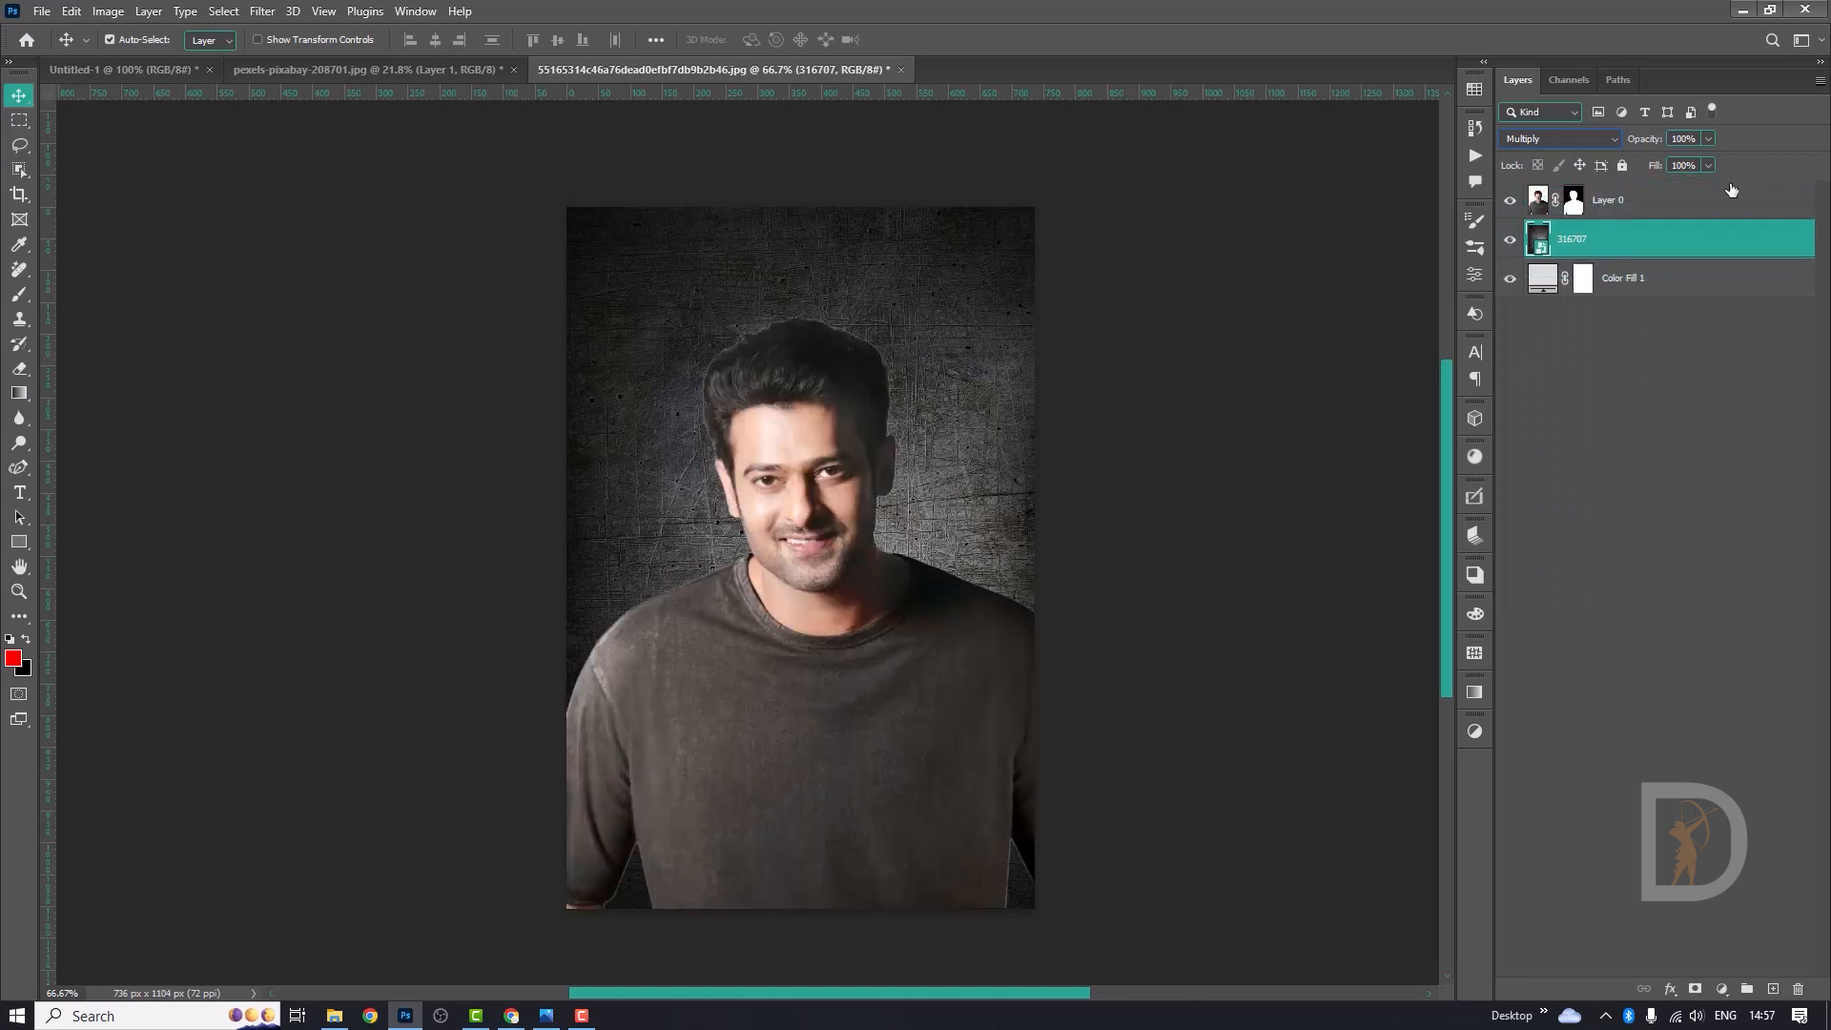
click(1555, 139)
click(1717, 356)
Copy the portrait's layer mask onto the texture layer, set that layer to Screen and invert the copied mask.
drag(1573, 202, 1578, 245)
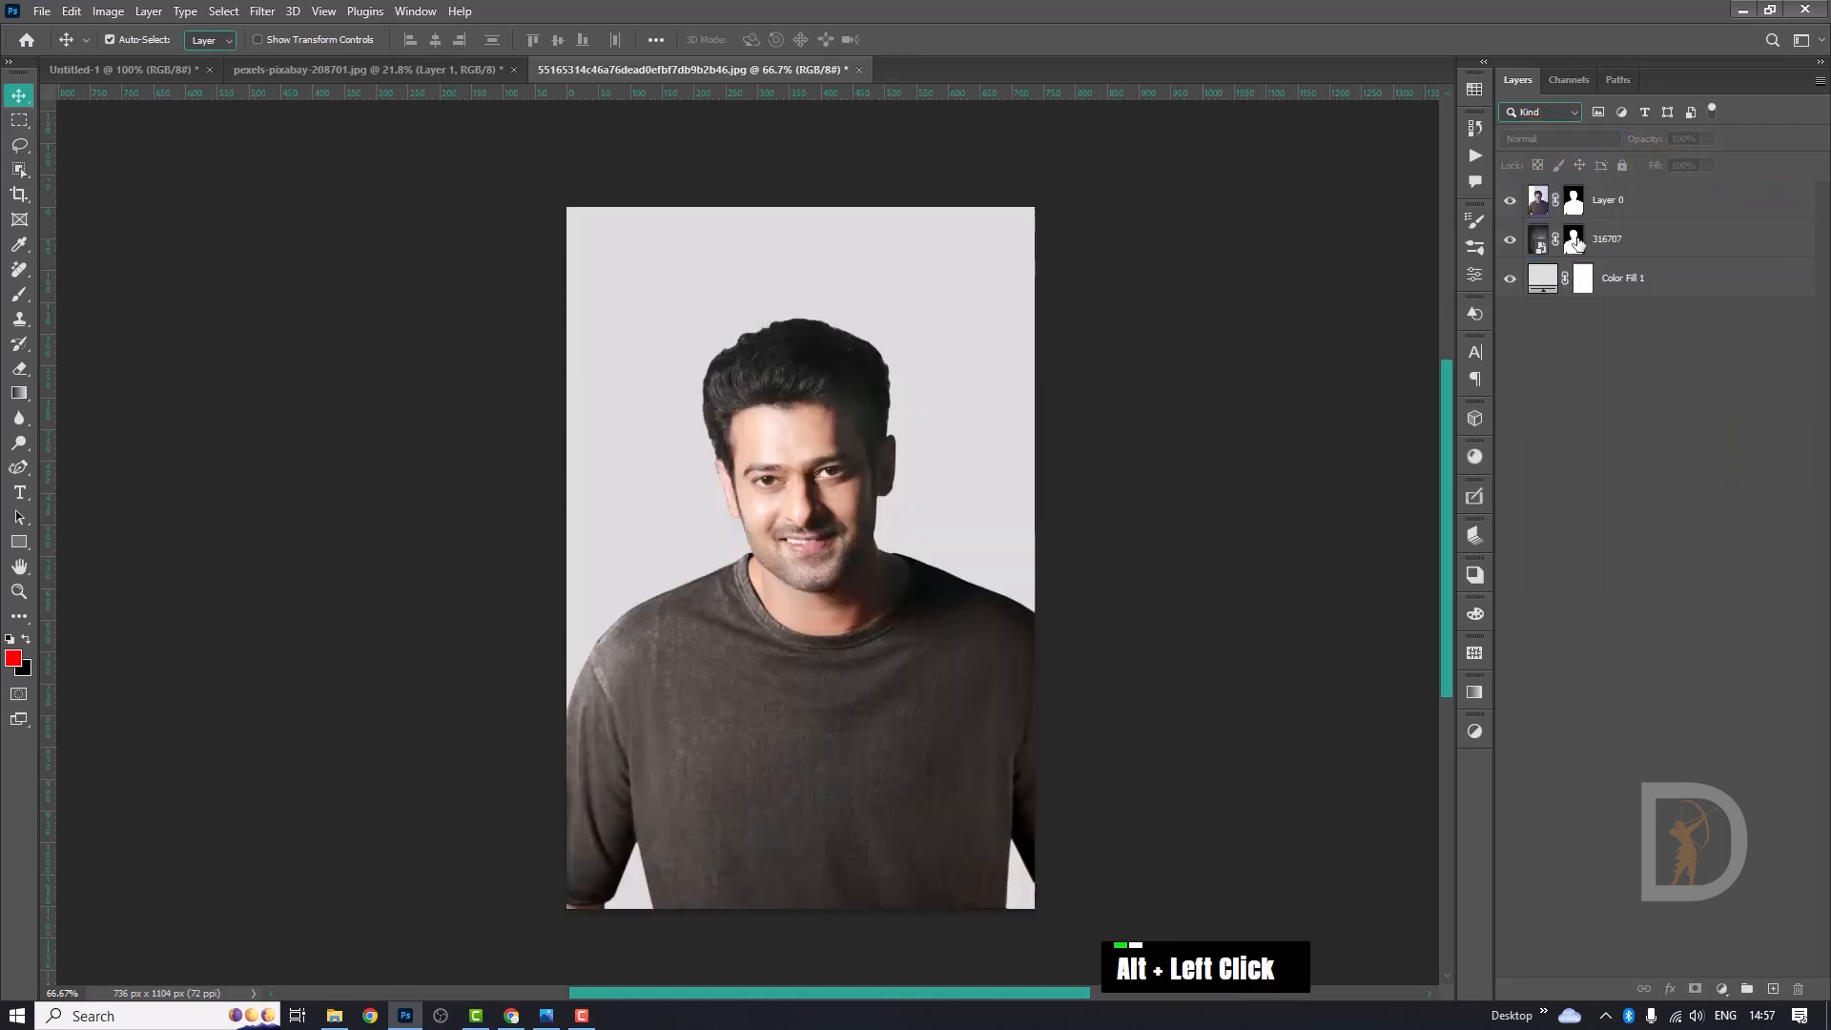
click(1553, 238)
click(1561, 140)
click(1570, 304)
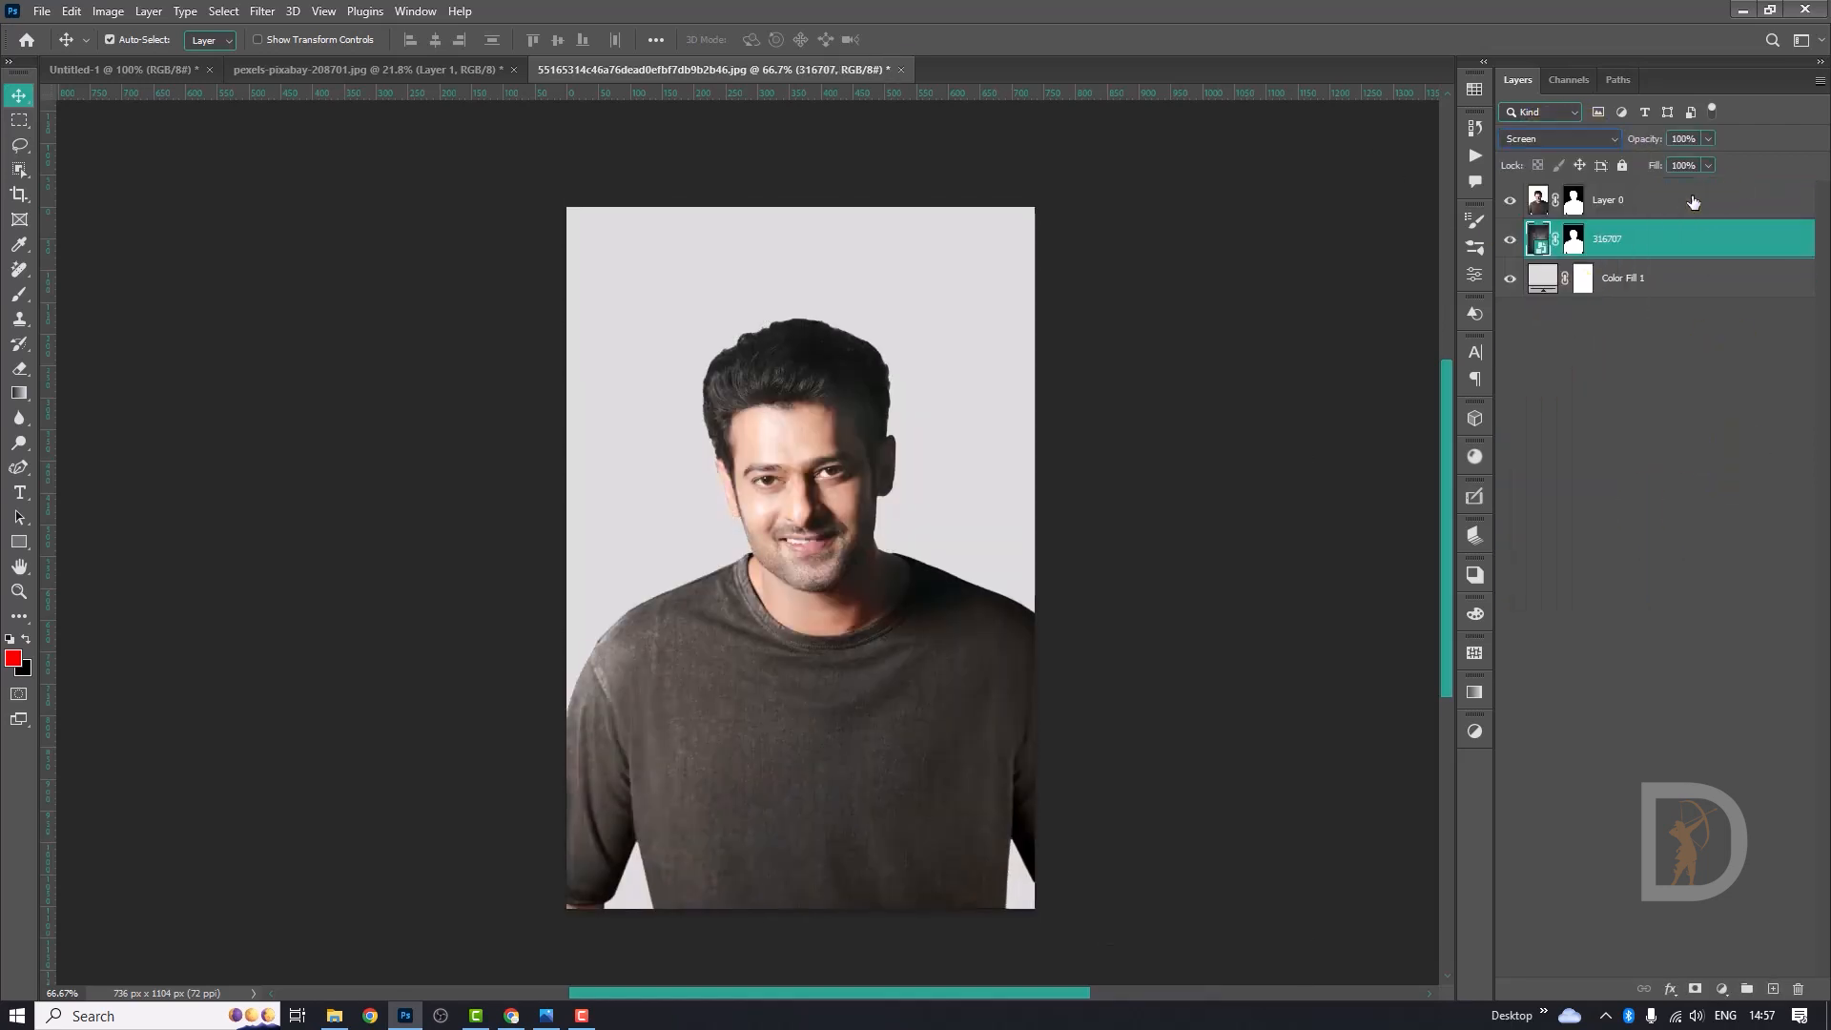
click(1575, 238)
key(ctrl+i)
Change the solid color fill layer to dark grey 5c5c5c.
double_click(1542, 277)
click(883, 448)
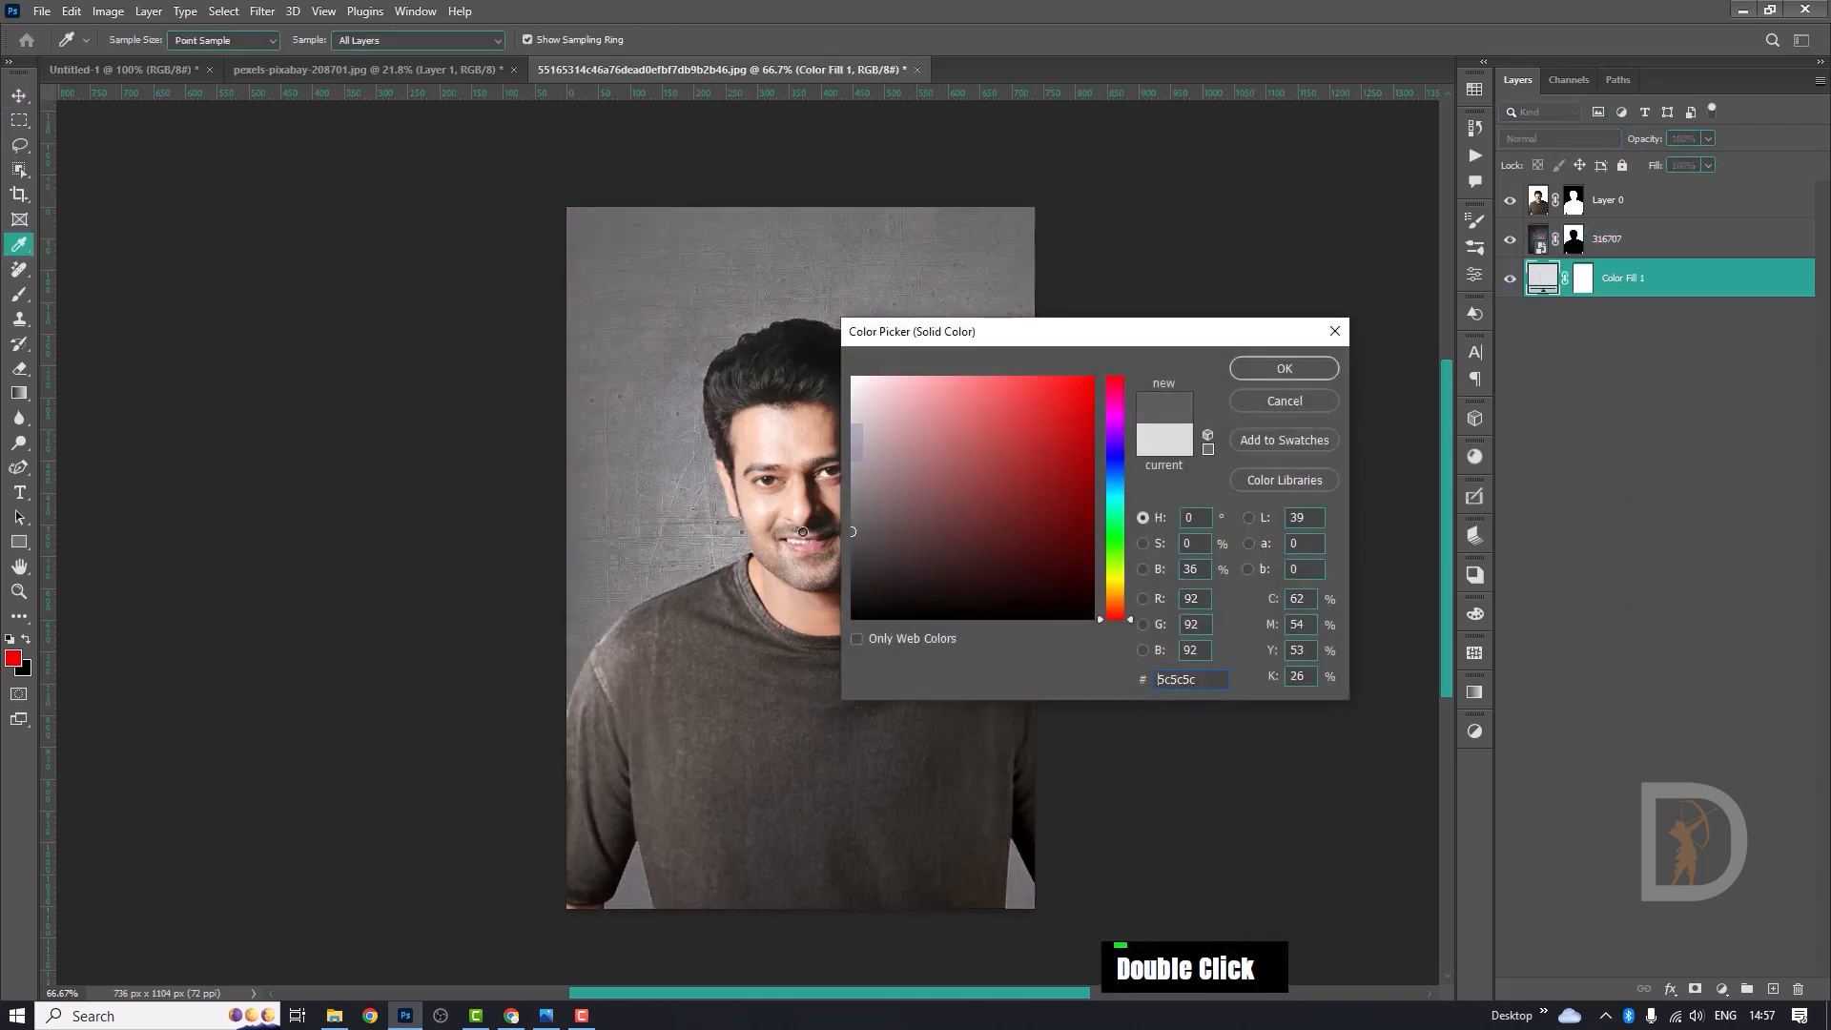
click(1292, 368)
ctrl+click(947, 569)
drag(947, 570, 1028, 672)
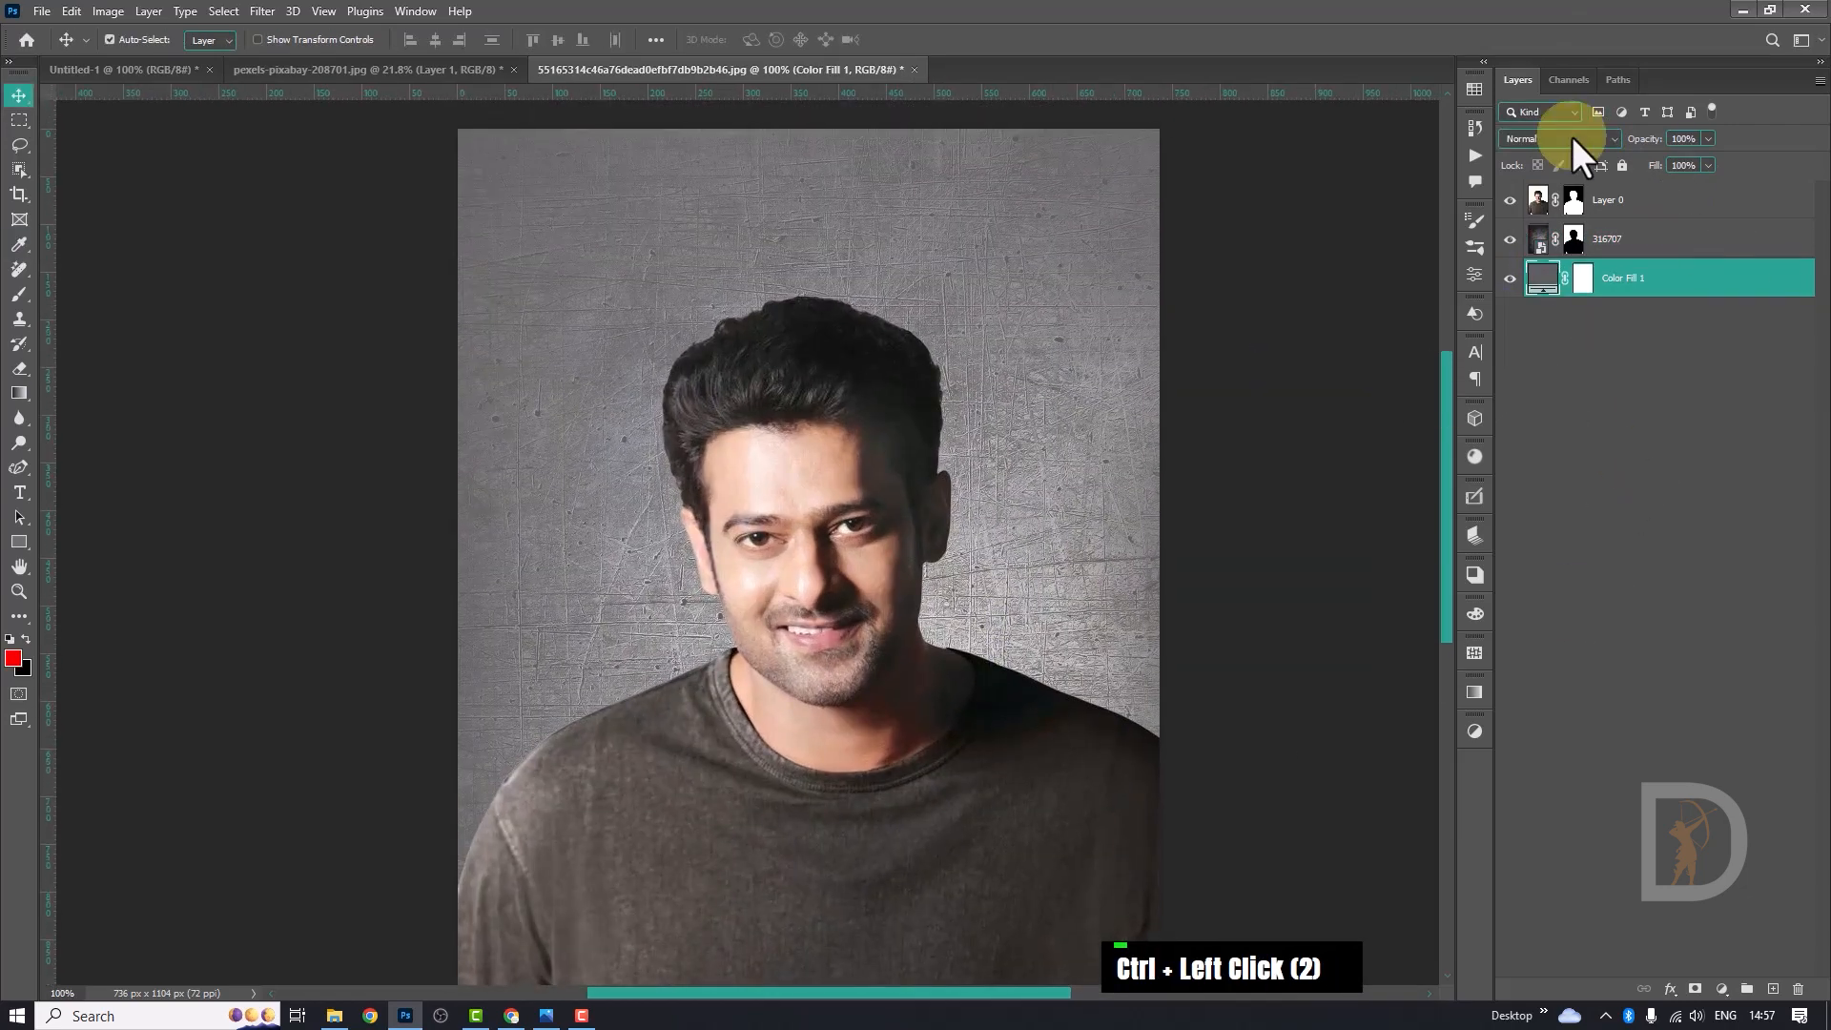
Try Dissolve on the texture layer with its opacity lowered to about 65%, and restore the opacity to 100%.
key(alt+bracketright)
click(1572, 135)
click(1542, 160)
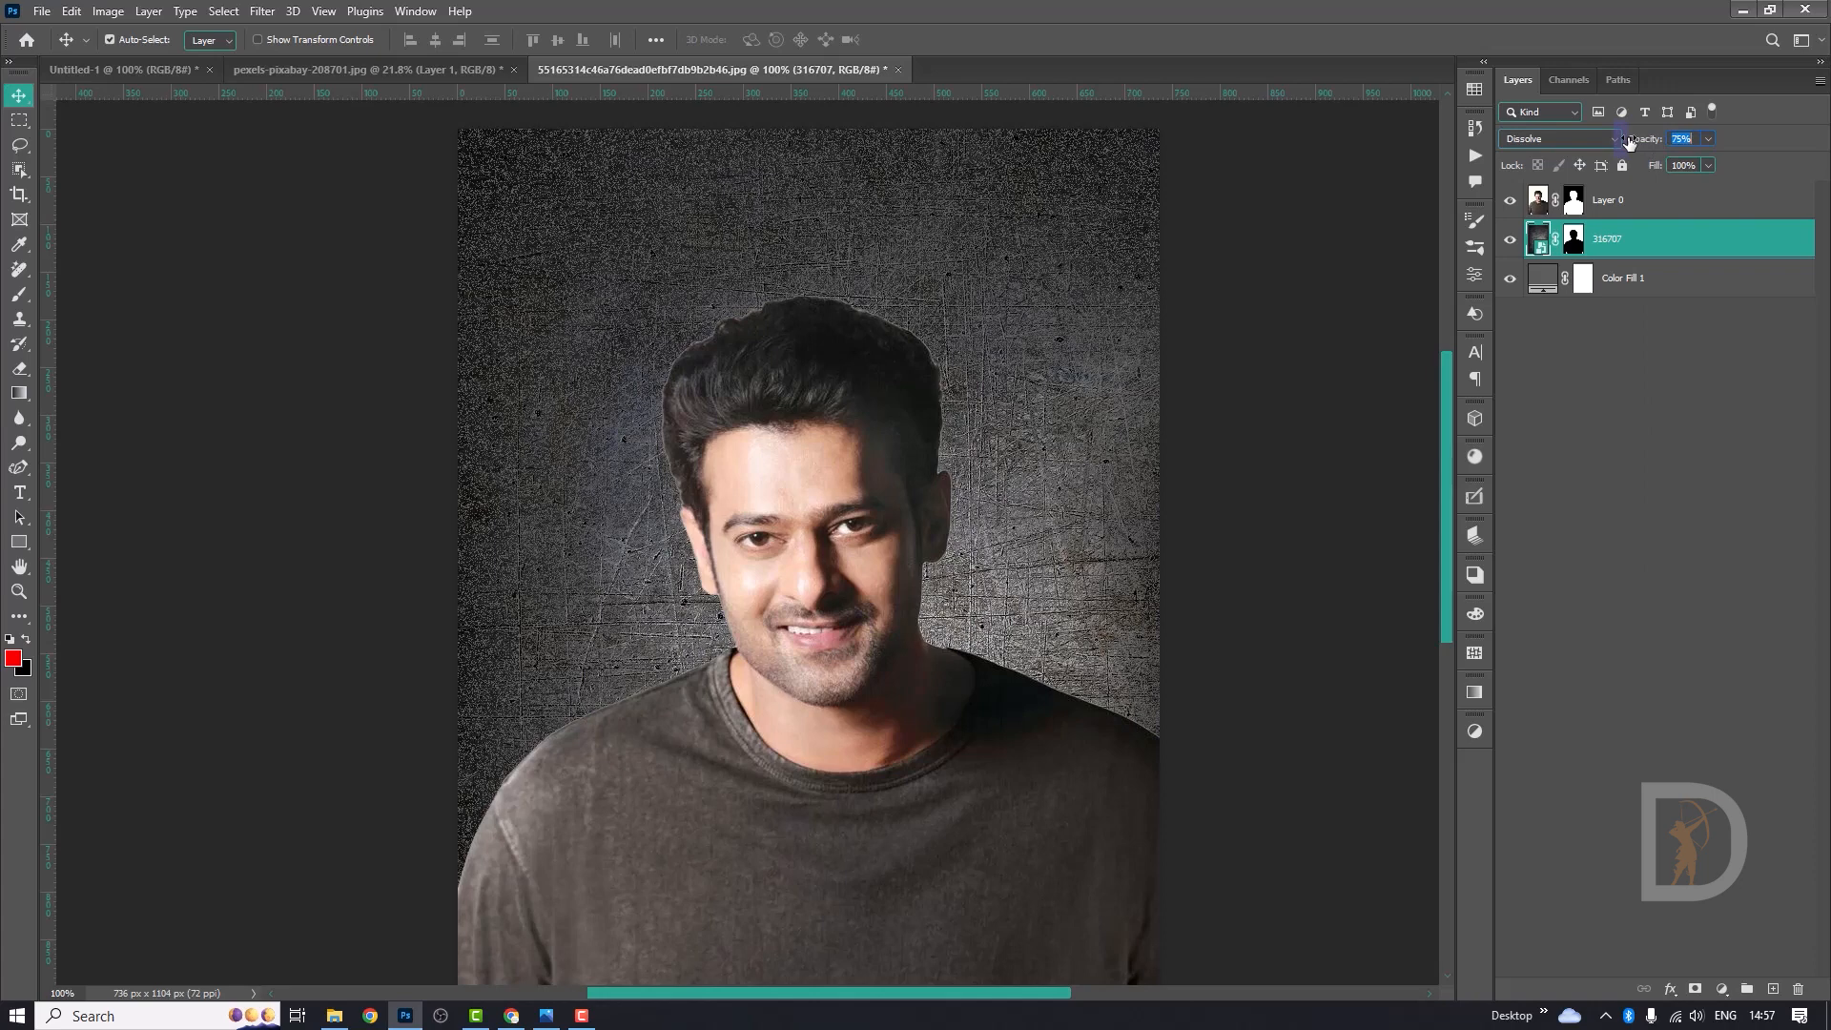
drag(1630, 142, 1633, 157)
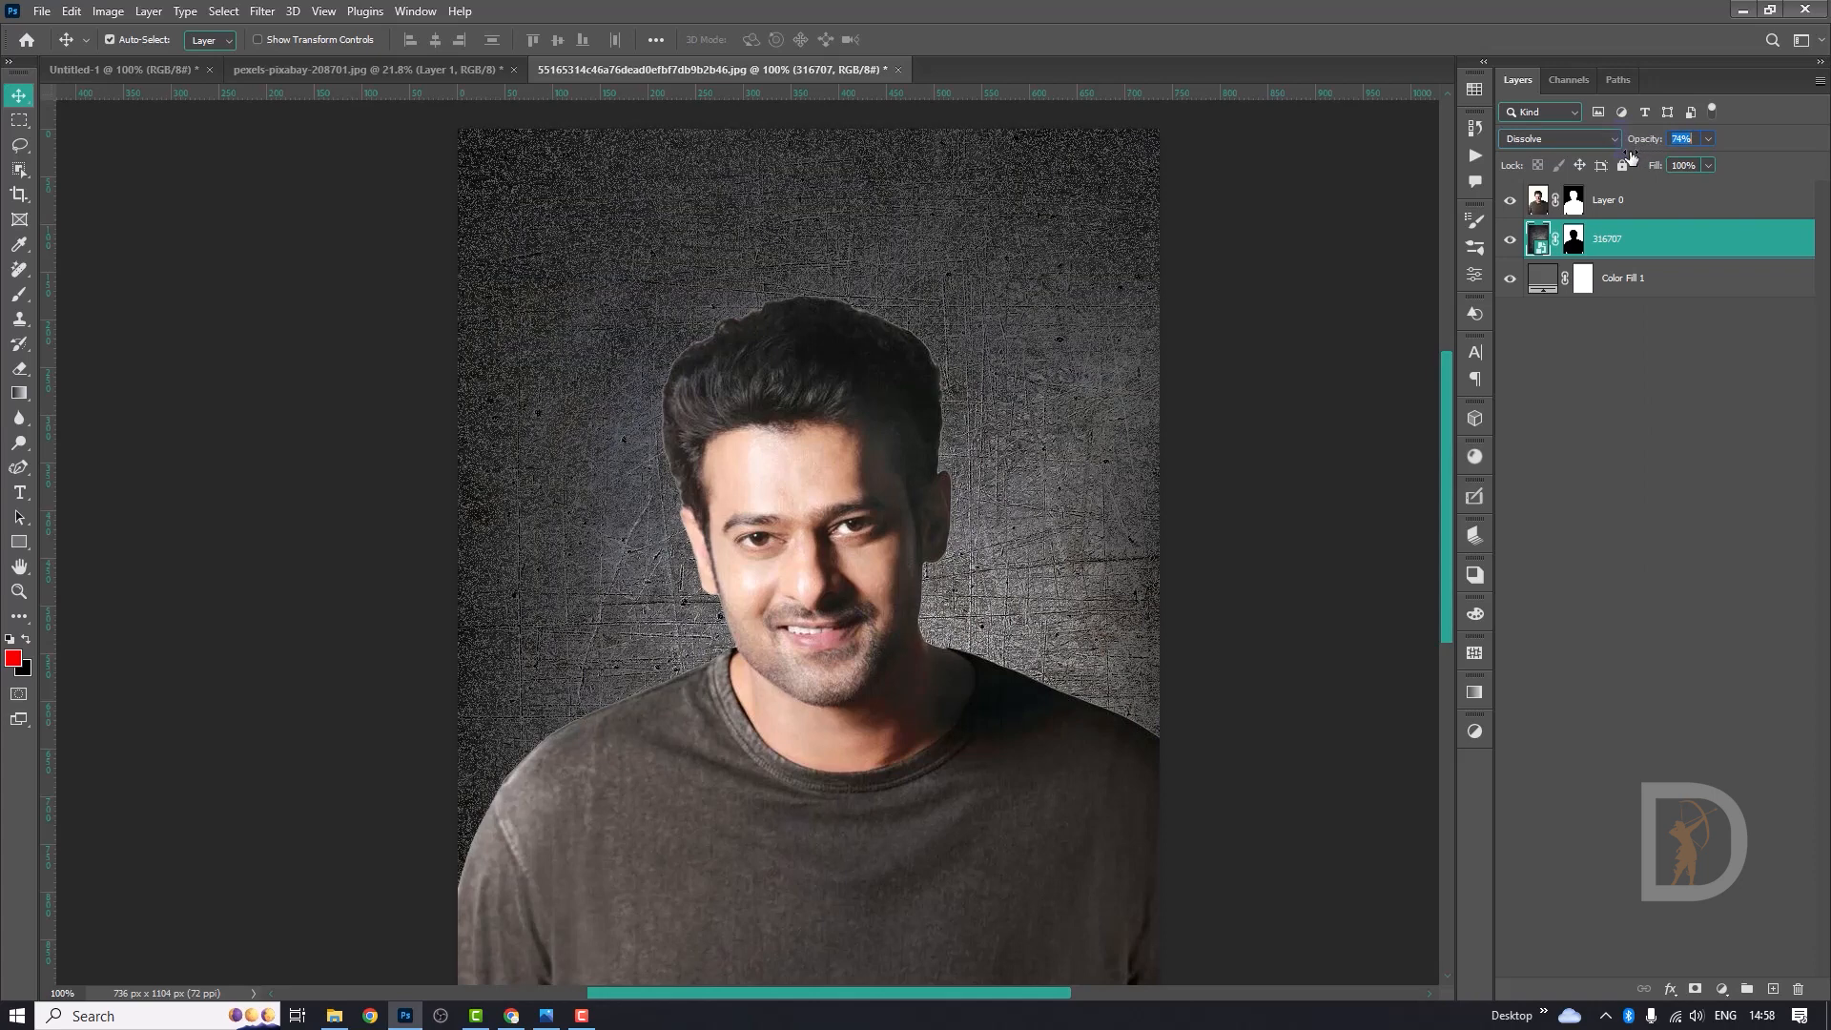
text(100)
key(Return)
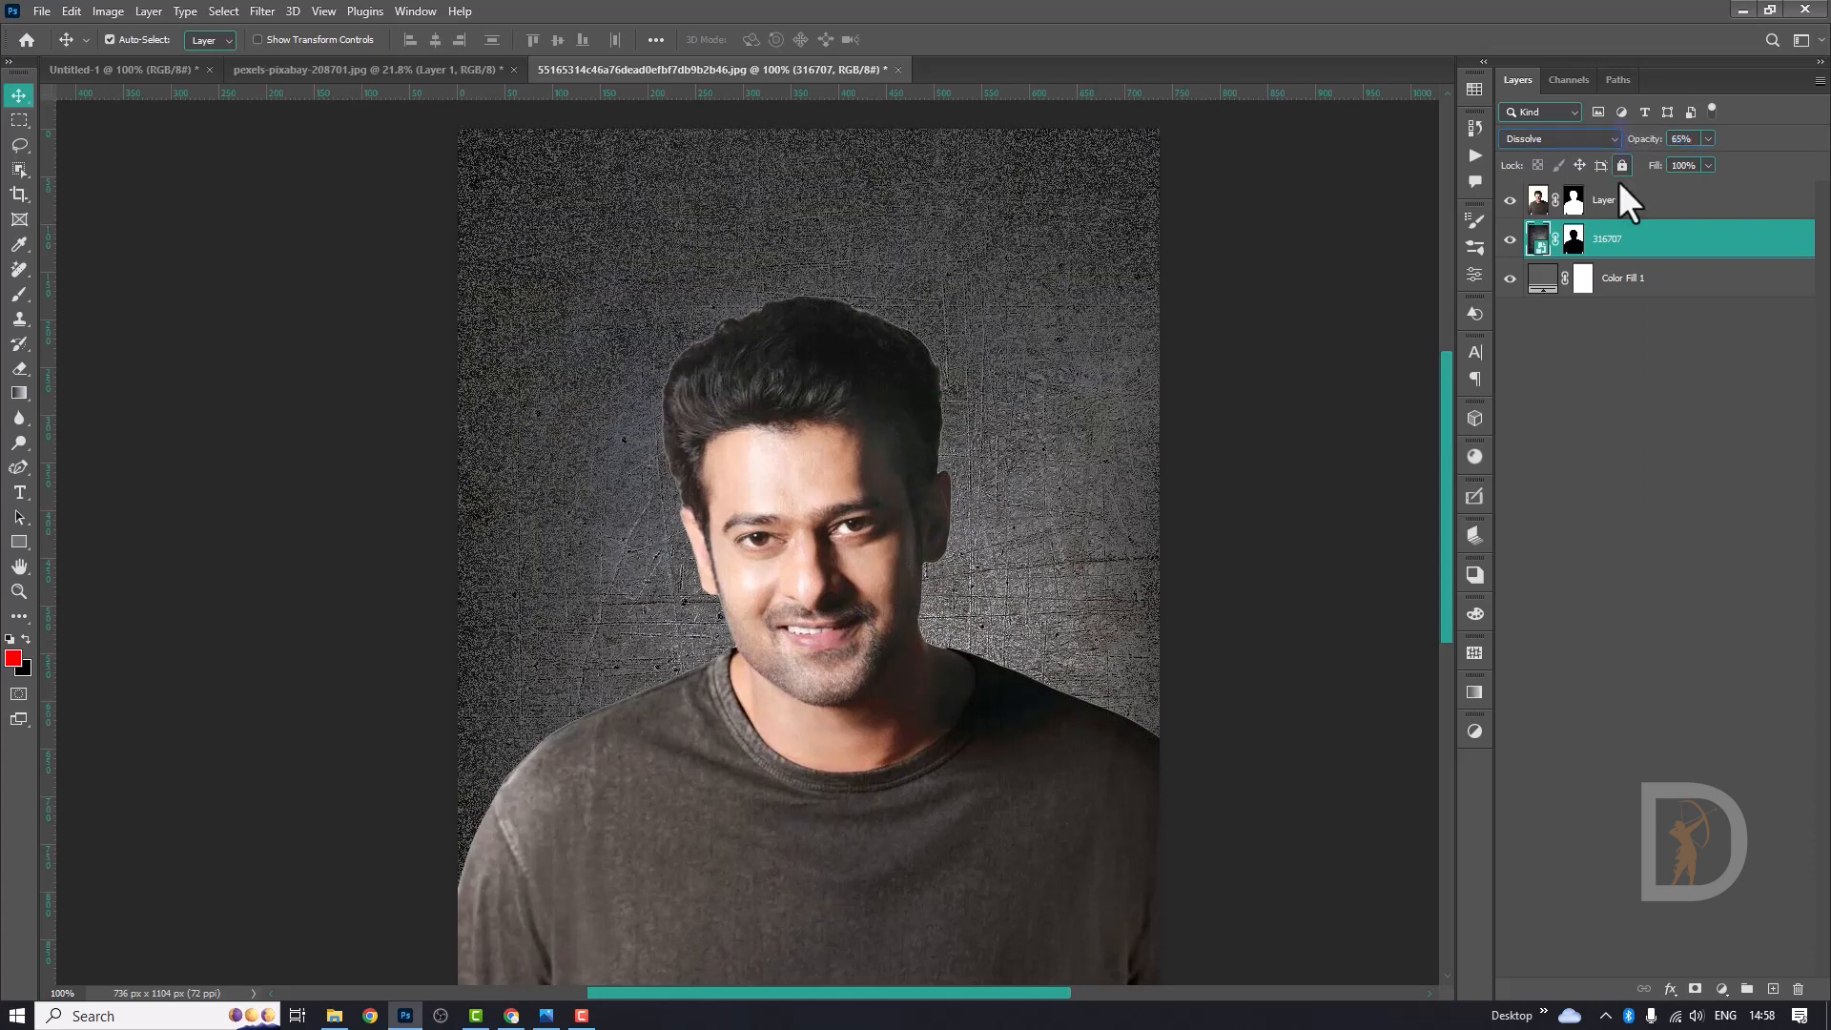
Preview the darkening and lightening blend modes on the texture layer and set it to Overlay.
click(1565, 138)
double_click(1589, 133)
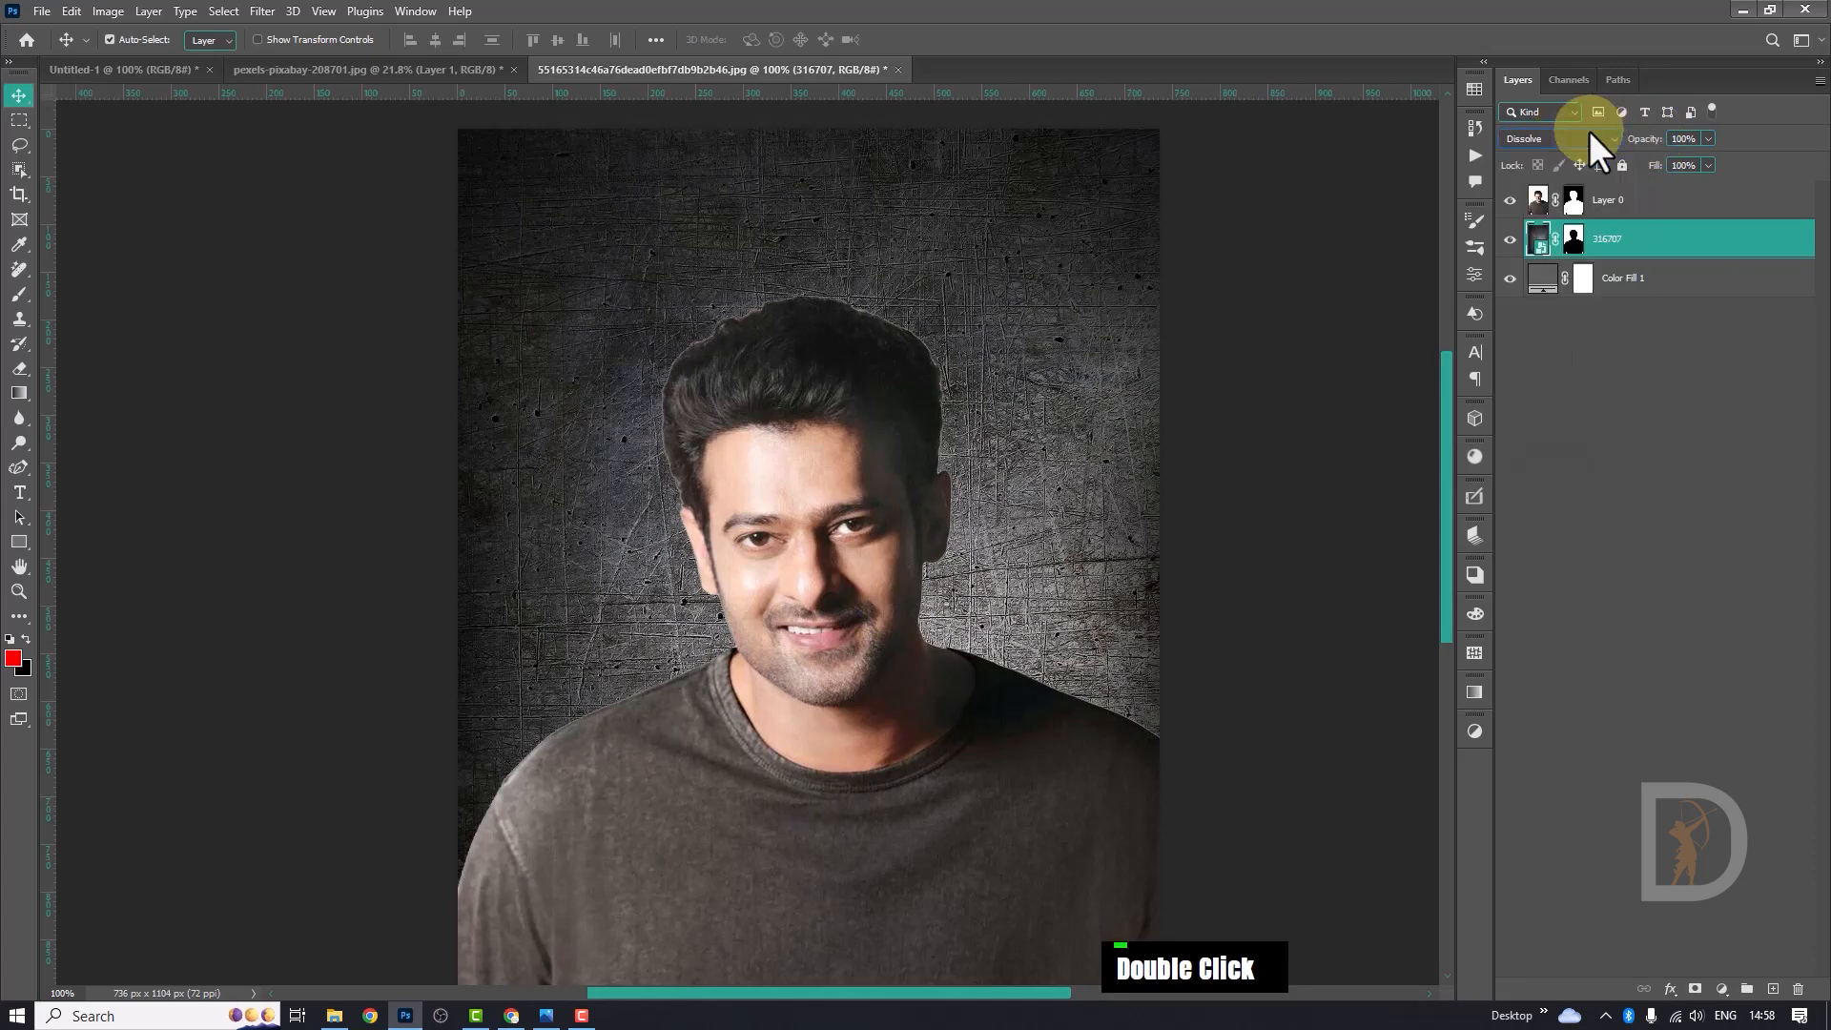
click(1589, 131)
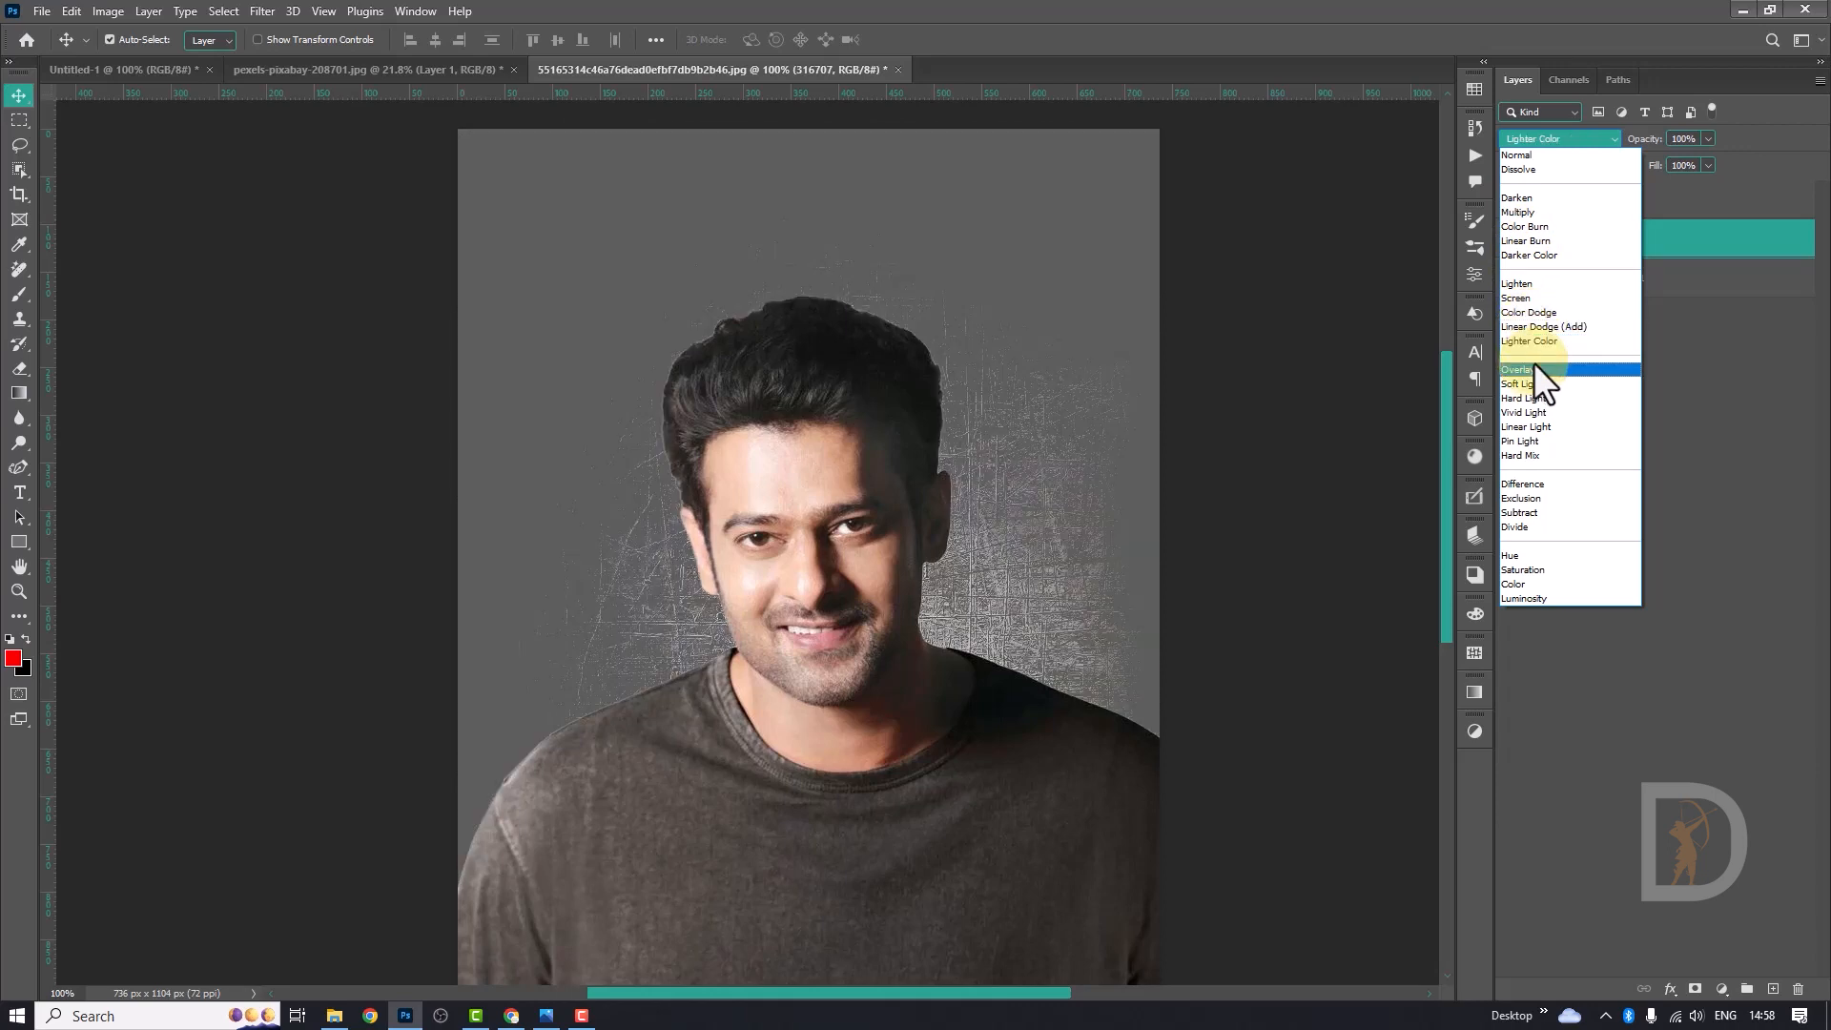
click(1532, 371)
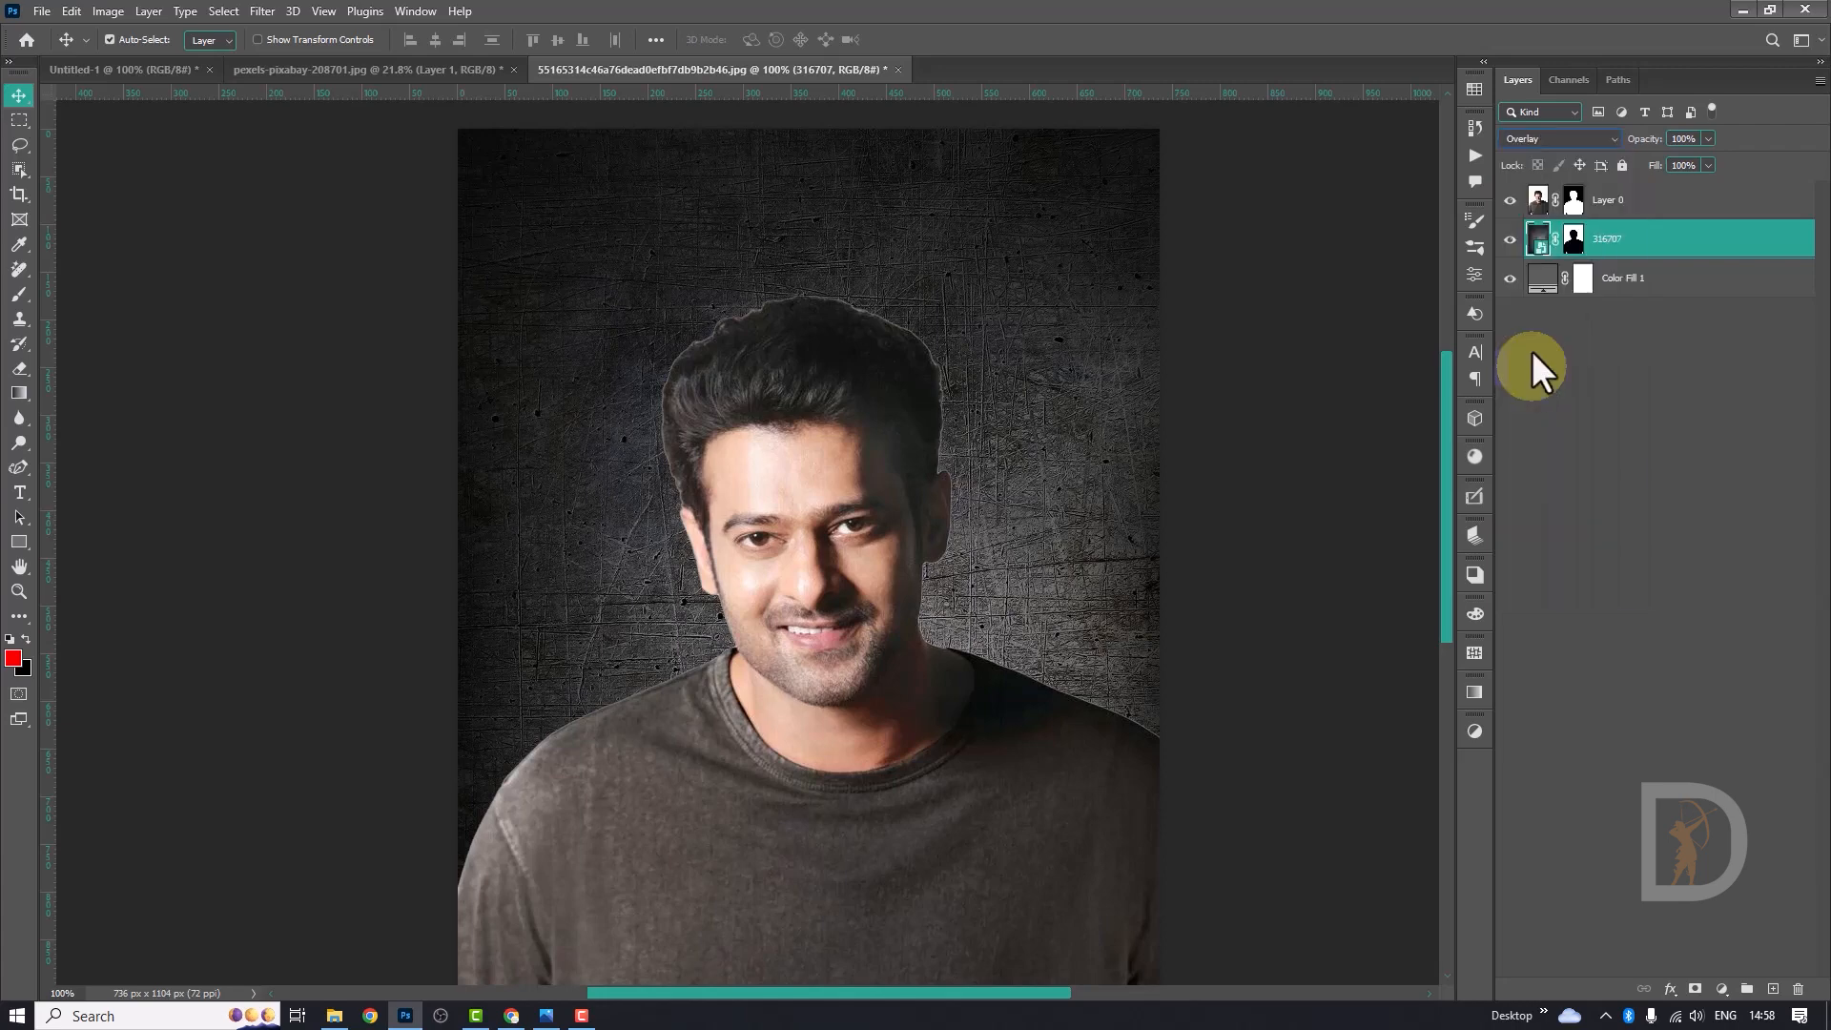
click(1549, 141)
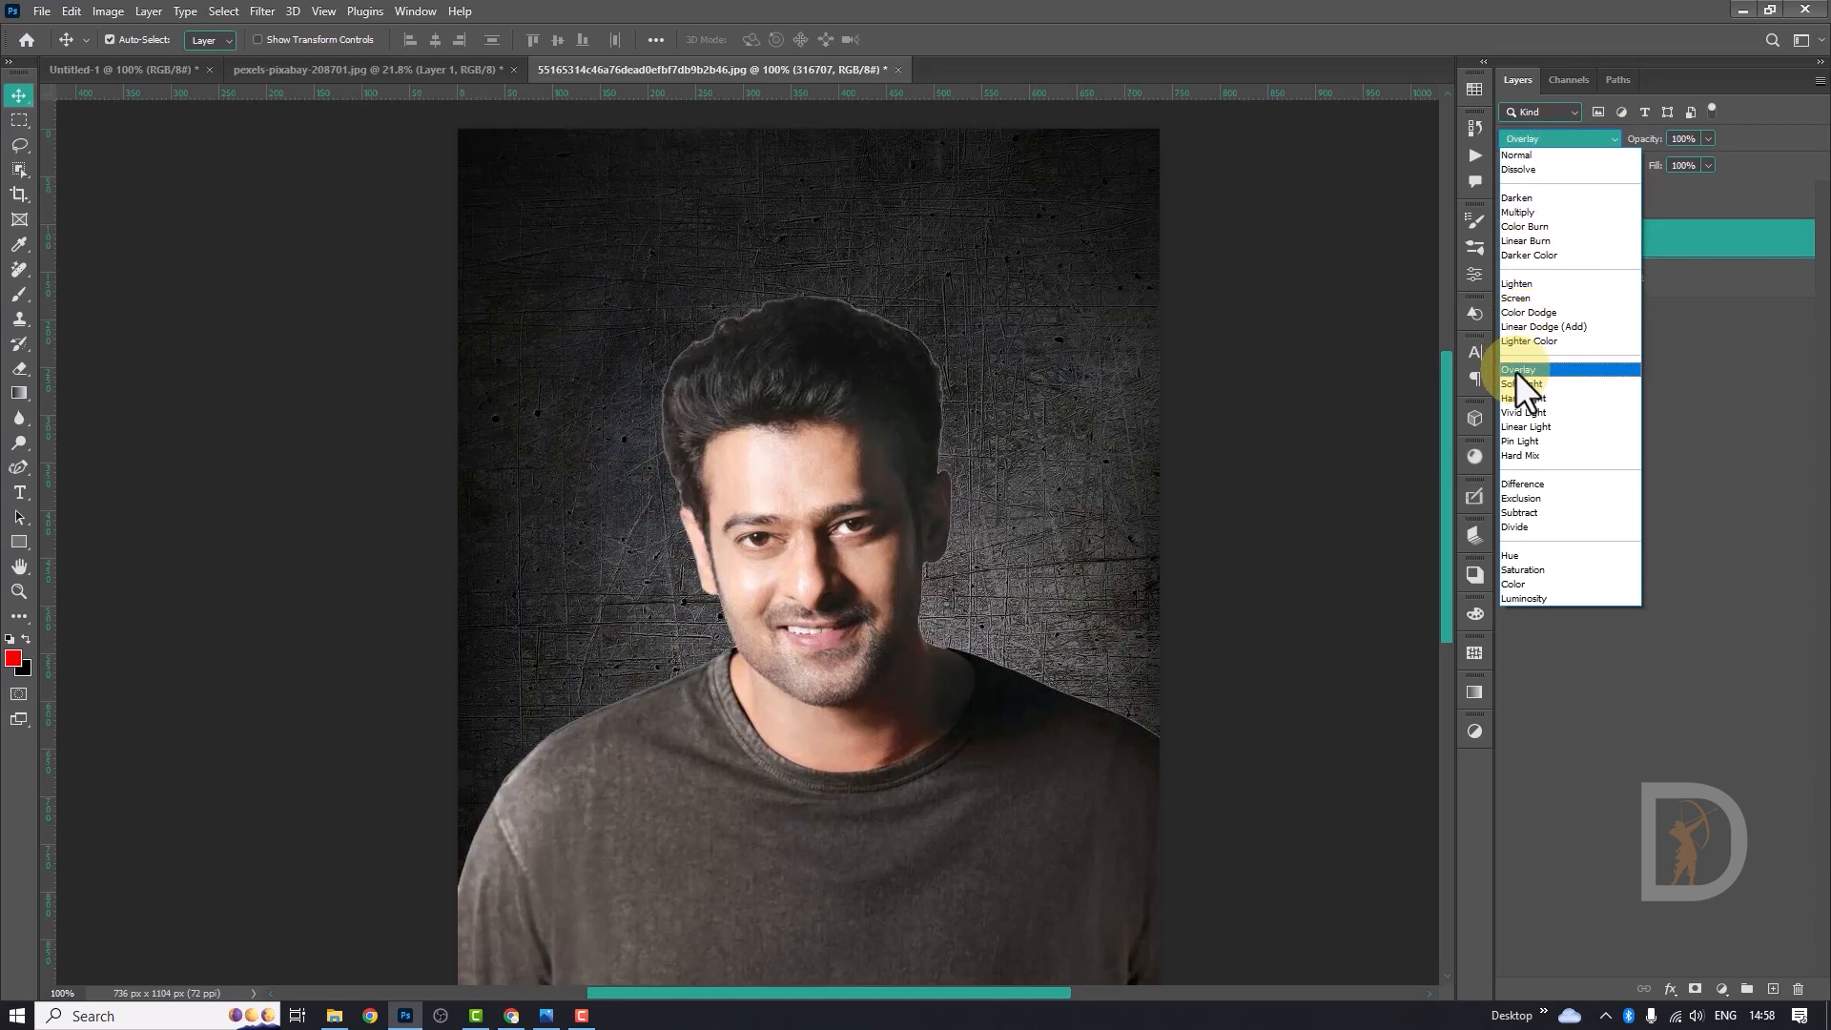
Change the solid color fill layer to a near-black color sampled from the man's hair.
double_click(1543, 277)
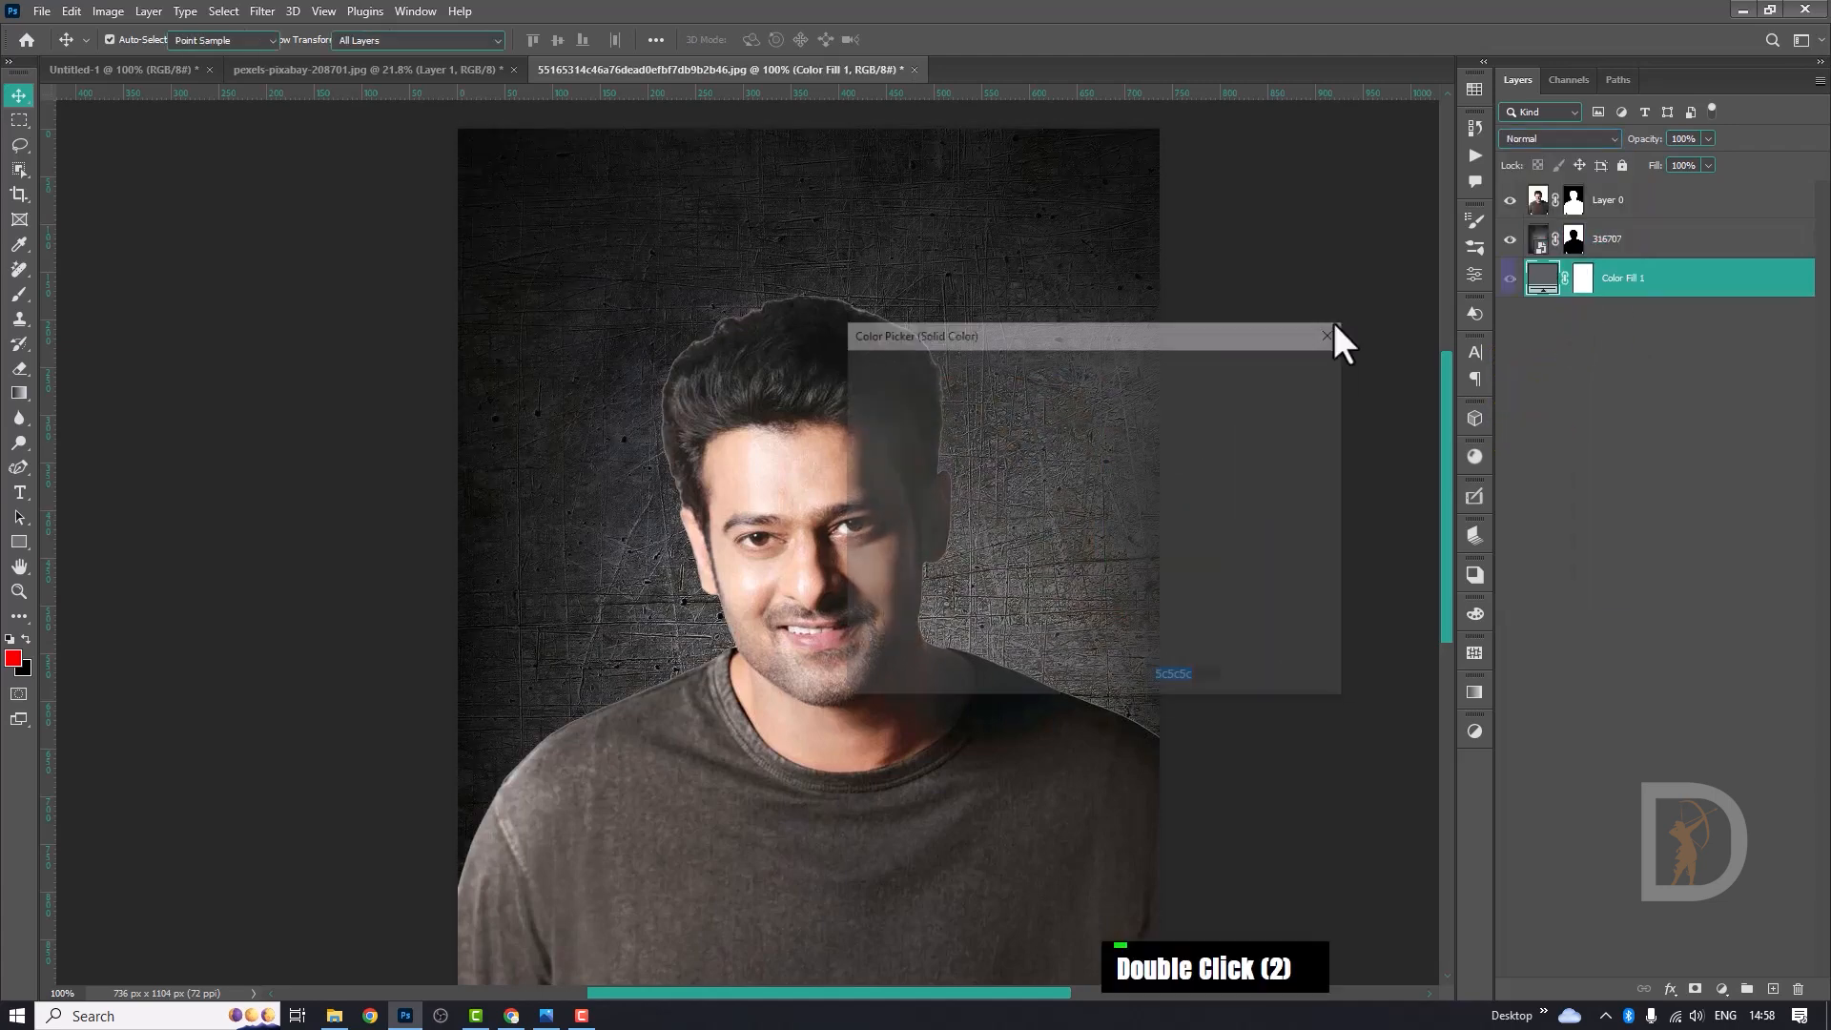
click(750, 309)
click(1285, 368)
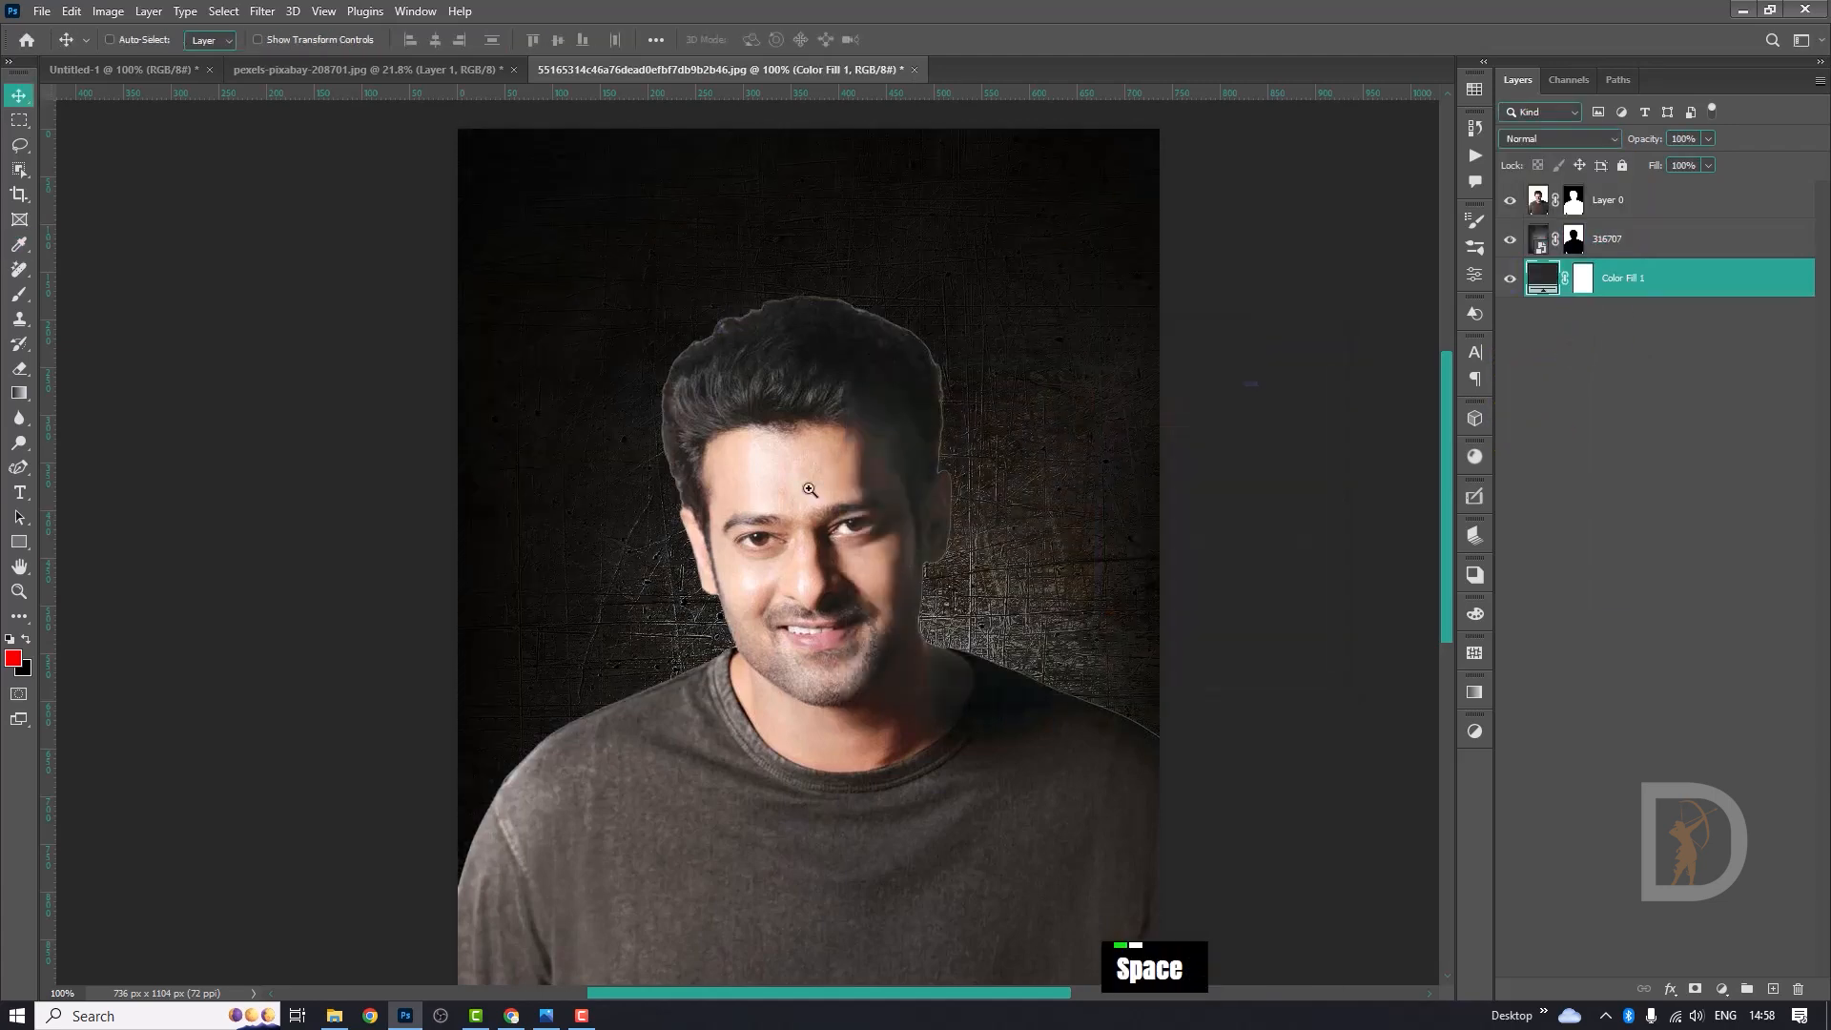
mouse_move(992, 408)
mouse_down()
mouse_move(903, 407)
mouse_move(964, 408)
mouse_up()
drag(964, 408, 1107, 368)
Load the portrait's layer mask as a selection, contract it slightly and deselect.
click(1574, 202)
ctrl+click(1574, 202)
click(262, 12)
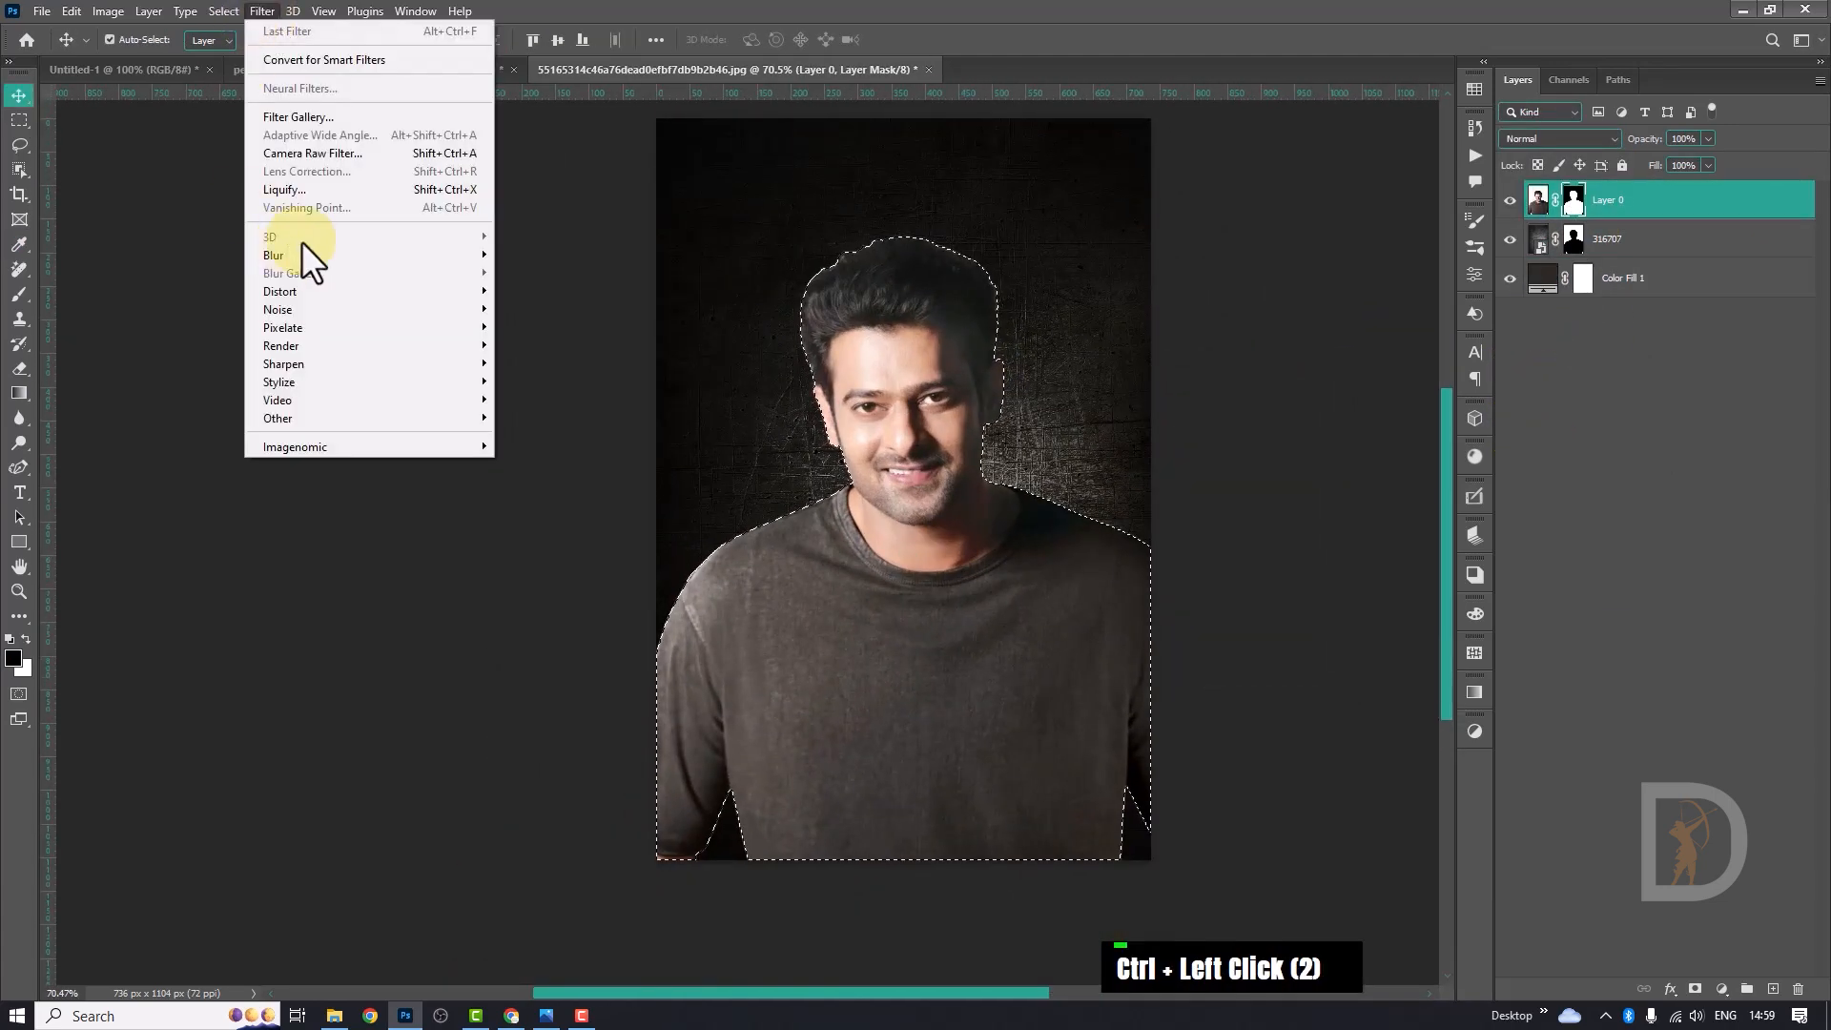
mouse_move(235, 8)
mouse_move(322, 290)
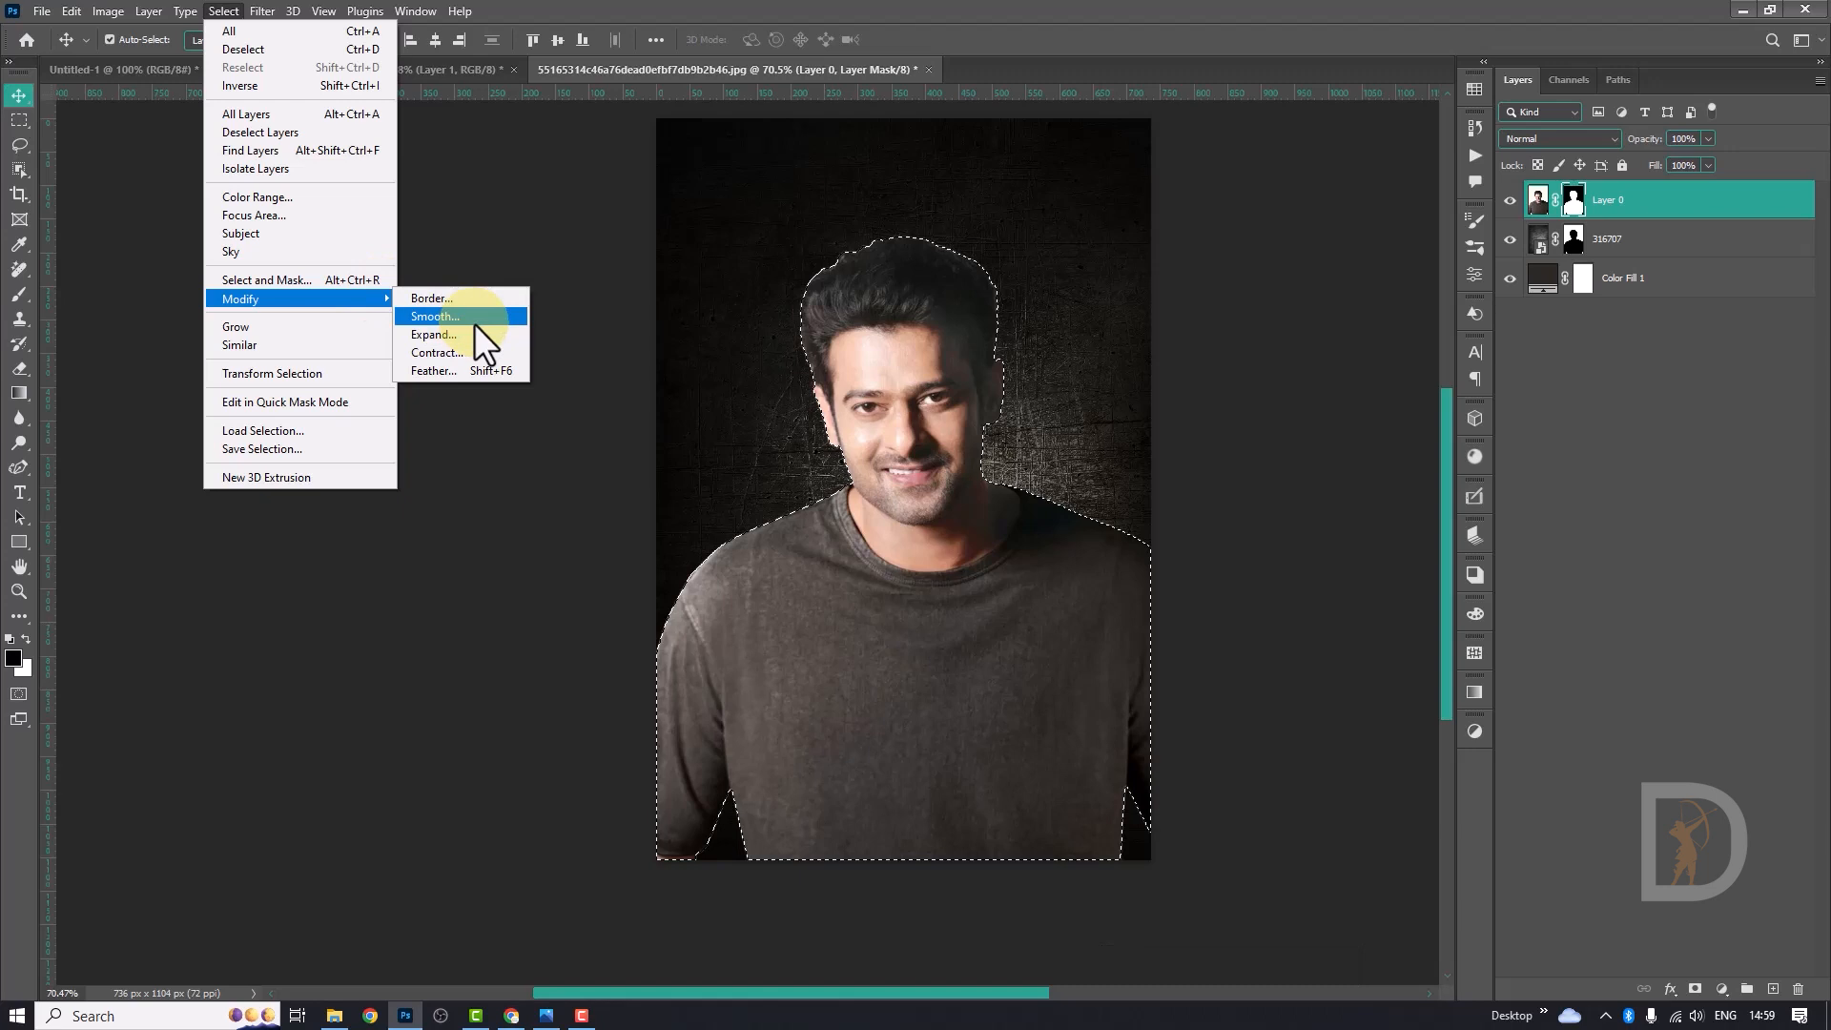
click(448, 351)
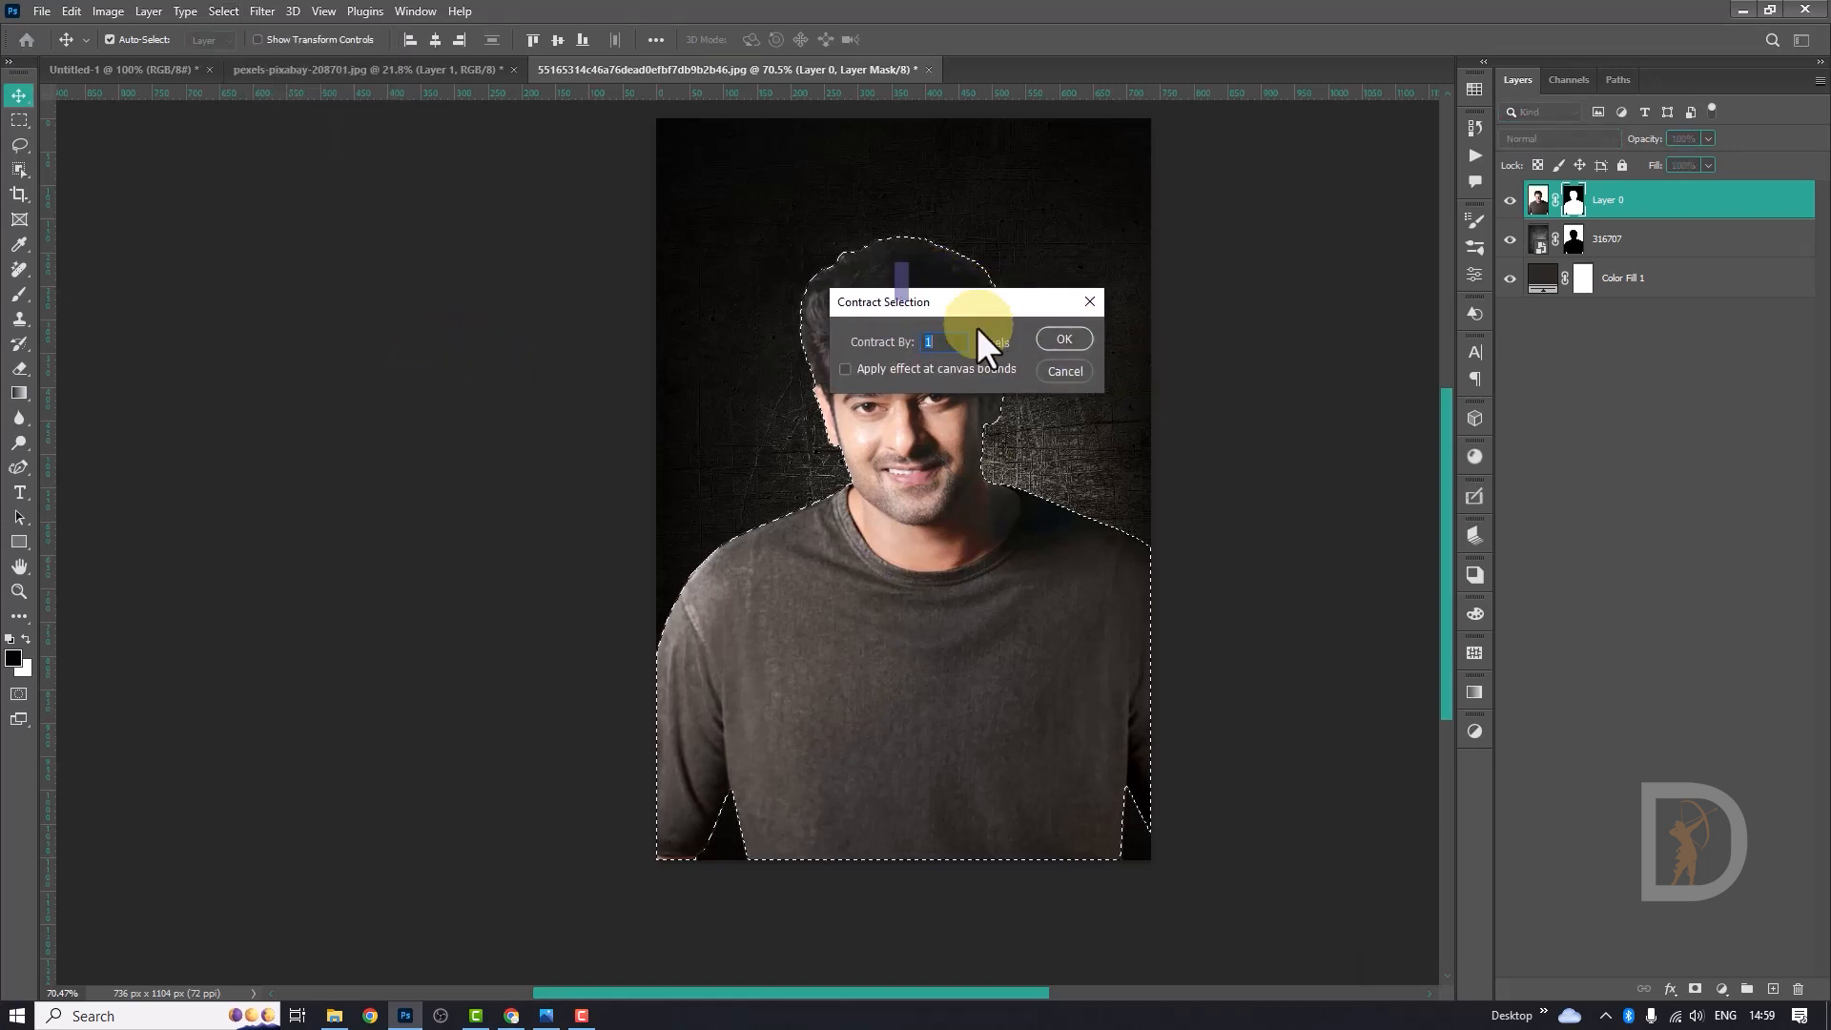
scroll(977, 328, up, 1)
click(1087, 334)
key(v)
key(ctrl+d)
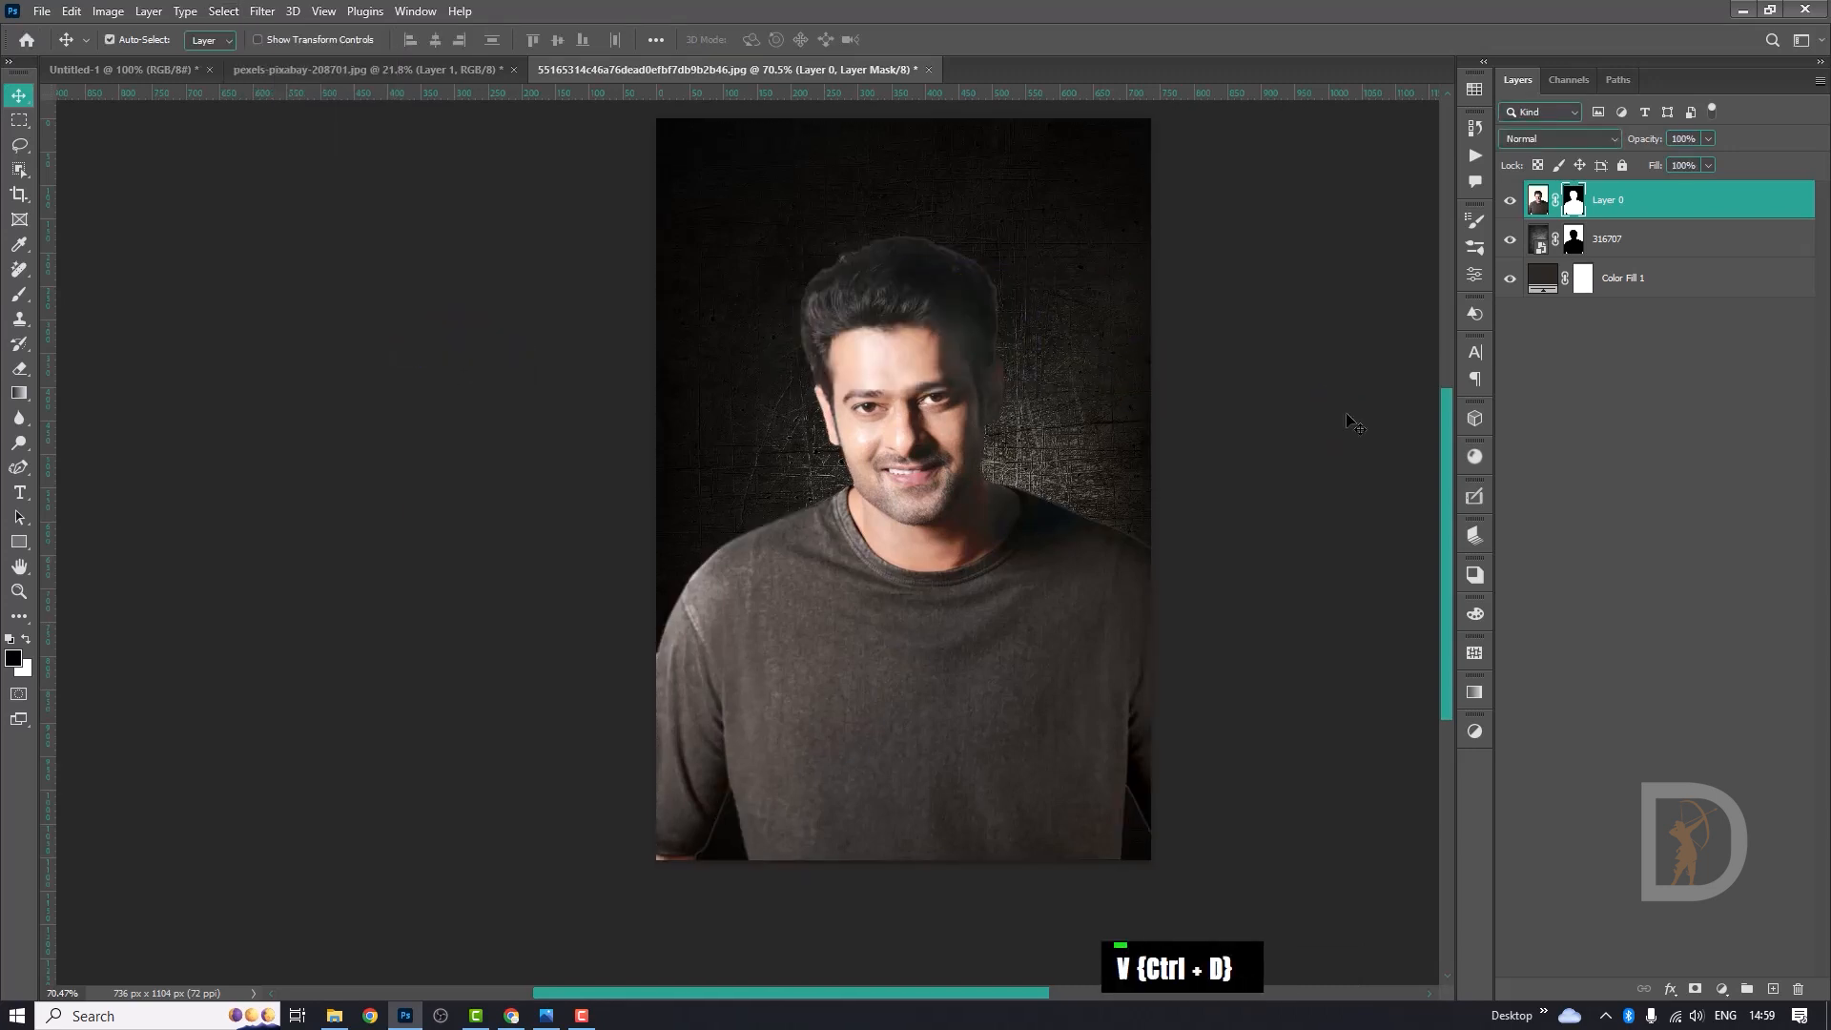
Switch to Chrome, search images for "lensflare" and open the preview of the orange Vecteezy flare.
key(space)
click(511, 1016)
click(347, 124)
key(ctrl+a)
text(lensfl)
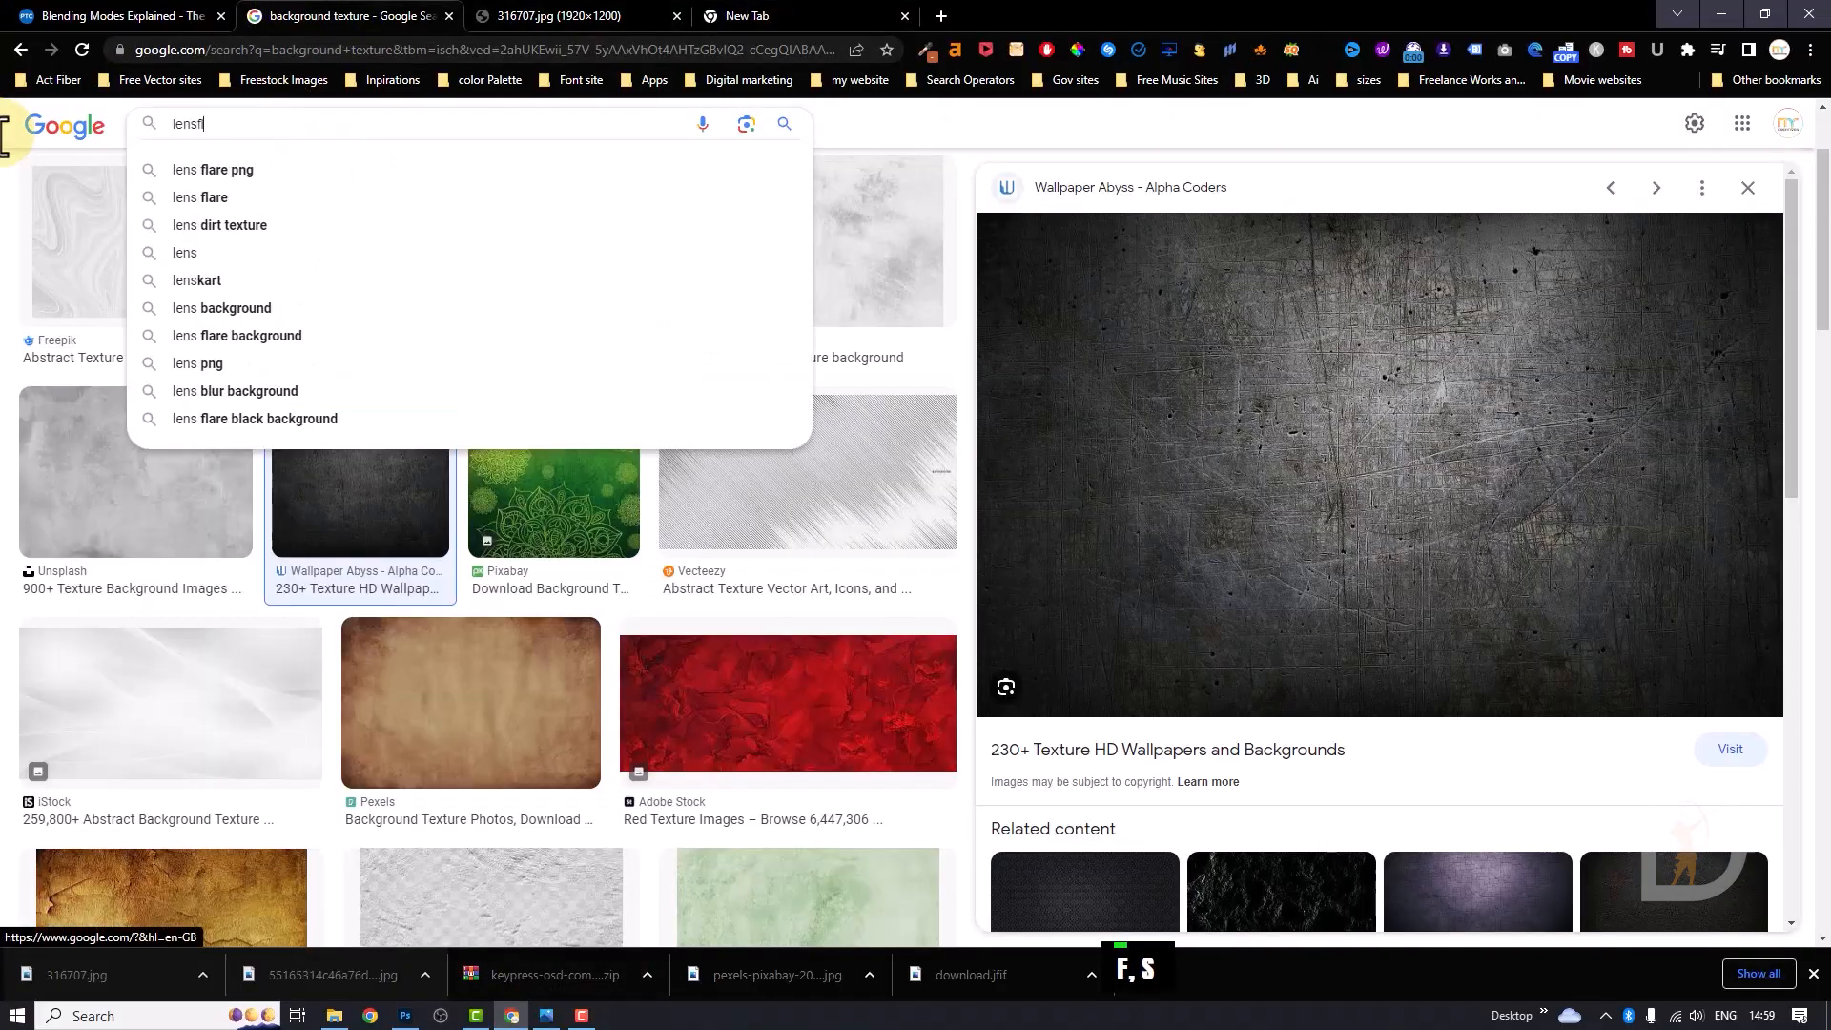
text(are)
key(Return)
click(127, 404)
Try to get the flare from its Vecteezy source page in a new tab, and return to the image results.
right_click(1435, 467)
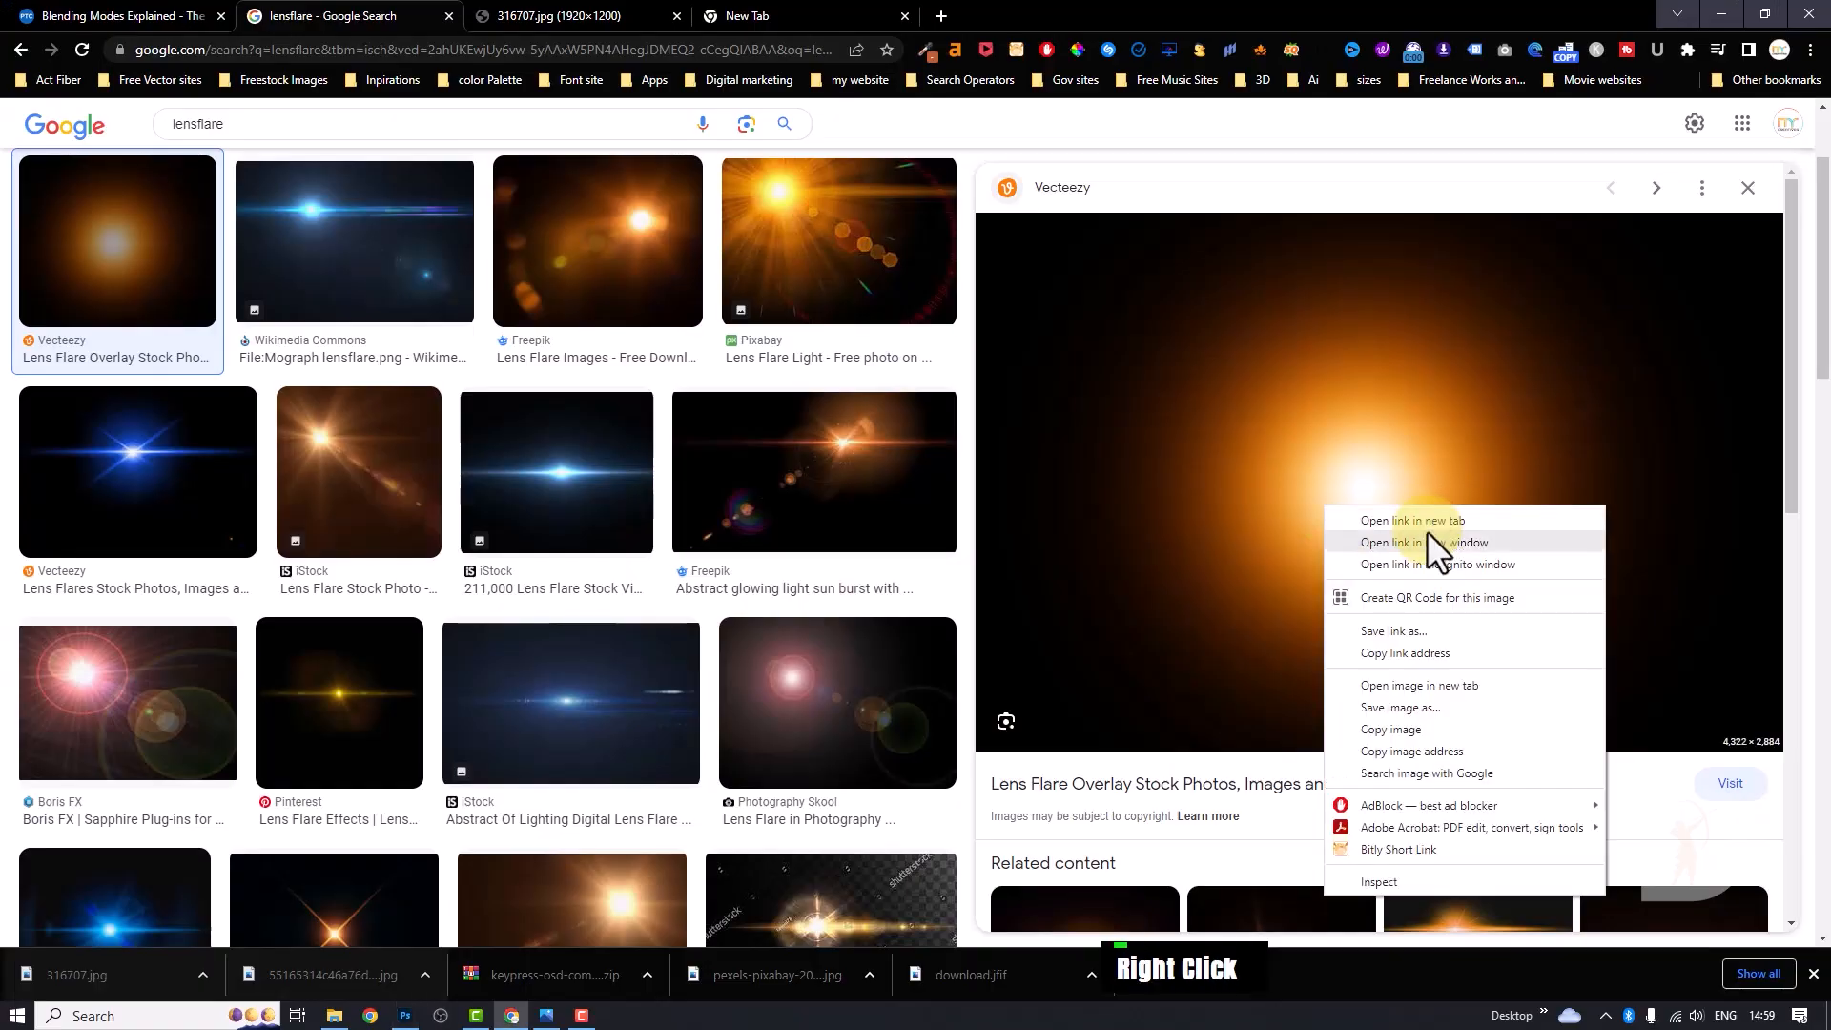
click(1427, 530)
scroll(1154, 535, down, 4)
click(503, 381)
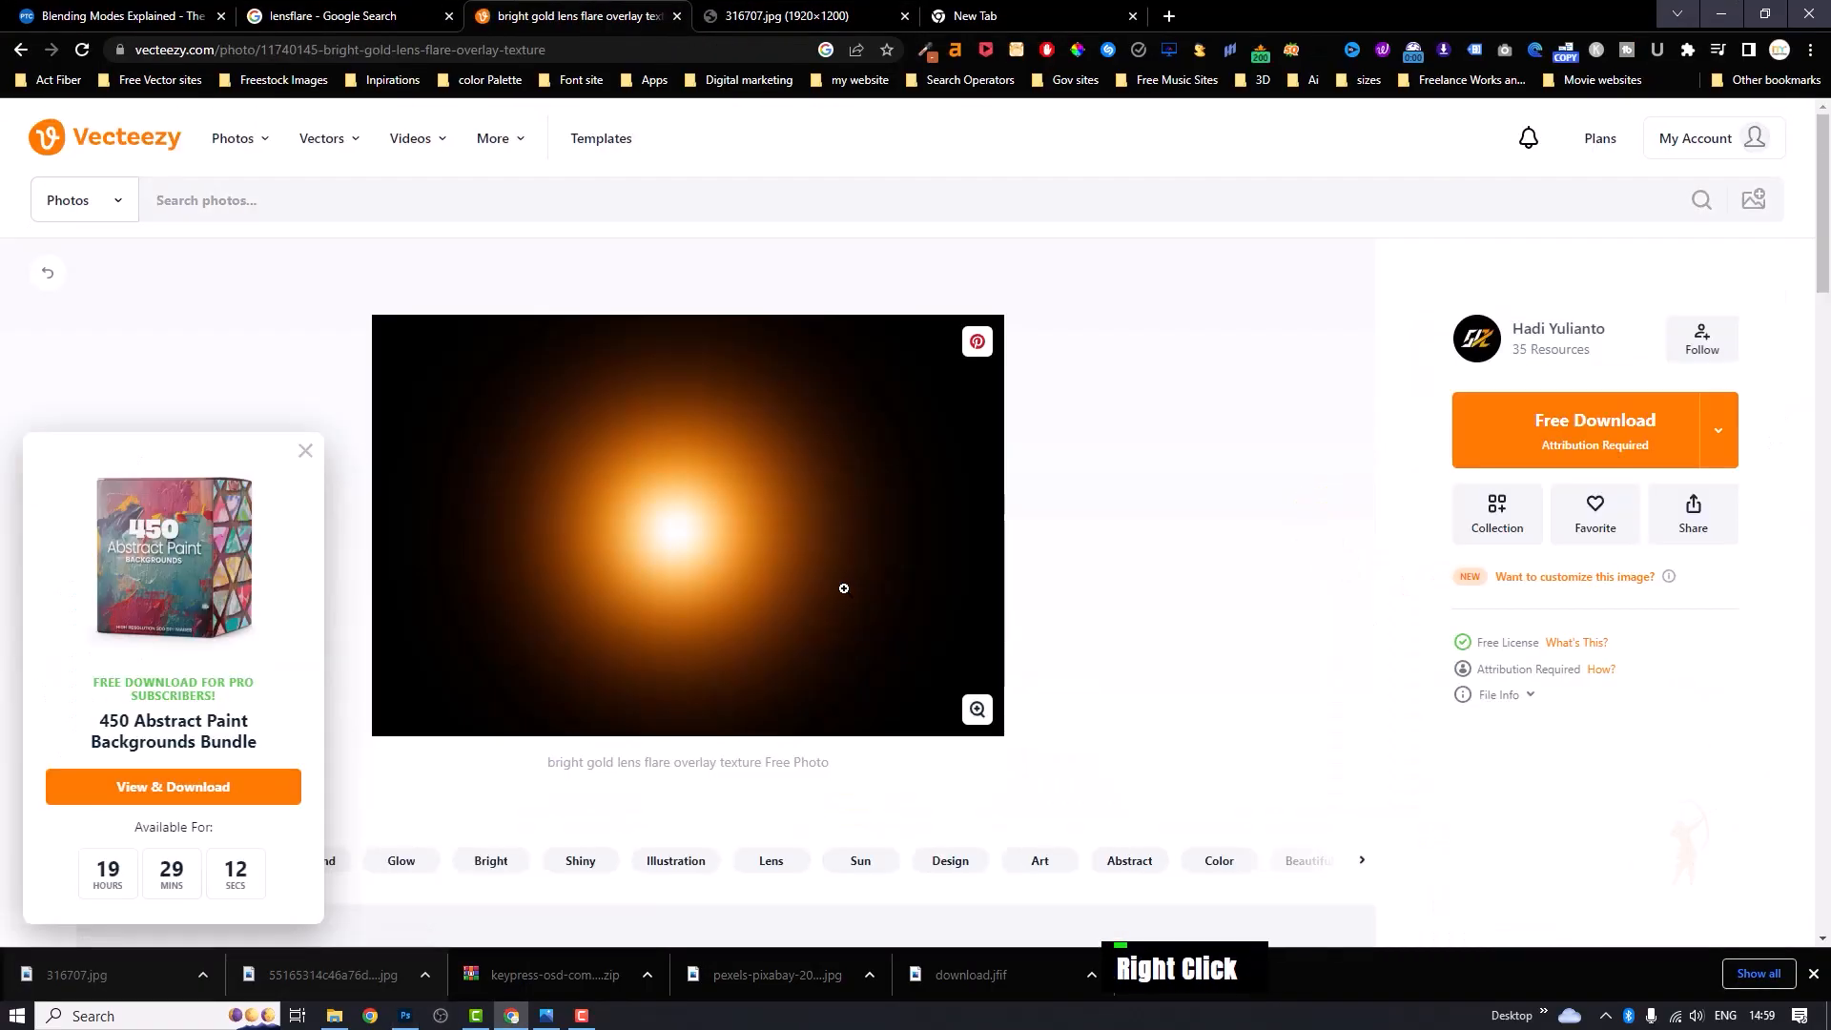
Save the orange lens flare image and place it in the Photoshop portrait document, enlarged to cover the canvas.
right_click(1298, 449)
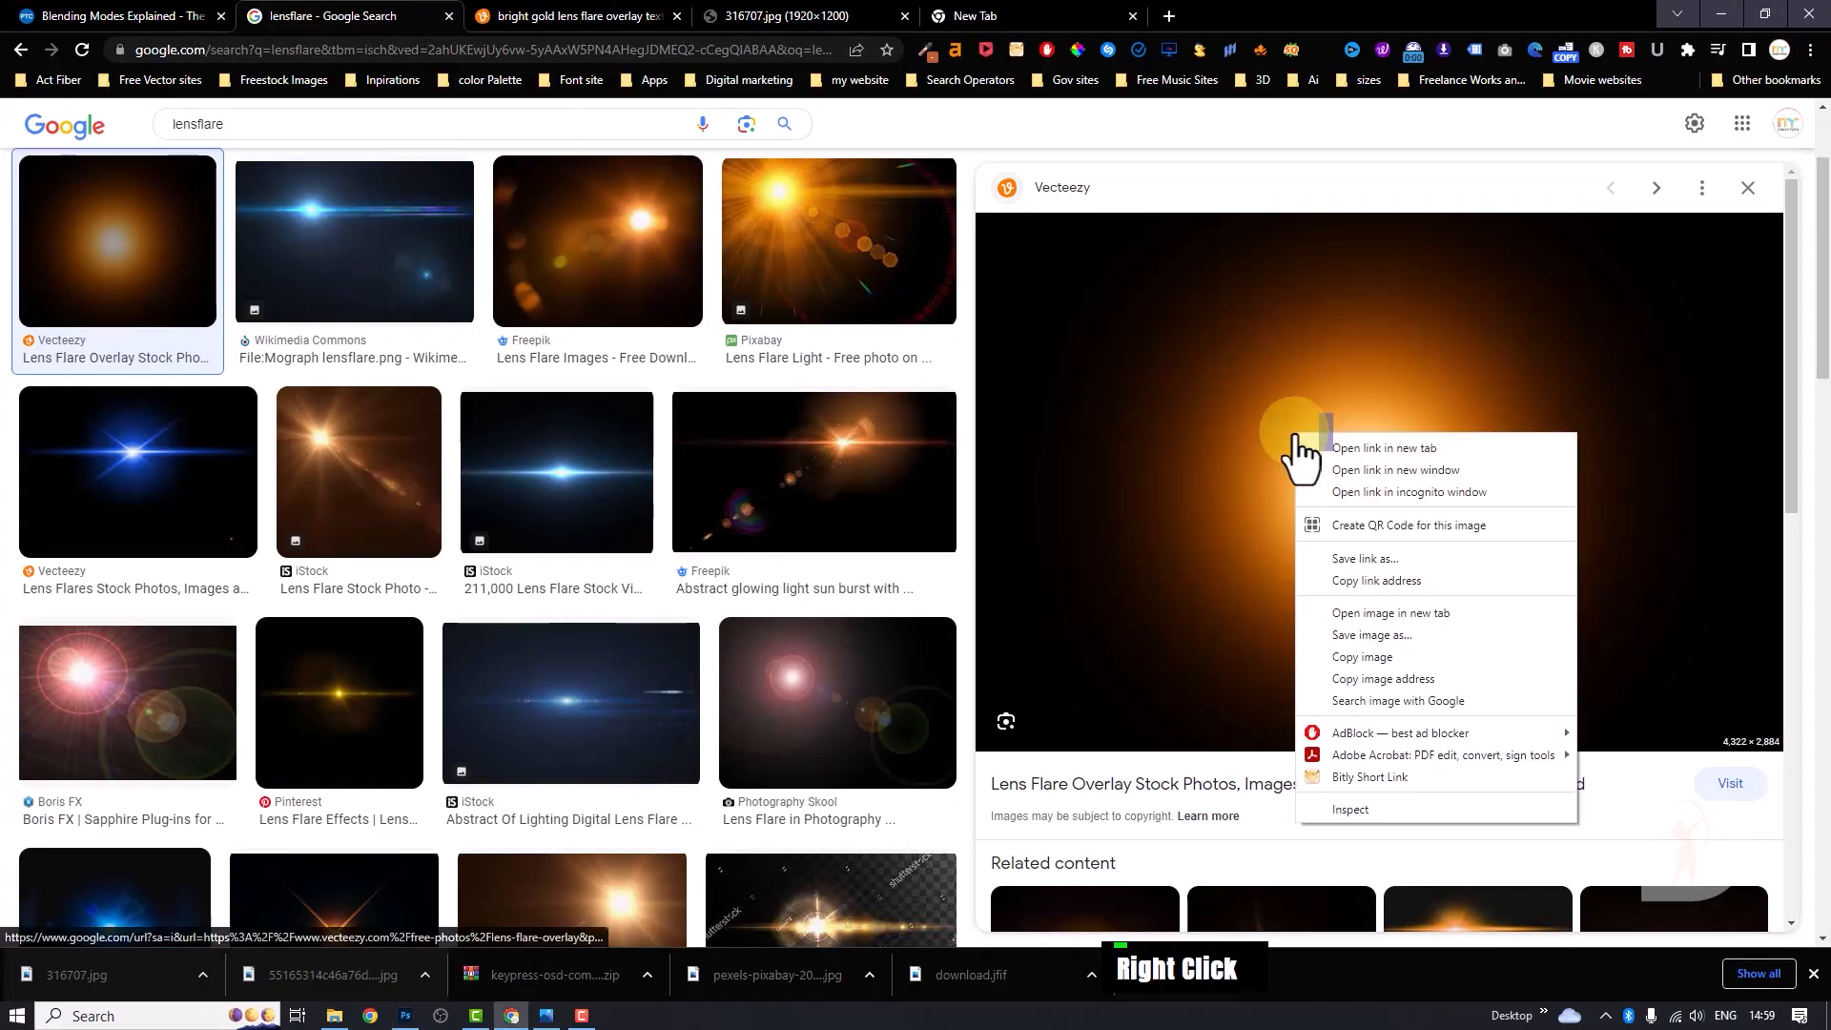
click(1372, 635)
click(1586, 878)
key(alt+Tab)
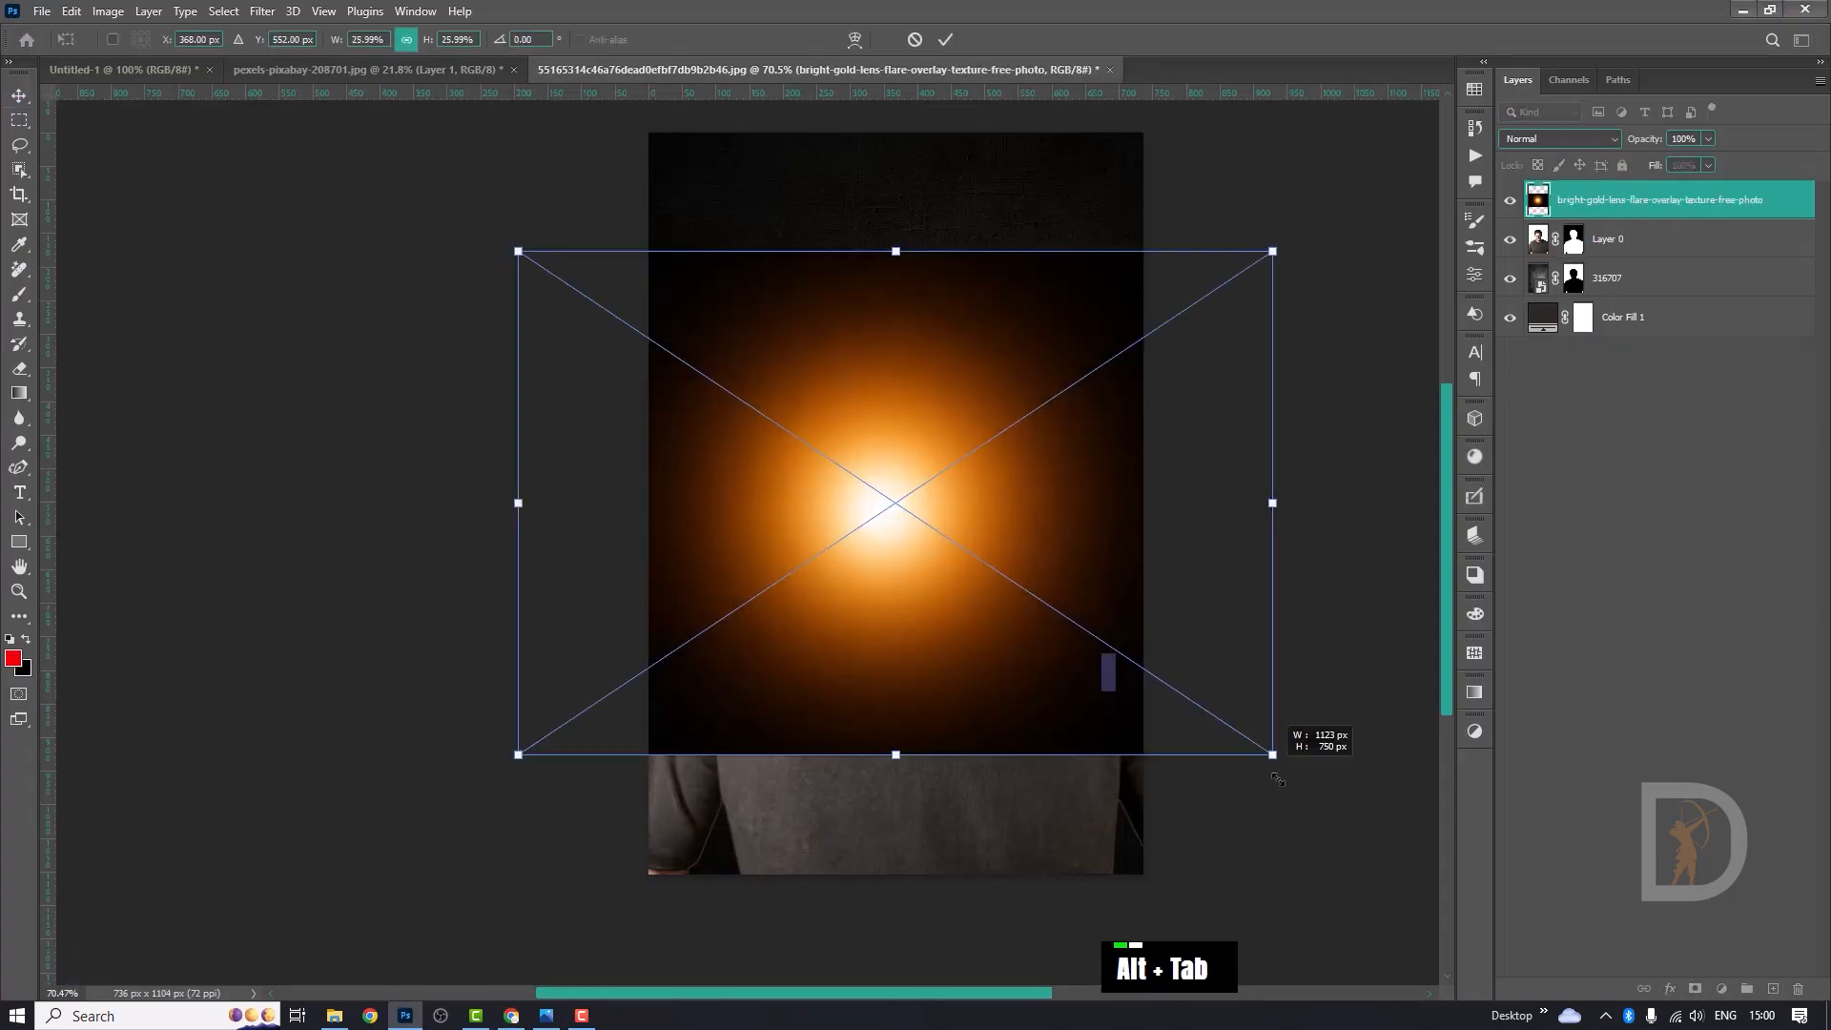
double_click(1240, 725)
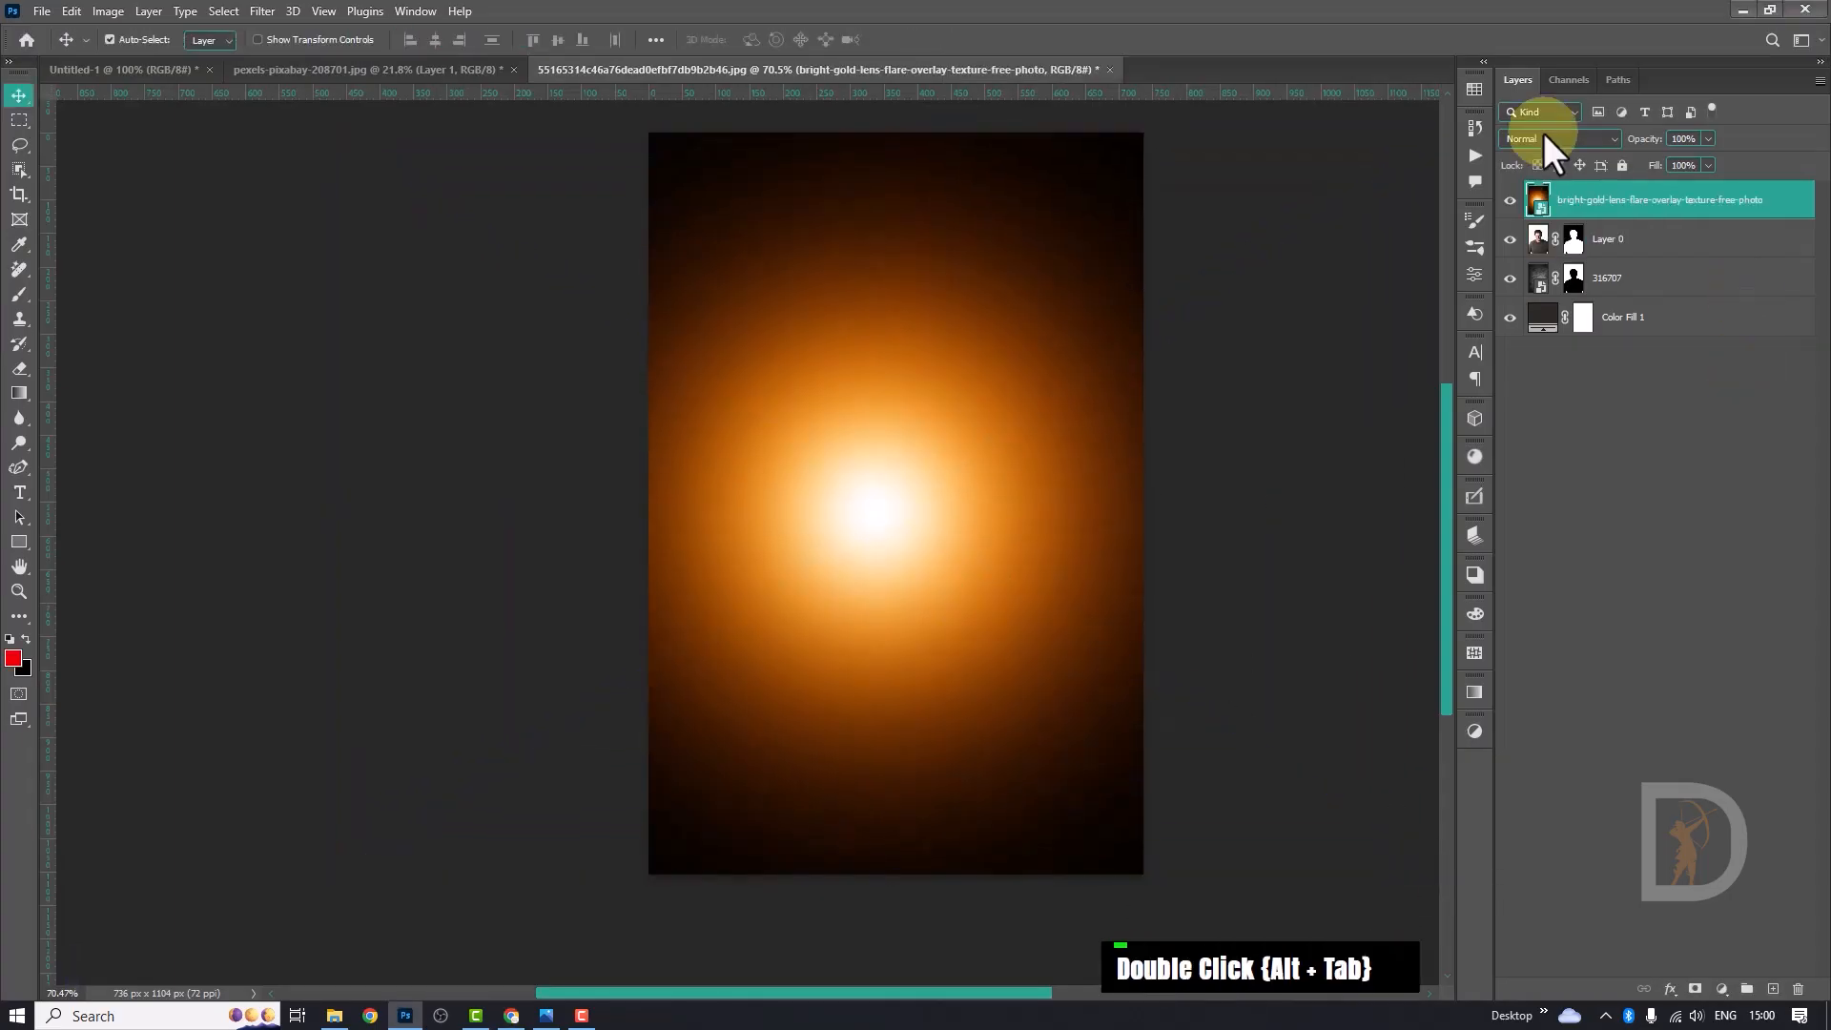
Cycle through the blend modes on the lens flare layer and set it to Screen.
click(1544, 133)
key(Down)
key(Down)
key(Down)
key(Down)
key(Down)
key(Down)
key(Down)
key(Down)
key(Down)
key(Down)
key(Down)
key(Down)
key(Down)
key(Down)
key(Down)
key(Down)
key(Down)
key(Down)
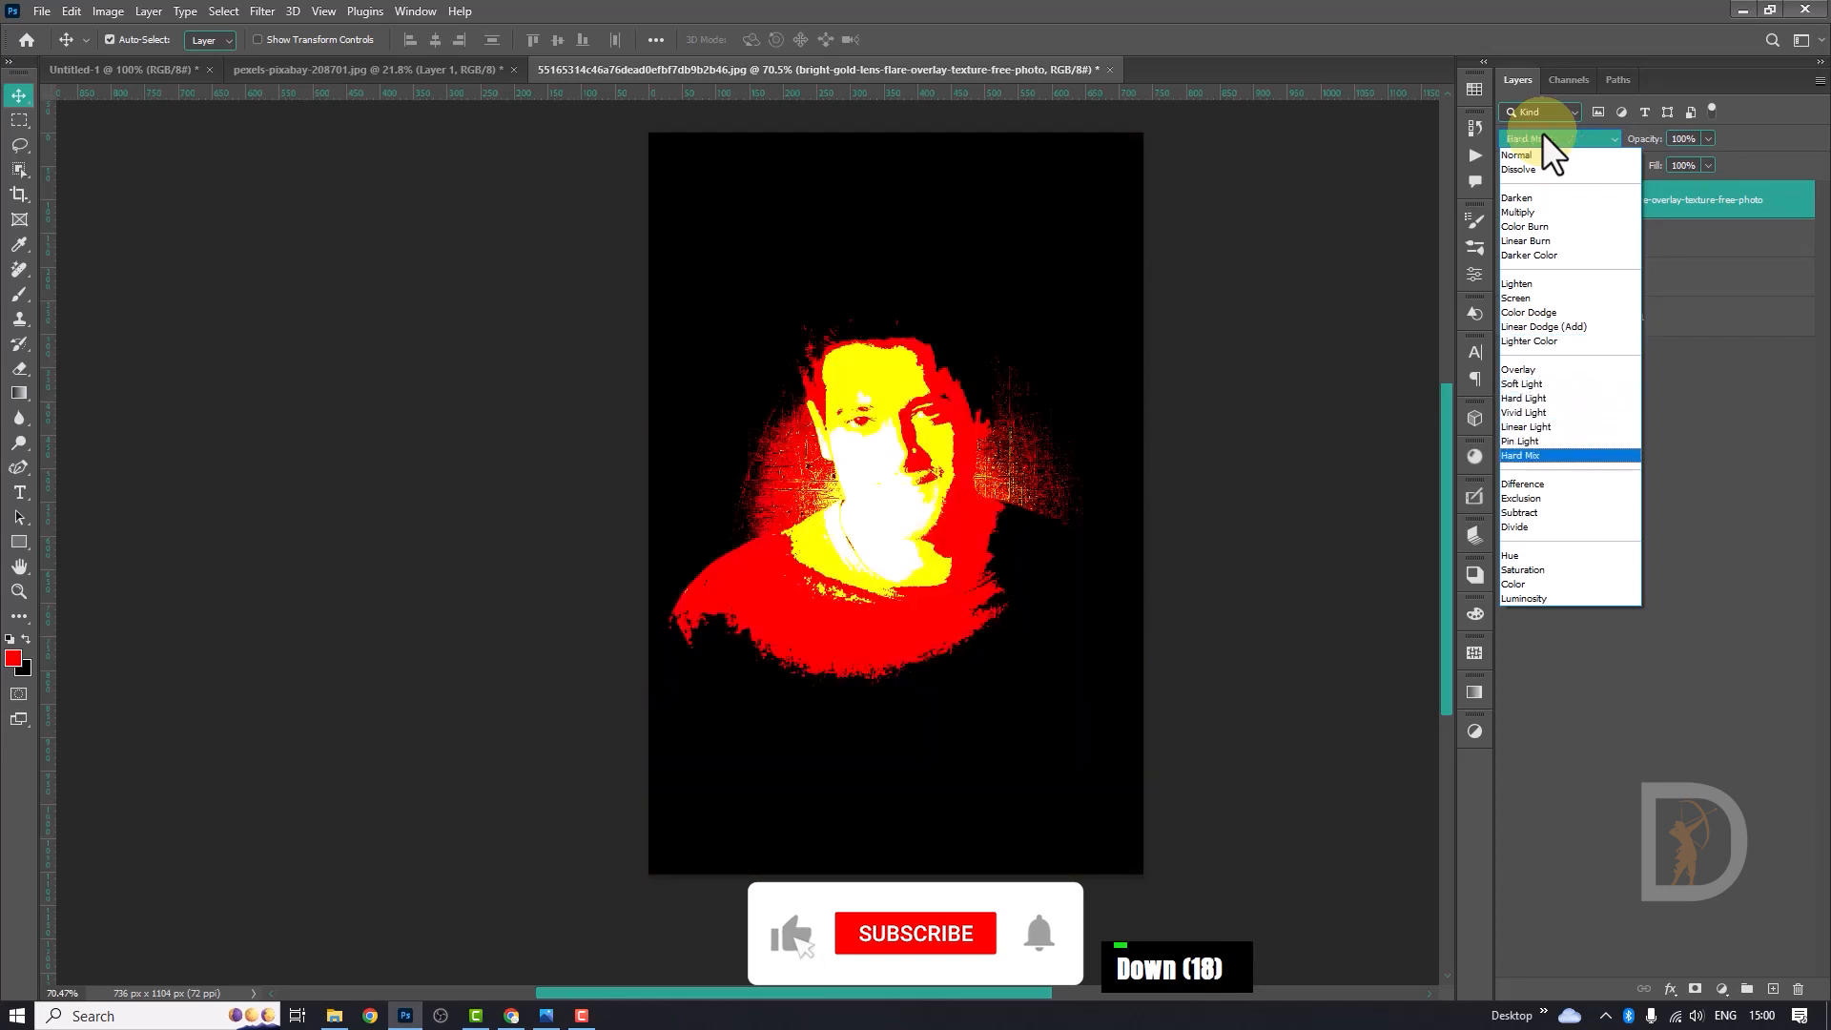
key(Down)
key(Down)
key(Down)
key(Down)
key(Down)
key(Down)
key(Down)
key(Up)
key(Up)
key(Up)
key(Up)
key(Up)
key(Up)
key(Up)
key(Up)
key(Up)
key(Up)
key(Up)
key(Up)
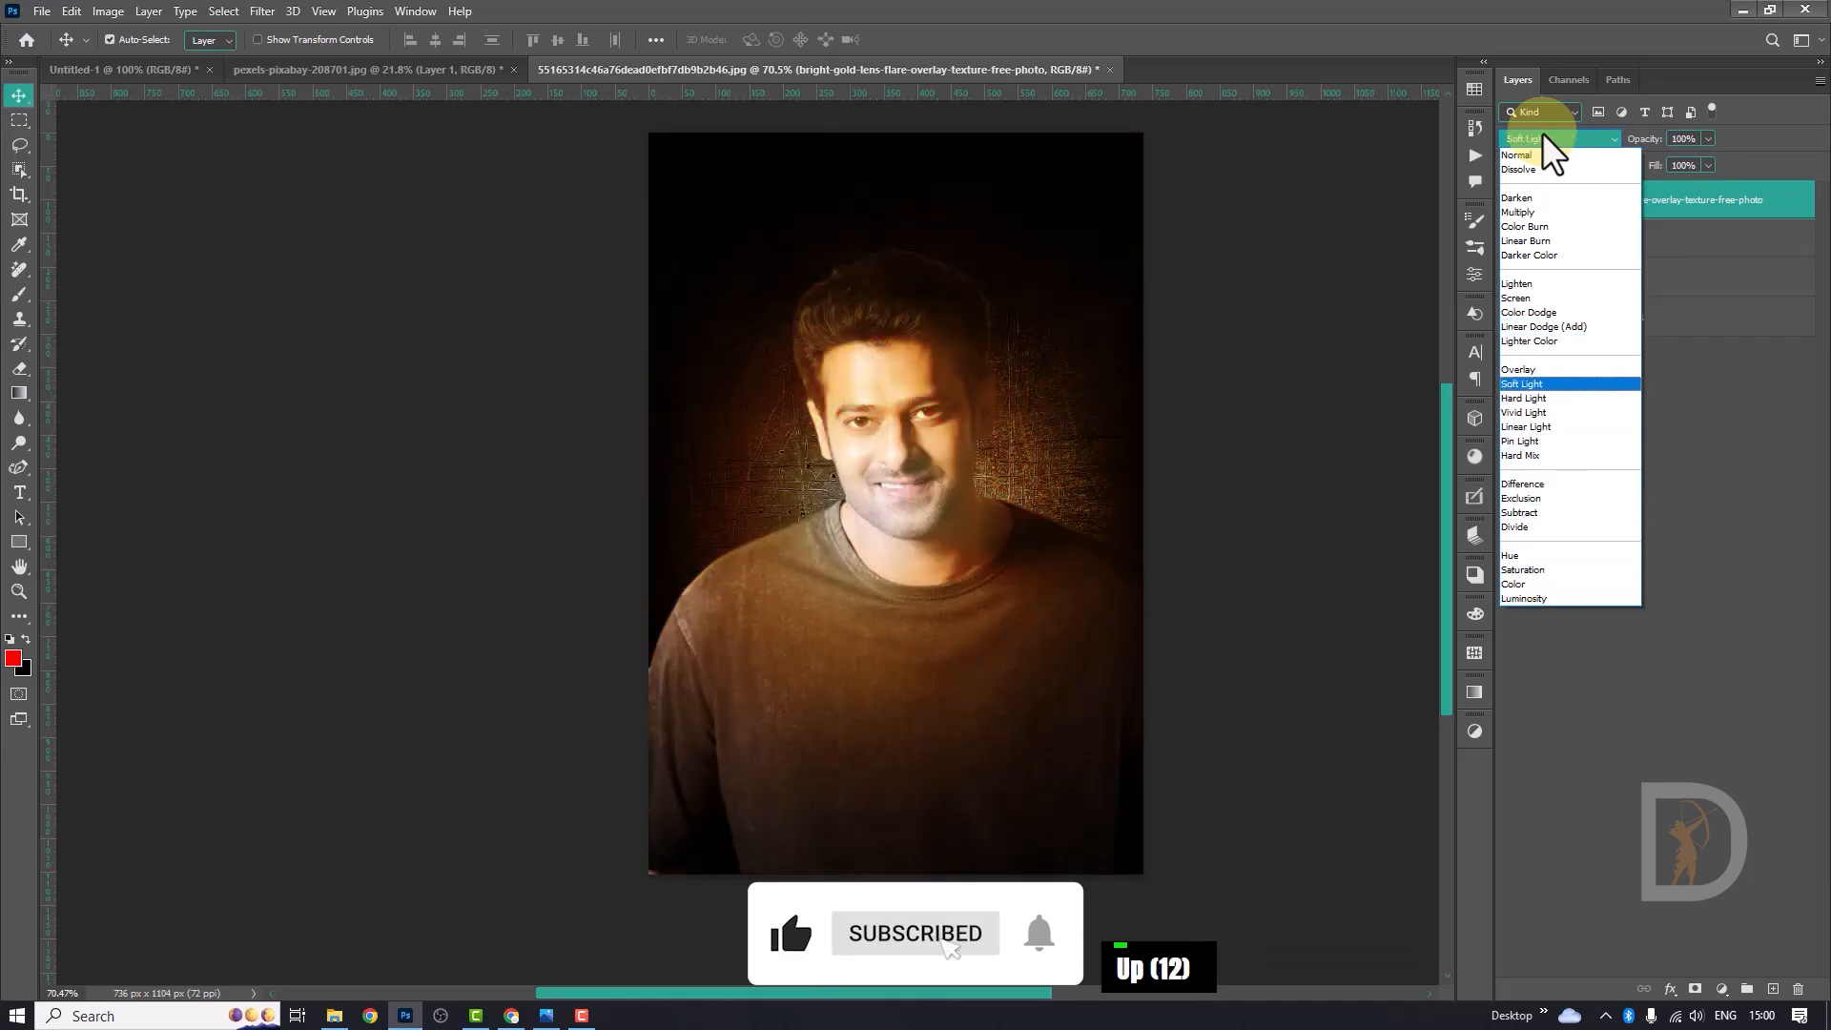
key(Up)
key(Up)
key(Up)
key(Up)
key(Up)
key(Return)
Scale the lens flare to 19.34% behind the actor's head, with its layer below the portrait layer.
key(ctrl+t)
drag(1439, 874, 1226, 706)
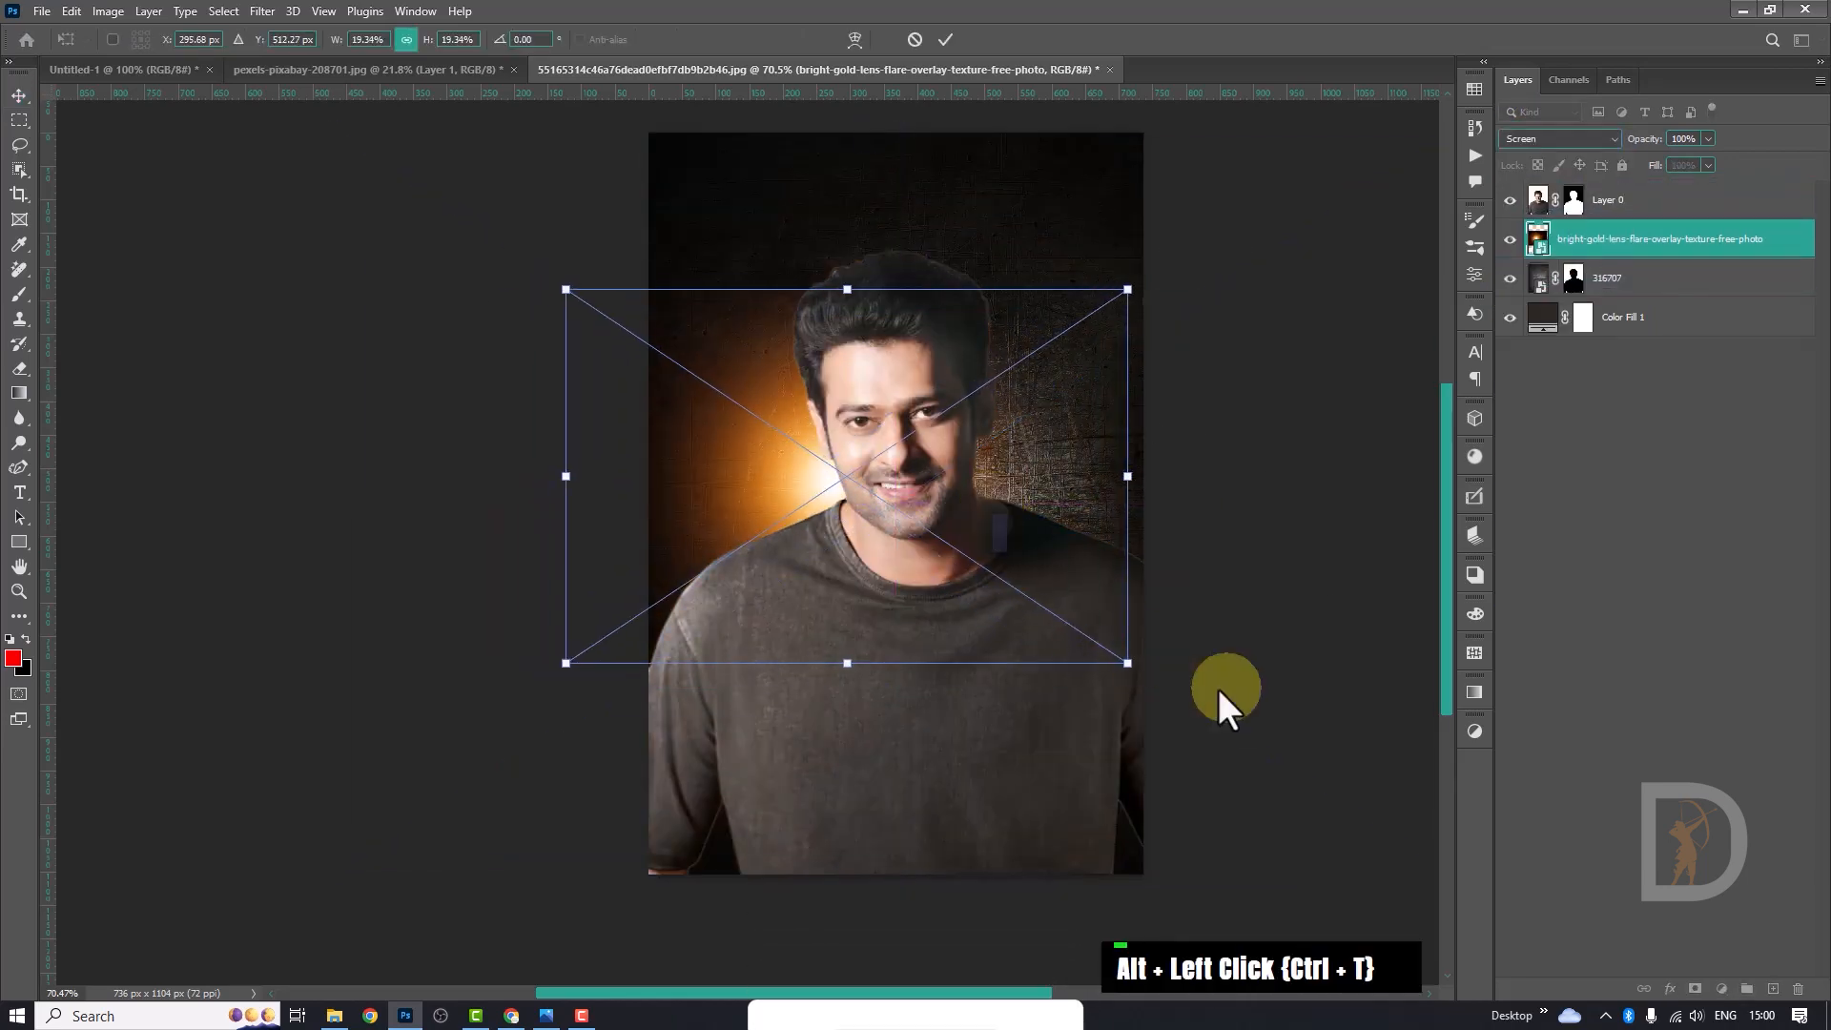
double_click(1011, 548)
Add a black Solid Color fill layer above the portrait layer and fill its mask with black.
click(1623, 200)
click(1722, 989)
click(1716, 657)
click(863, 611)
click(1280, 370)
click(1582, 201)
key(alt+BackSpace)
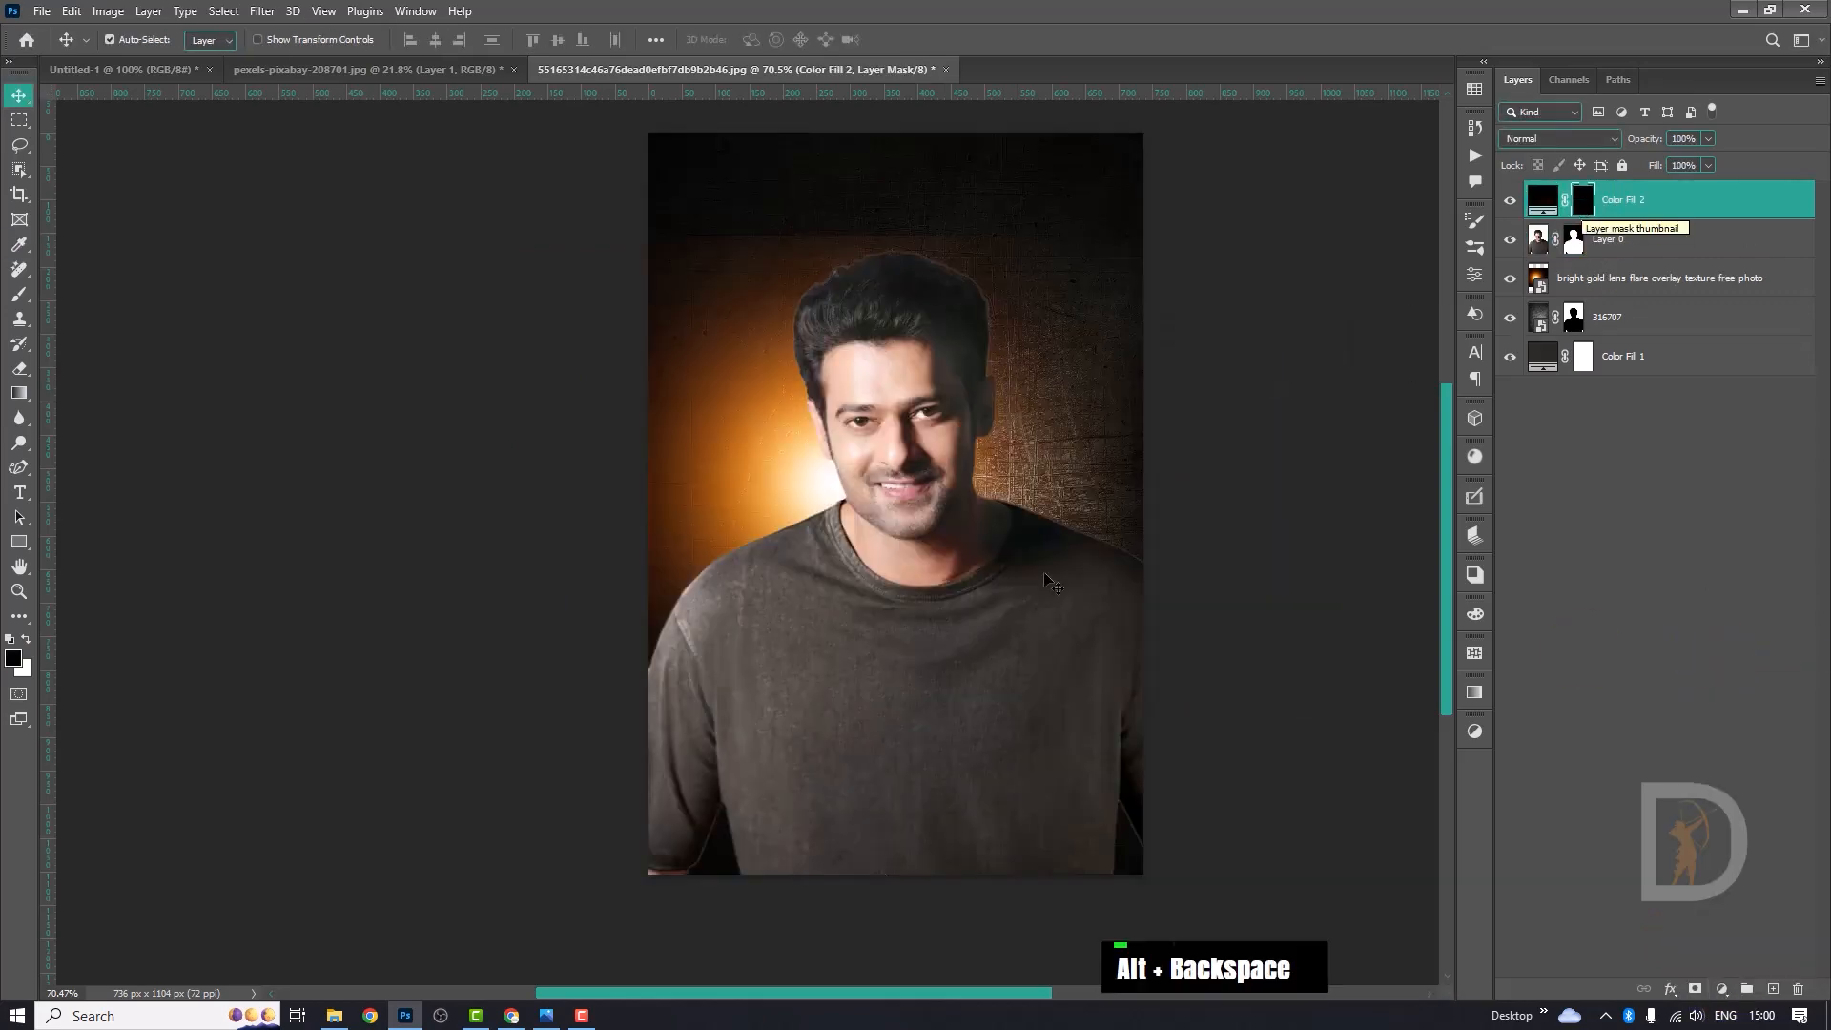
Paint white with a large soft brush on the black fill's mask to fade the lower part of the portrait into black.
key(b)
key(x)
key([)
click(576, 828)
key([)
key([)
key([)
key([)
key(ctrl+z)
right_click(992, 686)
double_click(1063, 772)
key(])
key(])
drag(660, 848, 482, 724)
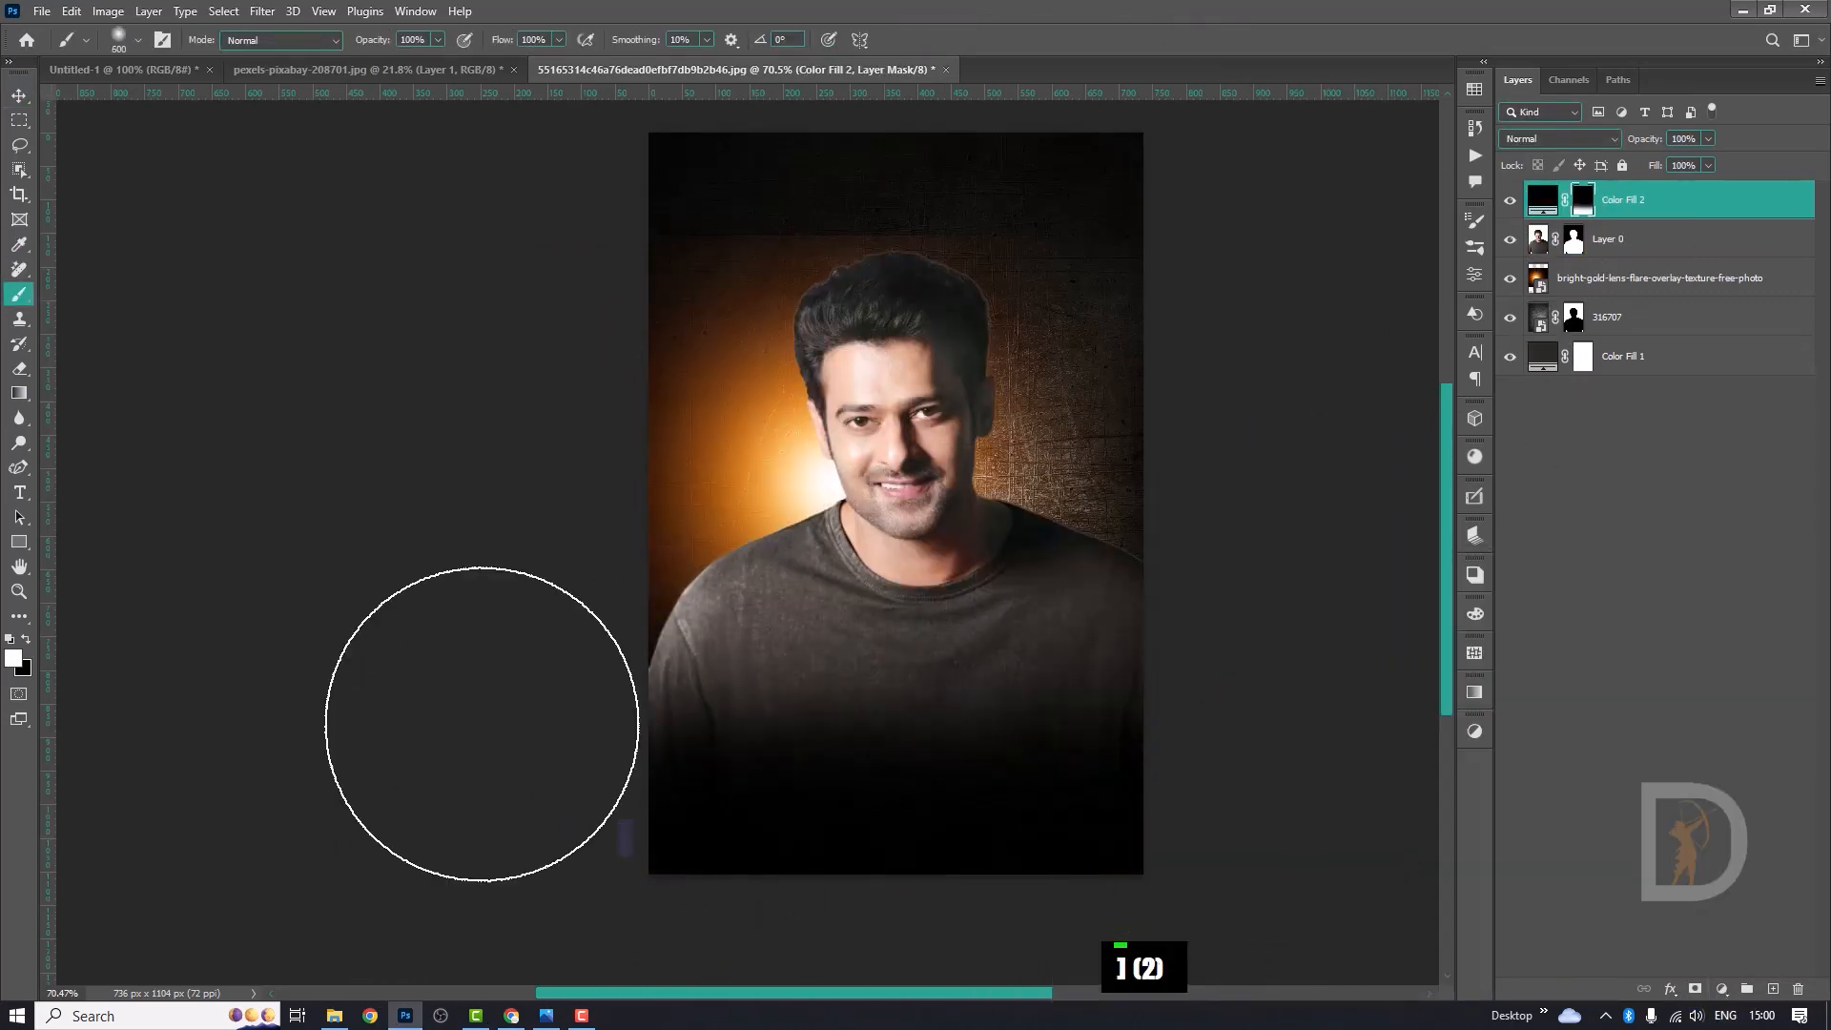
Lower the brush opacity to 42% and refine the black fill's mask so the sides darken and the lower shirt partly returns.
drag(634, 611, 668, 592)
drag(372, 40, 317, 40)
drag(1218, 562, 877, 687)
key(x)
drag(922, 840, 982, 896)
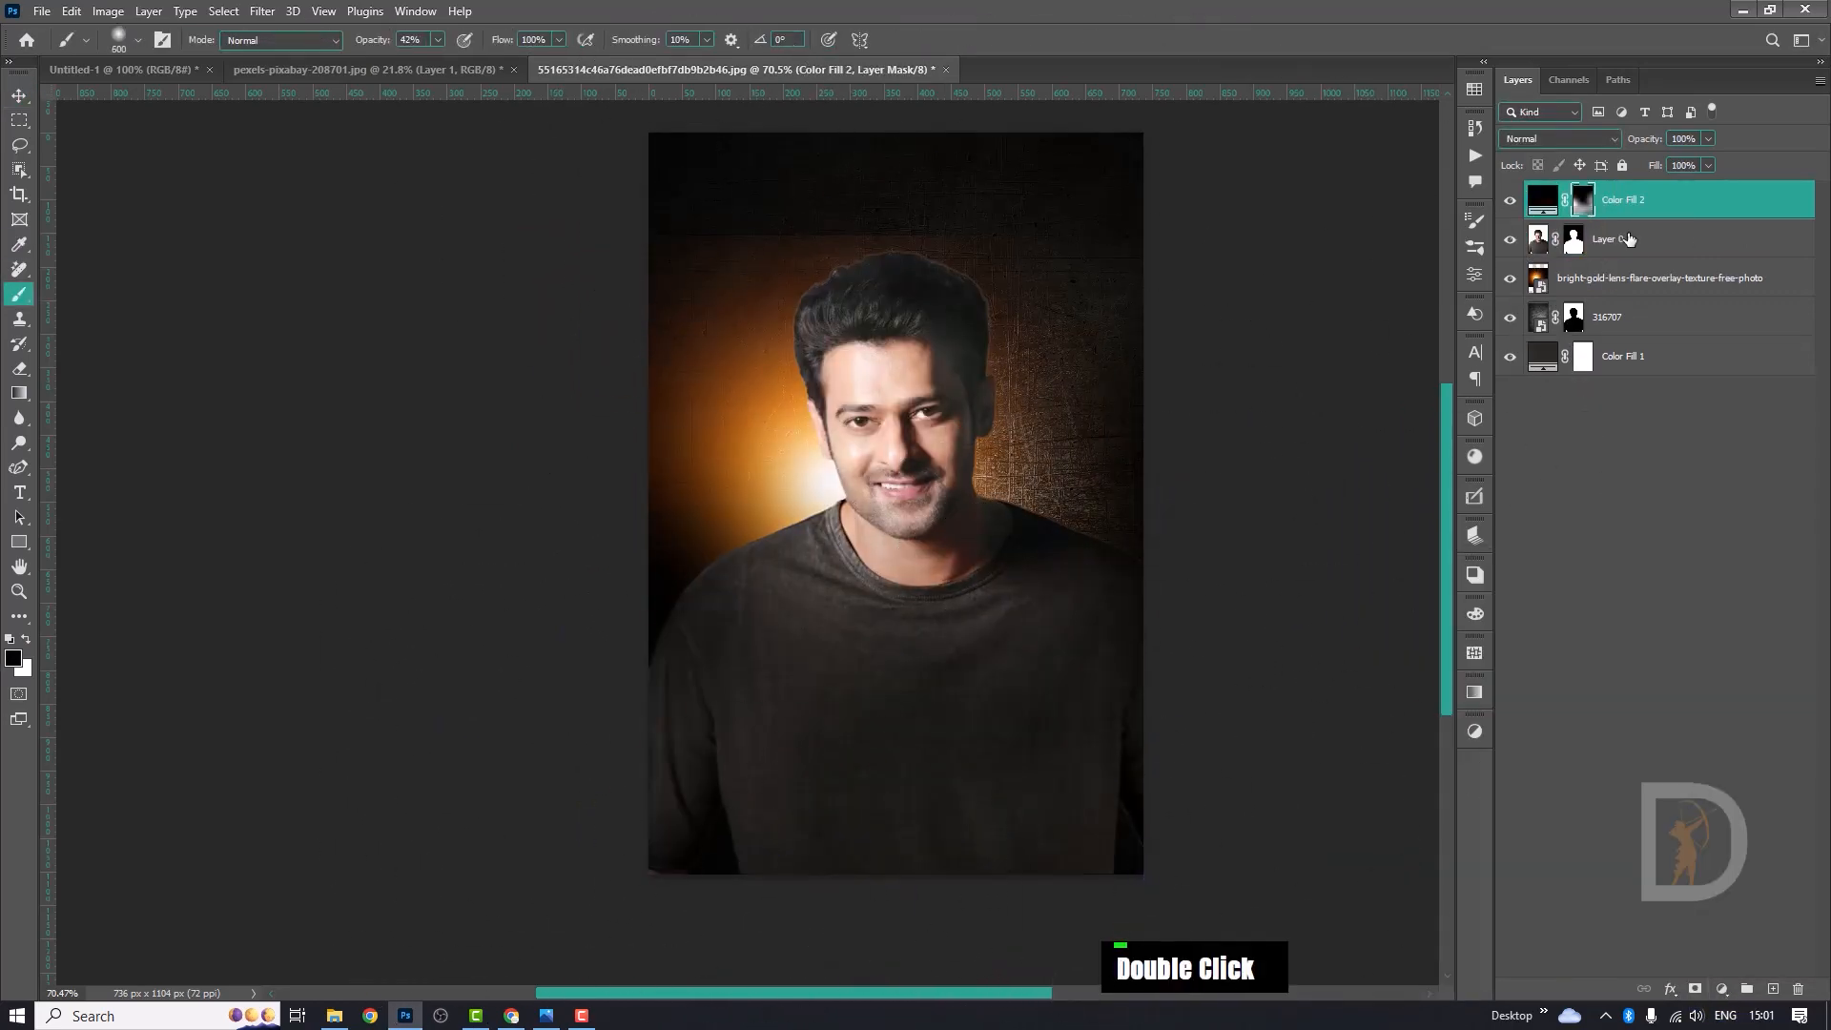
Add a layer mask to the lens flare layer and brush away the flare's hard upper edge.
click(1629, 278)
click(1695, 989)
double_click(906, 209)
Move the lens flare to the upper-left corner of the portrait and enlarge it.
key(v)
key(ctrl+minus)
drag(1022, 637, 985, 683)
mouse_move(782, 526)
mouse_down()
mouse_move(670, 402)
mouse_move(571, 213)
mouse_up()
key(ctrl+t)
drag(923, 445, 1390, 757)
drag(858, 573, 655, 535)
key(Return)
Duplicate the lens flare layer and transform the copy over to the right side of the portrait.
ctrl+alt+click(1024, 635)
key(ctrl+j)
key(ctrl+t)
drag(431, 373, 1306, 305)
key(Return)
ctrl+click(965, 646)
Add the text "Prabhas" on a new layer above the black fill layer, near the top of the portrait.
click(1623, 200)
click(1773, 989)
key(t)
click(742, 279)
text(Pr)
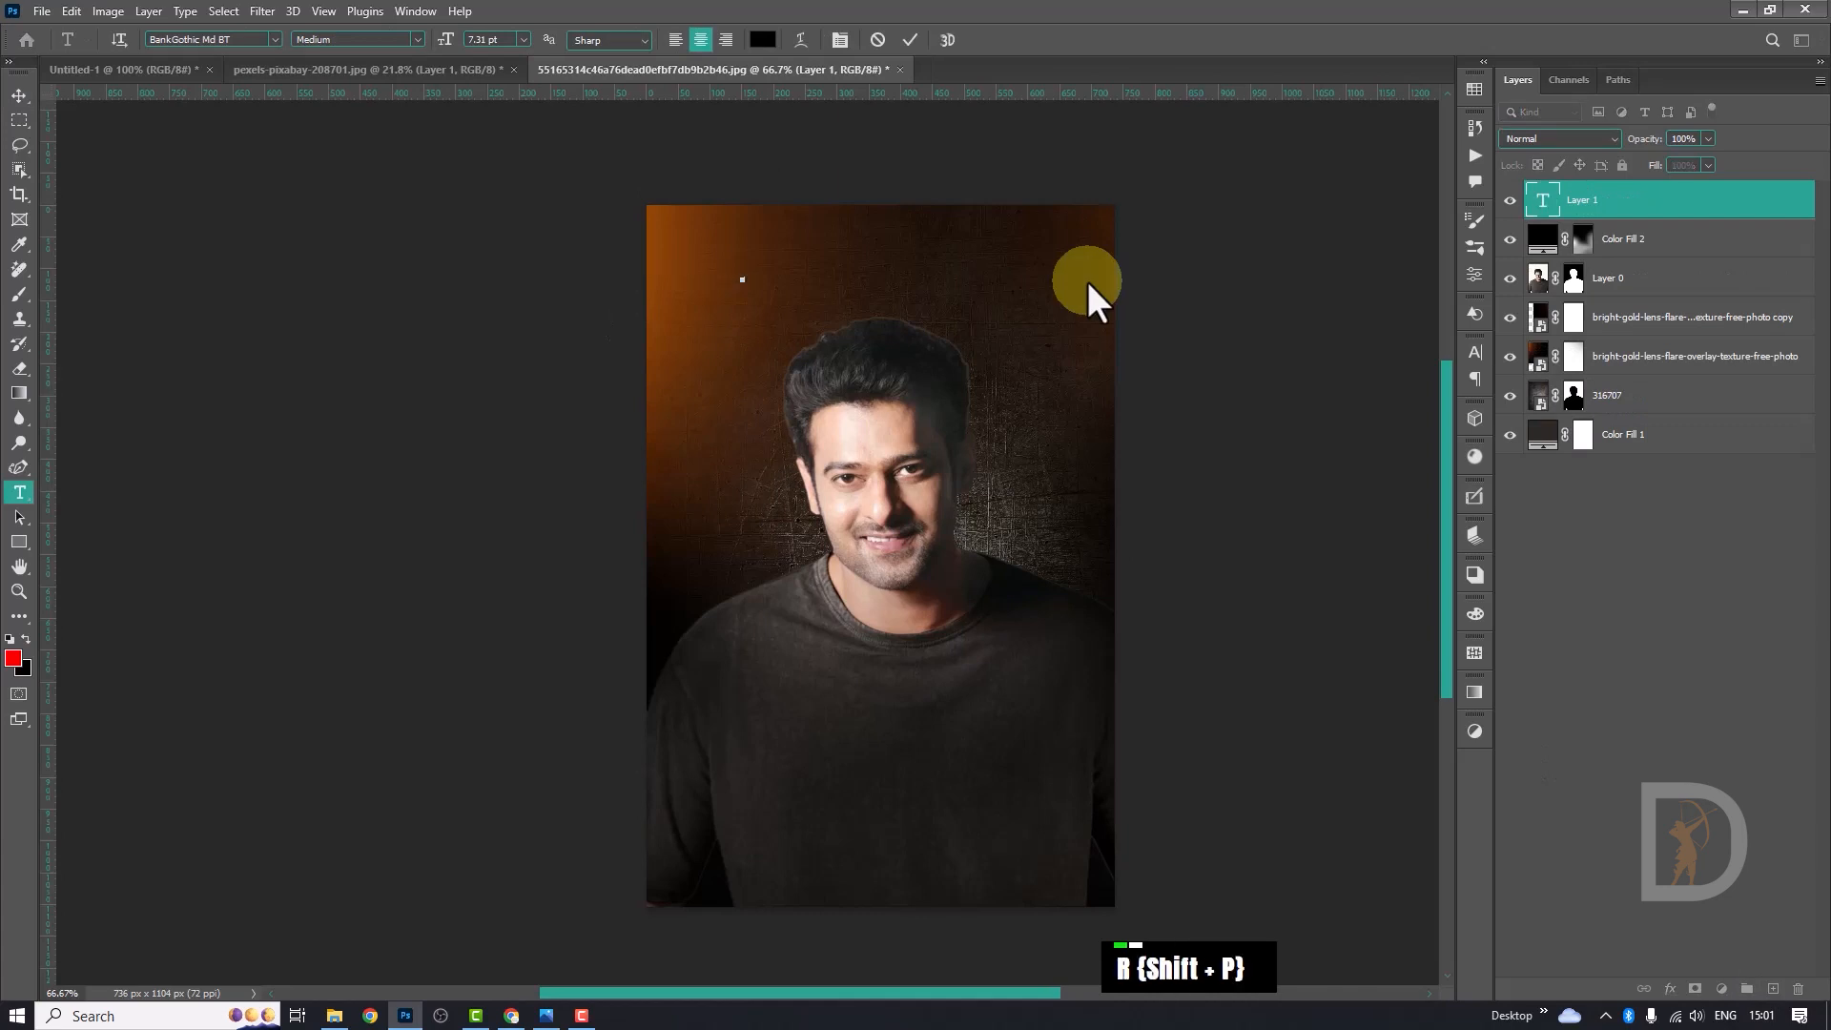
text(abhas)
Enlarge the title's font size, then scale the text to 70.76% and centre it horizontally above the head.
key(ctrl+a)
key(ctrl+shift+period)
key(ctrl+shift+period)
key(ctrl+shift+period)
key(ctrl+shift+period)
key(ctrl+Return)
key(ctrl+t)
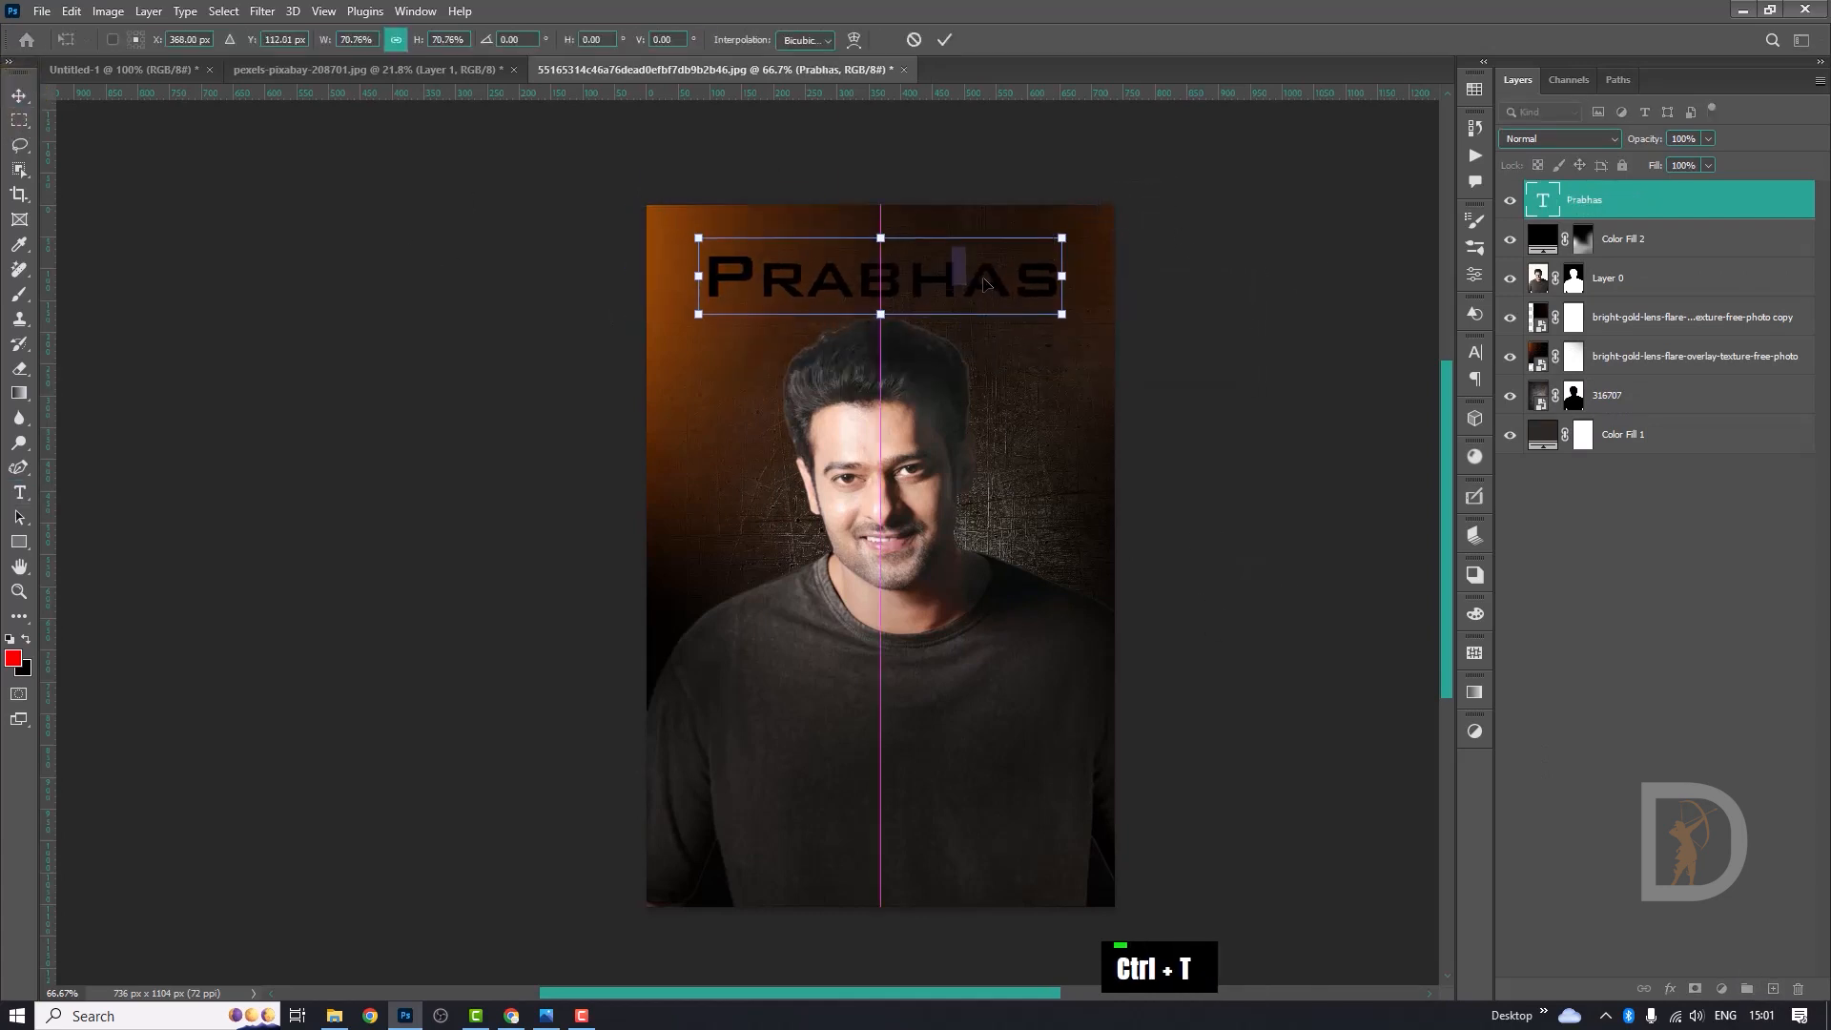
double_click(987, 284)
Change the title text's colour to white.
click(1476, 353)
click(1421, 441)
click(853, 379)
click(1284, 368)
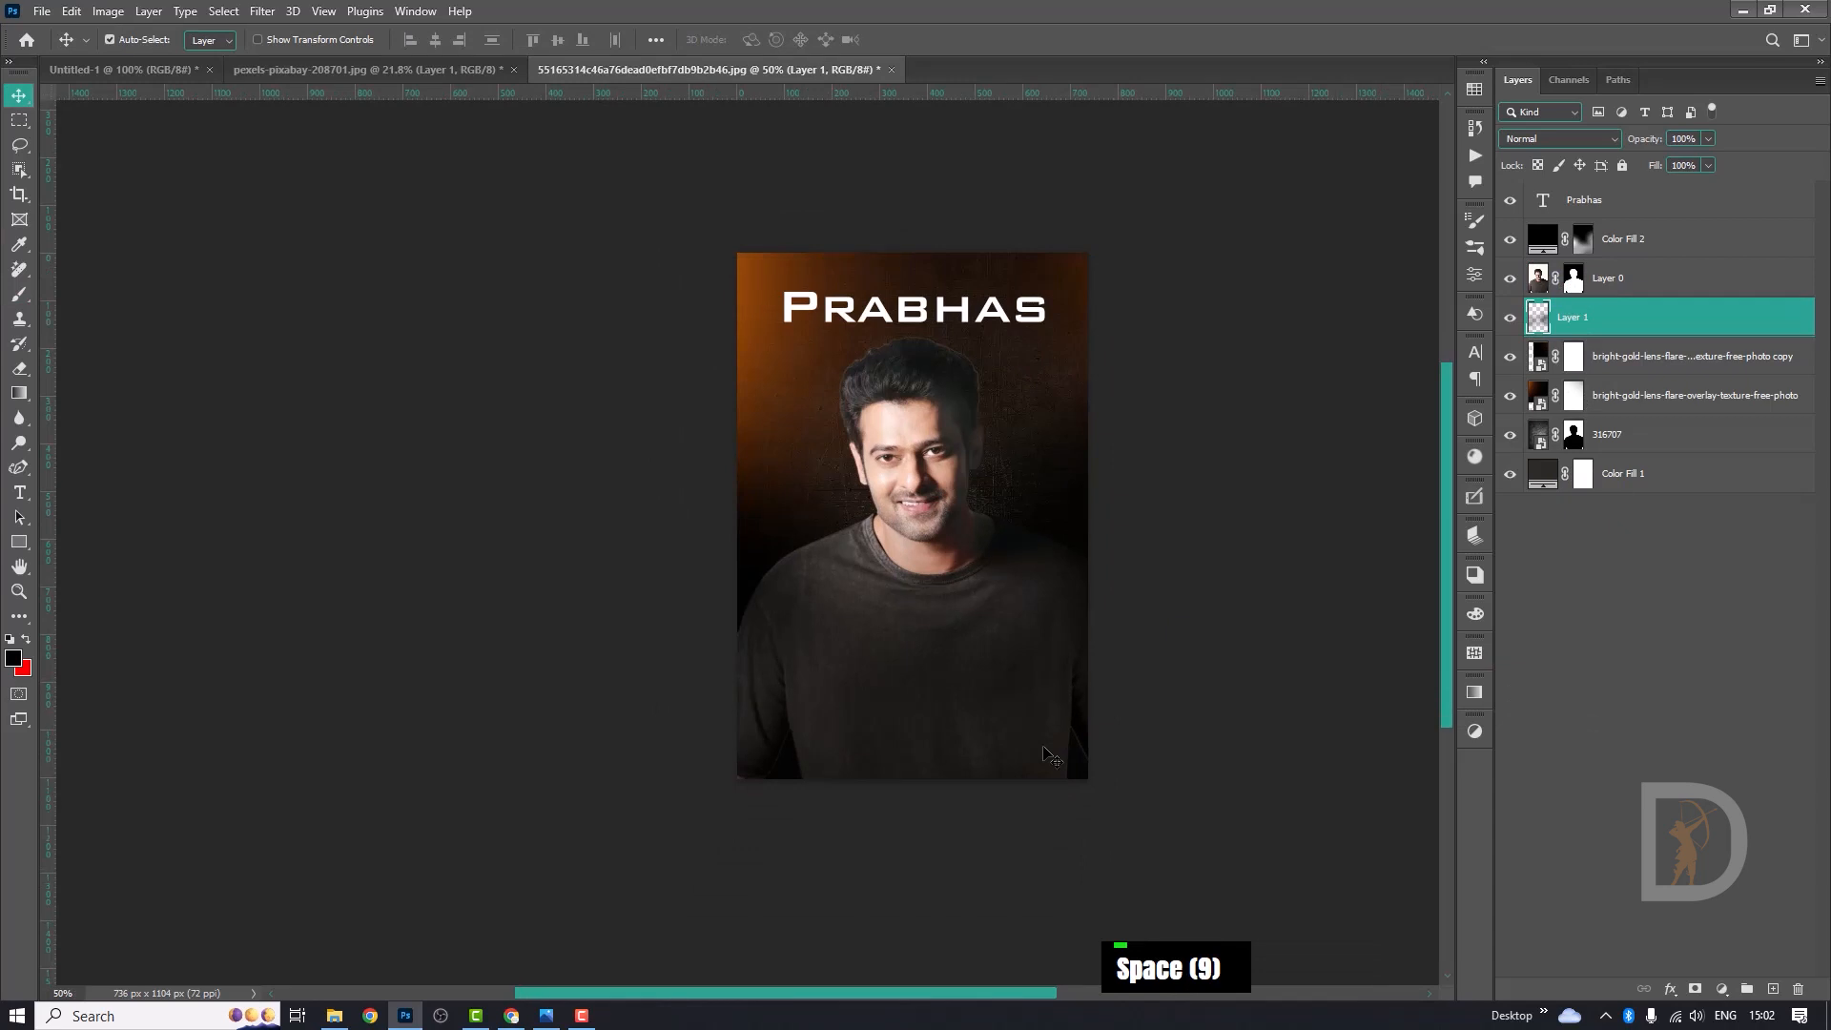
Switch to the Untitled-1 document, show the hidden "download" shortcut chart and select its layer.
click(167, 69)
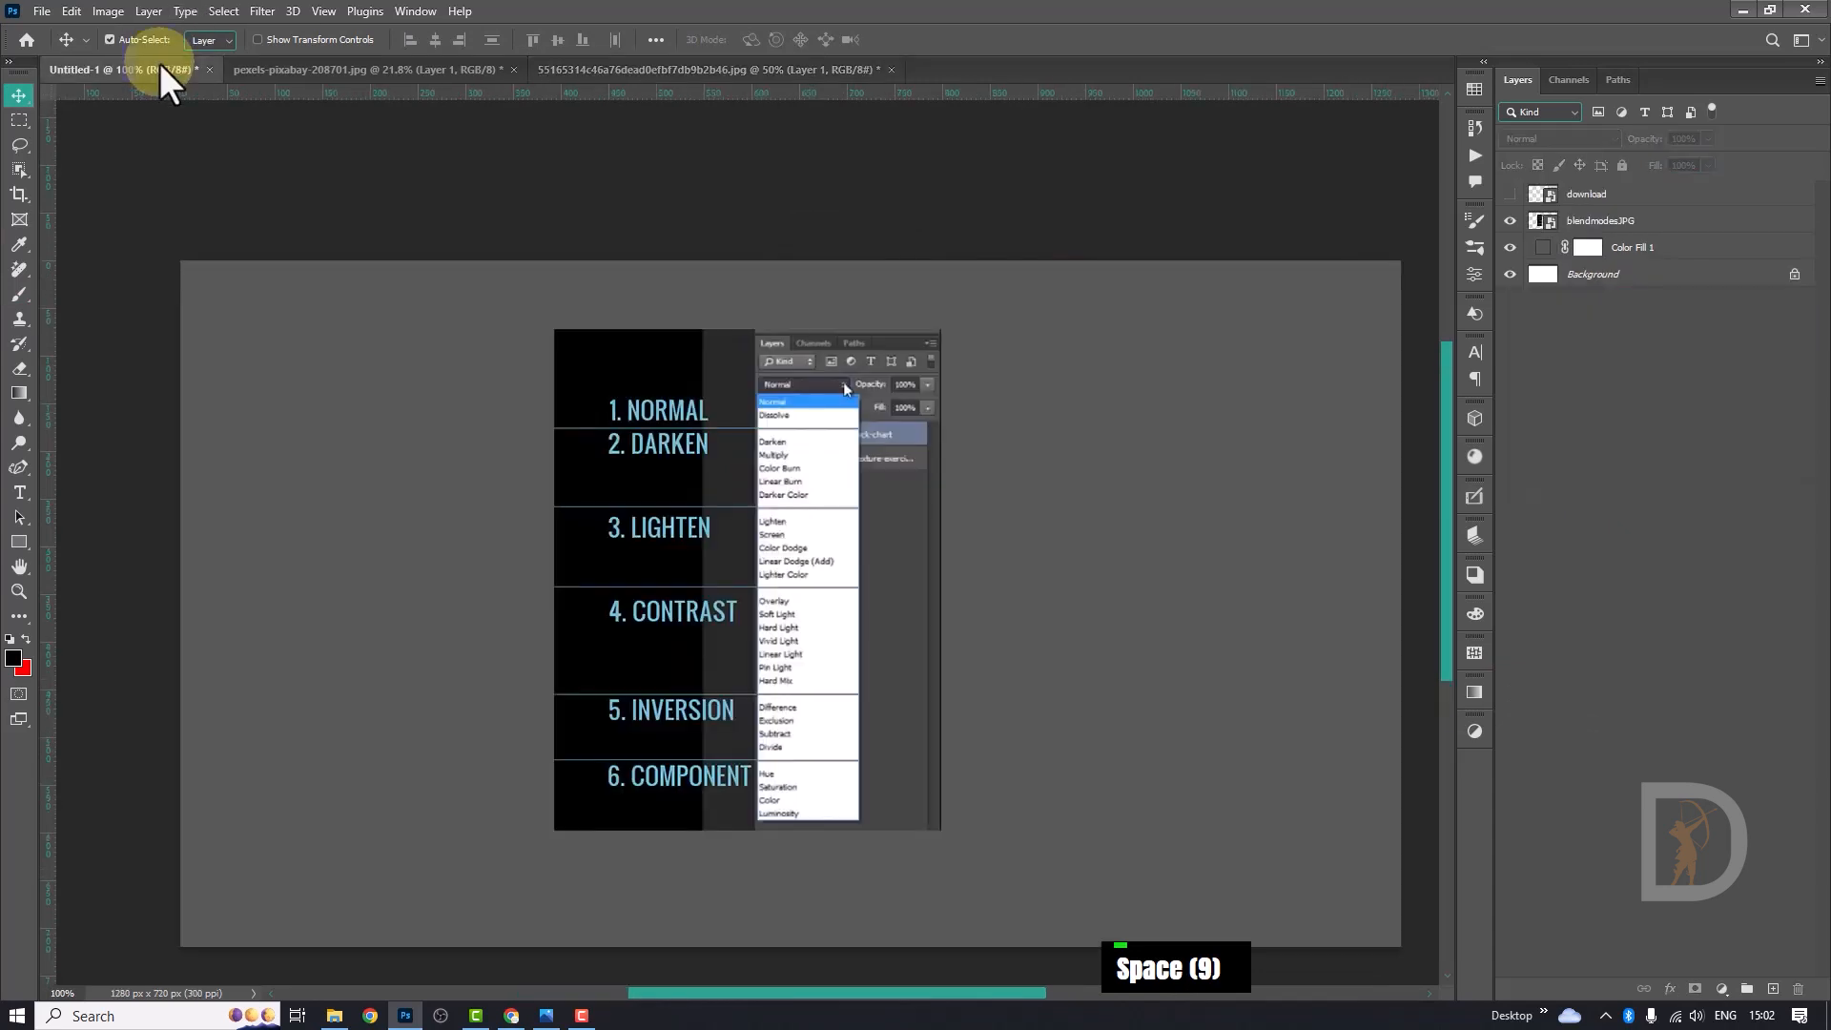
click(1510, 194)
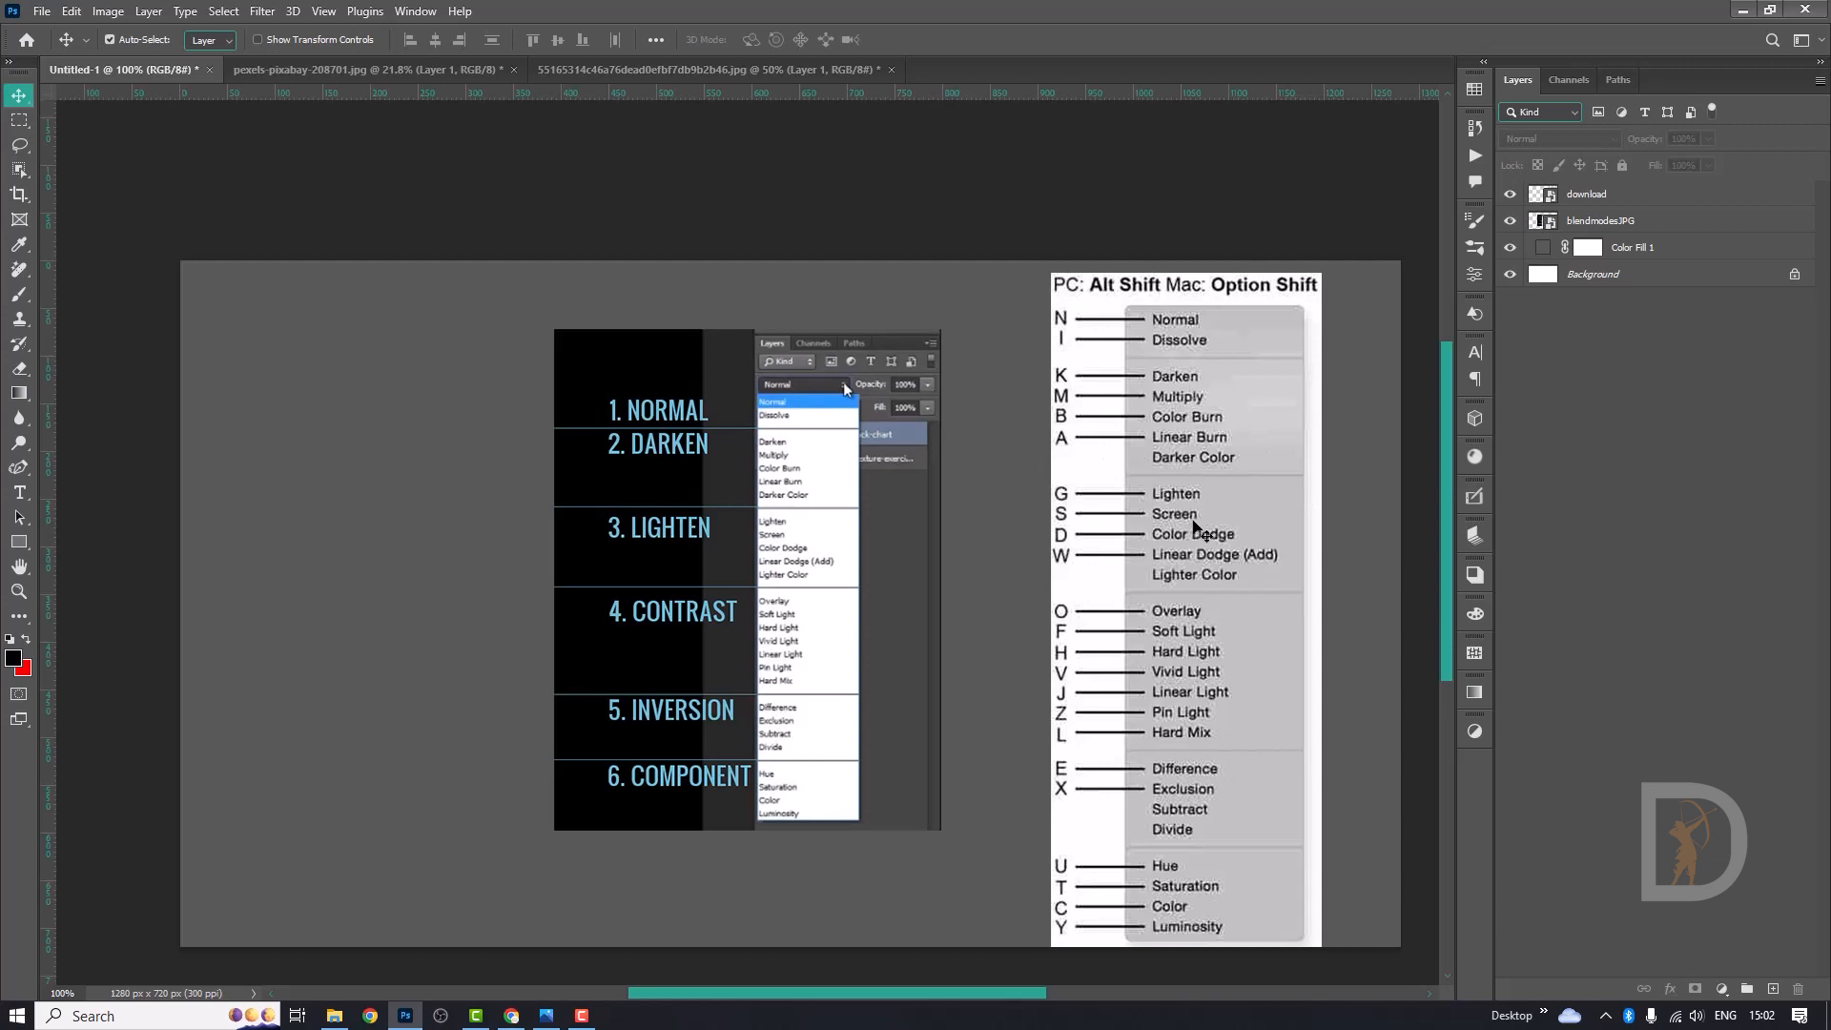
click(1251, 760)
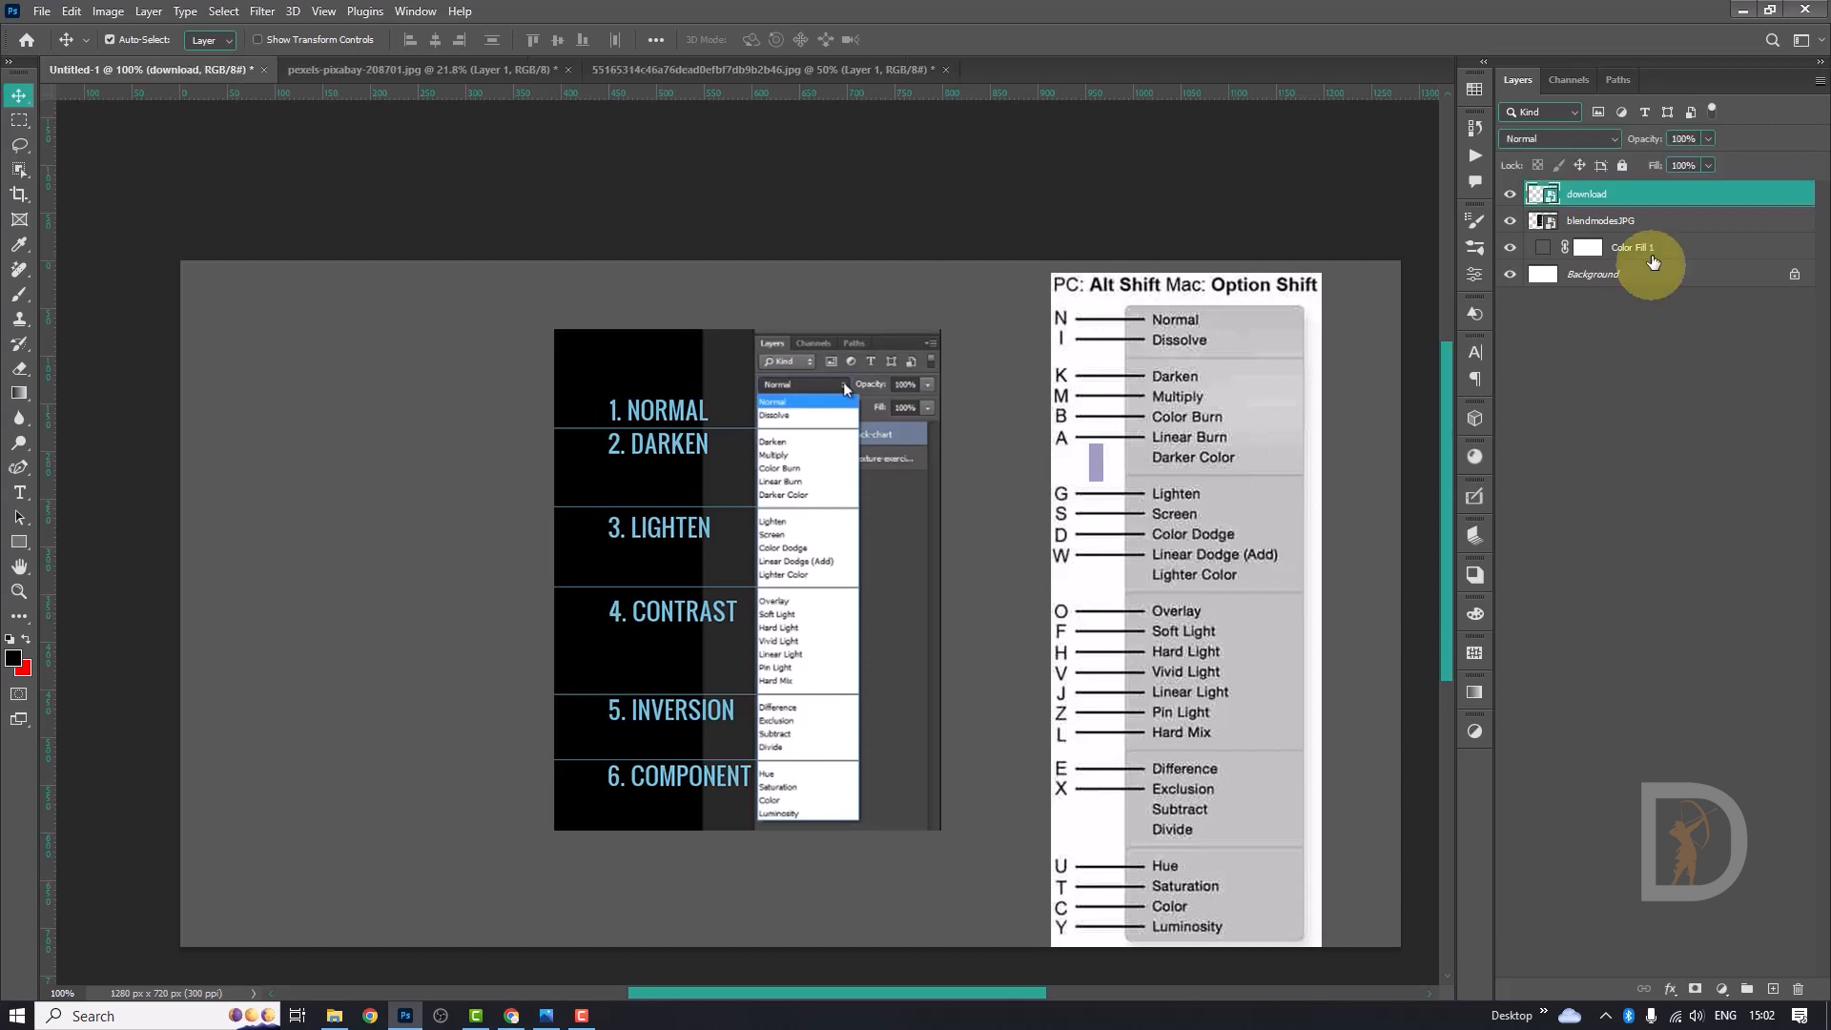
key(ctrl+minus)
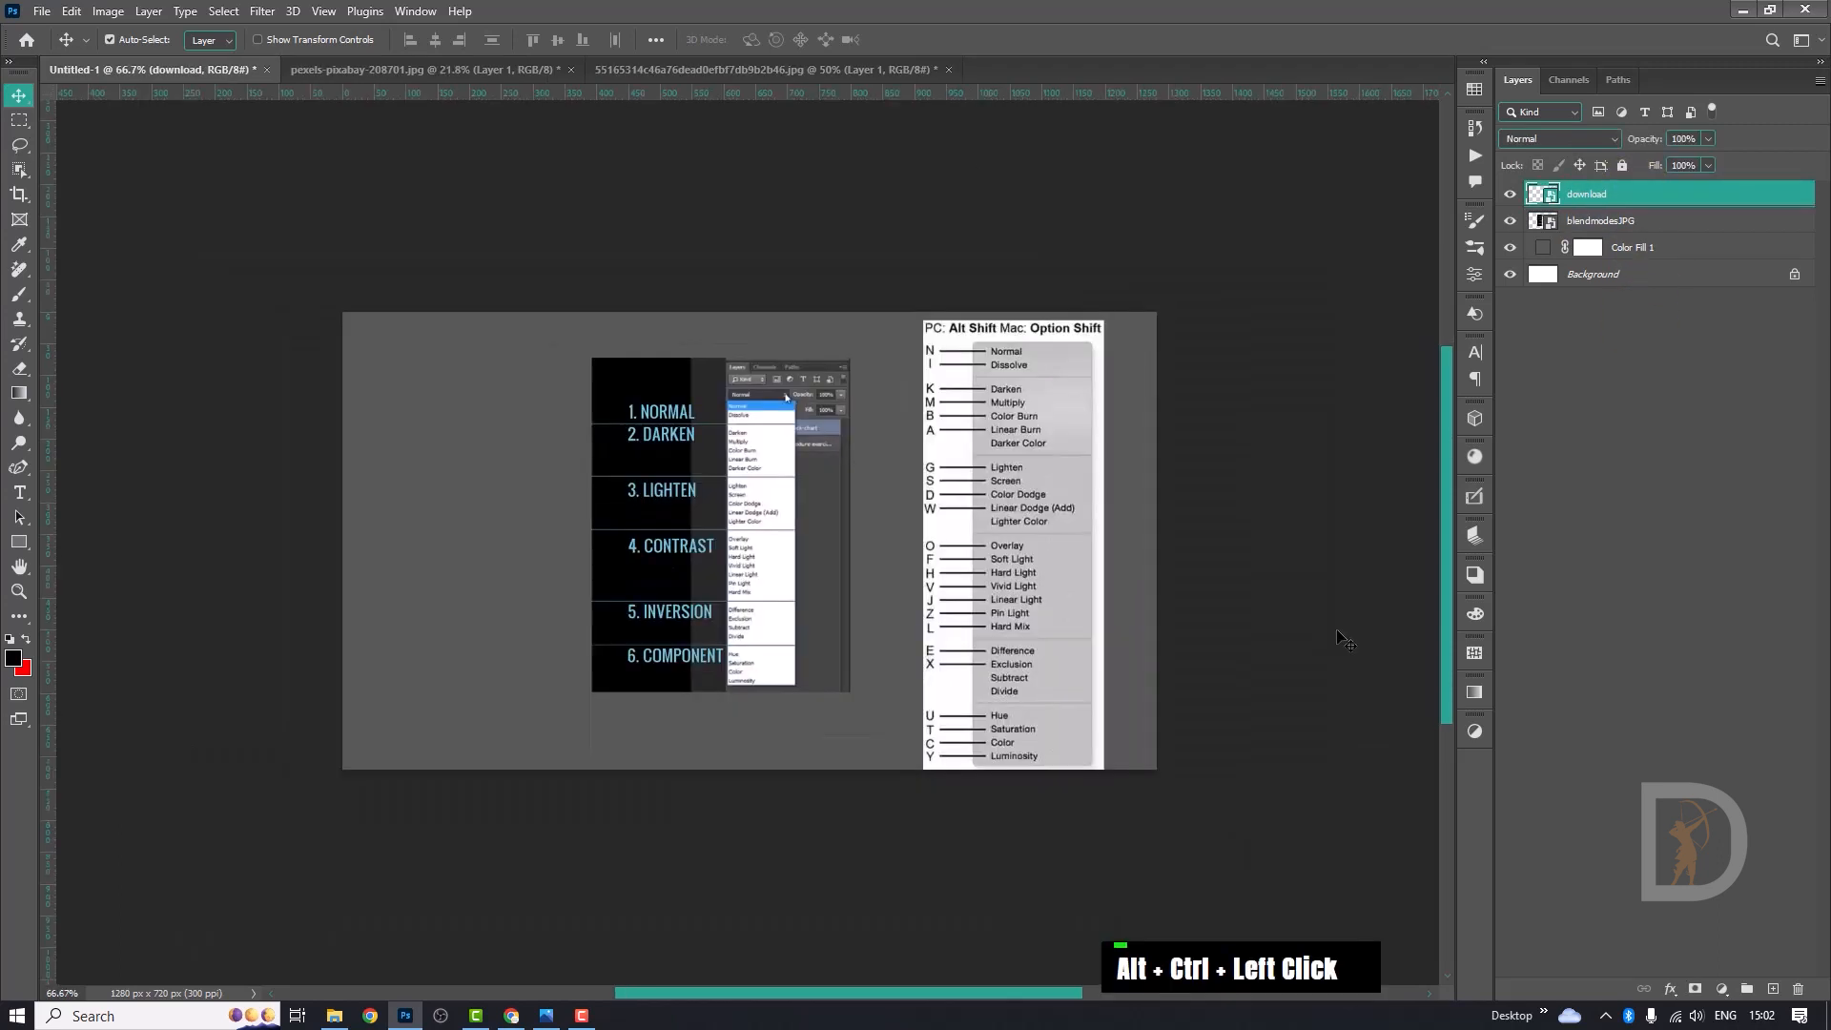